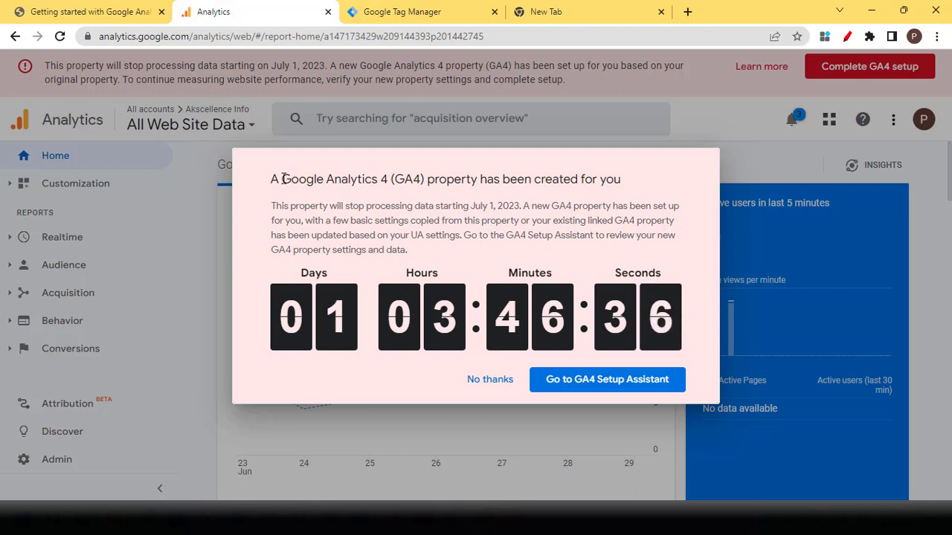
Glance over the GA4 property notice and Tag Manager, then bring up the Getting Started with Google Analytics 4 PDF.
left_click_drag(281, 181, 428, 183)
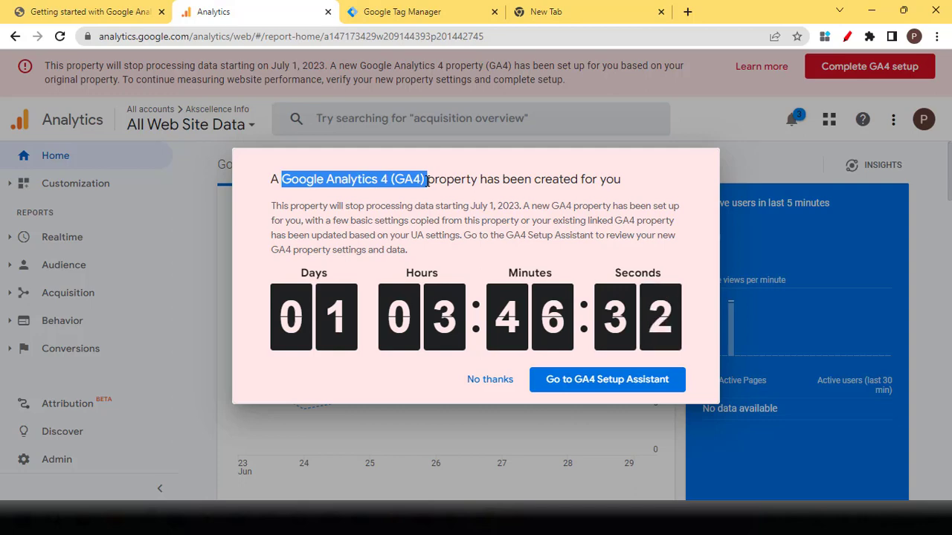
left_click(347, 207)
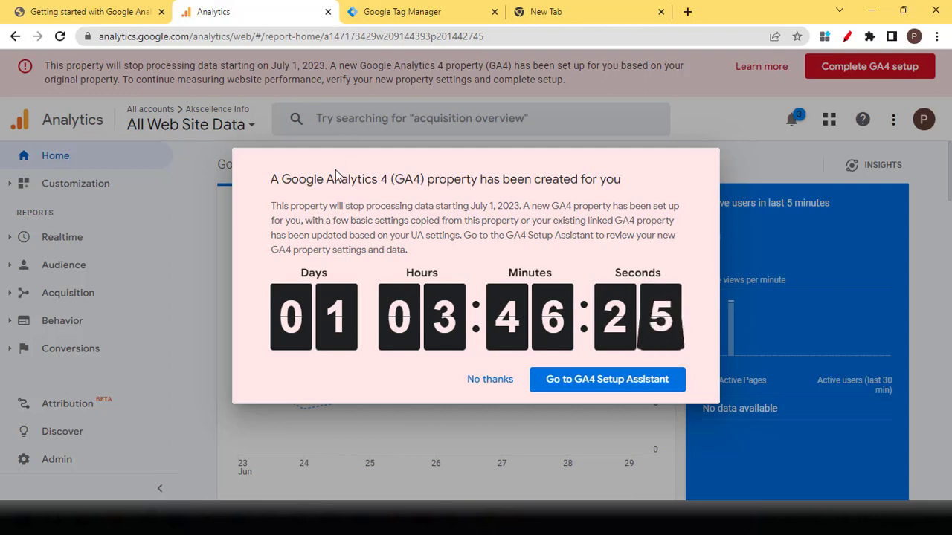
left_click(384, 6)
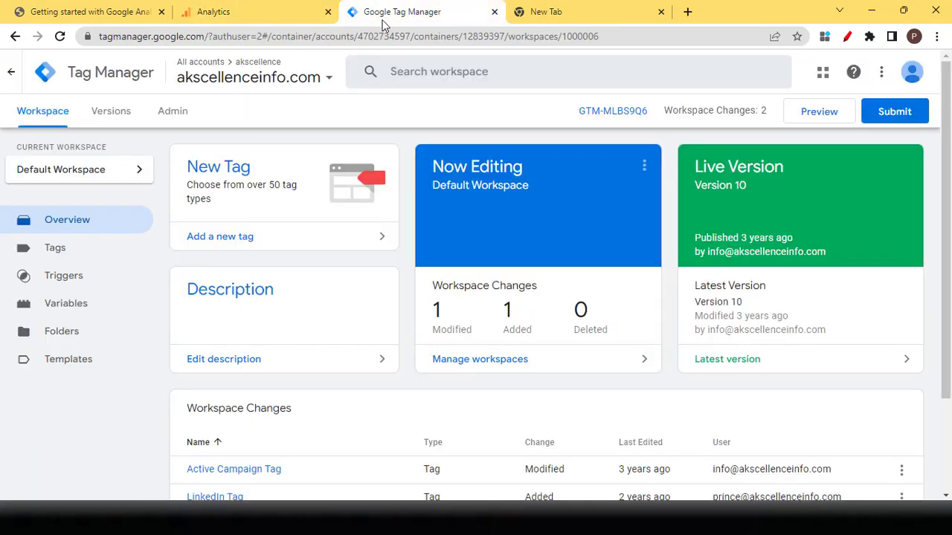
left_click(272, 15)
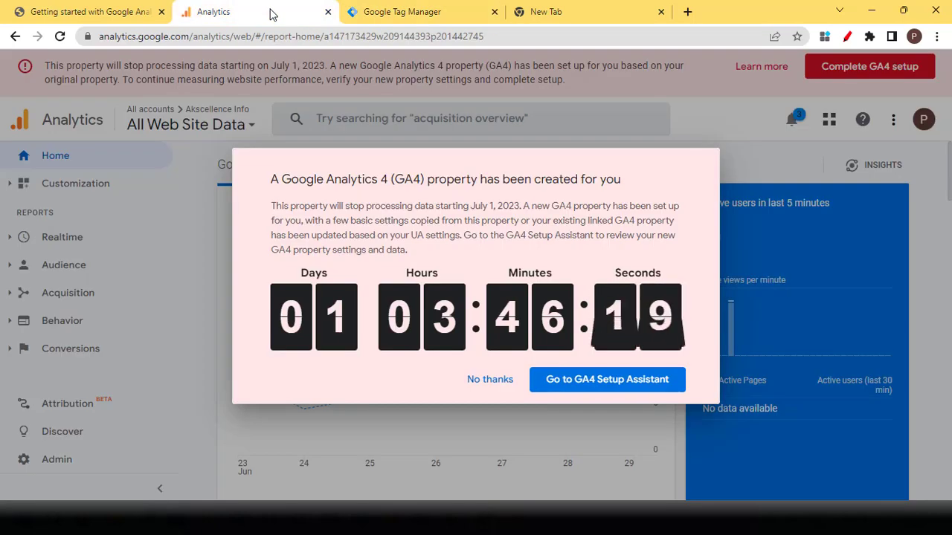
left_click(89, 17)
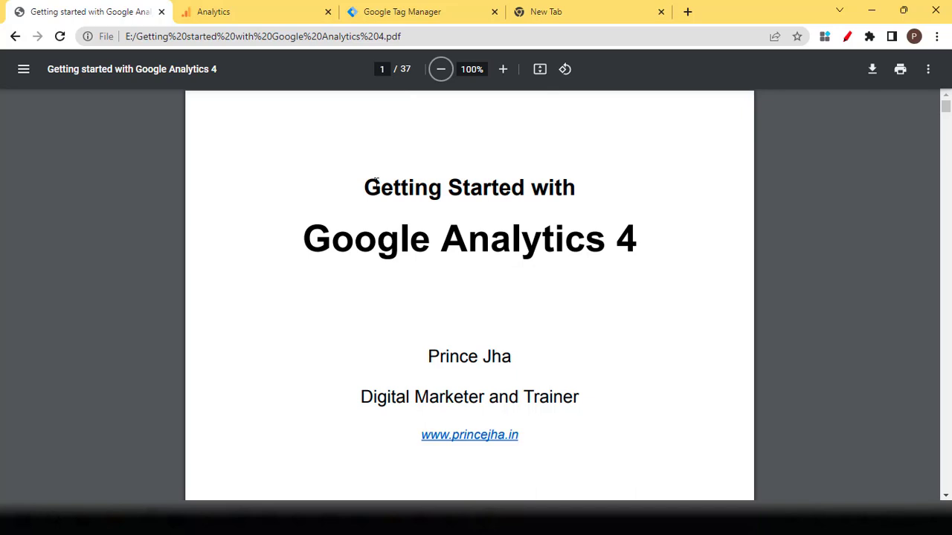
Highlight the 'Getting Started with Google Analytics 4' title in the PDF, then deselect it.
left_click_drag(370, 186, 644, 241)
left_click(514, 266)
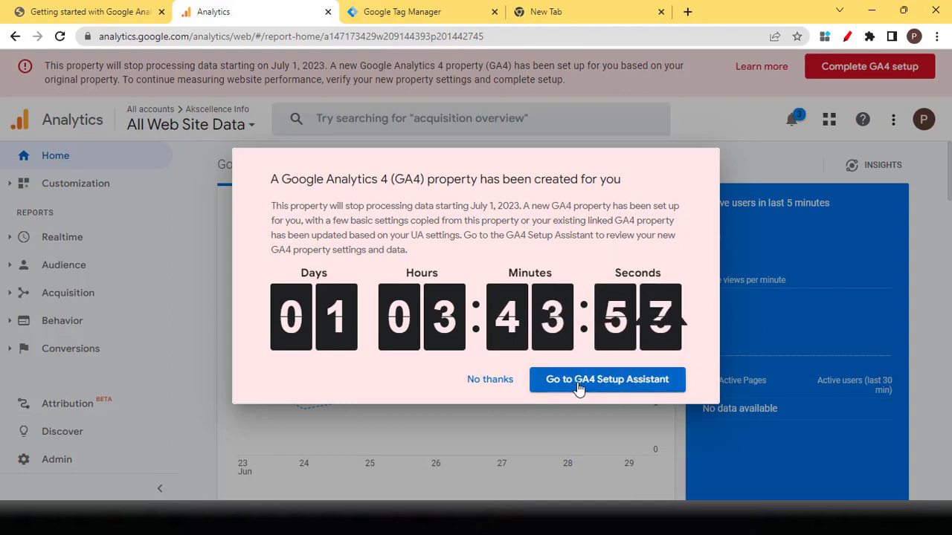
Go to the GA4 Setup Assistant and review its 0 / 7 tasks completed count.
left_click(580, 388)
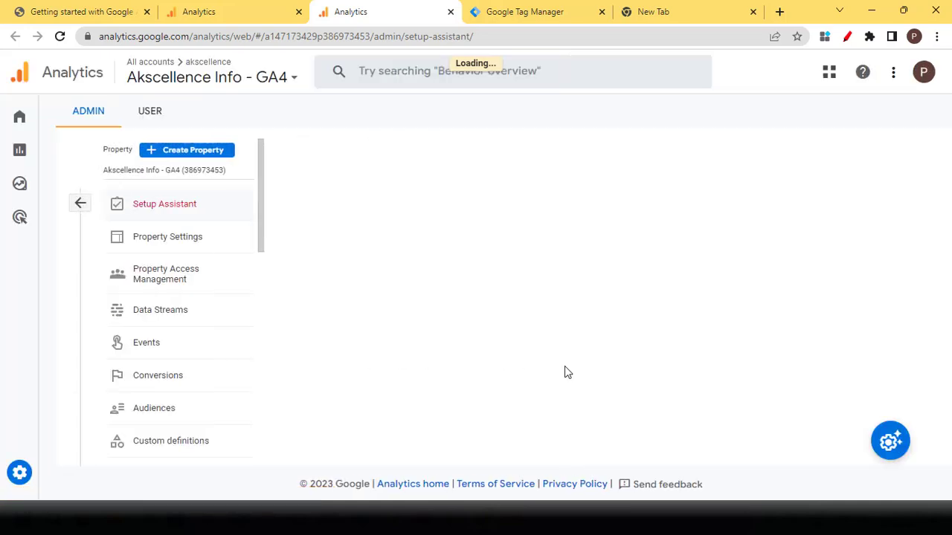
scroll(590, 327, "down", 2)
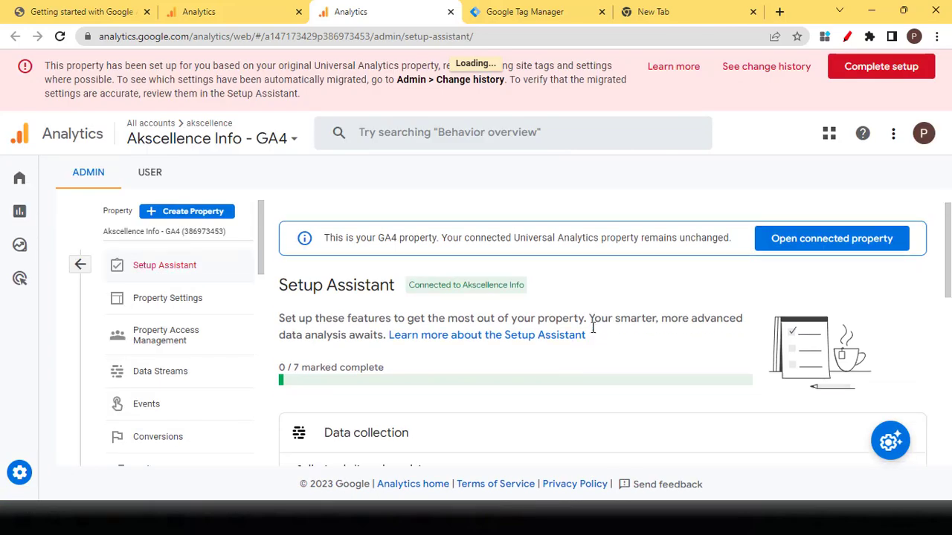
scroll(590, 332, "up", 2)
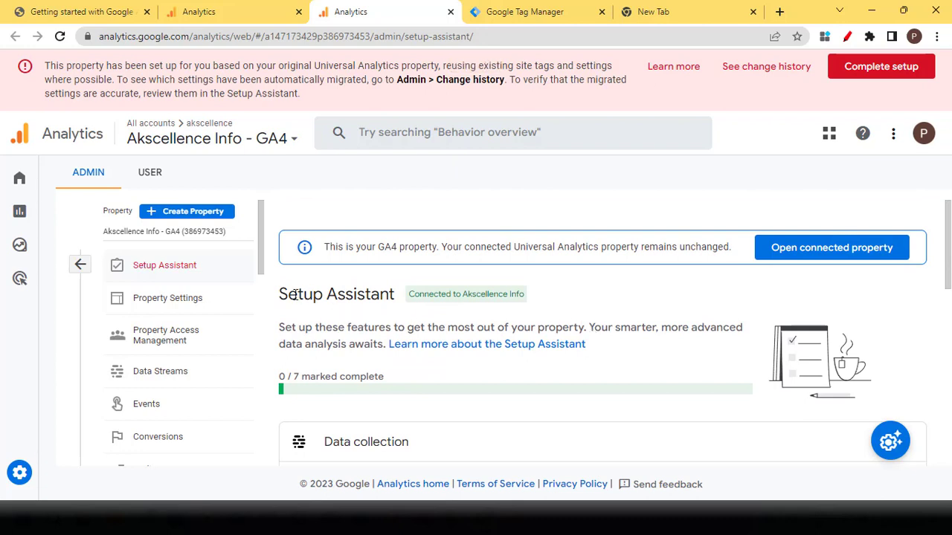
left_click_drag(280, 294, 400, 299)
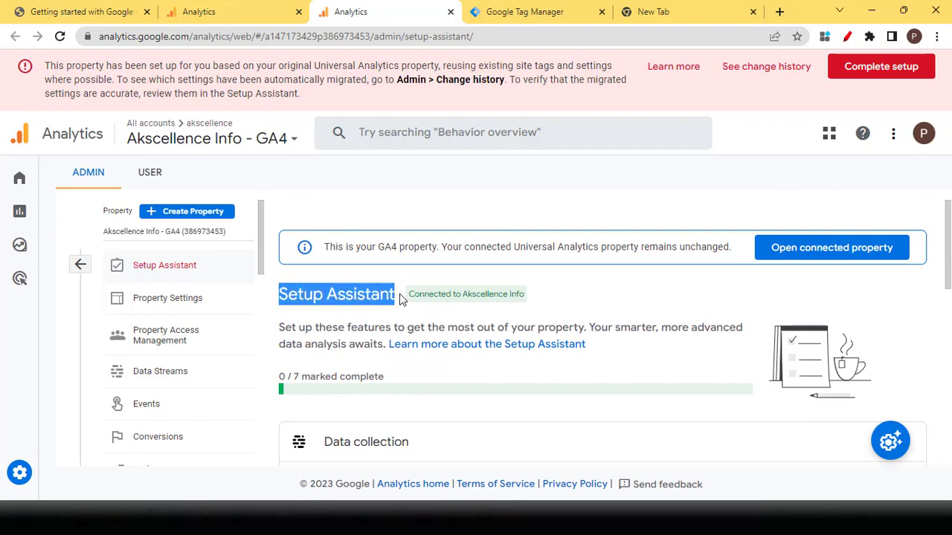
left_click(372, 322)
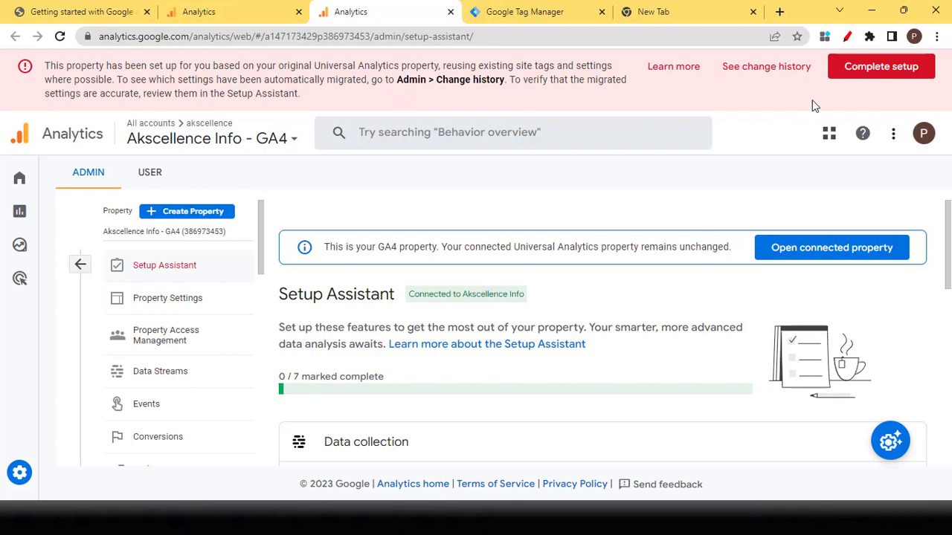
scroll(551, 215, "down", 1)
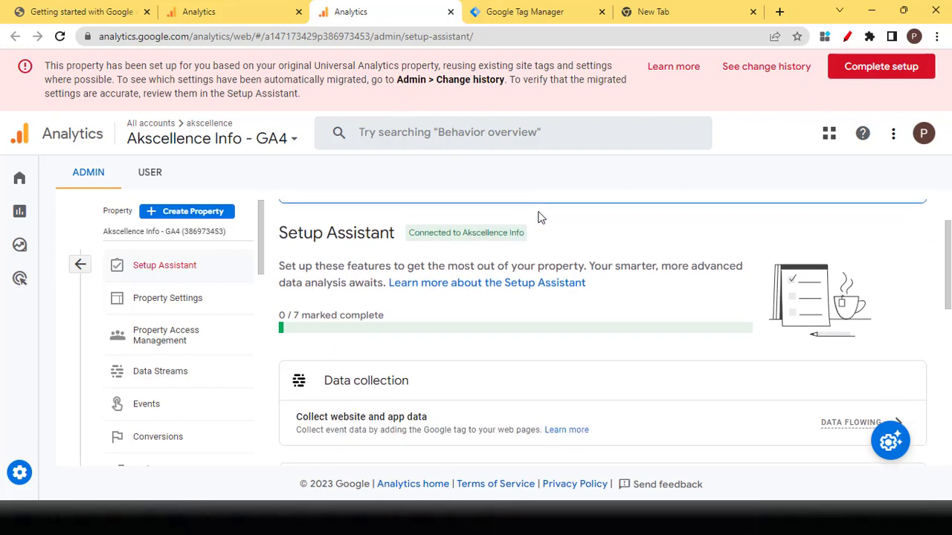
left_click_drag(281, 306, 300, 306)
left_click(304, 307)
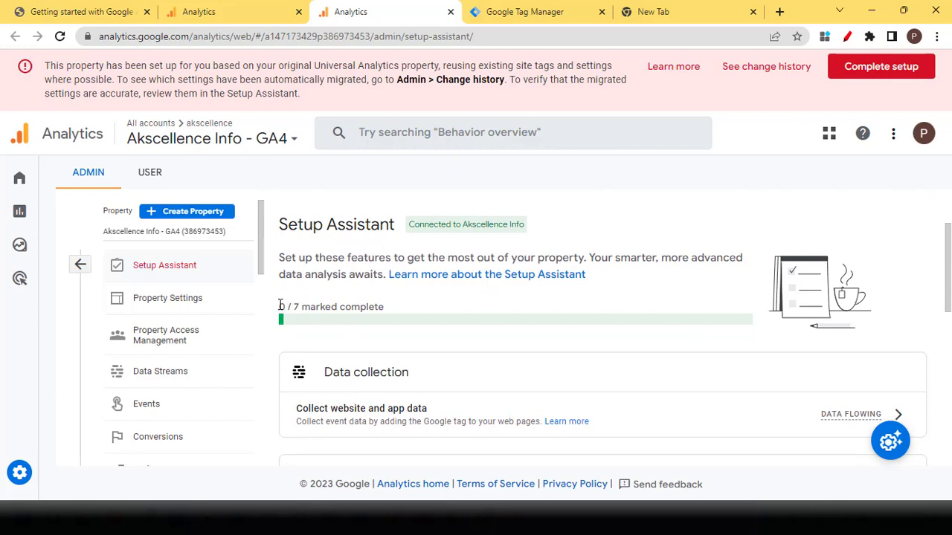
left_click_drag(282, 307, 297, 306)
Review the Collect website and app data step, then go back to the property's Admin page.
scroll(301, 308, "down", 3)
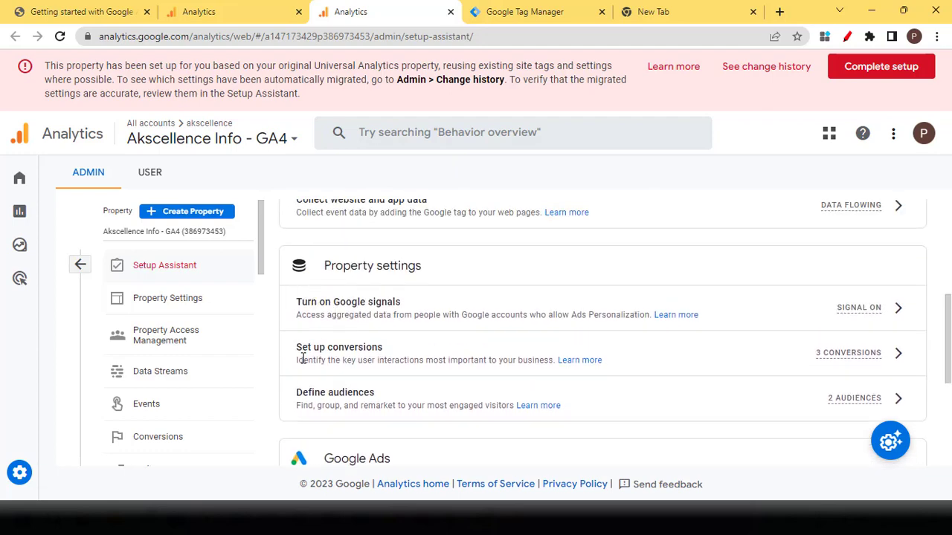
scroll(316, 390, "down", 3)
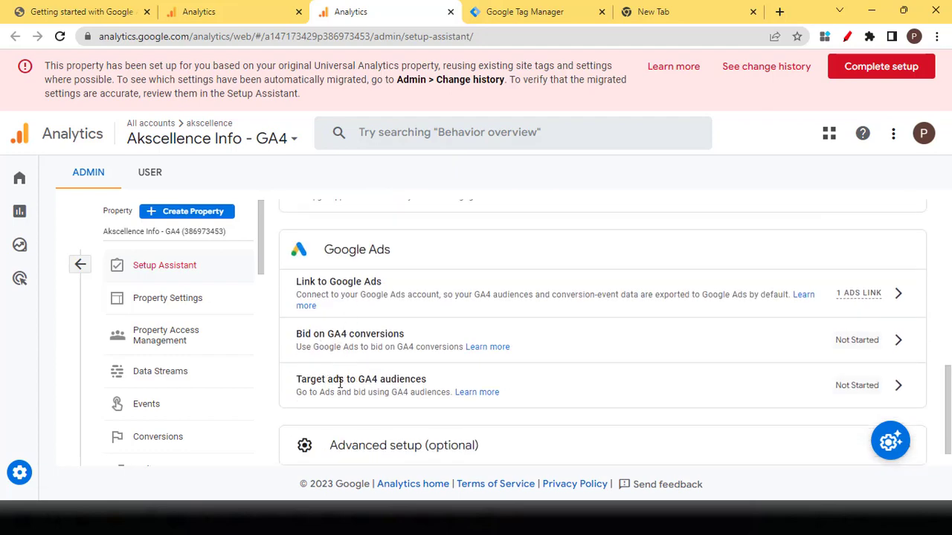
scroll(340, 383, "up", 5)
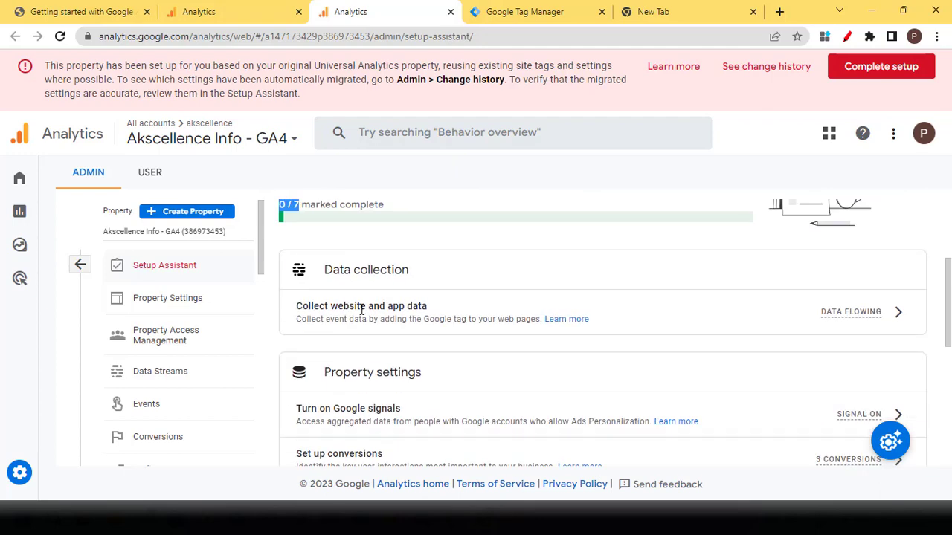
left_click_drag(307, 307, 399, 309)
left_click(397, 307)
scroll(368, 298, "up", 1)
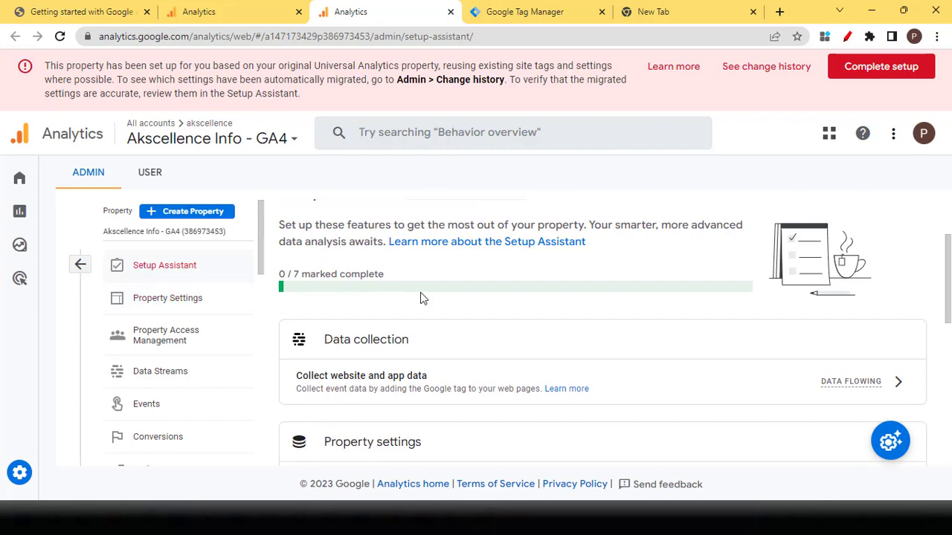
scroll(418, 298, "up", 2)
left_click(79, 265)
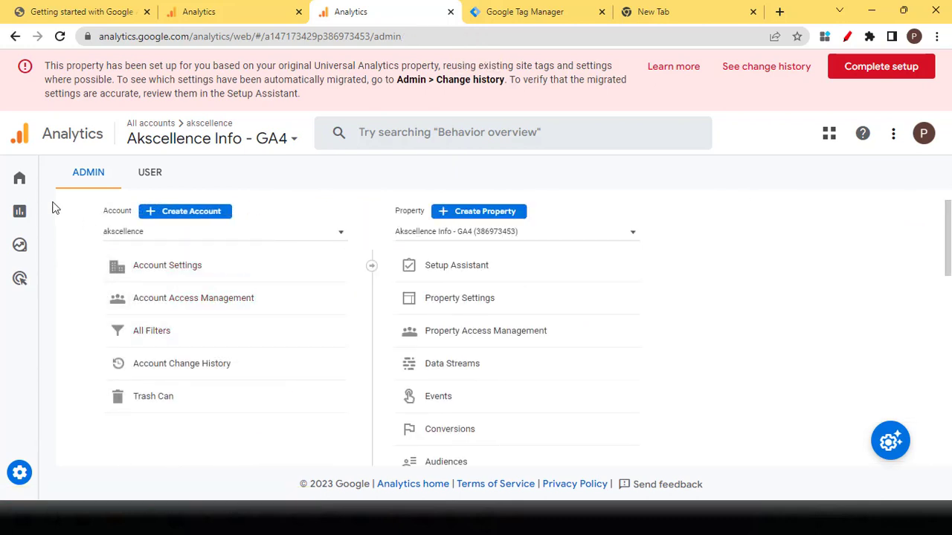
left_click(22, 178)
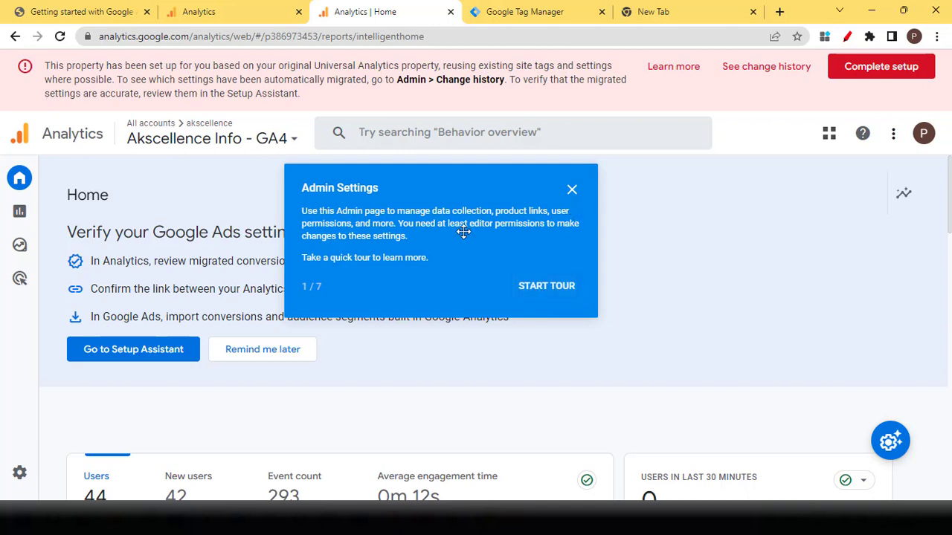
left_click(571, 191)
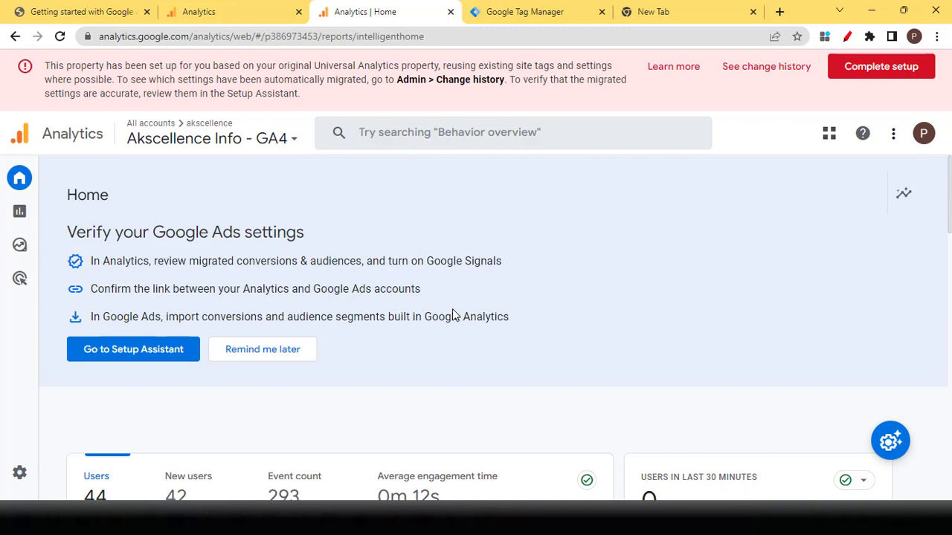
scroll(453, 318, "down", 2)
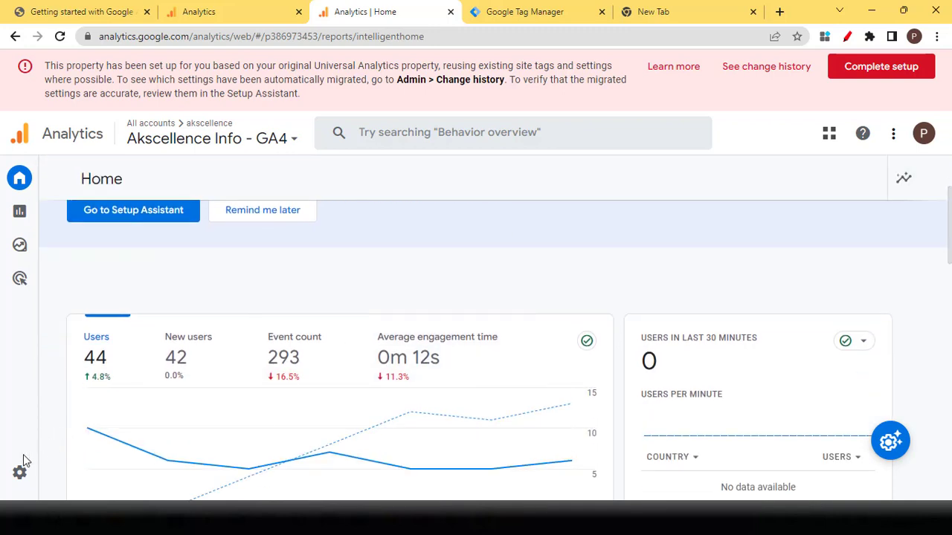
left_click(18, 479)
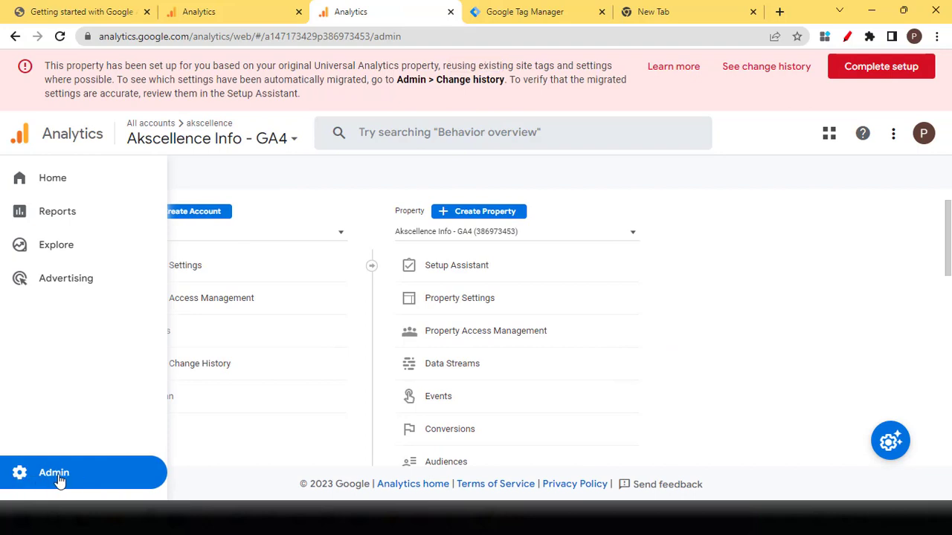
Check the property and account lists without changing them, then go to the GA4 property's Setup Assistant.
left_click(474, 234)
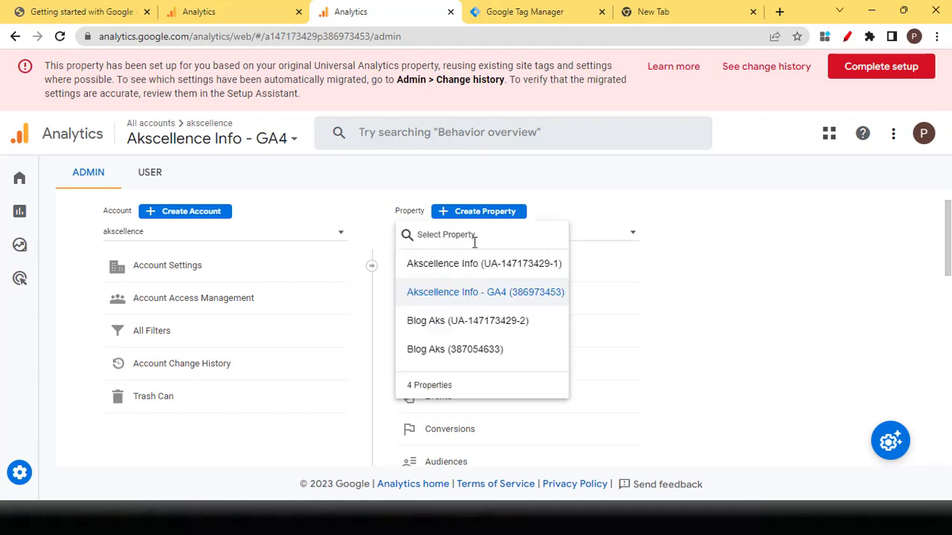
left_click(620, 258)
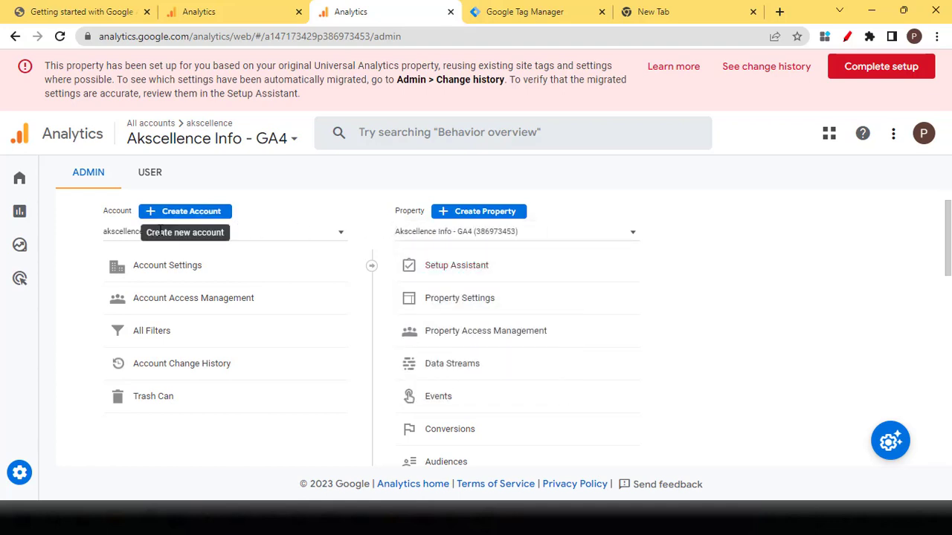
left_click(116, 235)
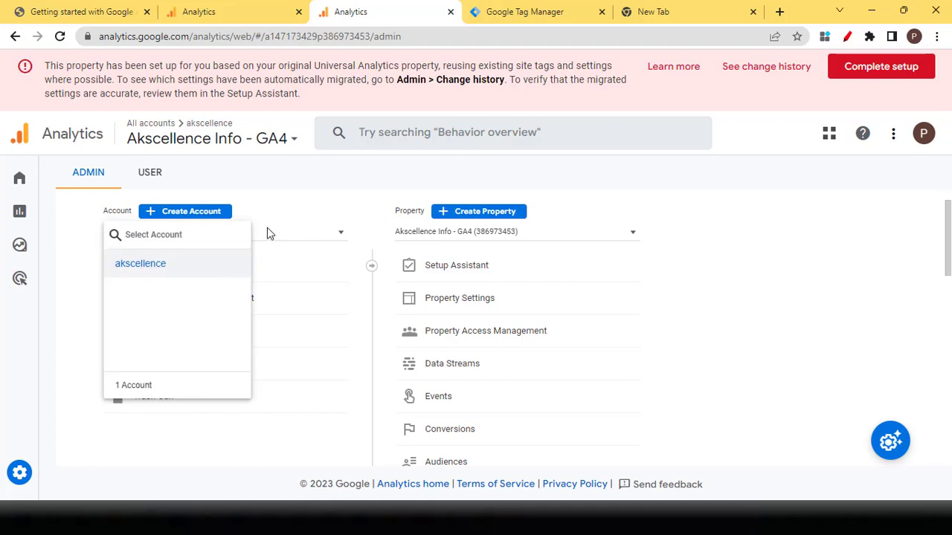
left_click(289, 201)
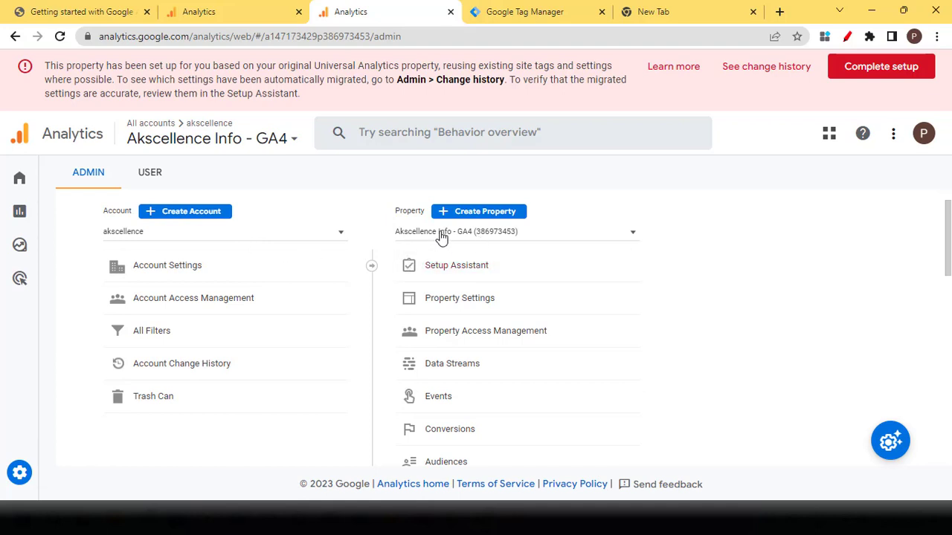
left_click(459, 272)
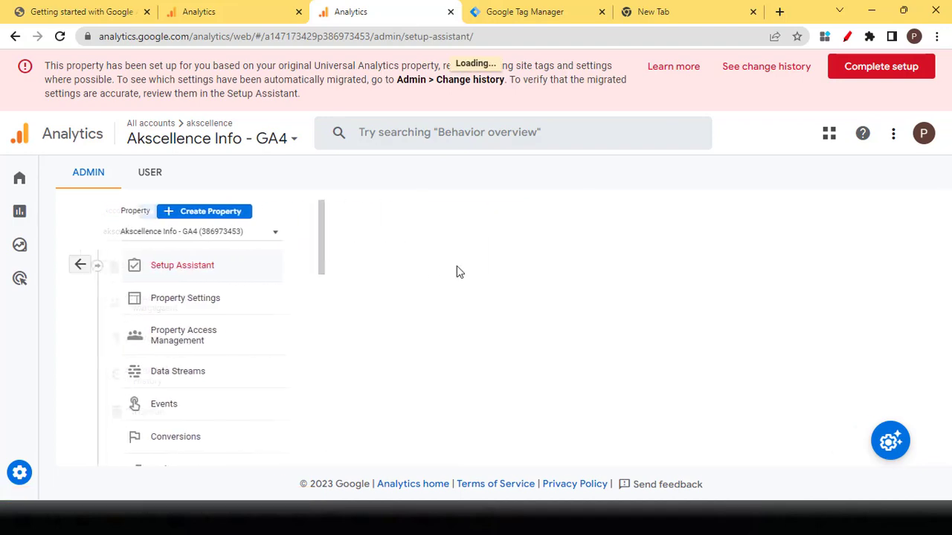
Scroll to Data collection and show the actions menu for the Collect website and app data step.
scroll(456, 269, "down", 6)
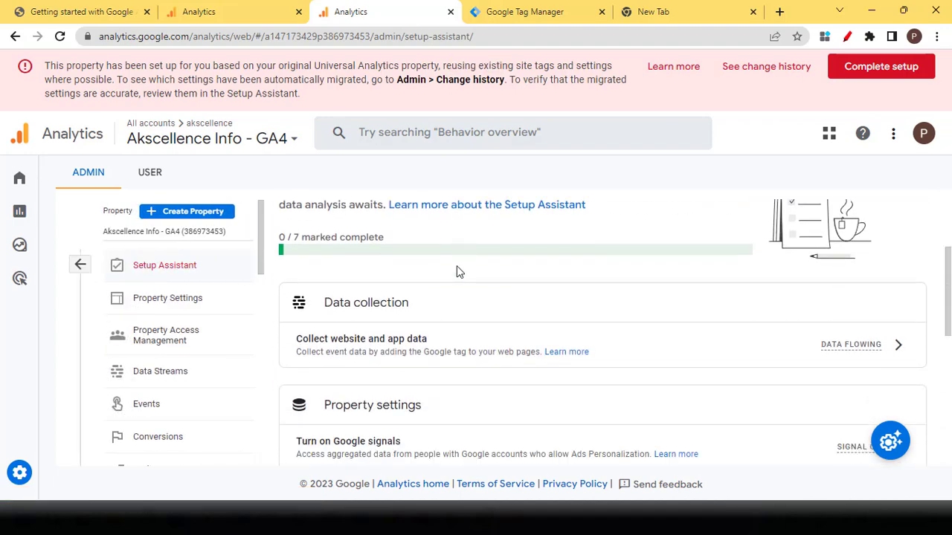
scroll(458, 265, "up", 5)
scroll(458, 266, "up", 1)
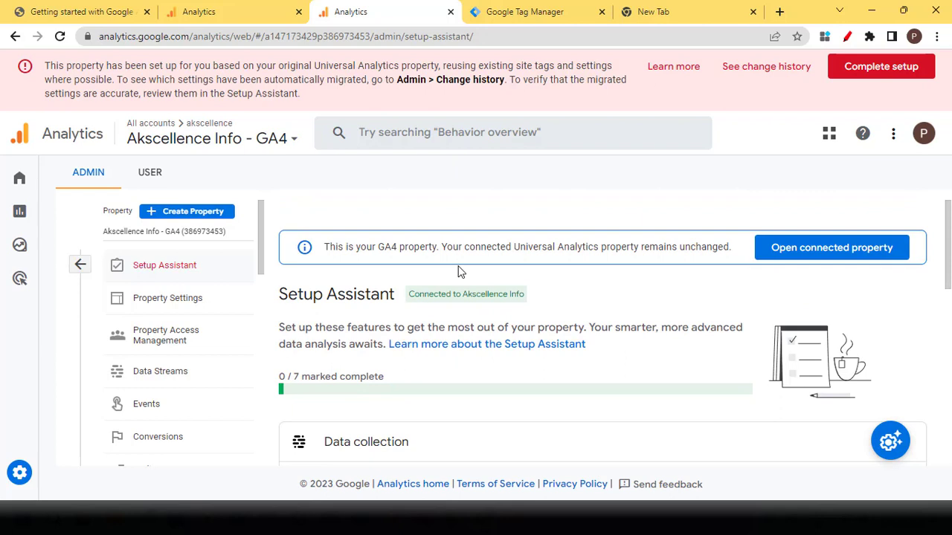
scroll(458, 270, "down", 2)
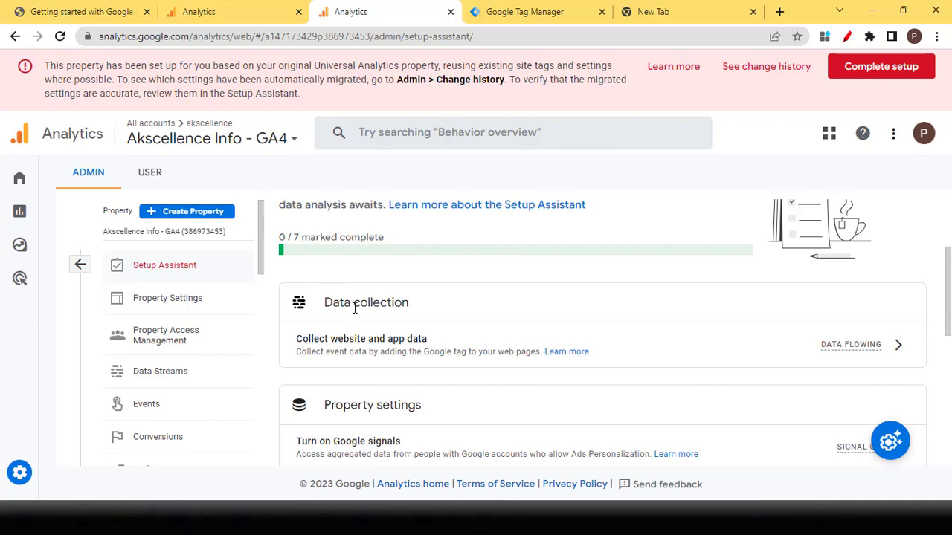
scroll(350, 307, "down", 1)
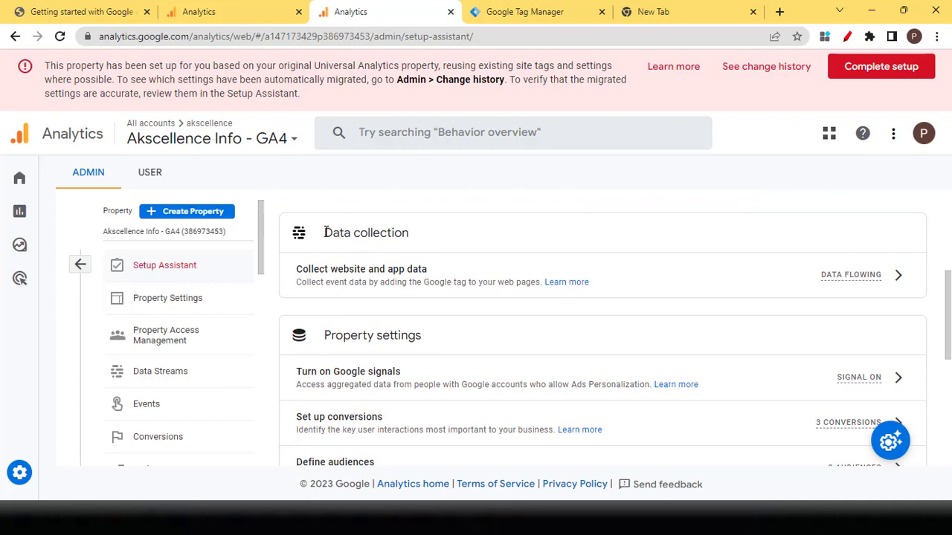
left_click_drag(325, 233, 409, 236)
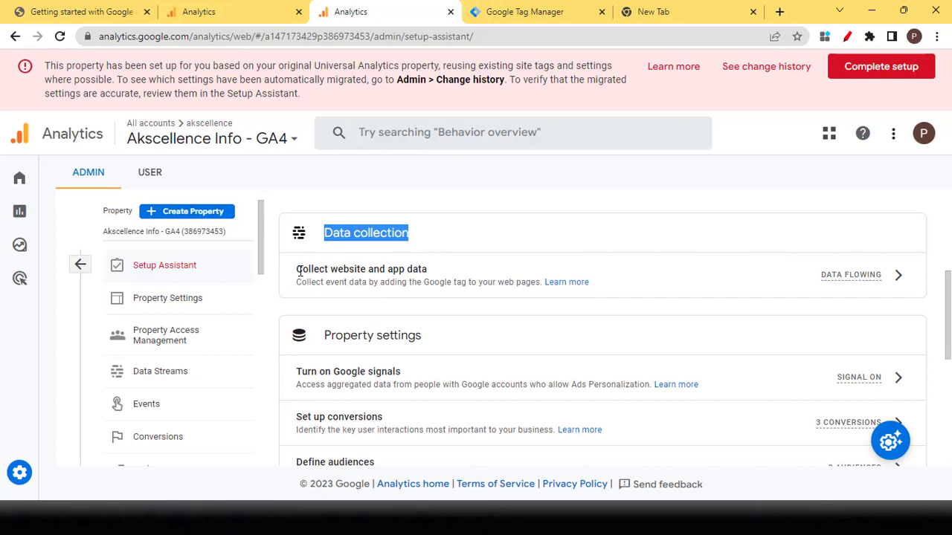
left_click(898, 278)
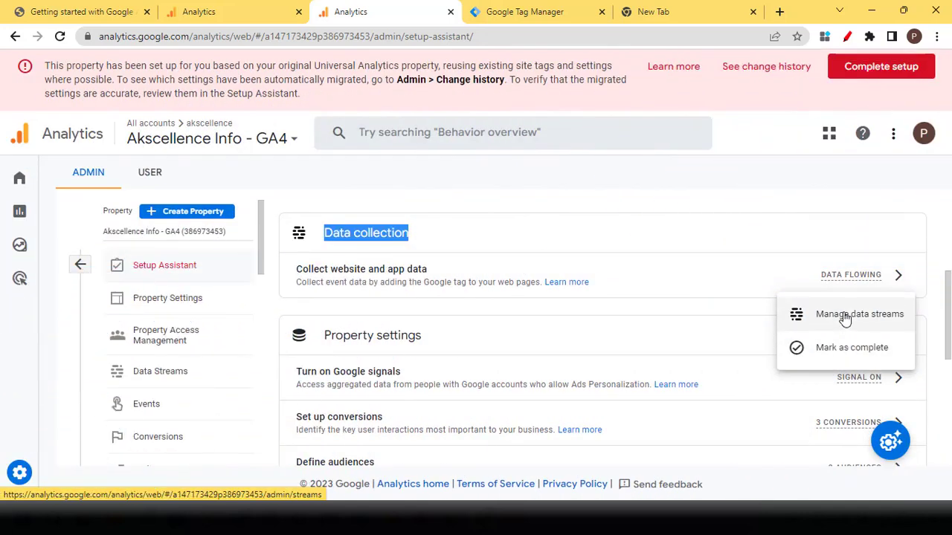
Go to Manage data streams and view the Akscellence Info - GA4 web stream's event settings.
left_click(845, 317)
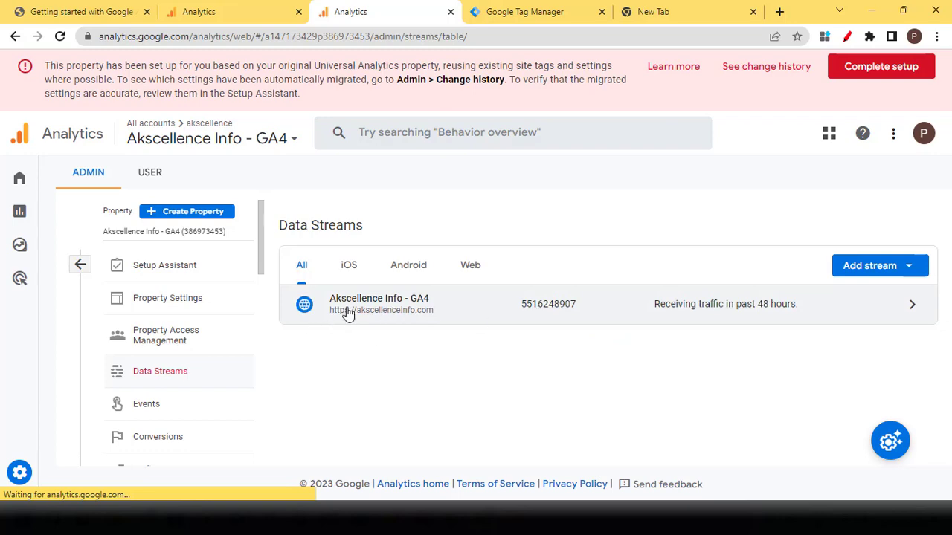
left_click(919, 313)
scroll(321, 283, "down", 3)
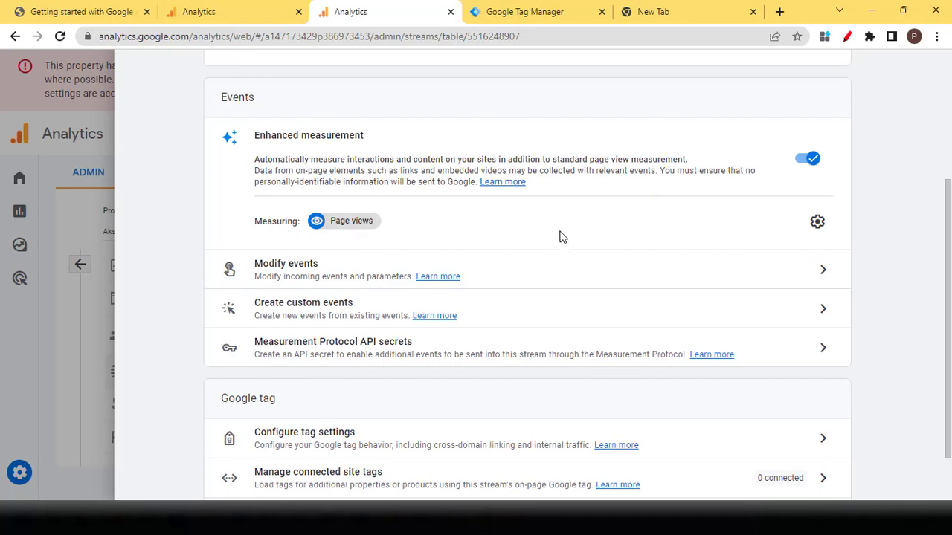
In Enhanced measurement settings, turn on Scrolls, Outbound clicks, Site search and Form interactions.
left_click(822, 227)
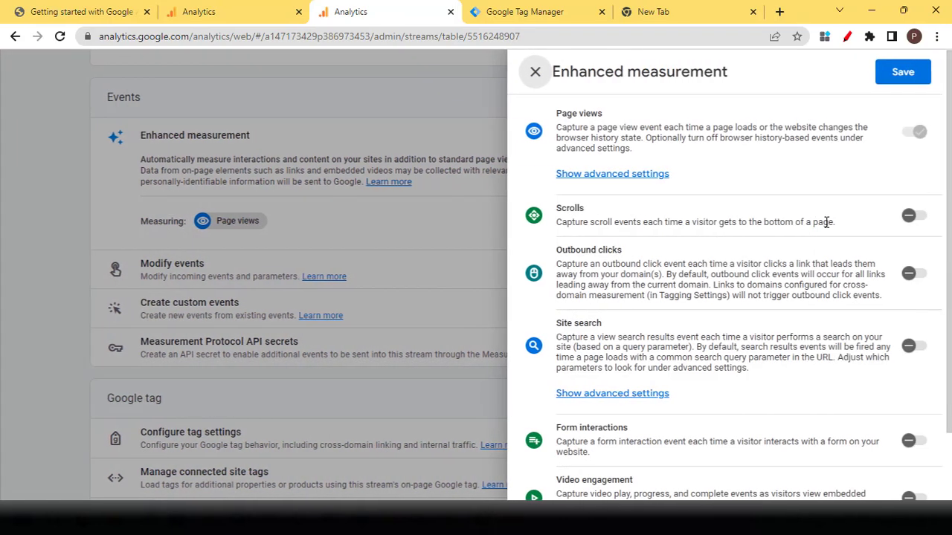
scroll(737, 170, "down", 2)
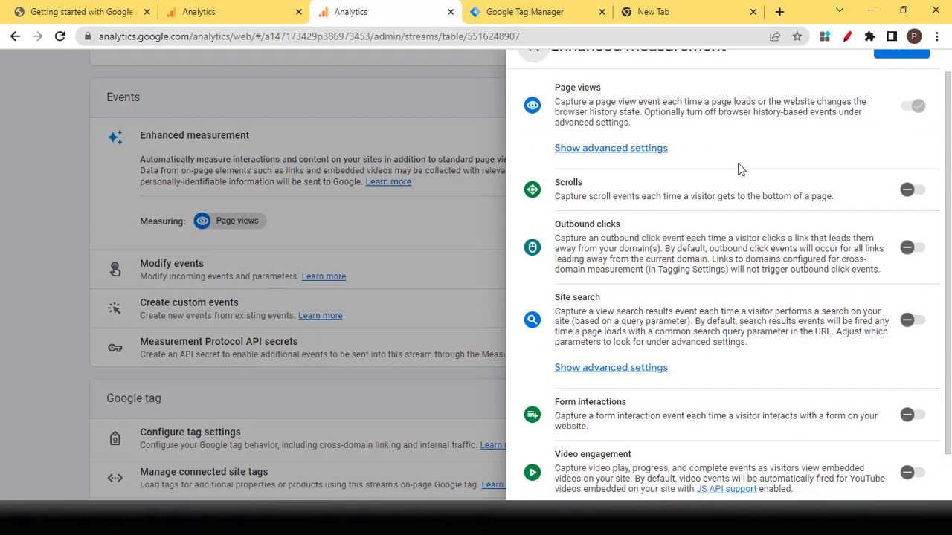
scroll(737, 173, "up", 2)
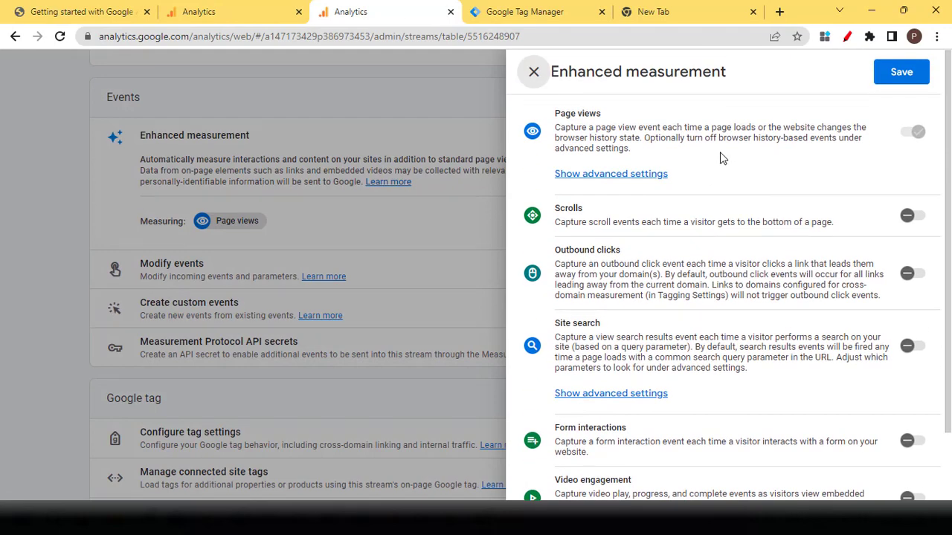
left_click(911, 218)
left_click(919, 276)
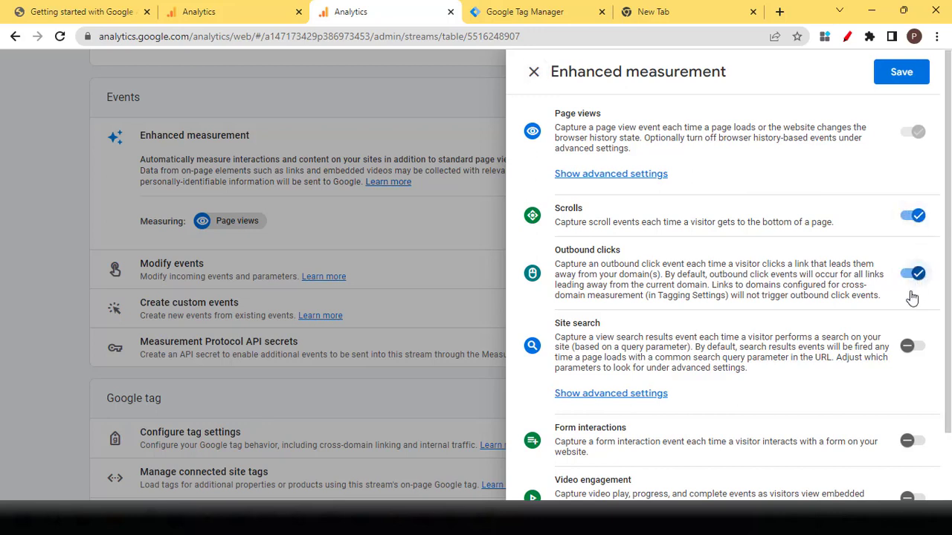
left_click(908, 347)
left_click(906, 442)
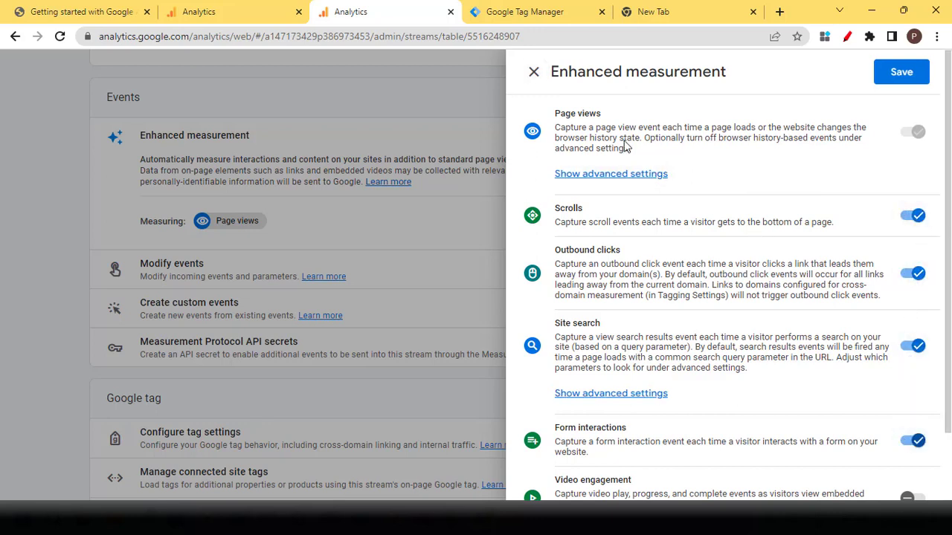
Review the Page views and Scrolls descriptions, then turn on Video engagement and File downloads.
left_click_drag(555, 116, 606, 119)
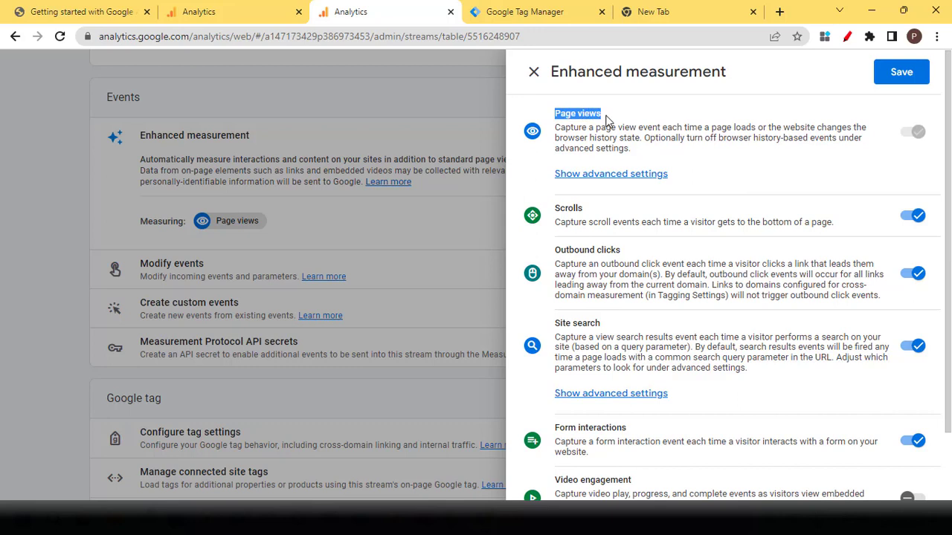
left_click(675, 125)
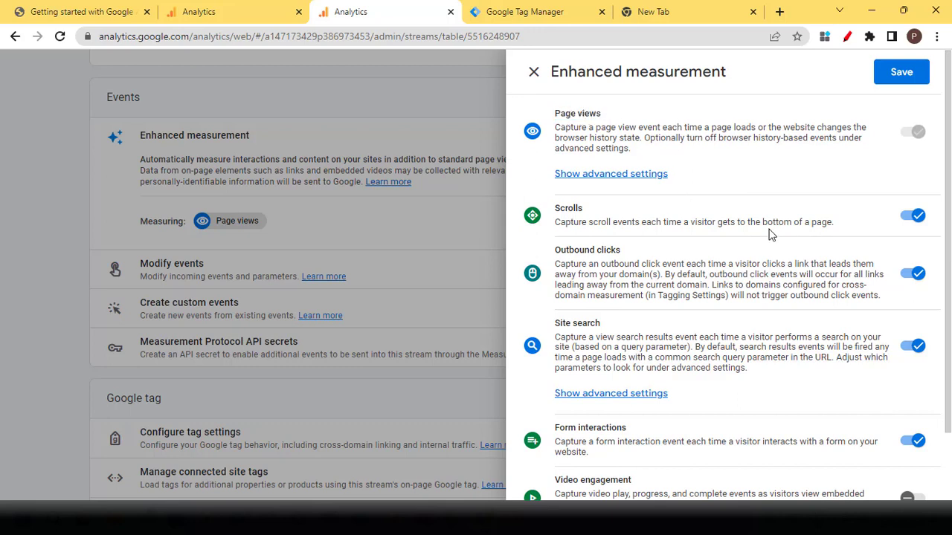
scroll(771, 235, "down", 1)
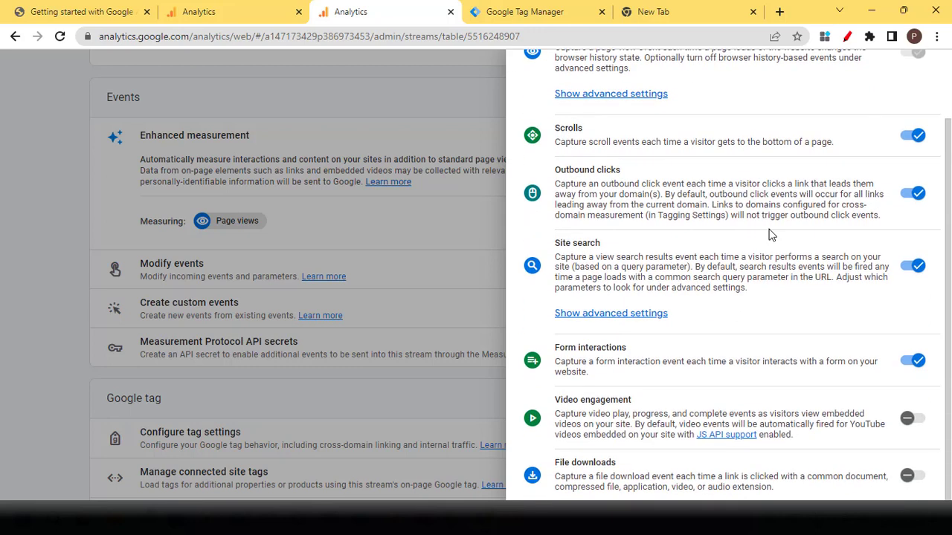
left_click_drag(555, 128, 589, 139)
left_click(597, 132)
left_click_drag(585, 128, 554, 129)
left_click(556, 129)
left_click_drag(559, 129, 596, 141)
left_click(596, 141)
left_click(789, 141)
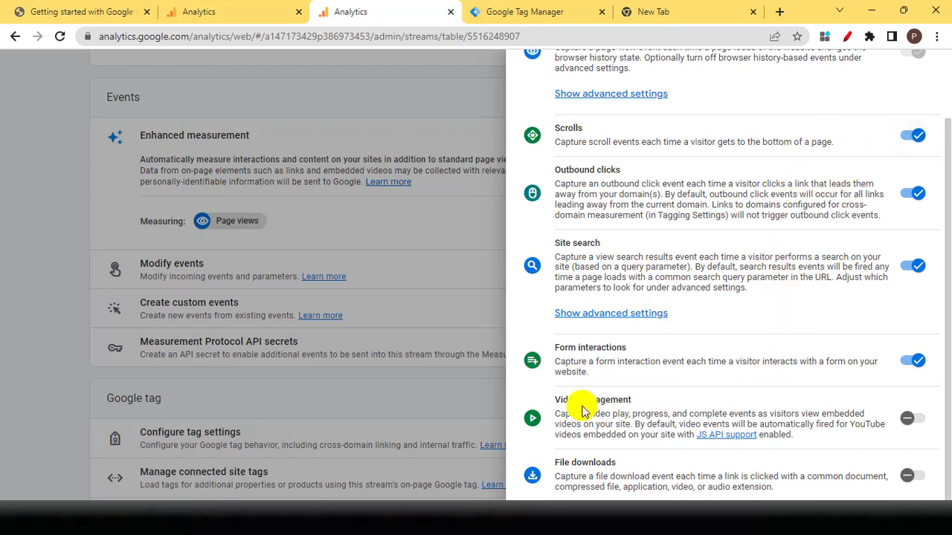
left_click_drag(559, 400, 632, 400)
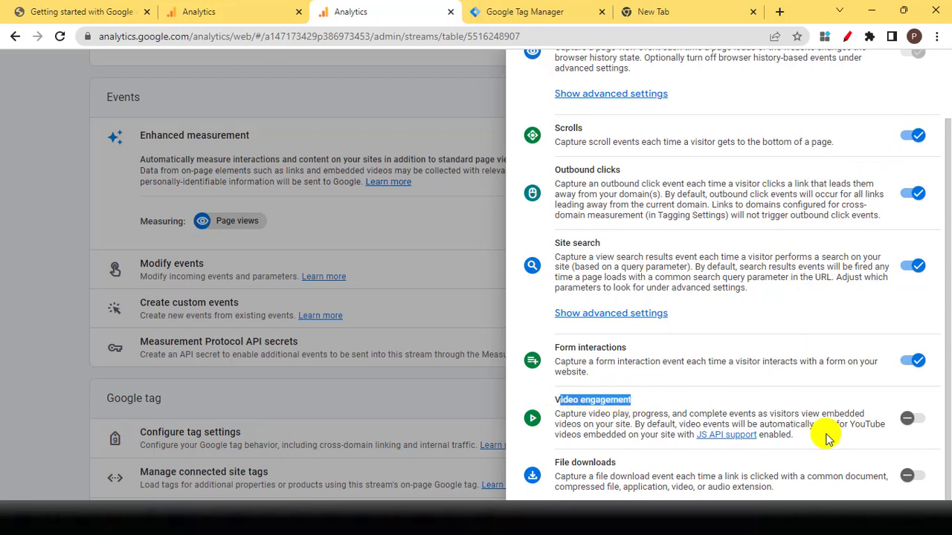
left_click(914, 420)
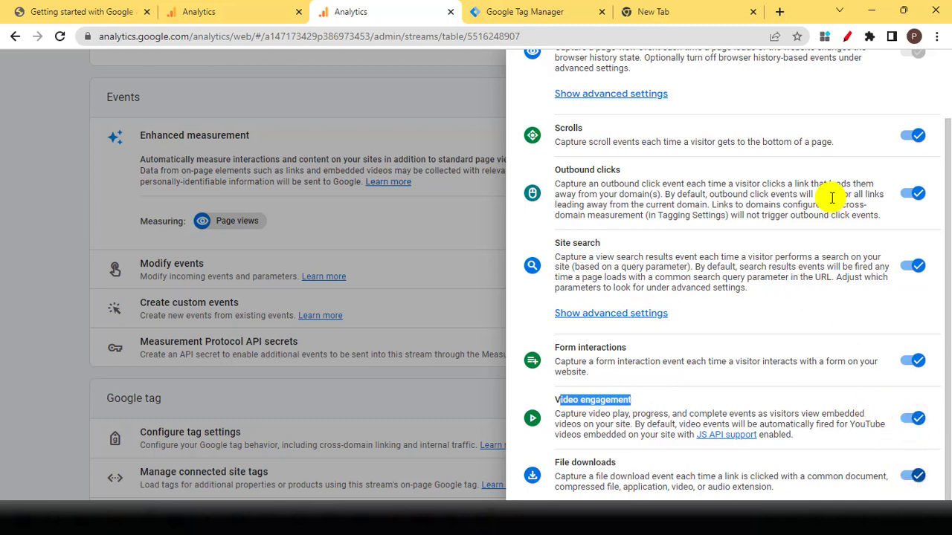
scroll(829, 198, "up", 2)
Save the enhanced measurement settings, review the stream page, and close the Web stream details.
left_click(892, 80)
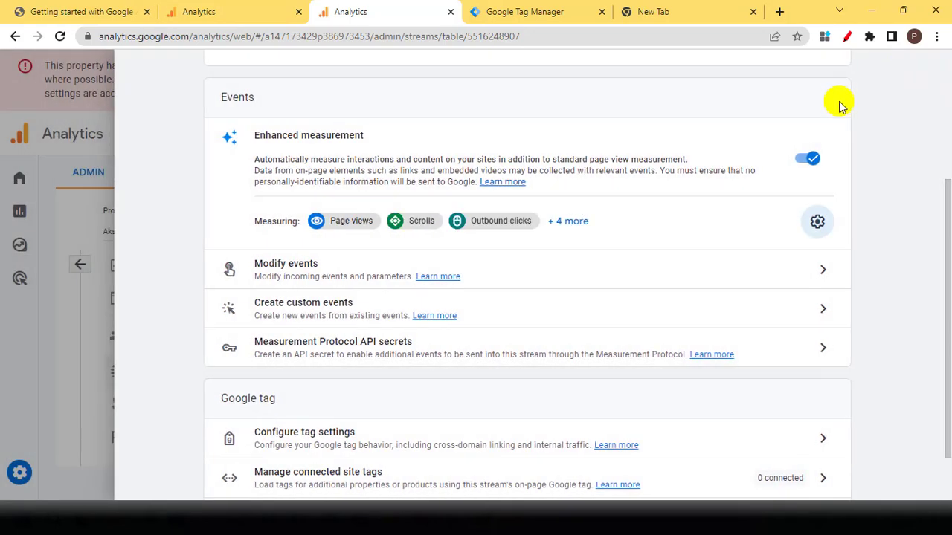
scroll(612, 223, "down", 1)
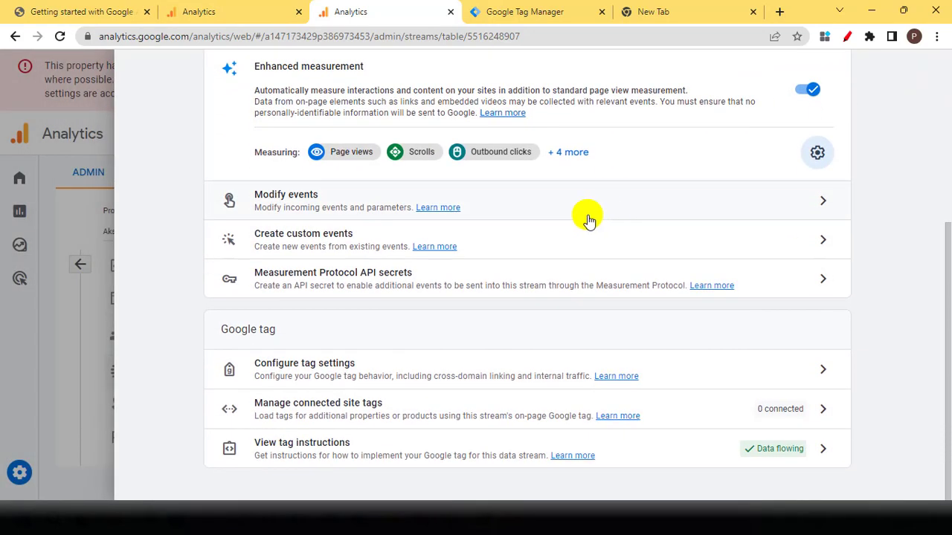
scroll(262, 416, "up", 4)
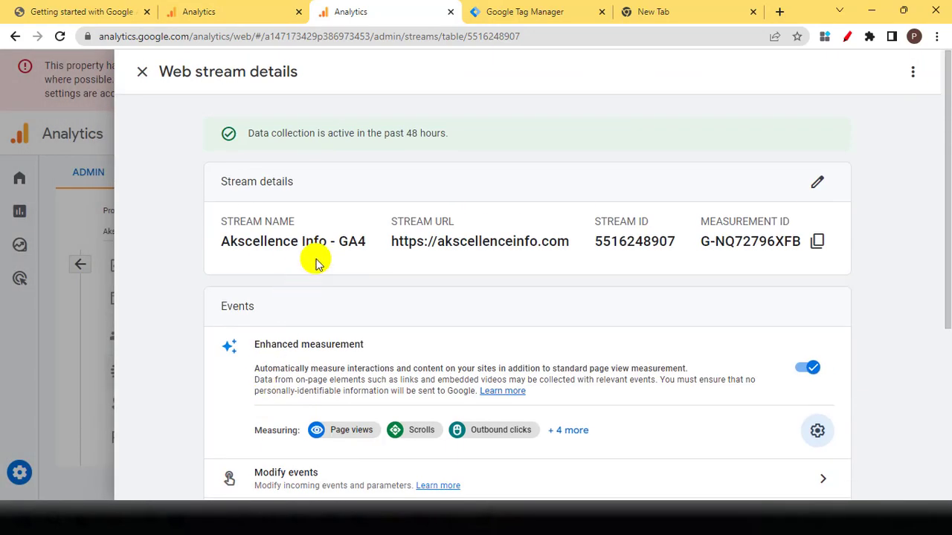
scroll(322, 255, "down", 2)
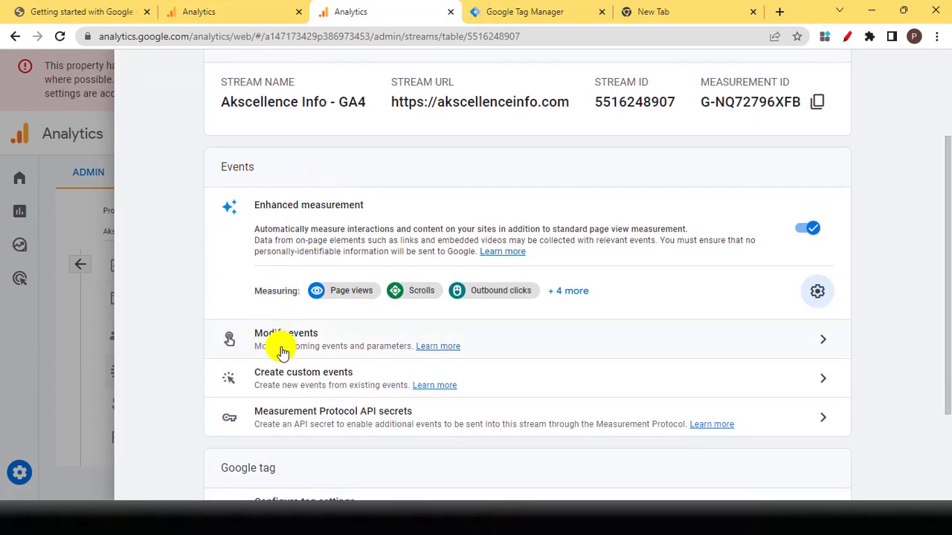
scroll(287, 346, "down", 1)
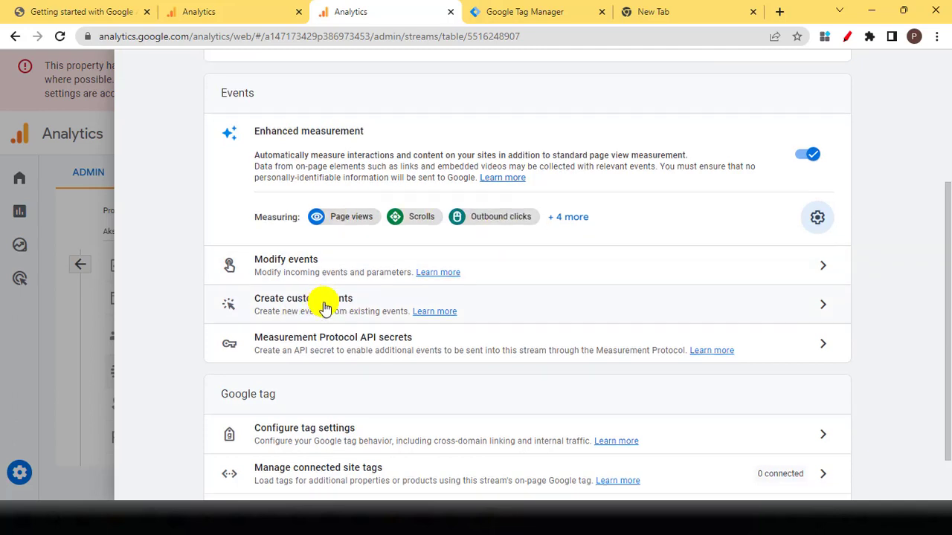
scroll(318, 305, "down", 2)
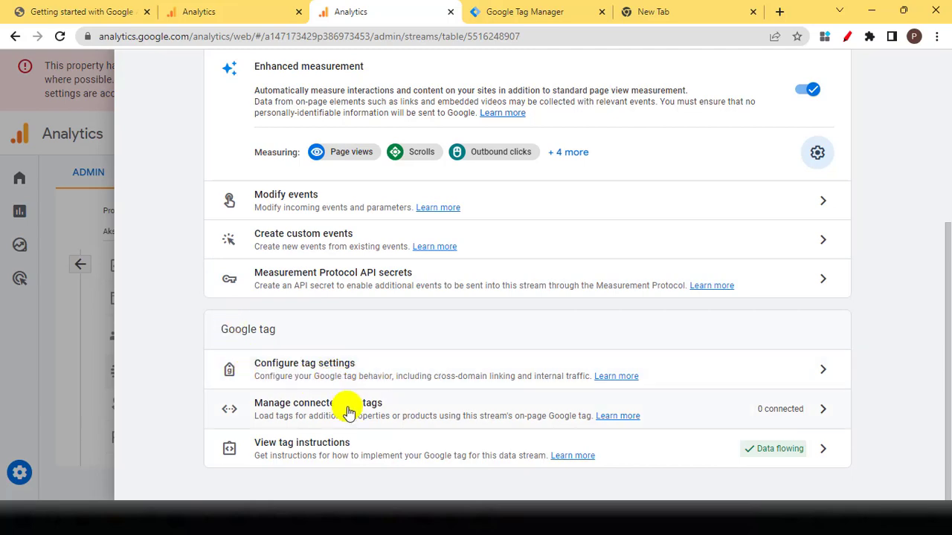
scroll(290, 402, "up", 3)
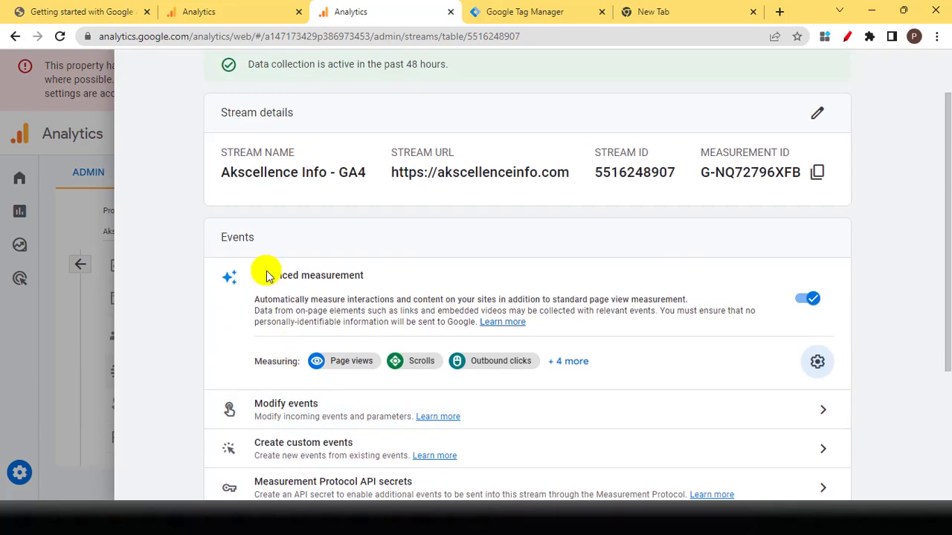
scroll(201, 149, "up", 1)
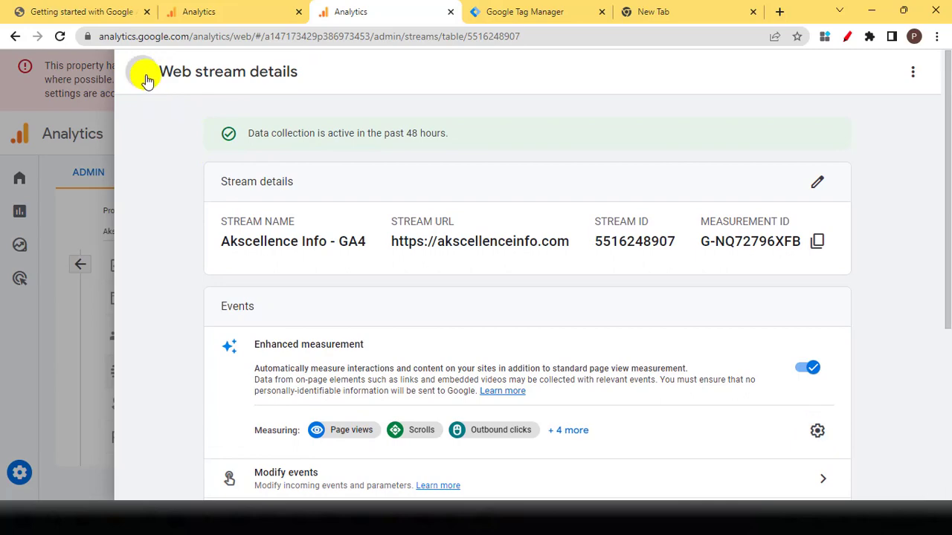
left_click(142, 72)
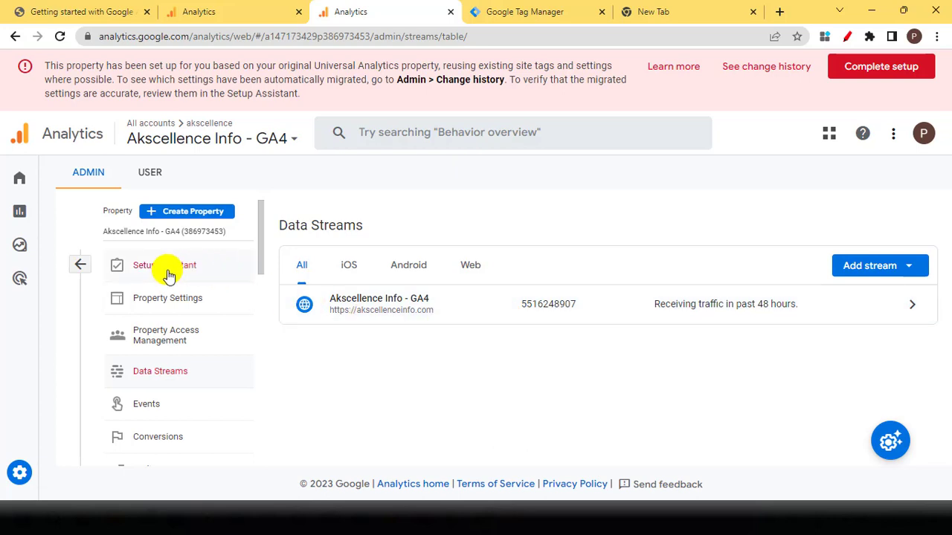
left_click(194, 274)
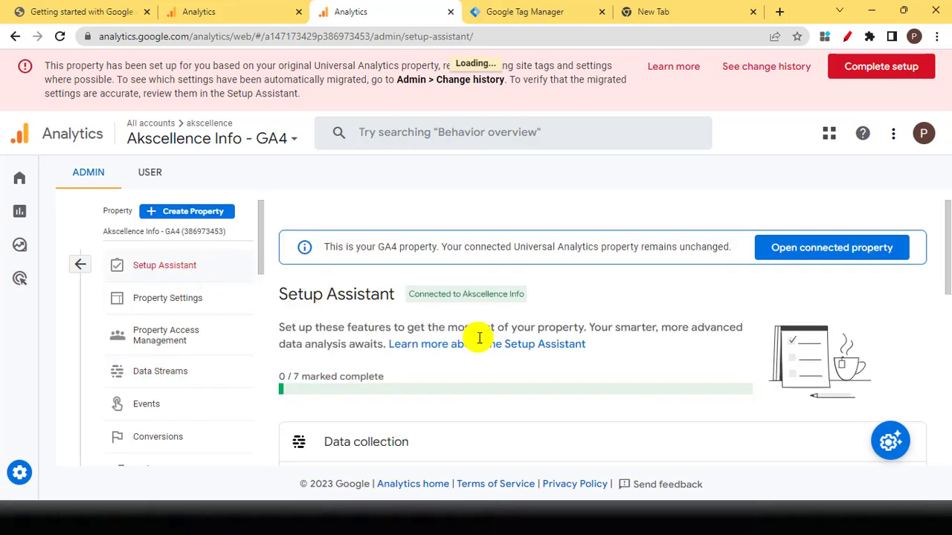
scroll(519, 349, "down", 2)
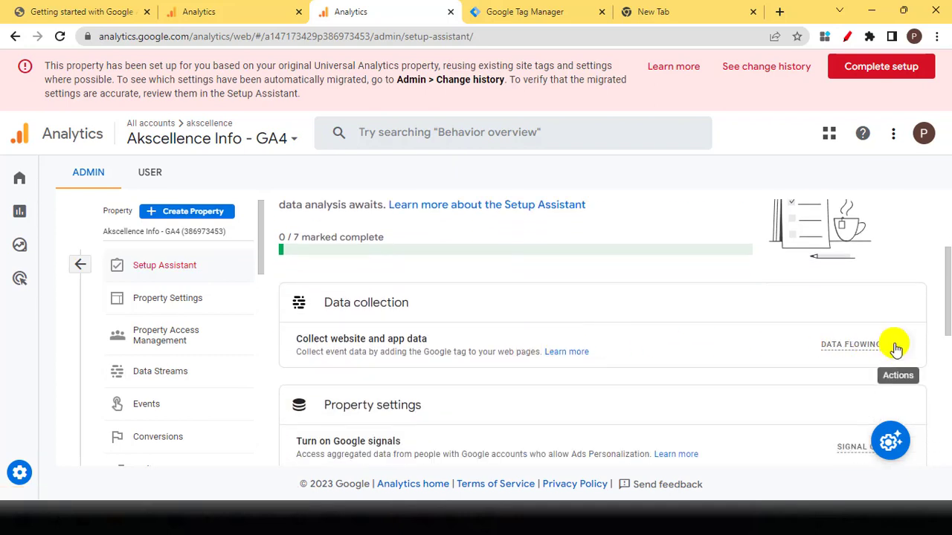
left_click(896, 345)
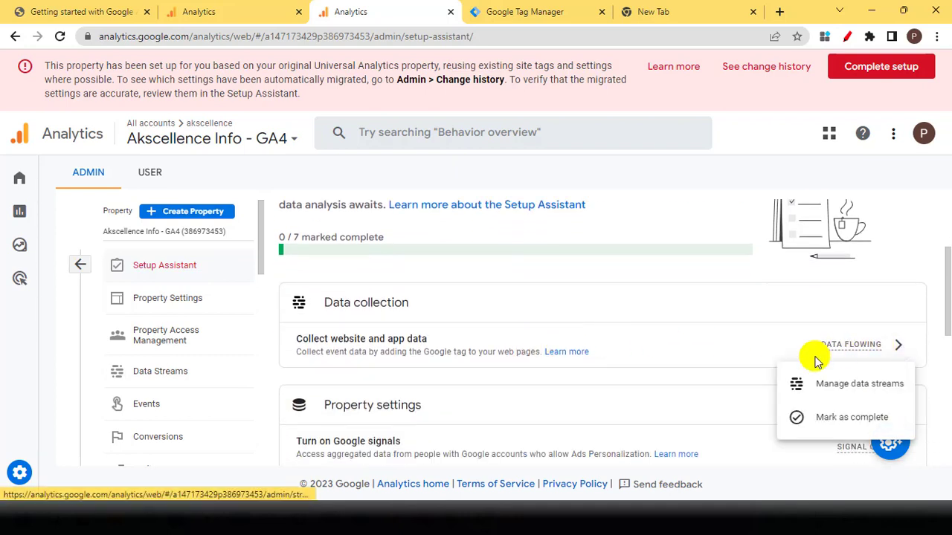
left_click(818, 421)
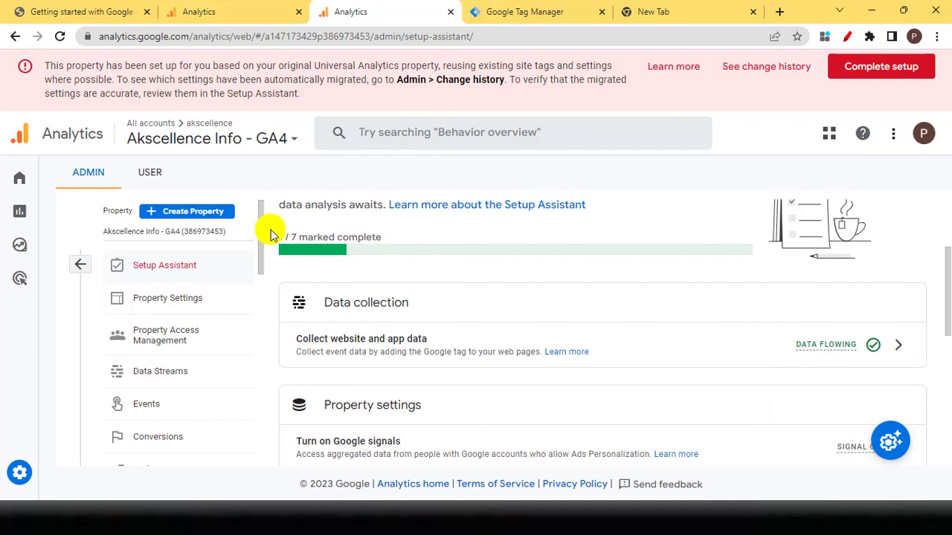
left_click_drag(280, 238, 302, 238)
scroll(466, 258, "down", 1)
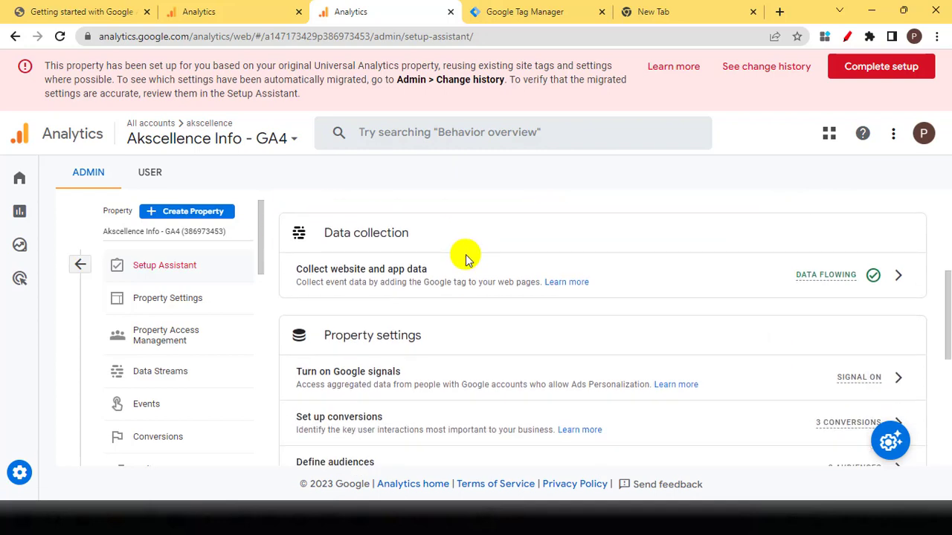
scroll(365, 372, "down", 1)
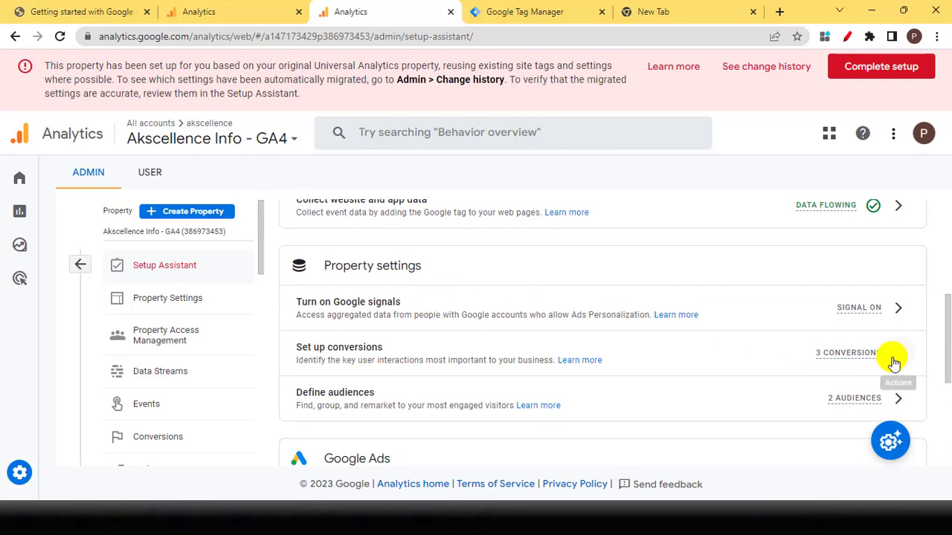
left_click(897, 308)
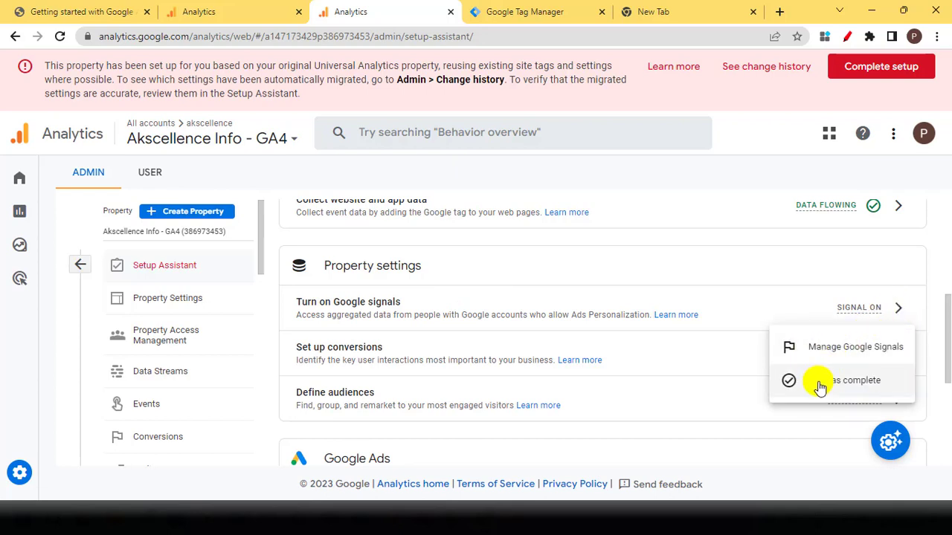
scroll(818, 387, "down", 1)
left_click(900, 283)
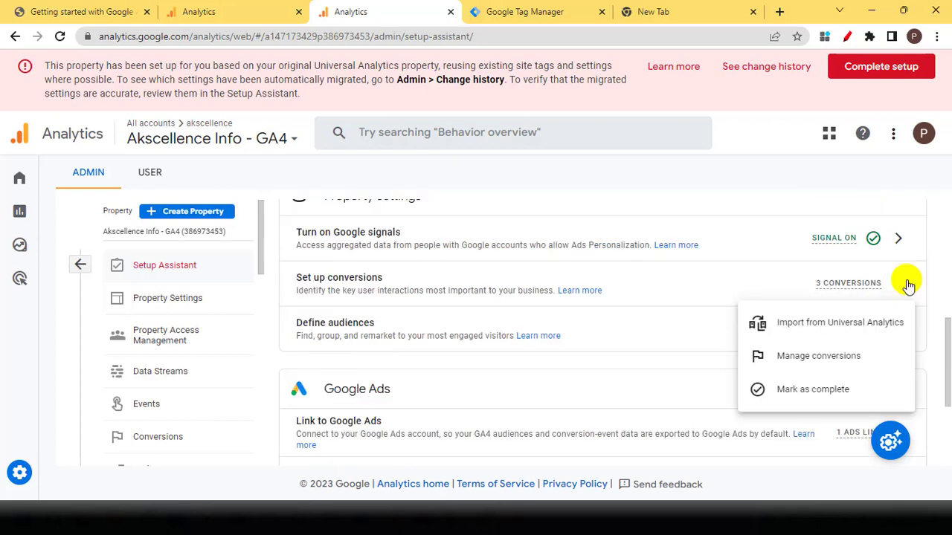
left_click(785, 396)
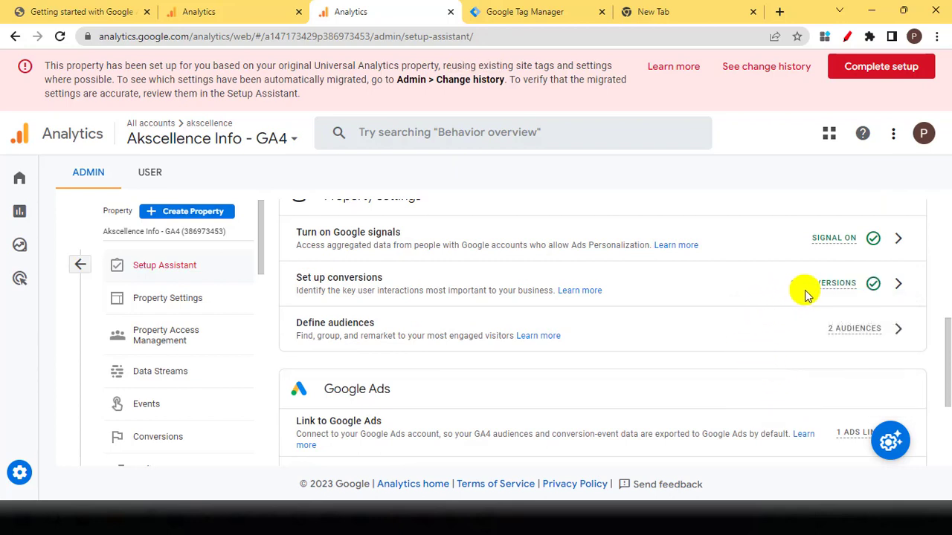
mouse_move(827, 284)
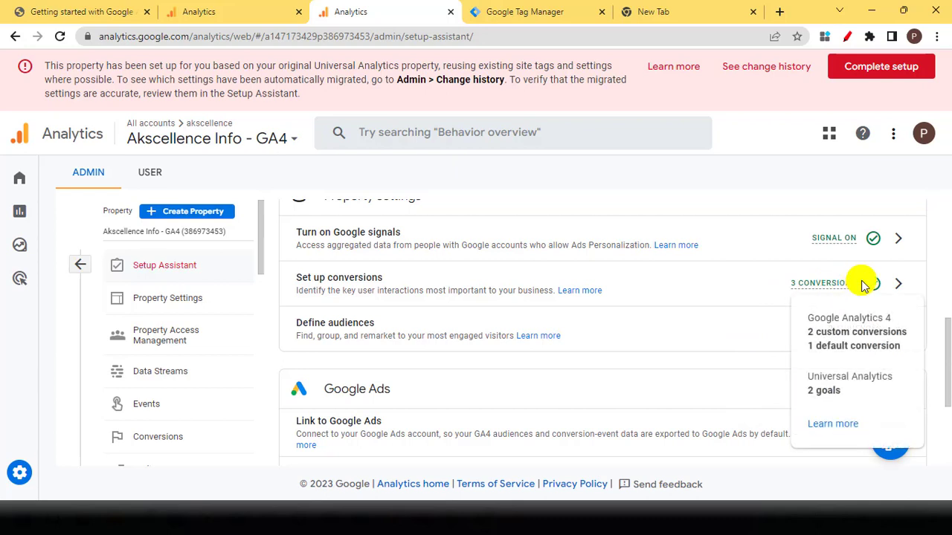
left_click(900, 284)
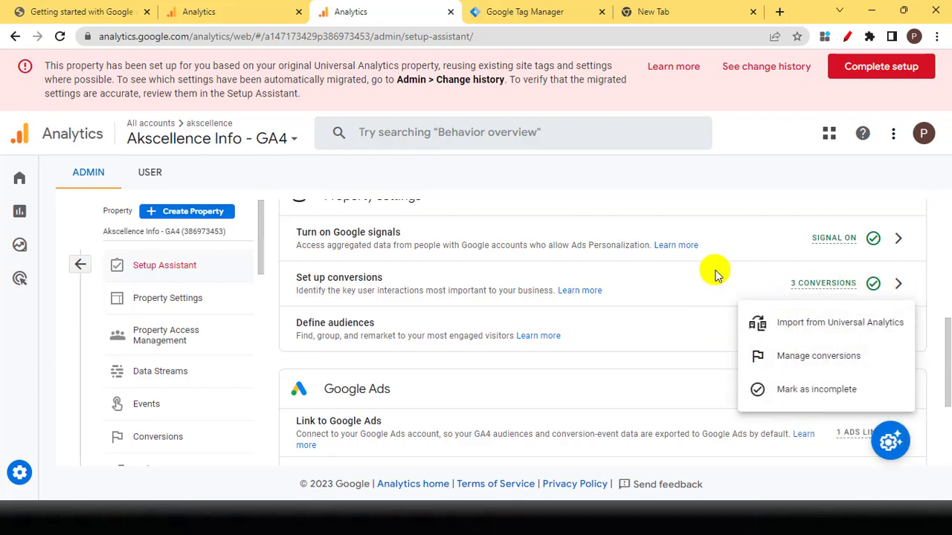
scroll(752, 246, "up", 2)
left_click(899, 276)
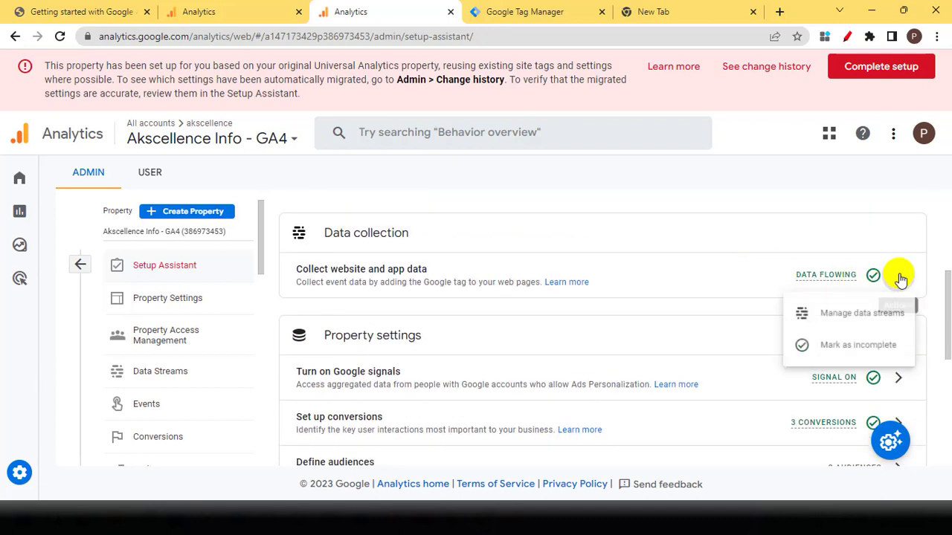
left_click(731, 290)
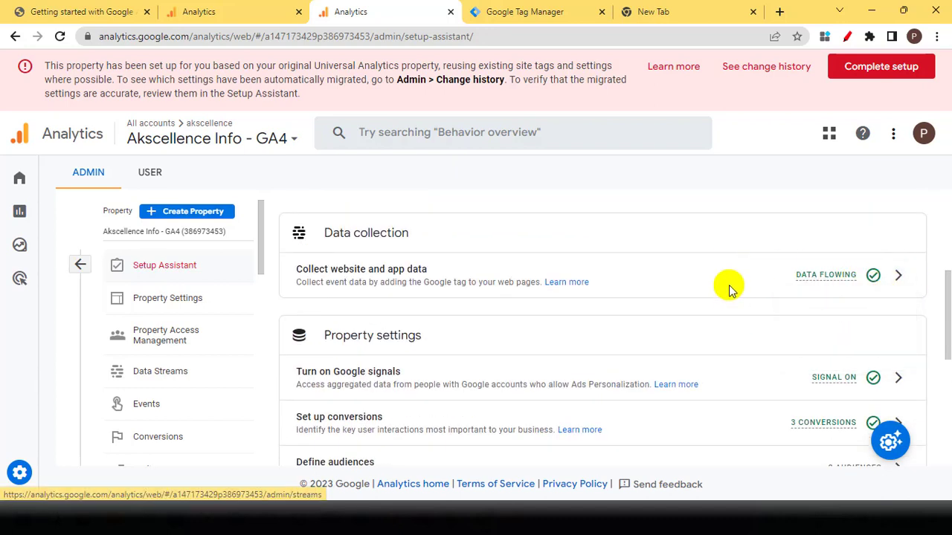
scroll(728, 291, "down", 3)
scroll(697, 314, "down", 2)
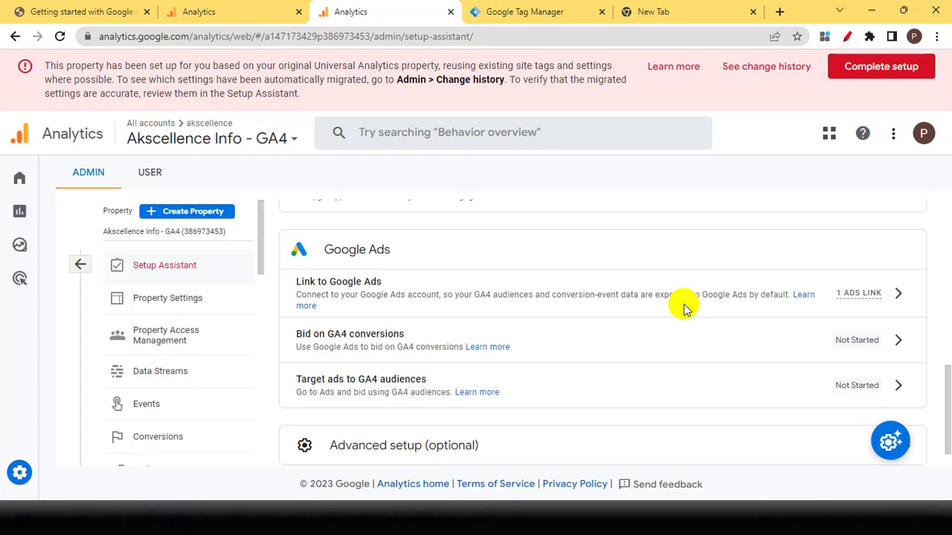
left_click(898, 296)
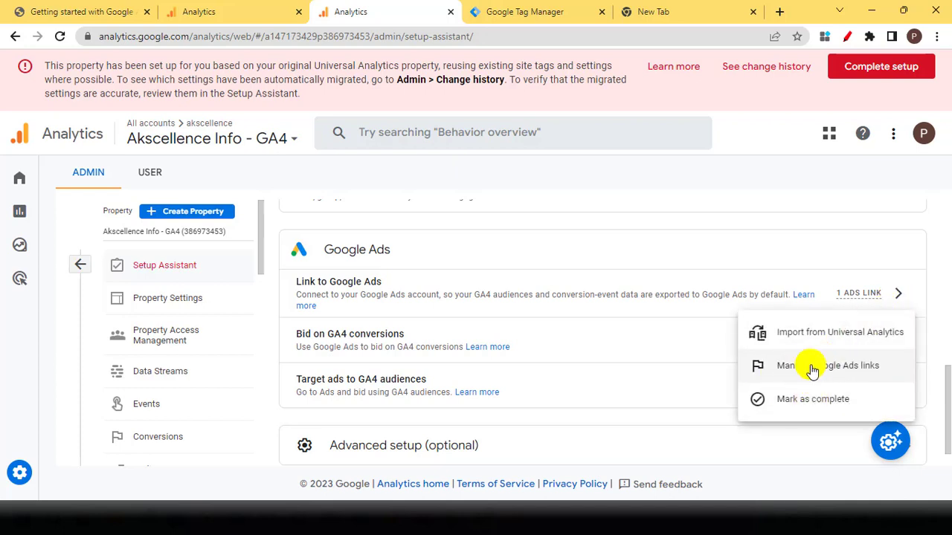
left_click(834, 369)
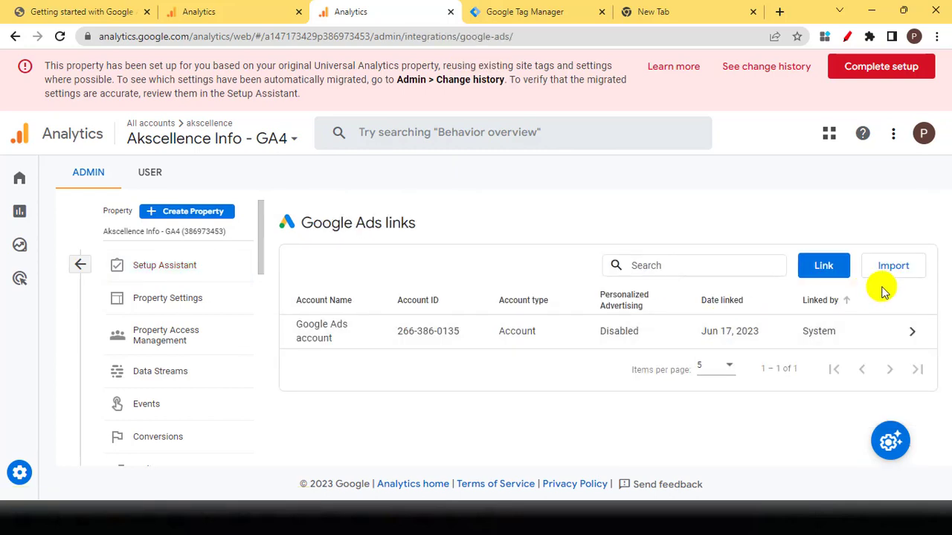
left_click(824, 265)
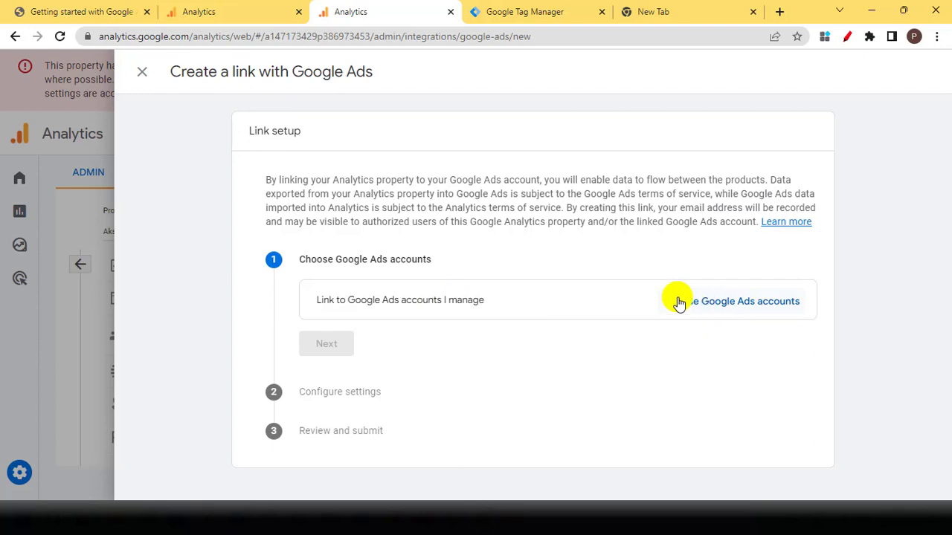
left_click(144, 73)
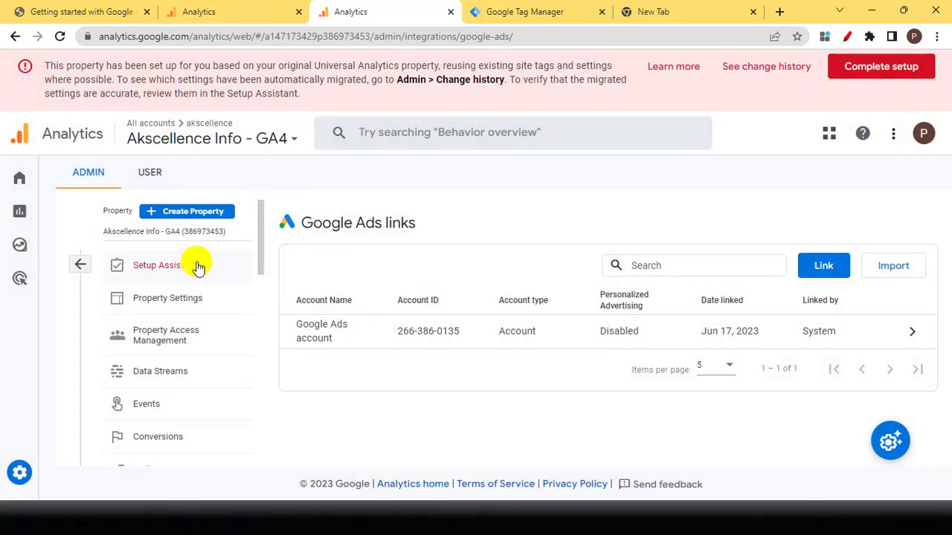
left_click(192, 269)
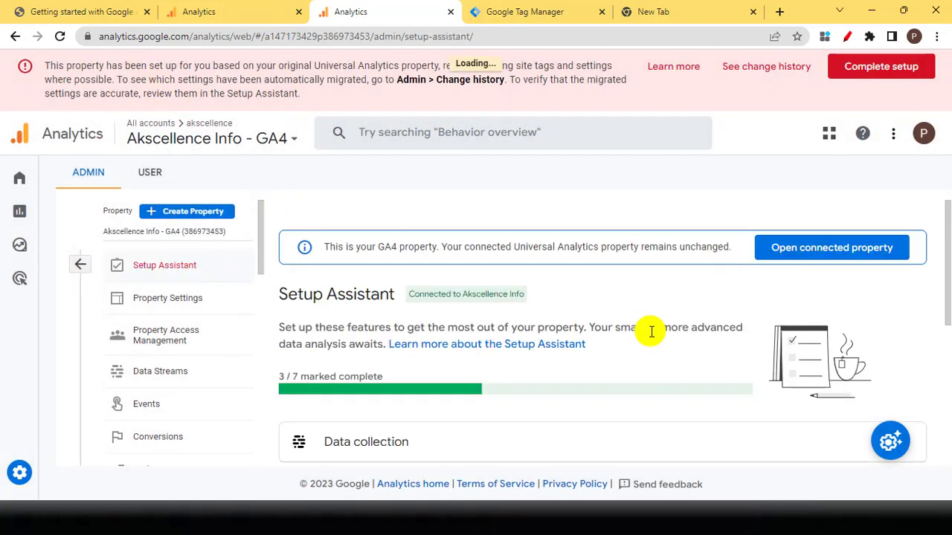
Mark Link to Google Ads, Bid on GA4 conversions and Target ads to GA4 audiences as complete.
scroll(648, 330, "down", 3)
scroll(650, 334, "down", 2)
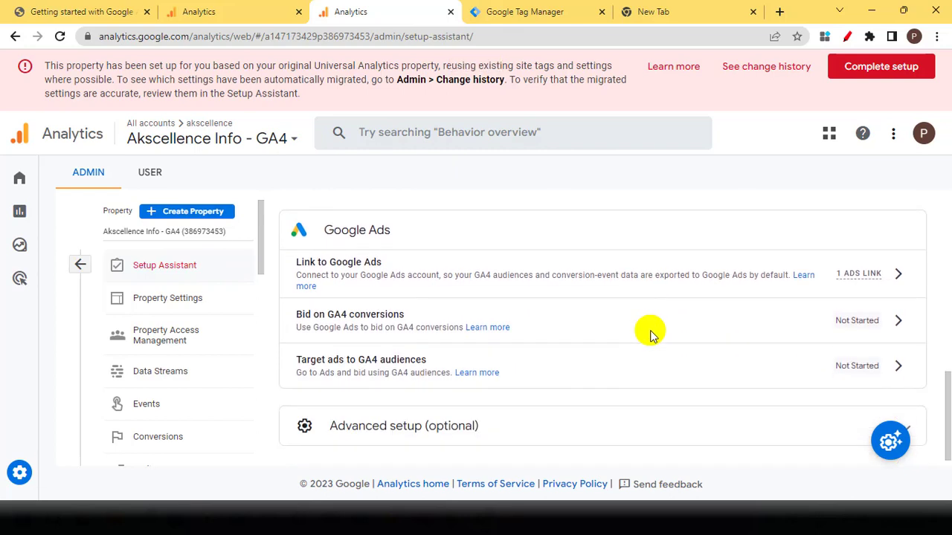
left_click(896, 275)
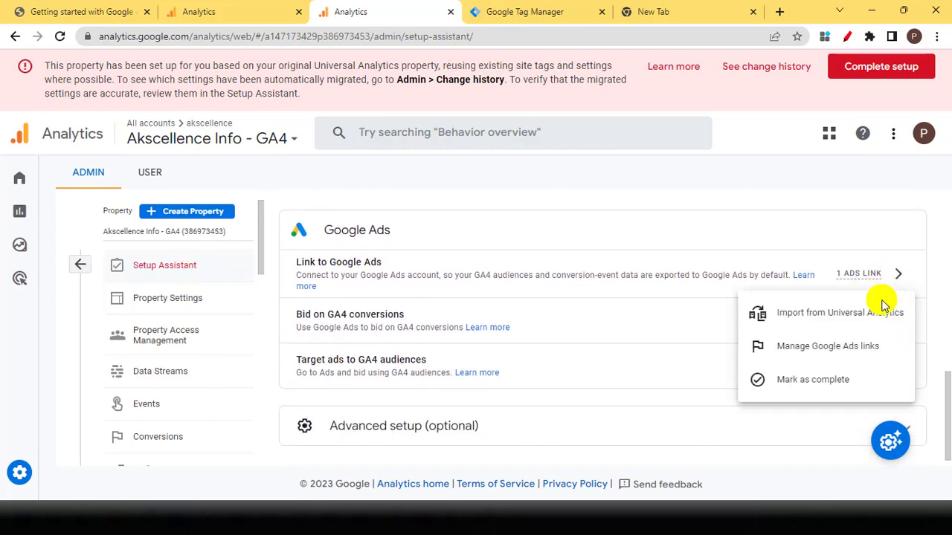
left_click(809, 385)
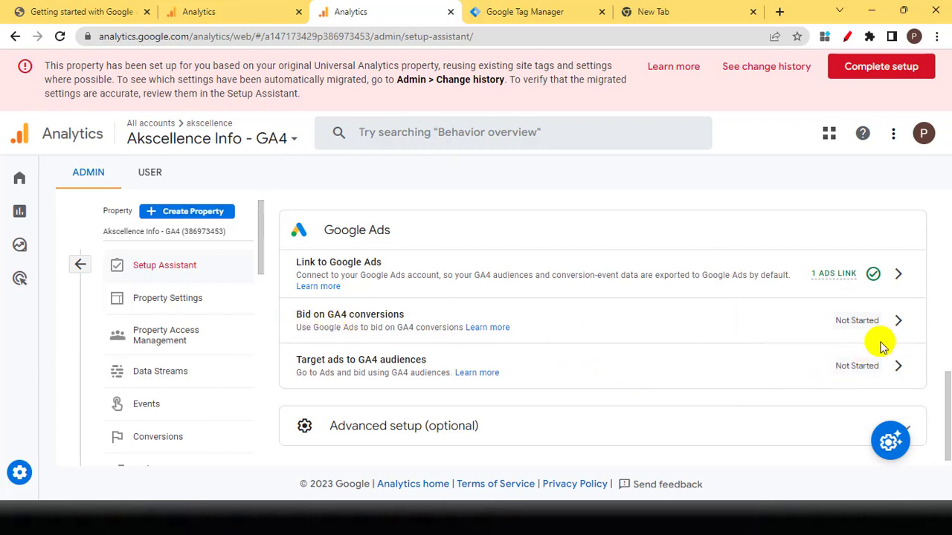
left_click(898, 326)
left_click(852, 360)
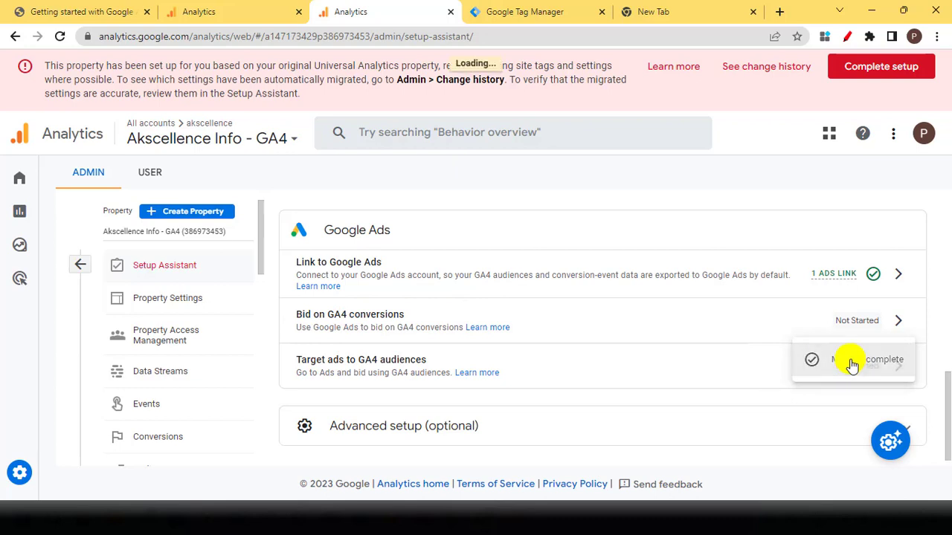
left_click(899, 366)
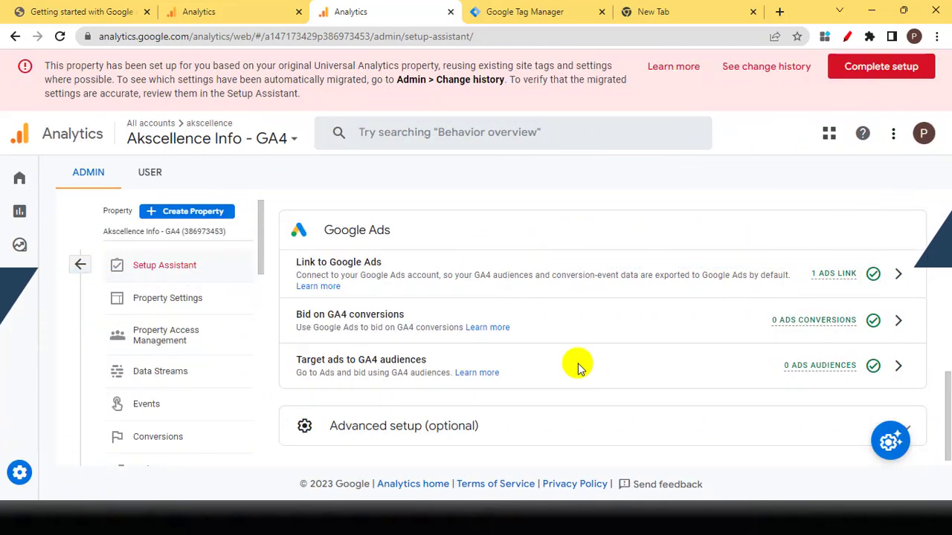
scroll(595, 347, "up", 1)
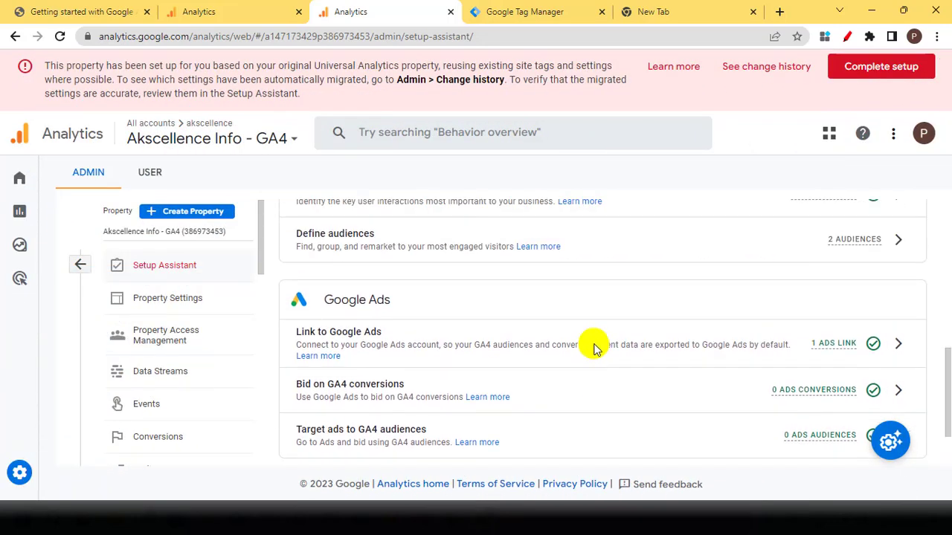
scroll(599, 302, "up", 1)
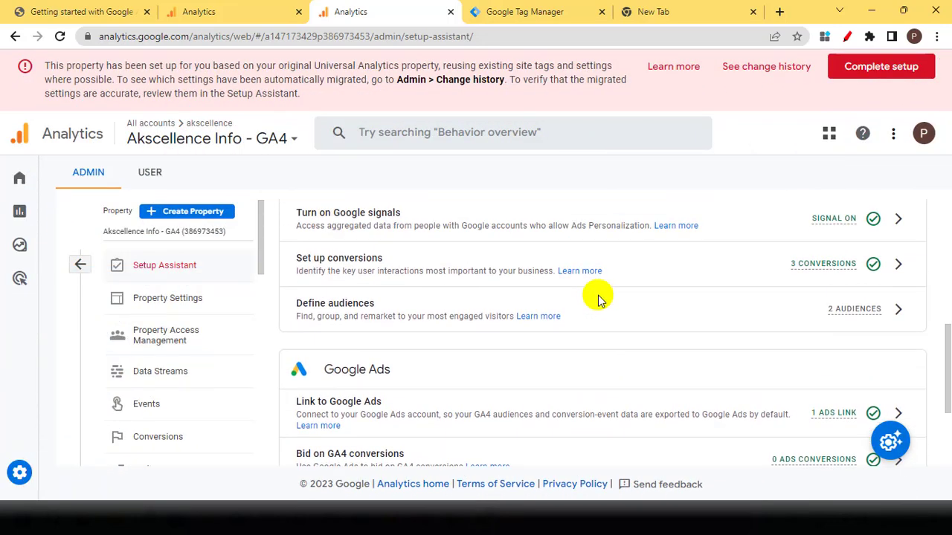
scroll(599, 298, "up", 1)
scroll(600, 298, "up", 1)
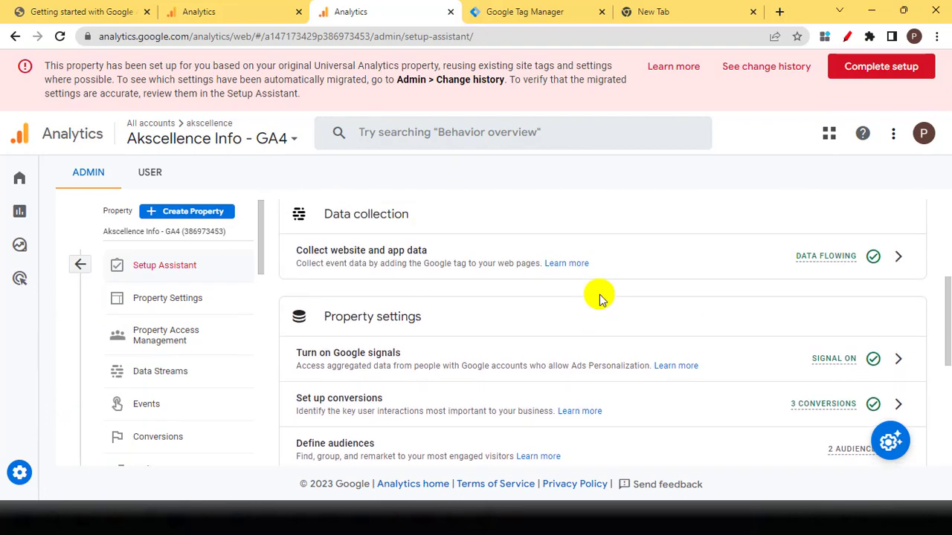
scroll(600, 297, "up", 2)
left_click_drag(278, 288, 309, 287)
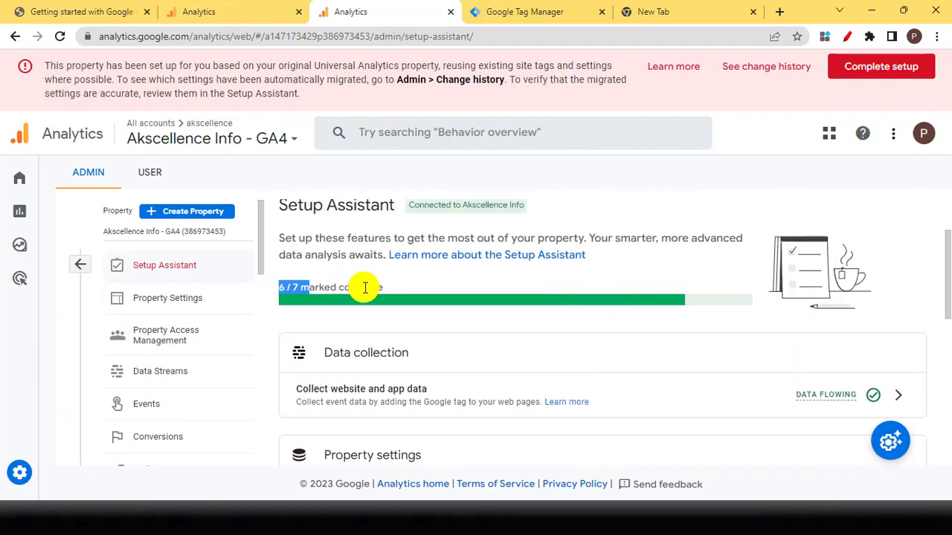
scroll(404, 290, "down", 5)
scroll(404, 290, "up", 1)
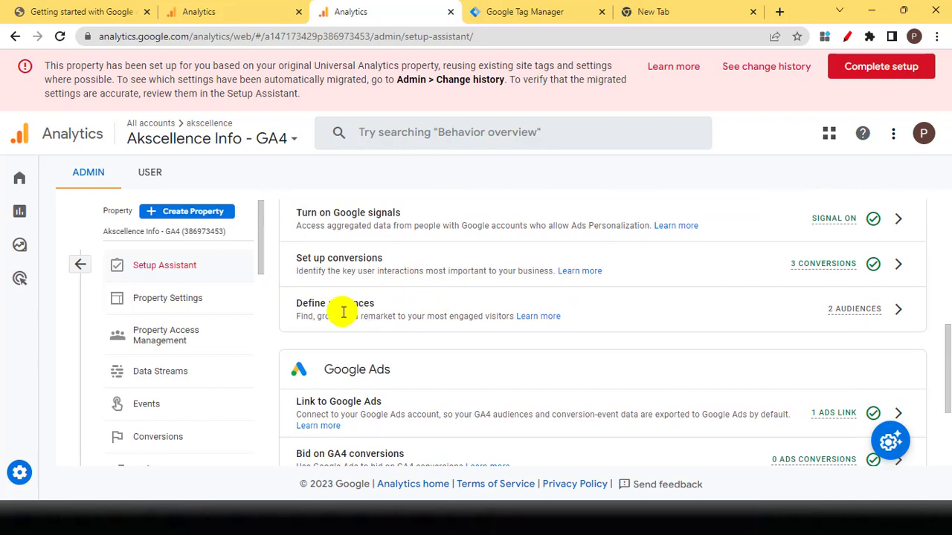
left_click_drag(296, 302, 387, 316)
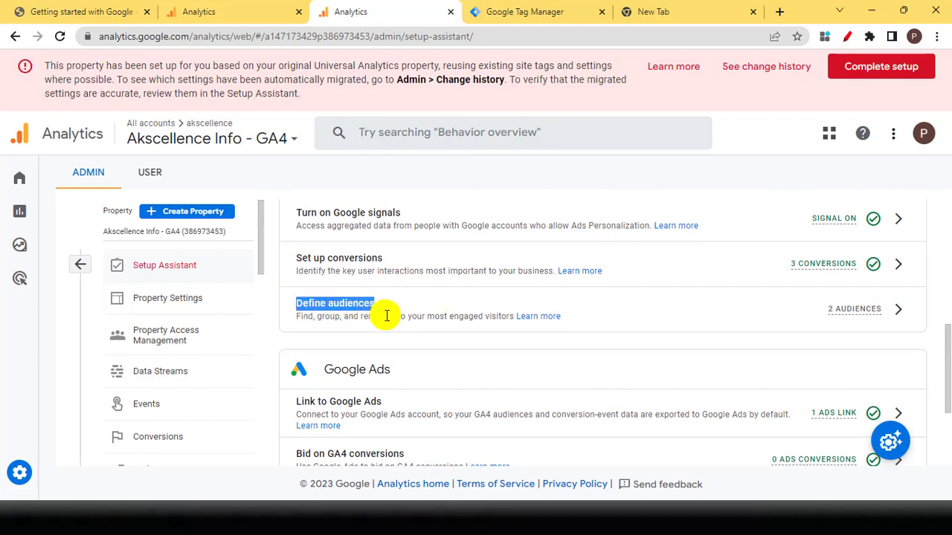
left_click(898, 314)
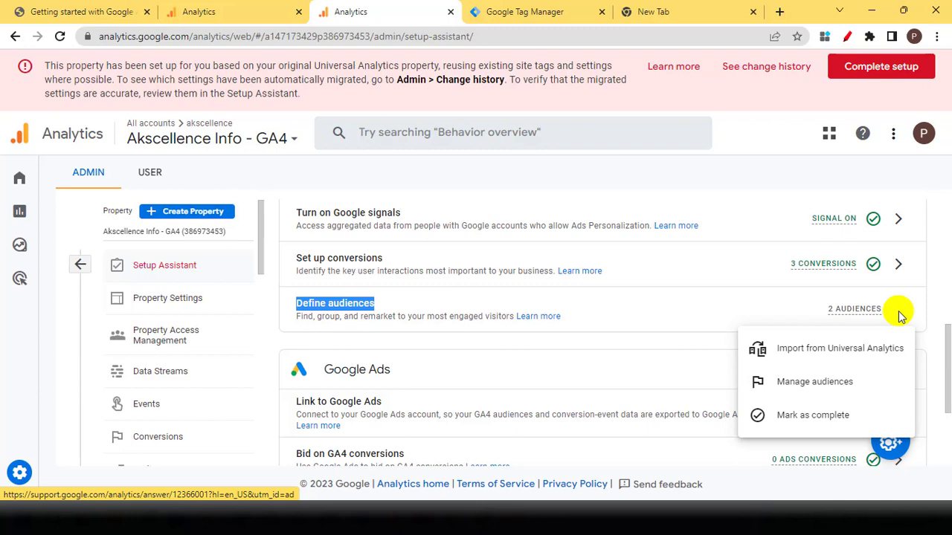
left_click(773, 420)
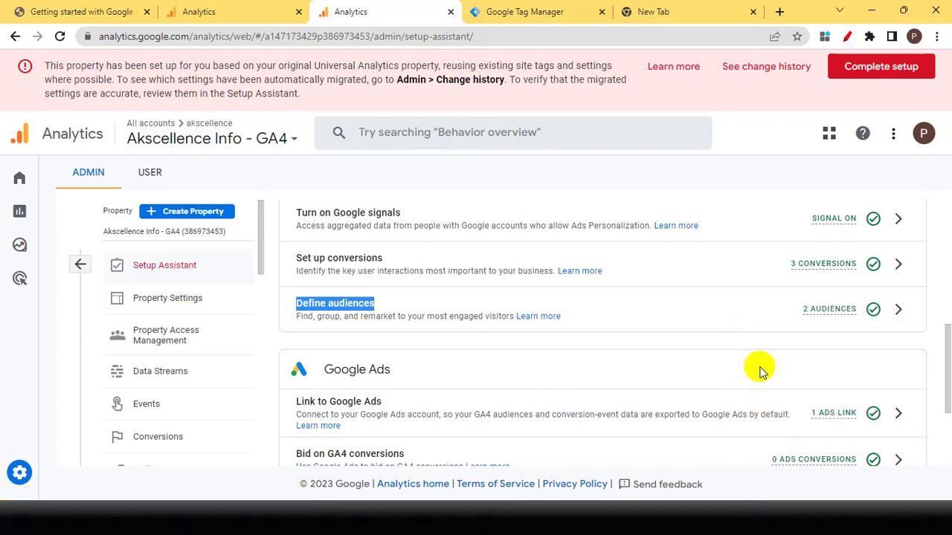
left_click(897, 318)
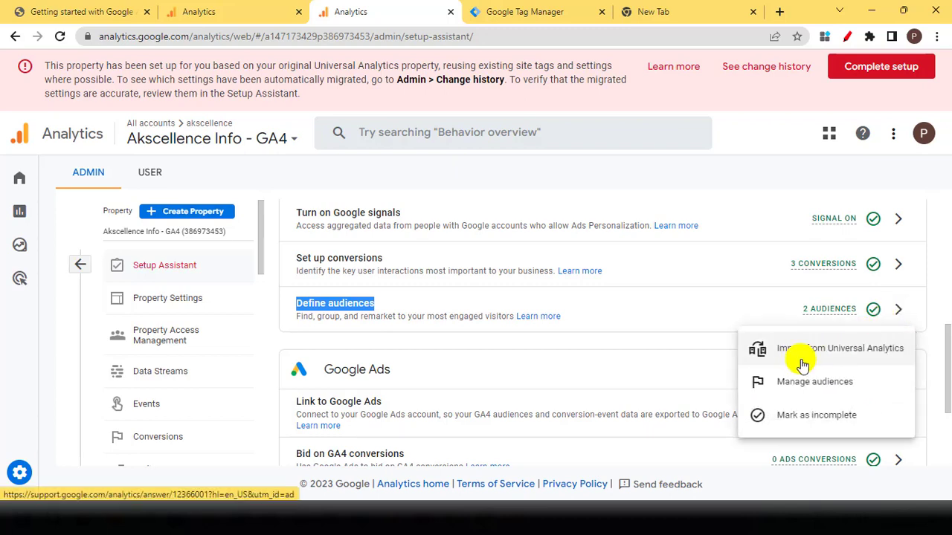
left_click(697, 310)
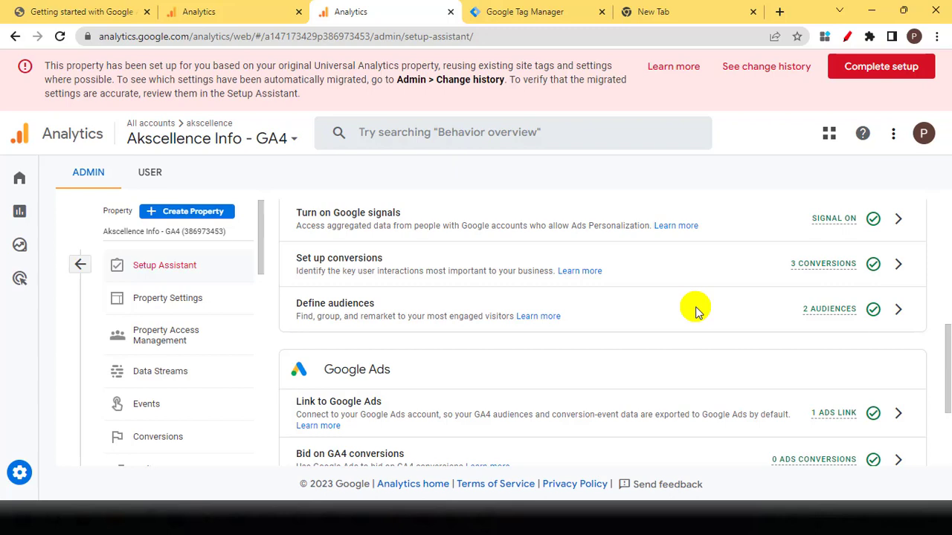
scroll(669, 311, "down", 2)
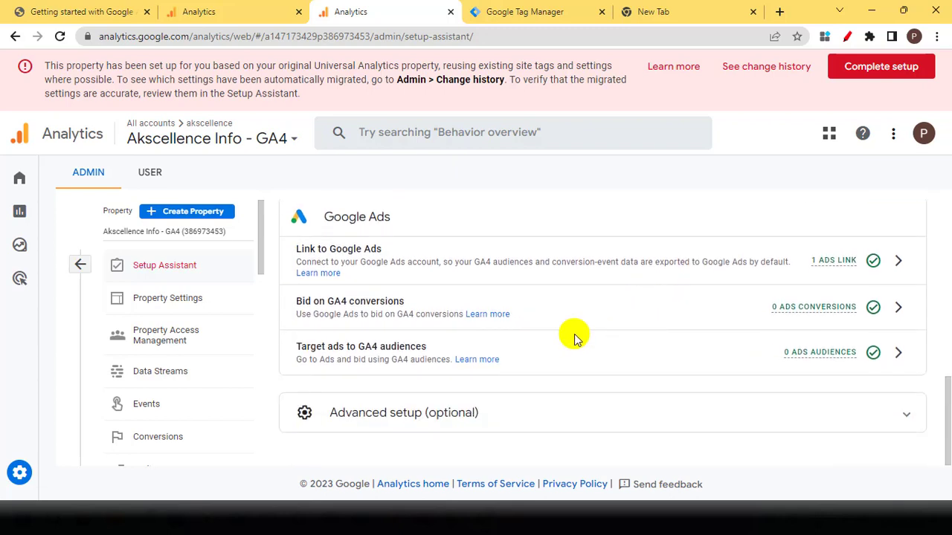
scroll(573, 337, "up", 5)
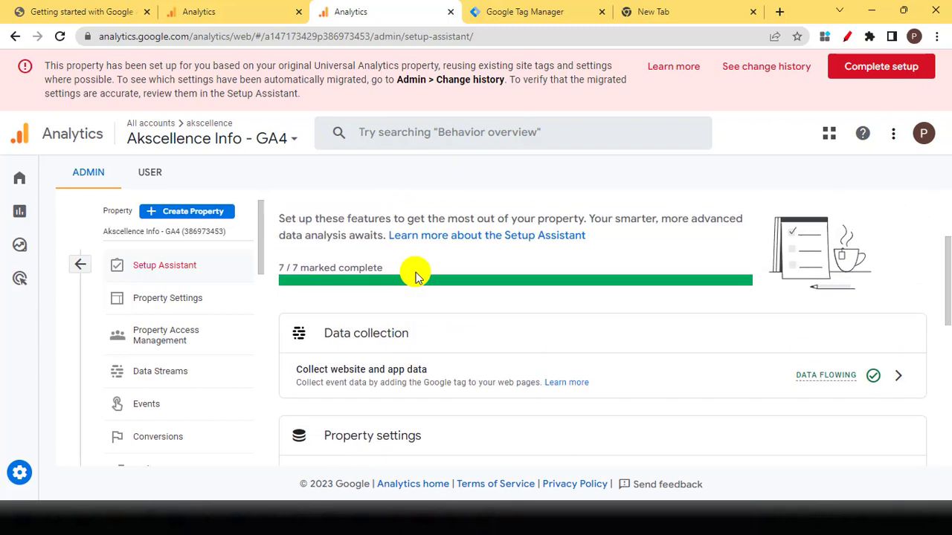
scroll(415, 277, "up", 1)
left_click_drag(281, 343, 371, 342)
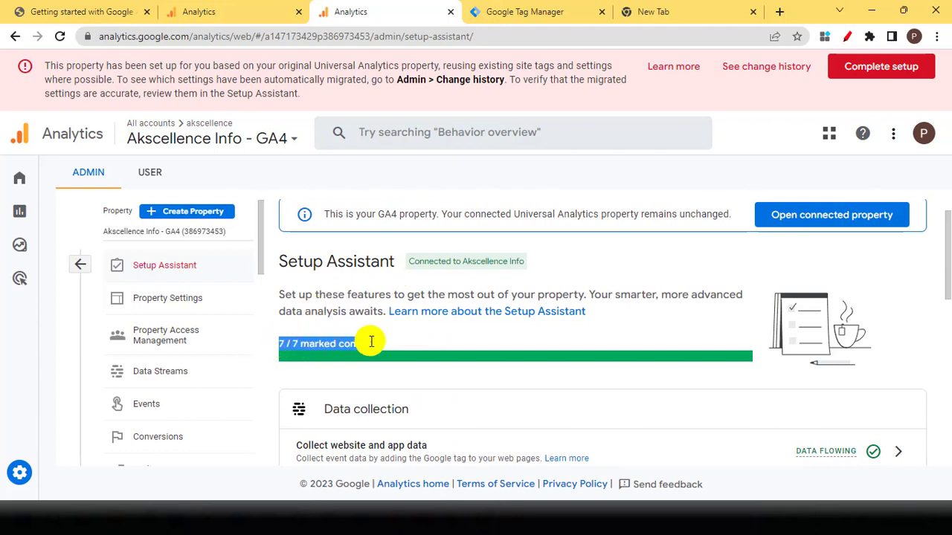
scroll(386, 346, "up", 1)
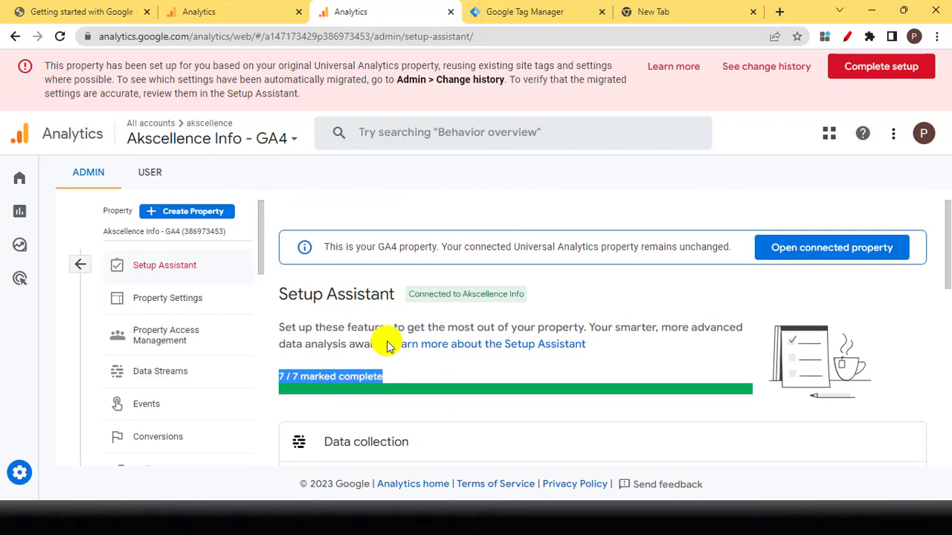
left_click(847, 67)
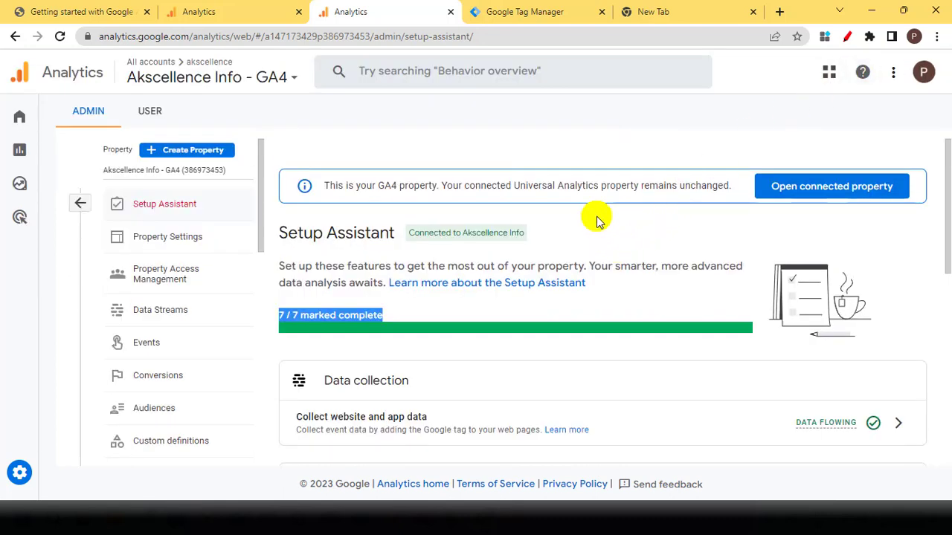
left_click(596, 220)
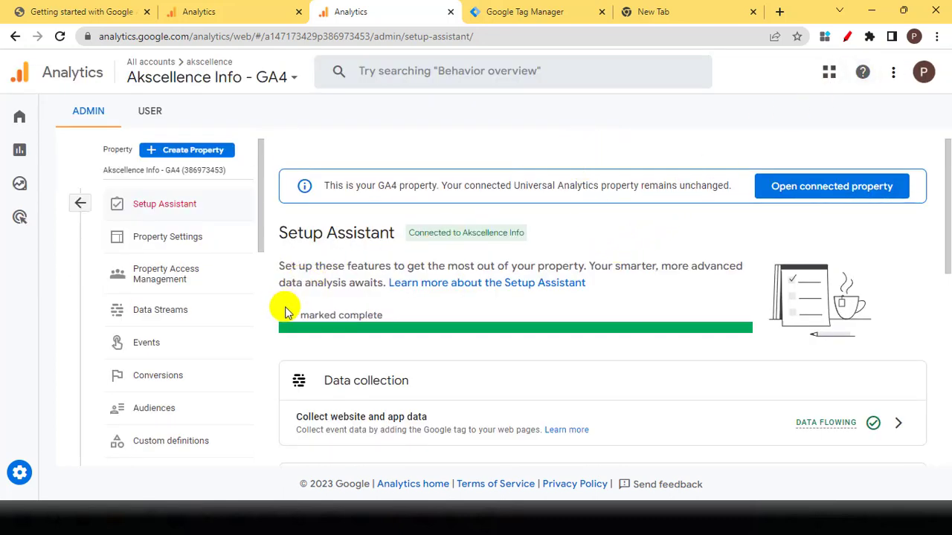
left_click_drag(278, 311, 505, 323)
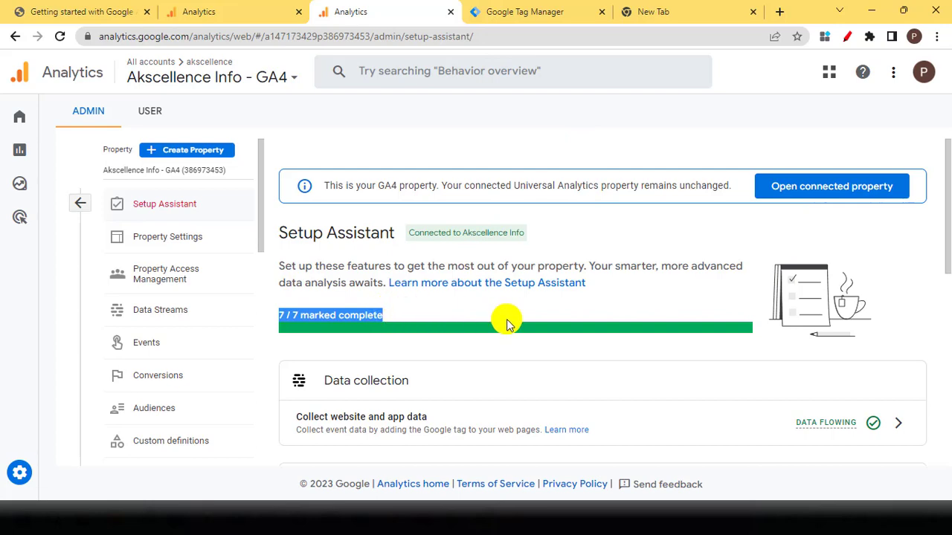
left_click(662, 231)
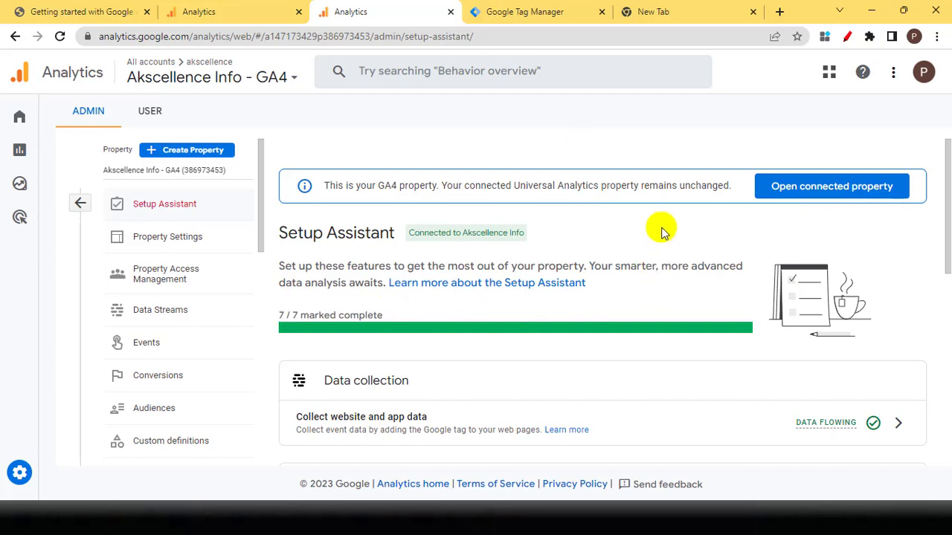
scroll(647, 279, "down", 5)
scroll(629, 288, "down", 2)
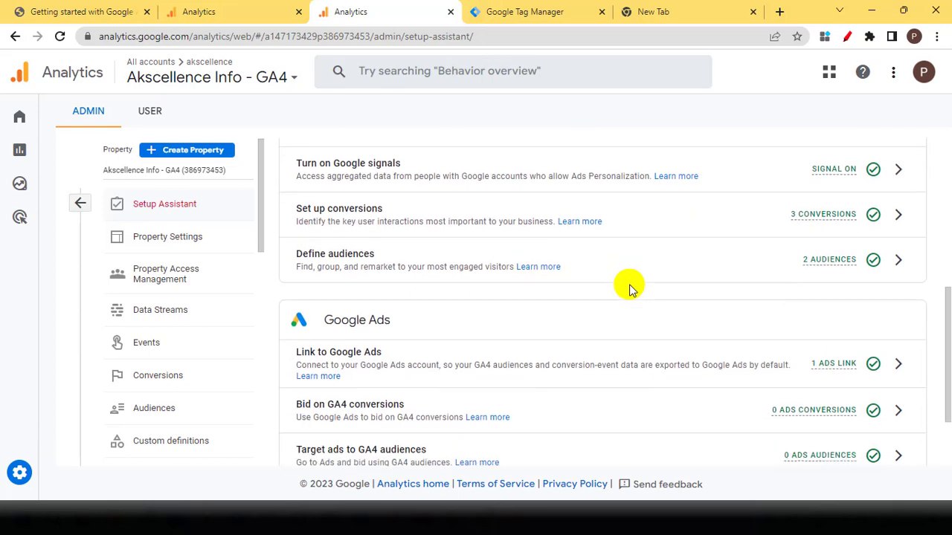
scroll(616, 279, "up", 7)
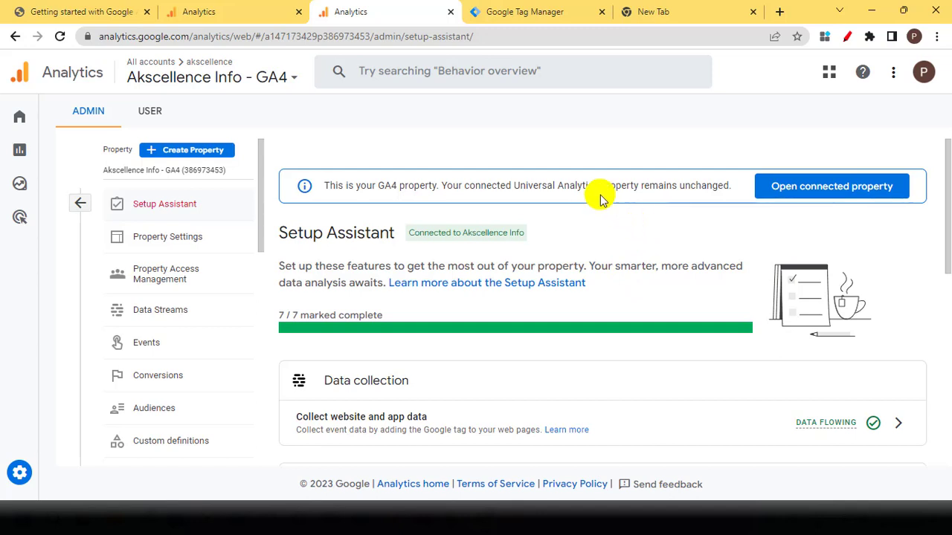
Browse and dismiss the account picker, leave Setup Assistant, and load the Admin home page.
left_click(277, 87)
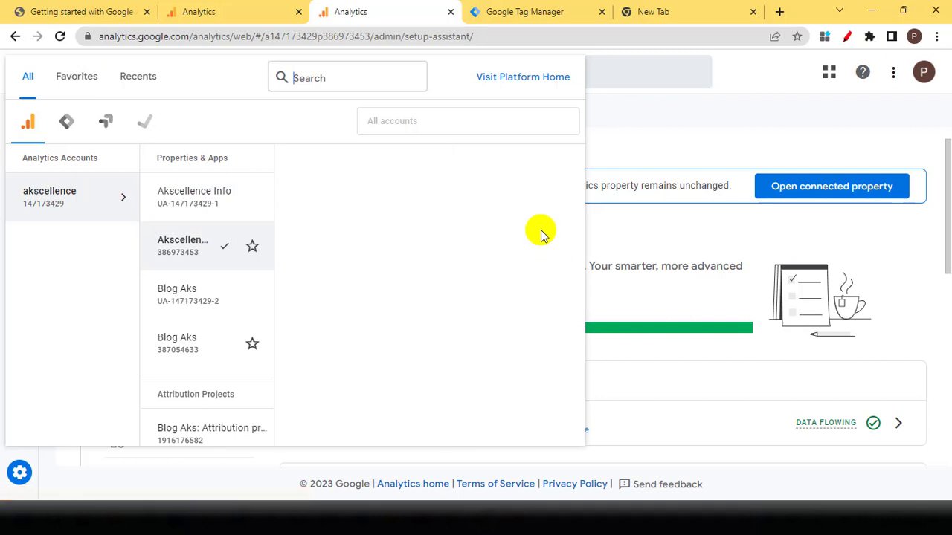
left_click(652, 144)
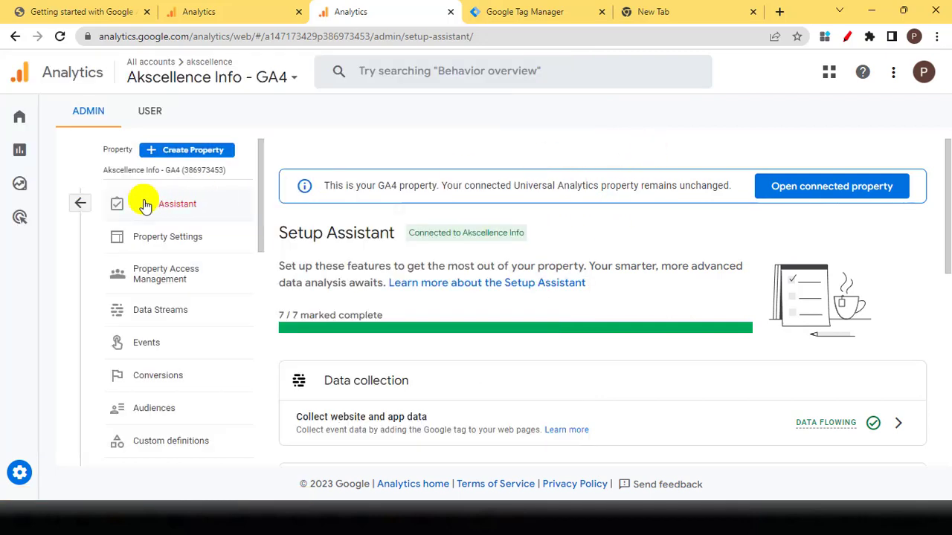
left_click(80, 203)
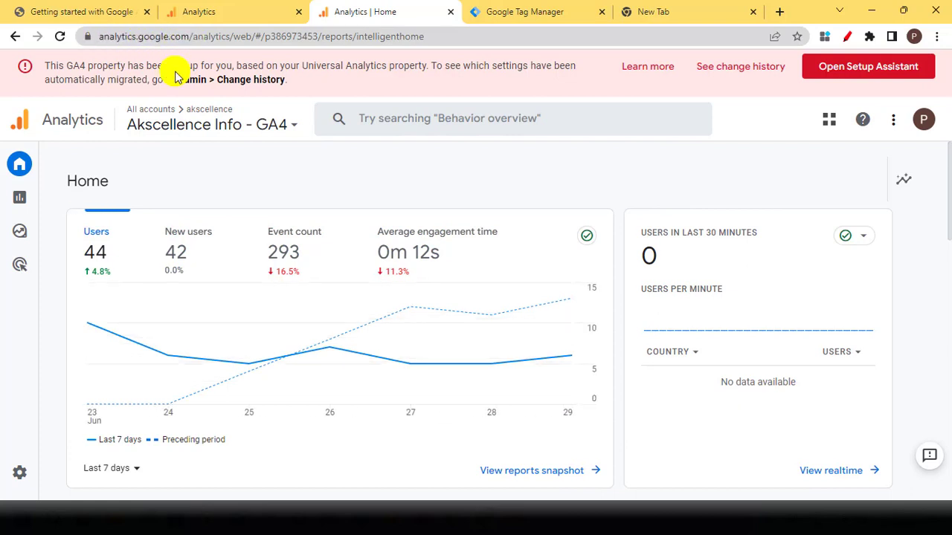
left_click(25, 484)
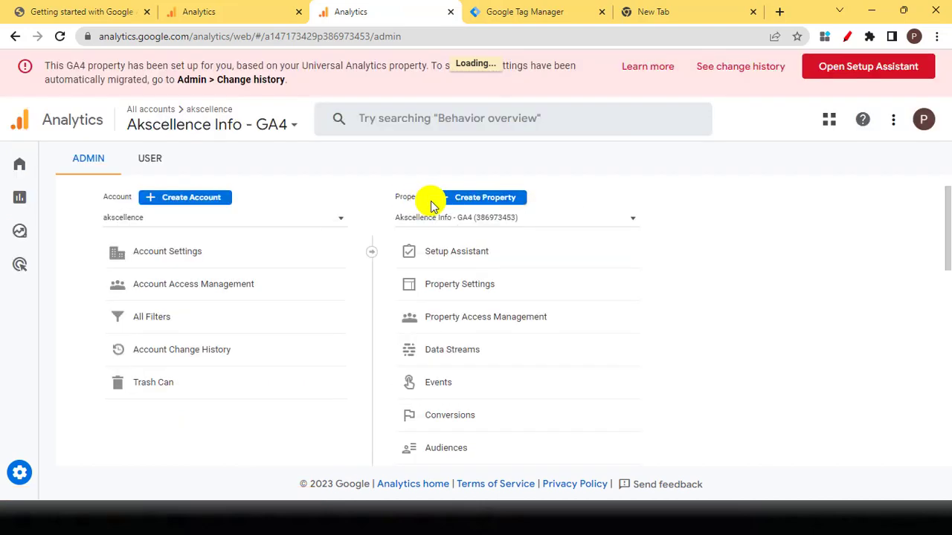
Start creating a new property and enter its property name.
left_click(479, 198)
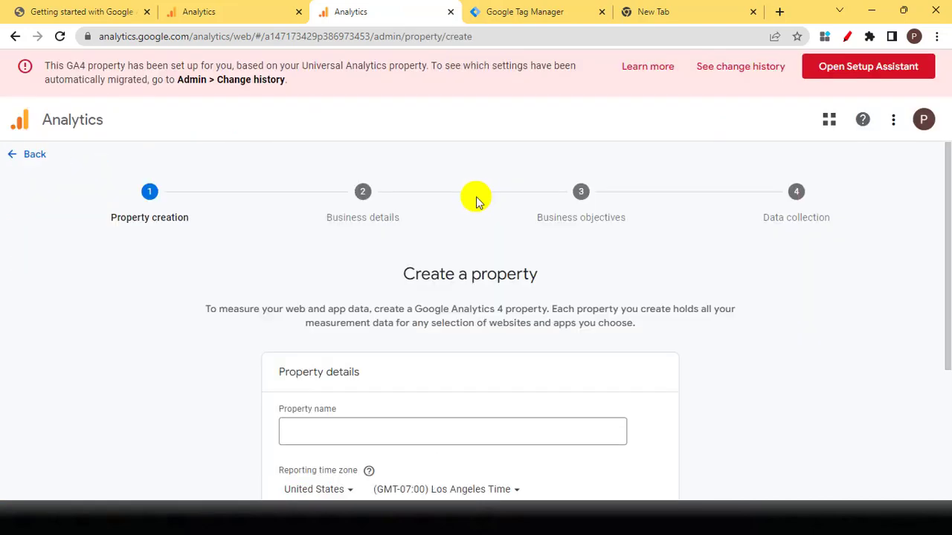
scroll(250, 261, "down", 4)
scroll(249, 266, "up", 4)
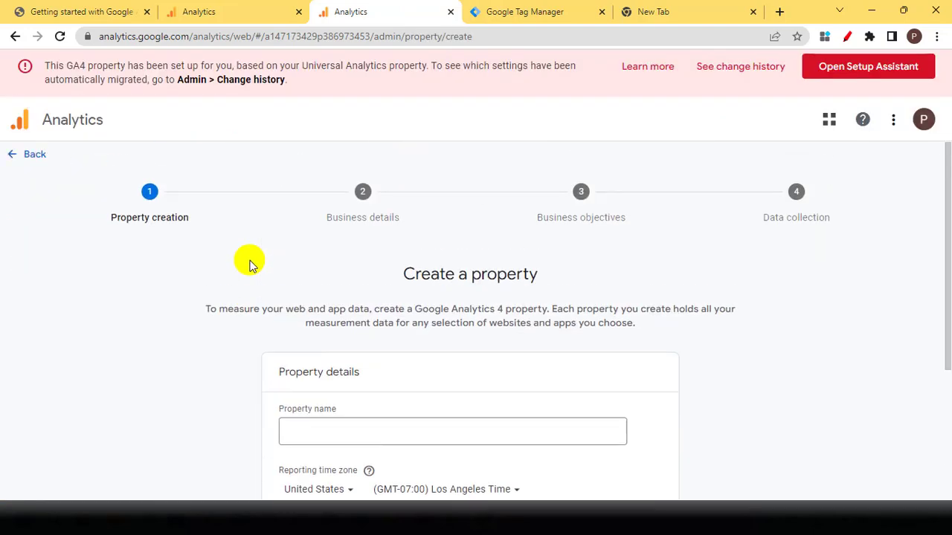
scroll(251, 265, "down", 2)
left_click(320, 357)
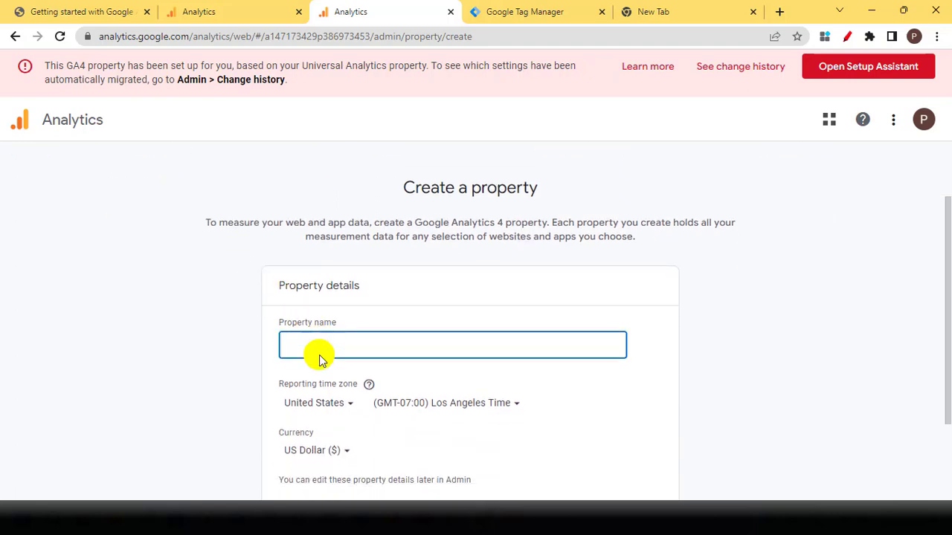
scroll(319, 357, "down", 2)
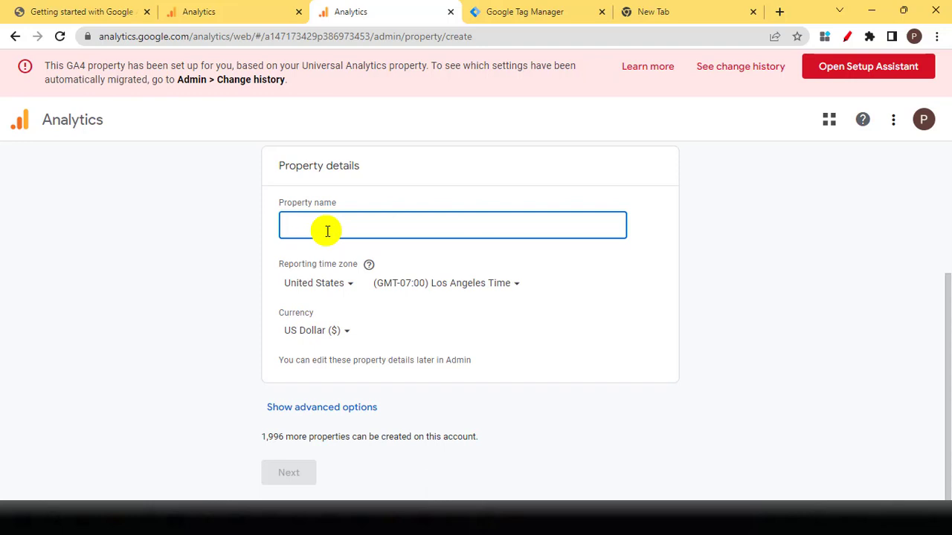
type("nc")
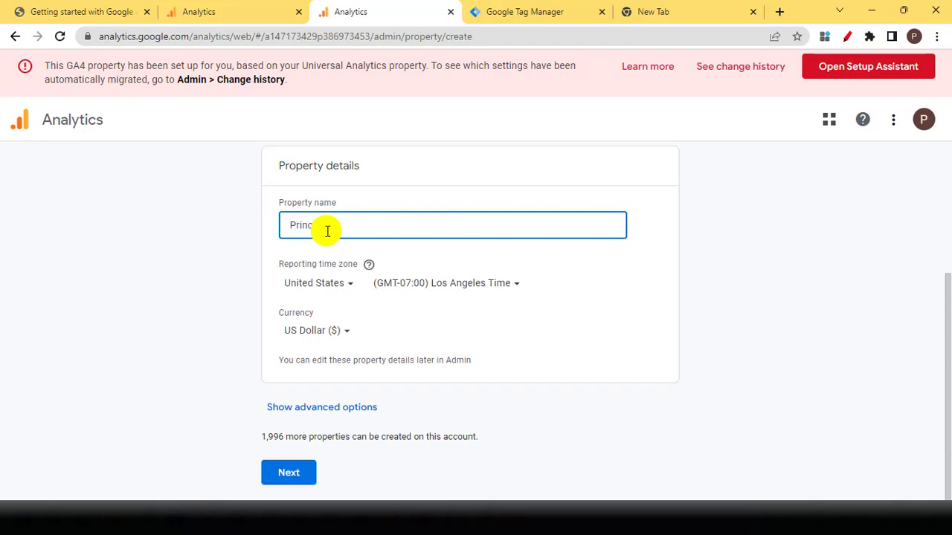
type("e Jha")
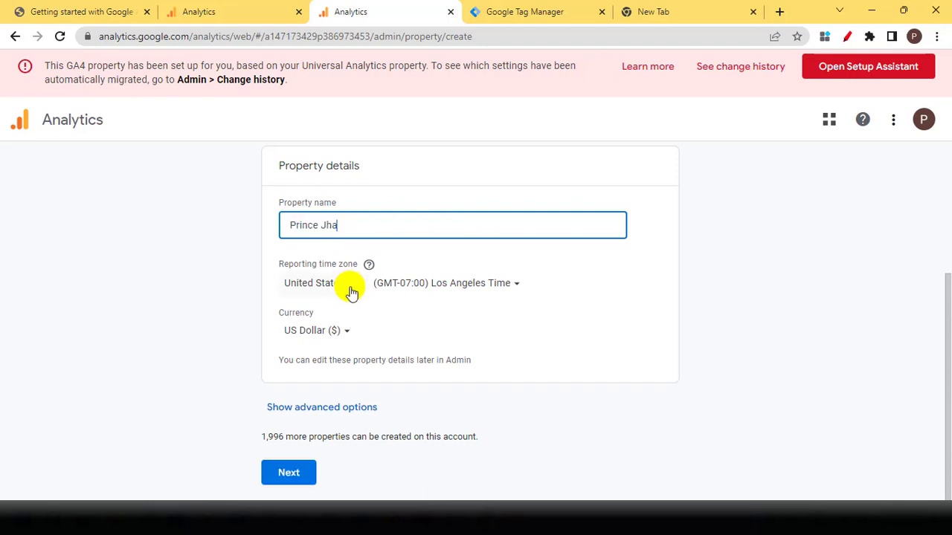
Search 'ind' and set the reporting country to India (GMT+05:30).
left_click(338, 284)
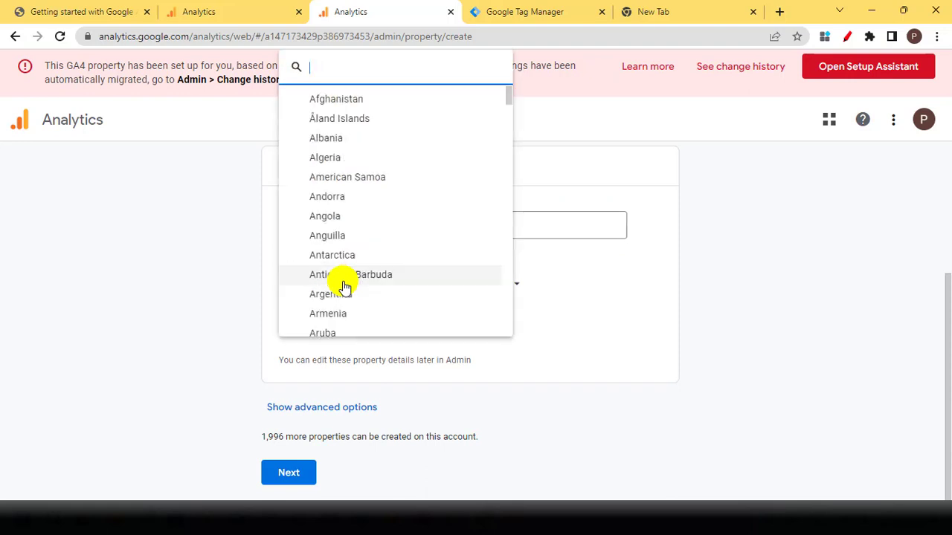
type("ind")
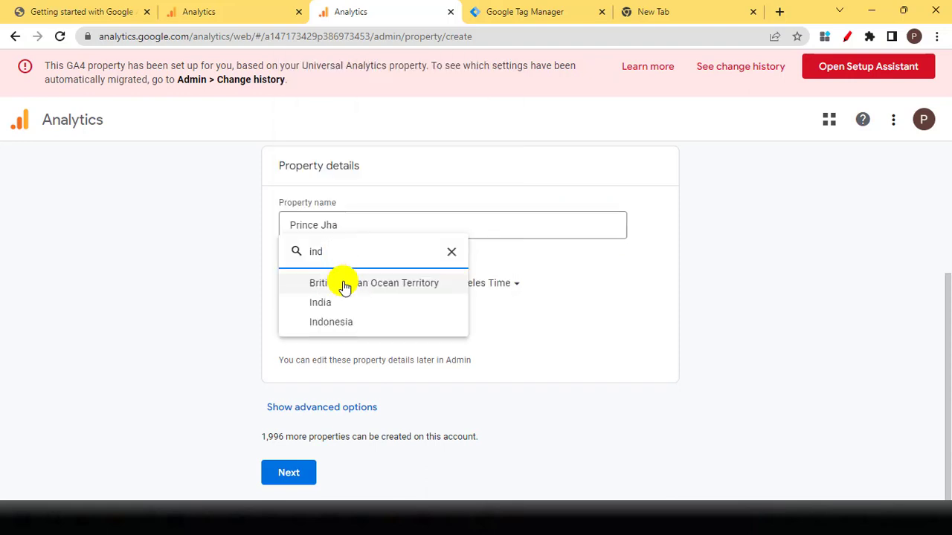
left_click(327, 302)
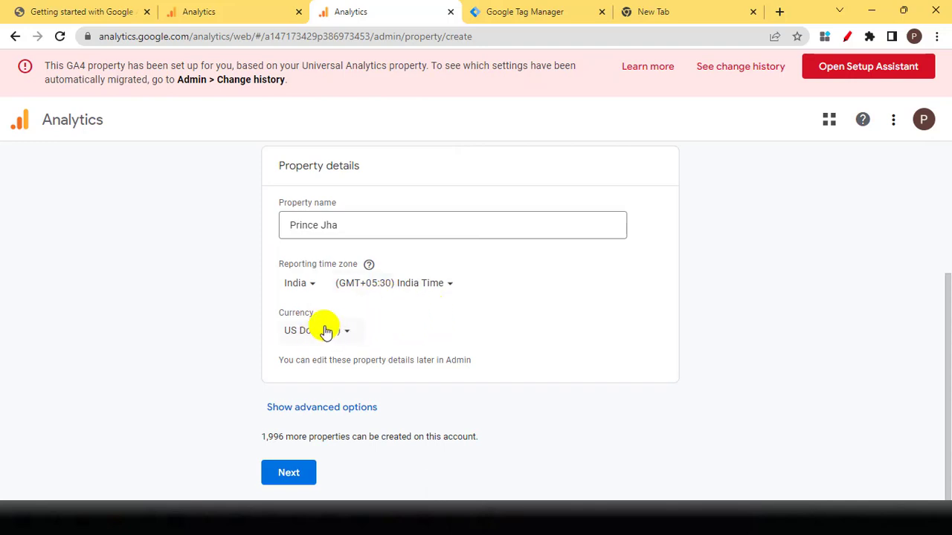
Expand advanced options and highlight the Universal Analytics option, July 1, 2023 shutdown date and property count.
left_click(317, 411)
scroll(318, 413, "down", 3)
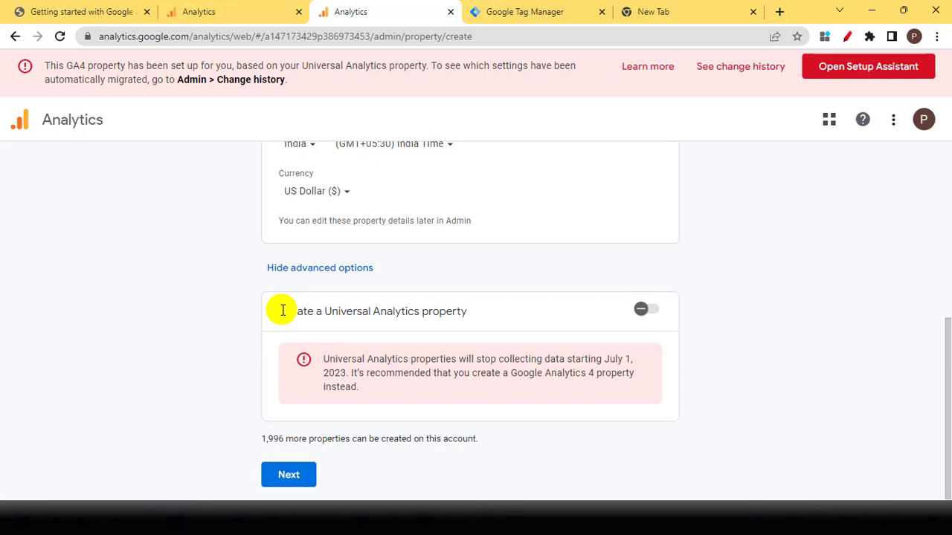
left_click_drag(277, 312, 477, 313)
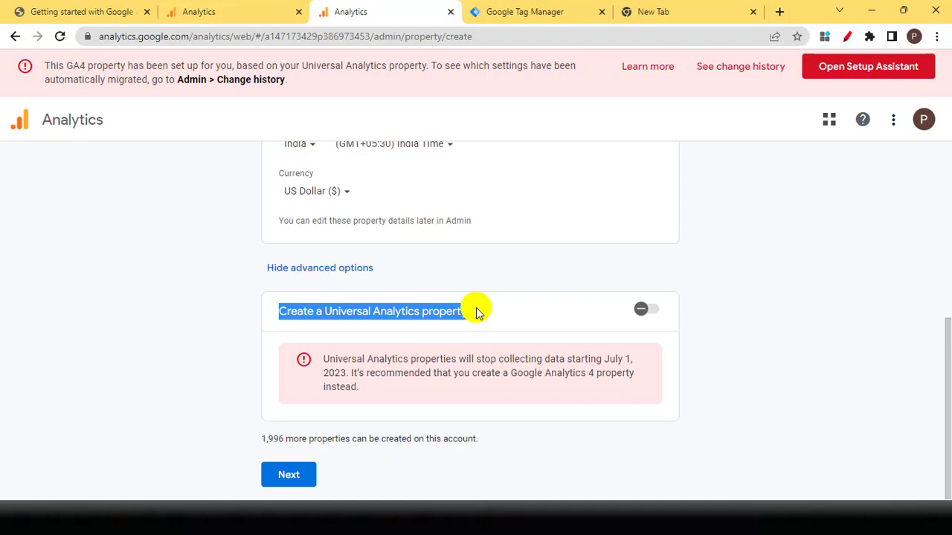
left_click(477, 312)
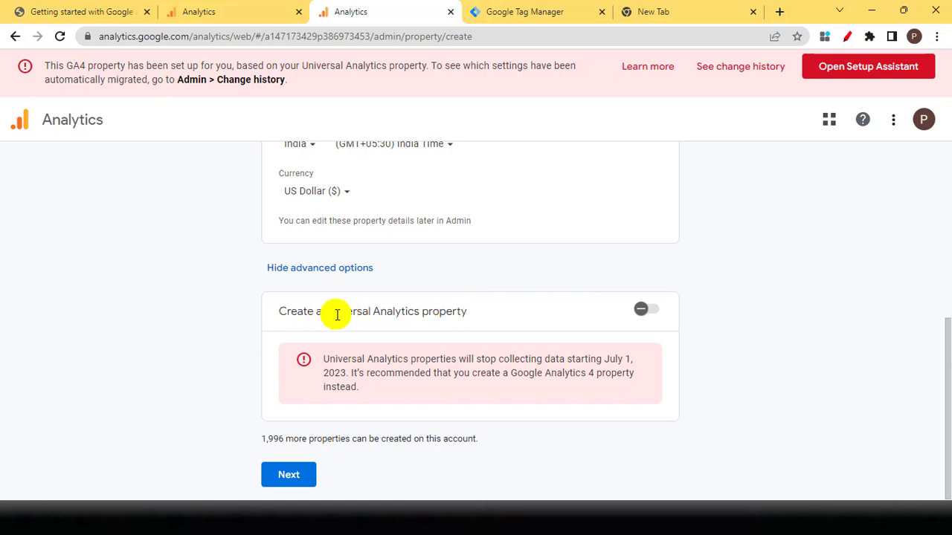
left_click_drag(326, 312, 580, 318)
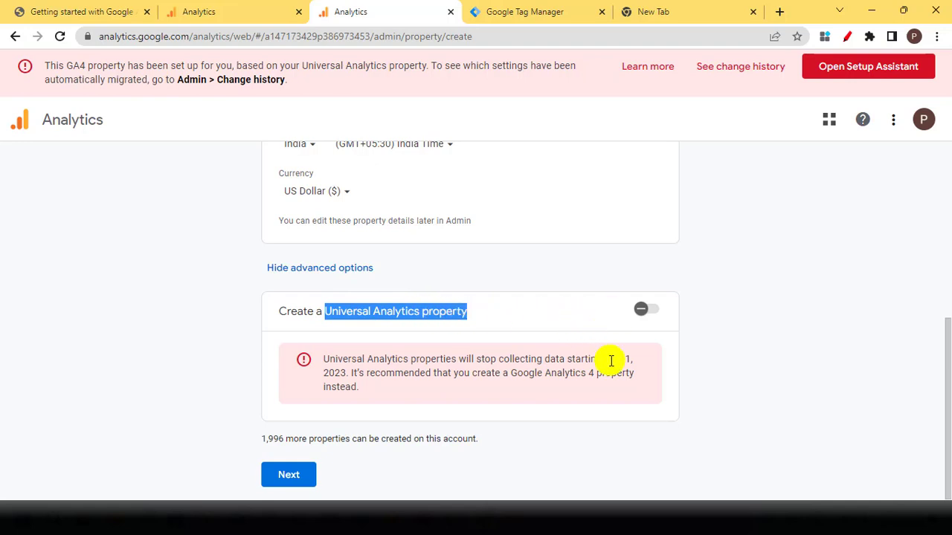
left_click_drag(604, 359, 632, 360)
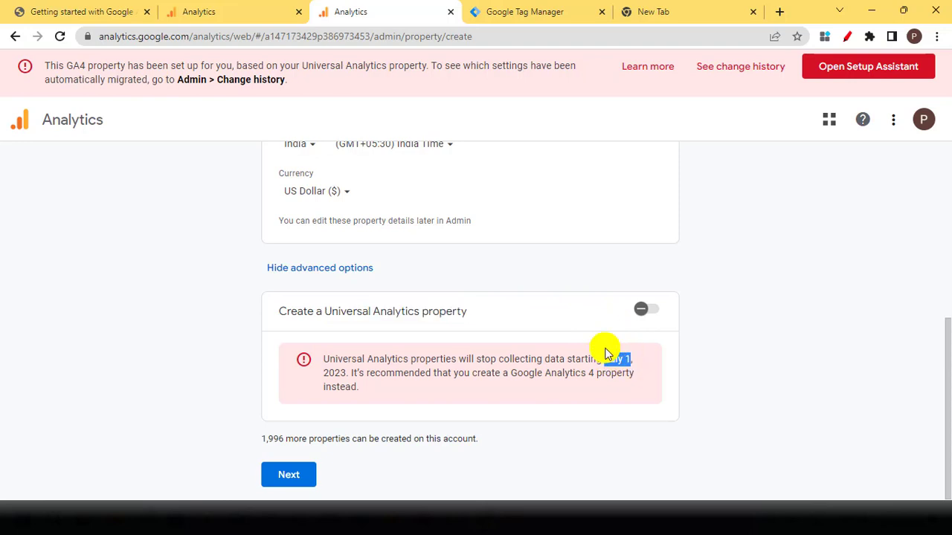
left_click(600, 314)
left_click(651, 311)
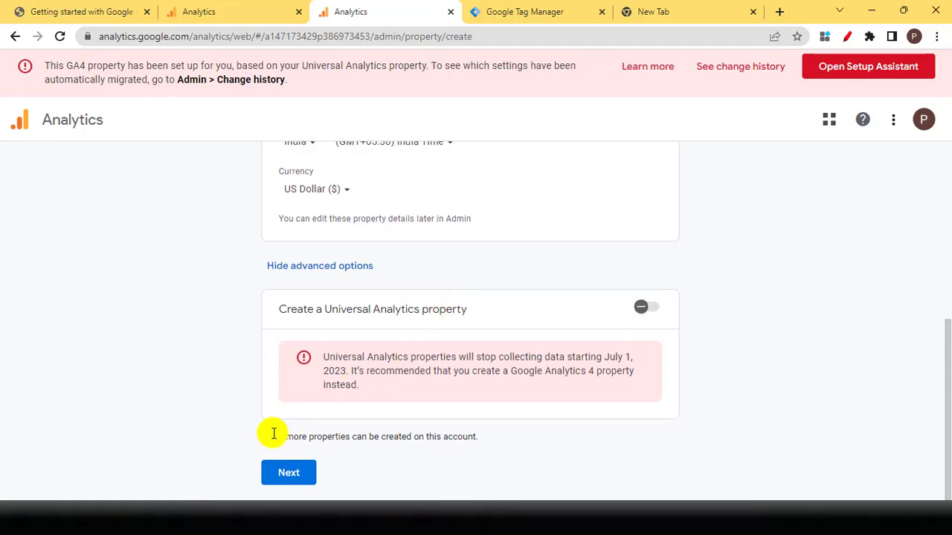
left_click_drag(271, 437, 285, 438)
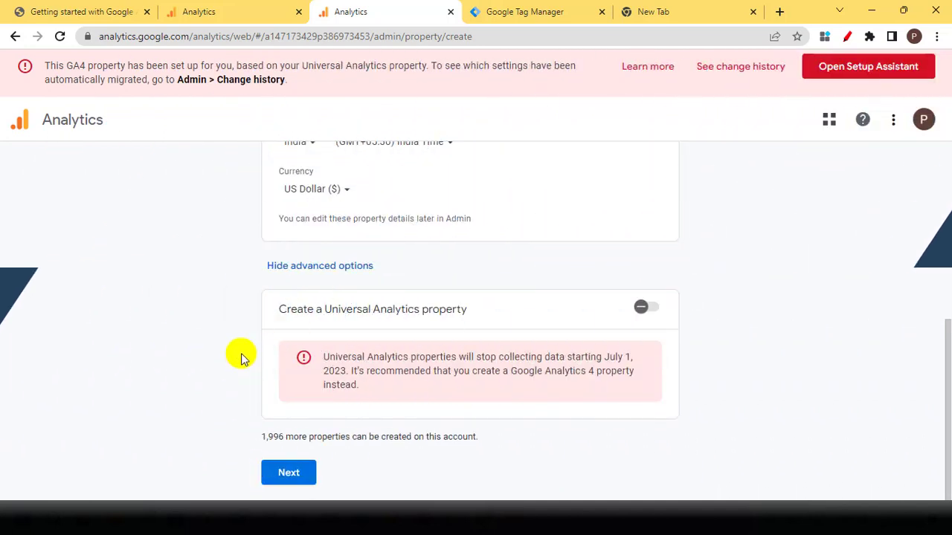
Switch the Universal Analytics property toggle on and back off, then proceed with Next.
scroll(240, 355, "up", 4)
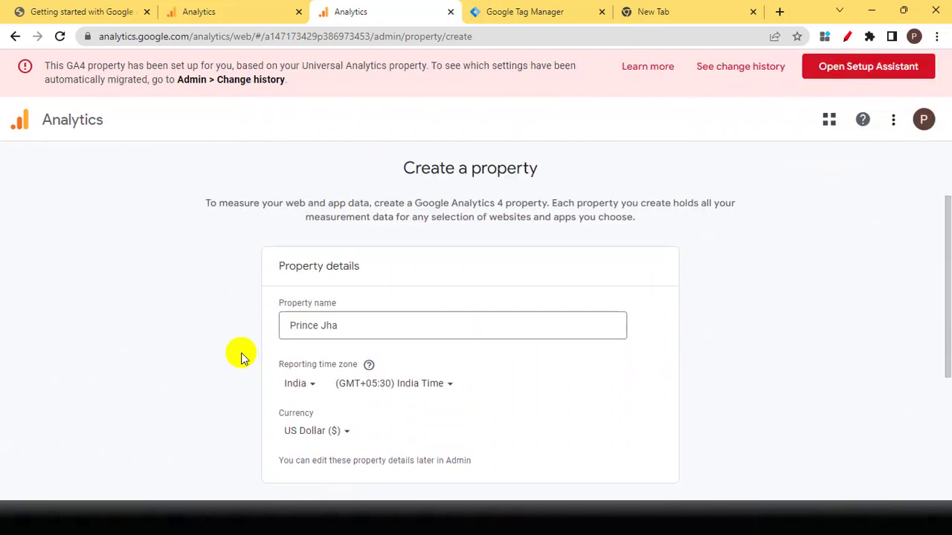
scroll(240, 355, "up", 1)
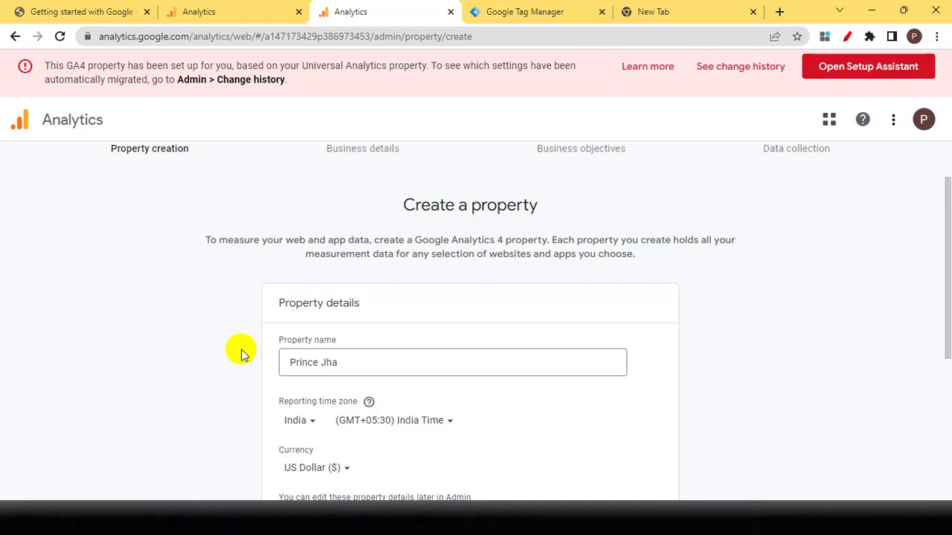
scroll(234, 357, "down", 3)
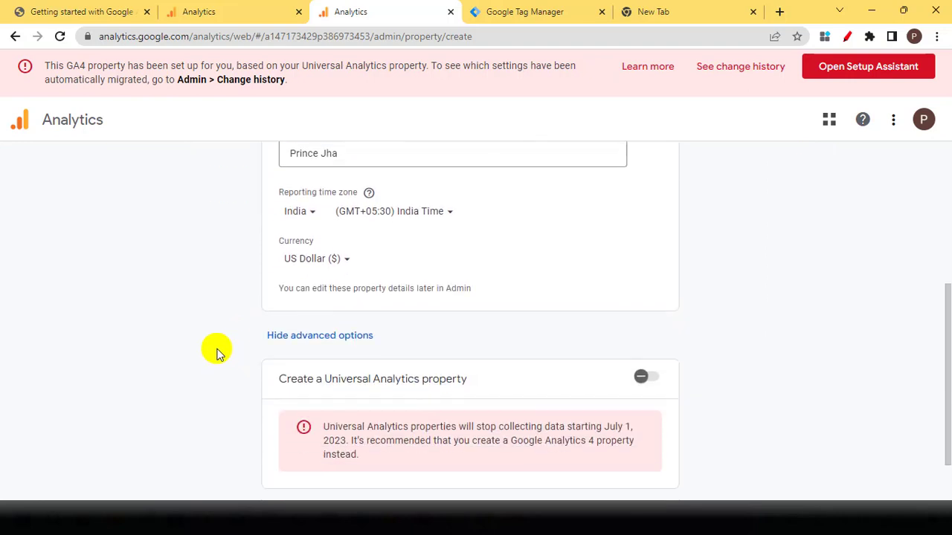
scroll(221, 350, "up", 1)
scroll(246, 368, "down", 2)
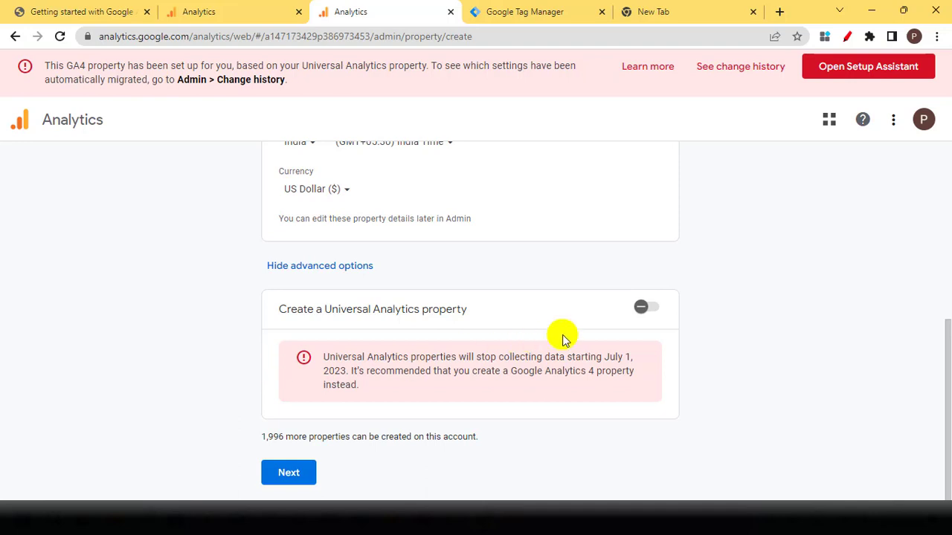
left_click(643, 308)
left_click(640, 308)
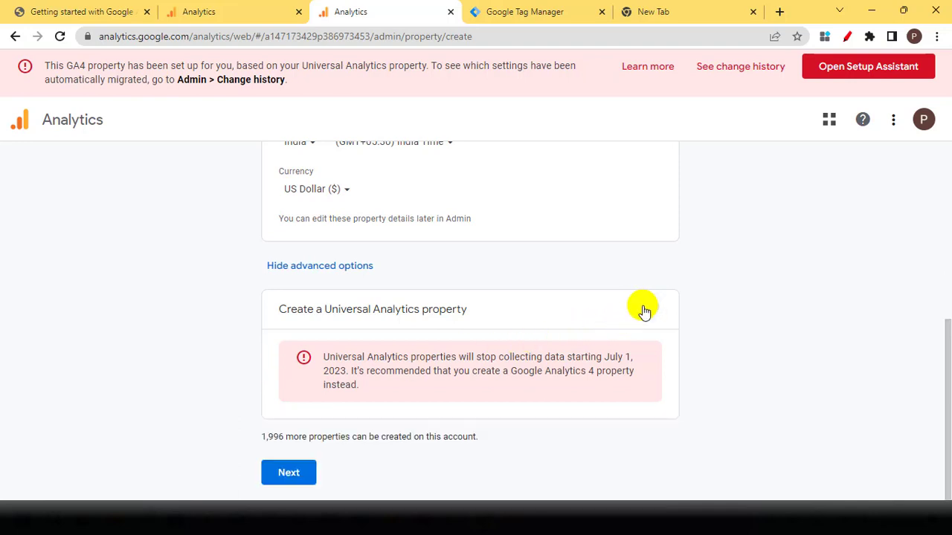
left_click(287, 471)
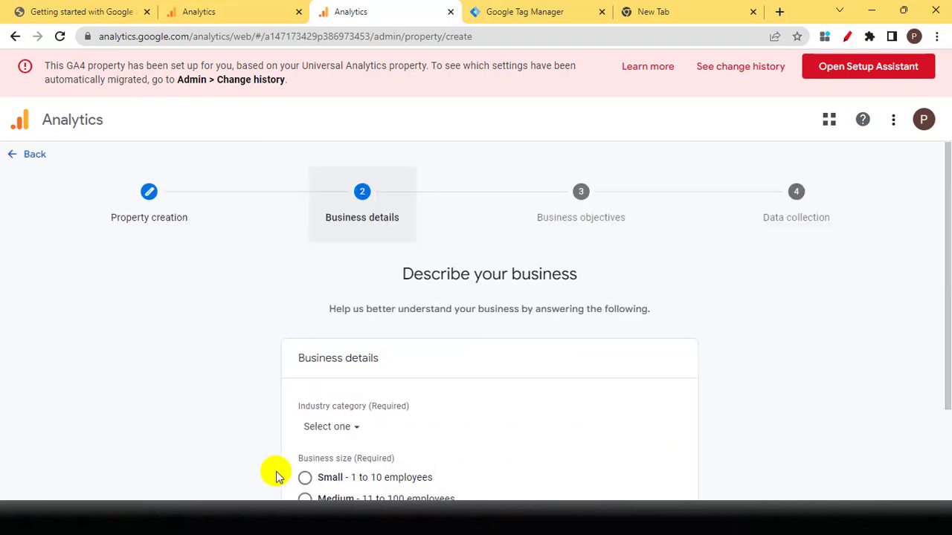
Pick Arts & Entertainment as industry and Medium (11–100 employees) as business size, then continue.
scroll(320, 368, "down", 2)
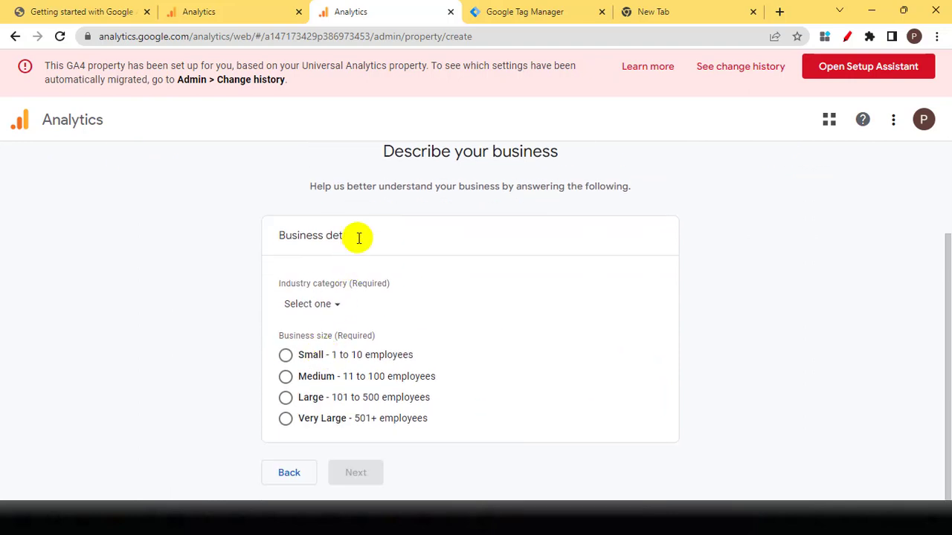
left_click(327, 306)
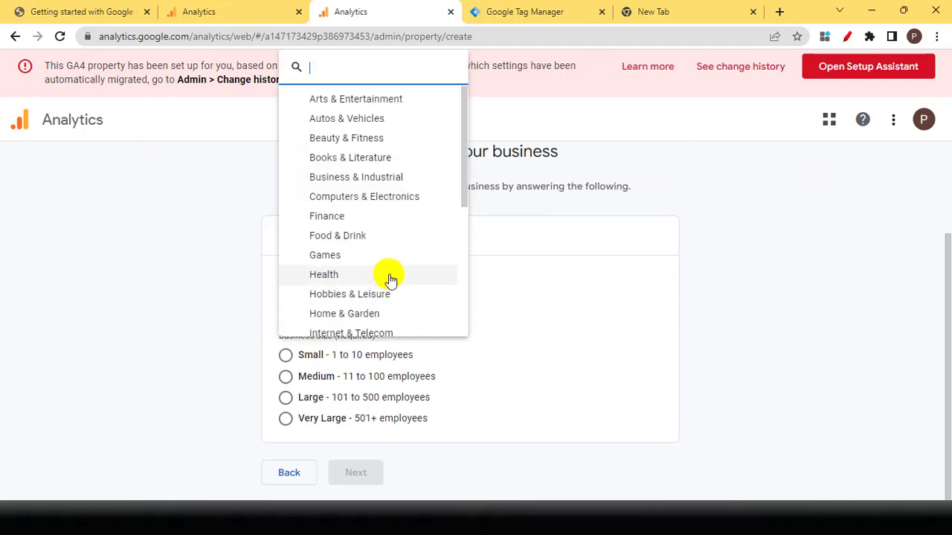
left_click(729, 283)
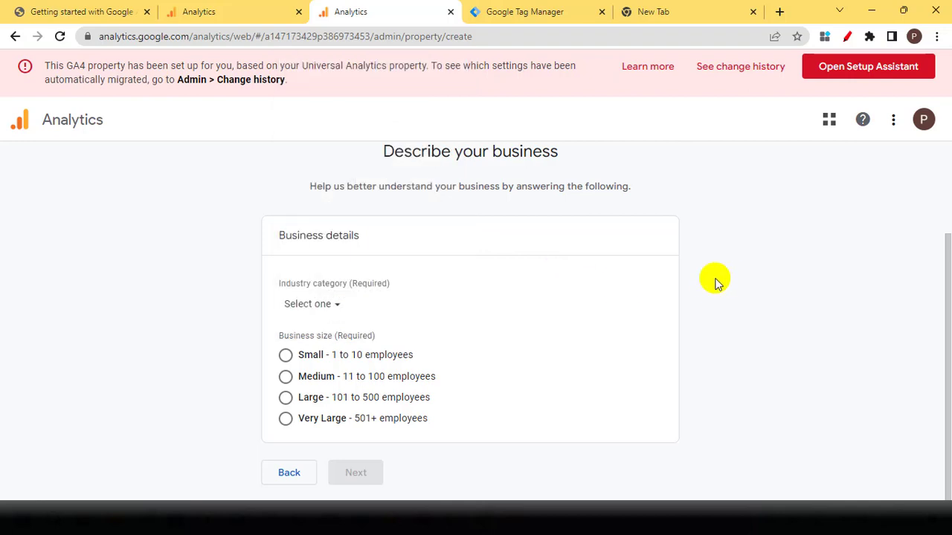
left_click(313, 305)
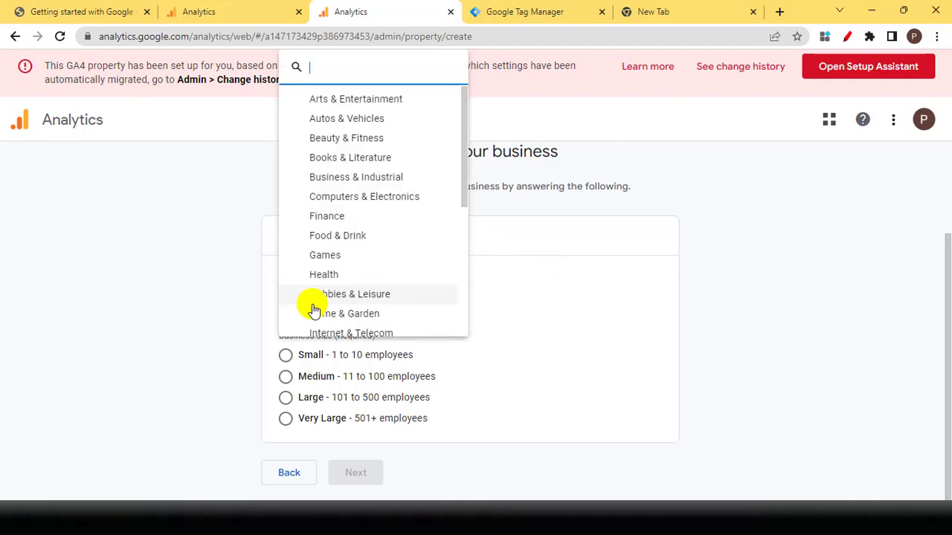
scroll(350, 125, "down", 4)
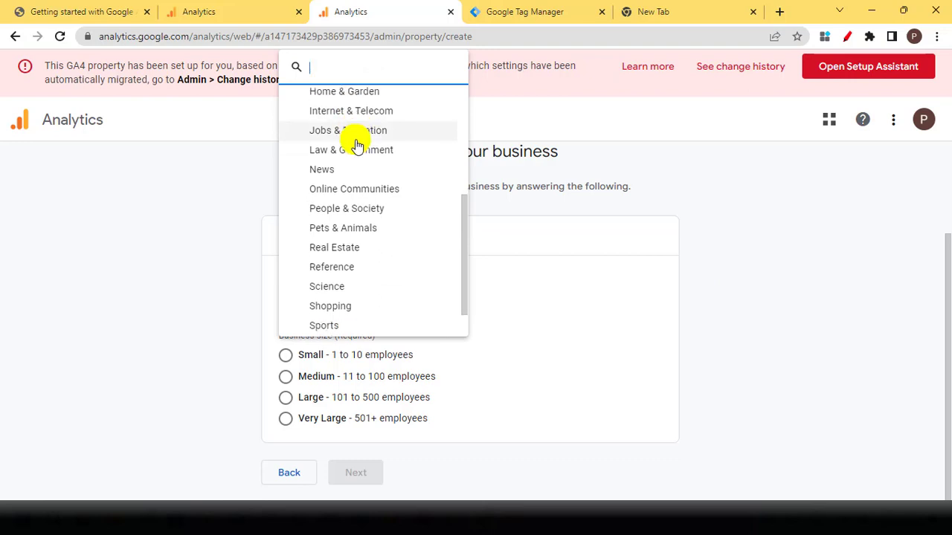
scroll(369, 220, "up", 5)
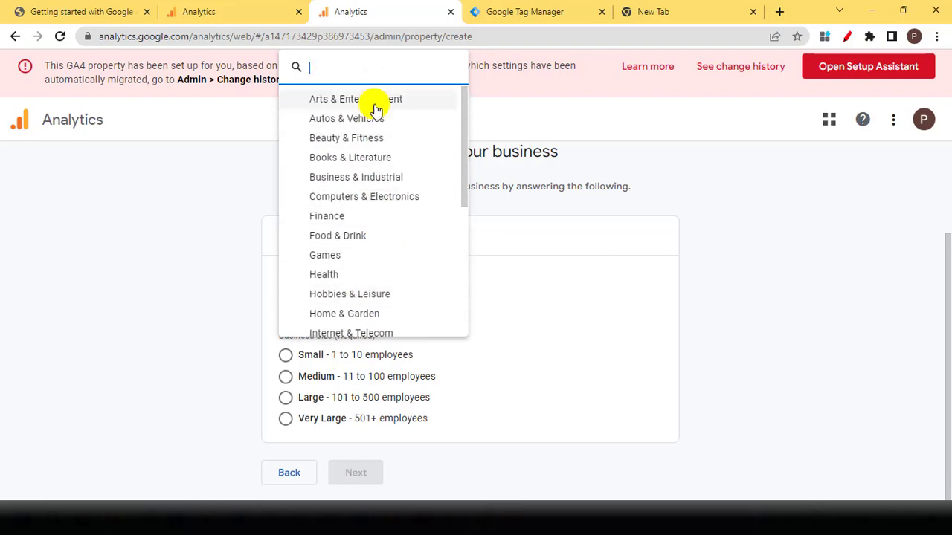
left_click(381, 100)
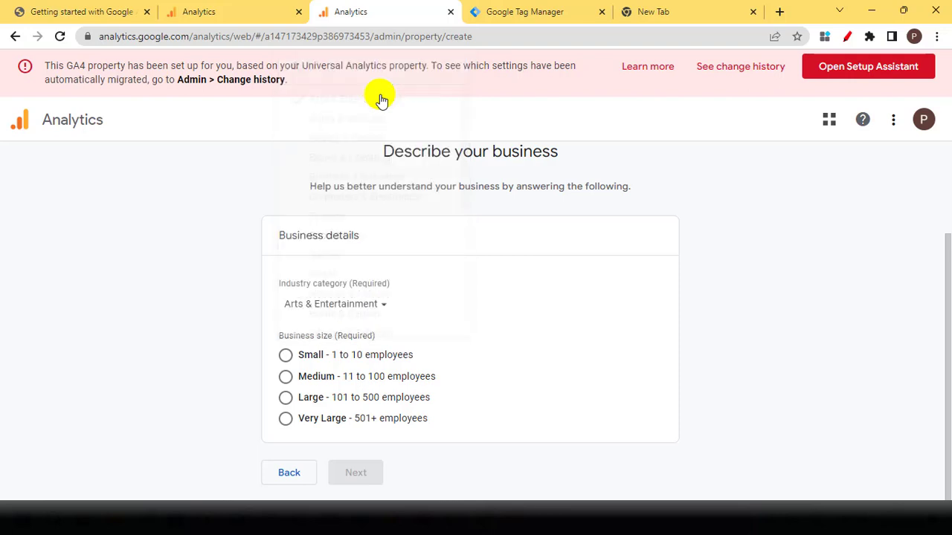
left_click(286, 378)
left_click(358, 474)
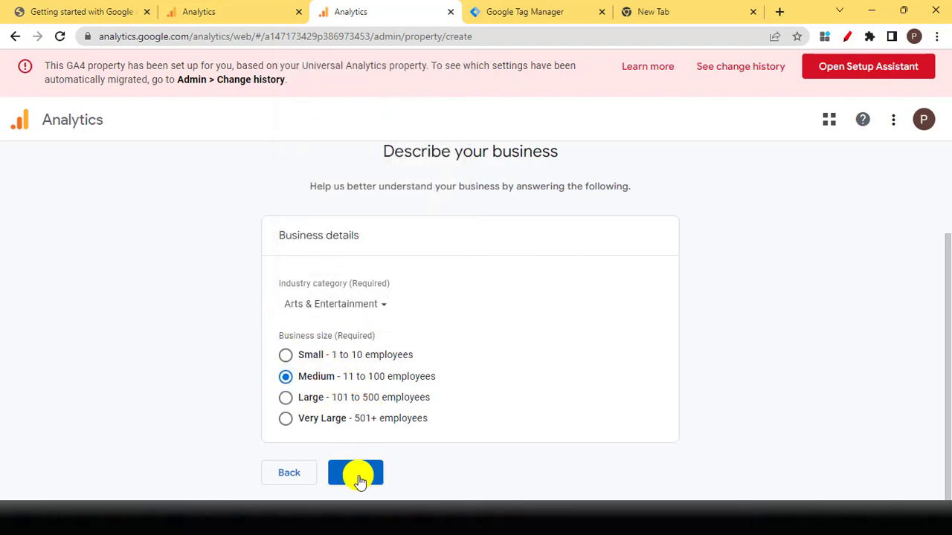
scroll(394, 335, "down", 3)
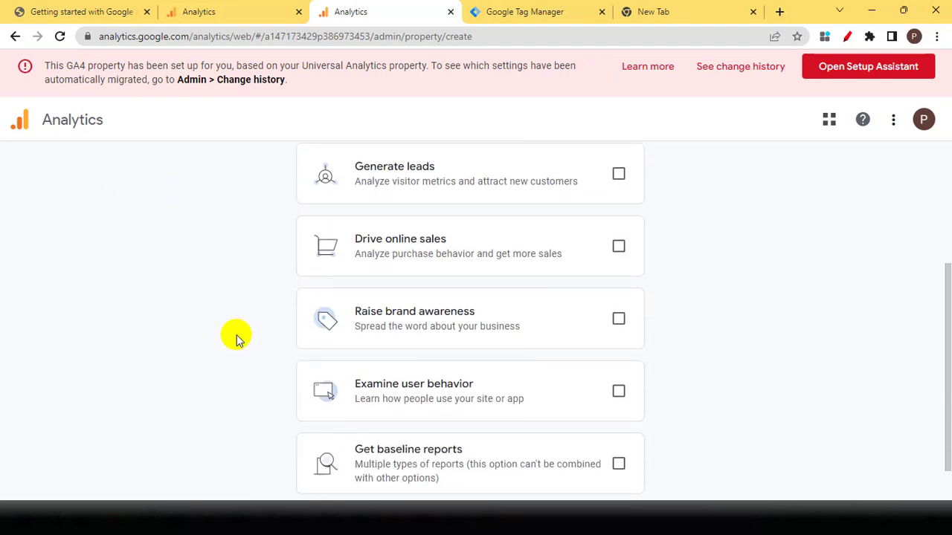
Tick the Generate leads, Drive online sales, Raise brand awareness and Examine user behavior objectives.
scroll(238, 335, "up", 3)
left_click_drag(348, 273, 618, 263)
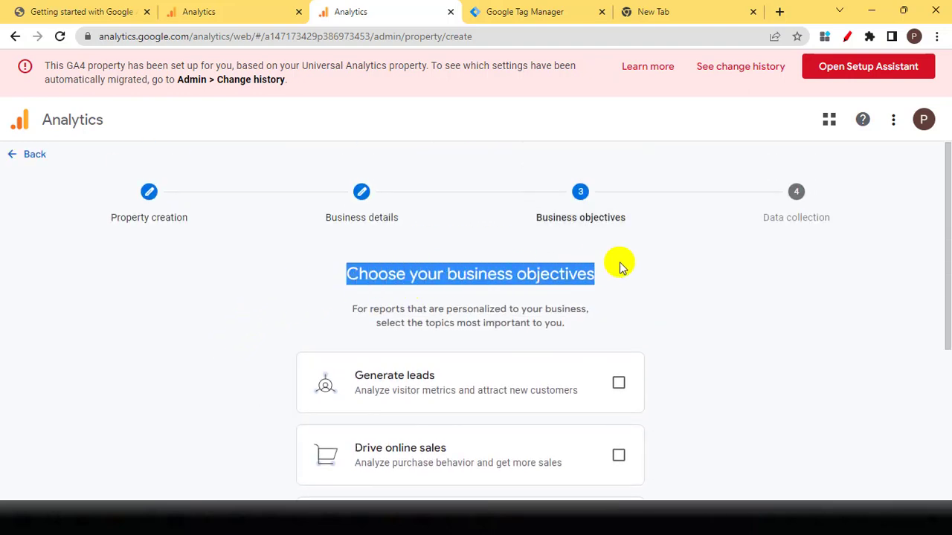
left_click(623, 286)
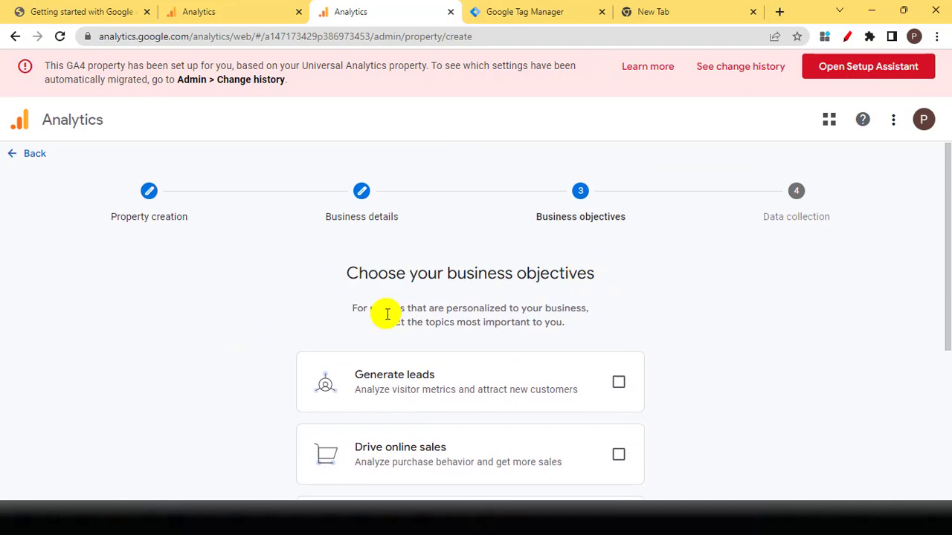
scroll(382, 312, "down", 2)
scroll(541, 294, "down", 1)
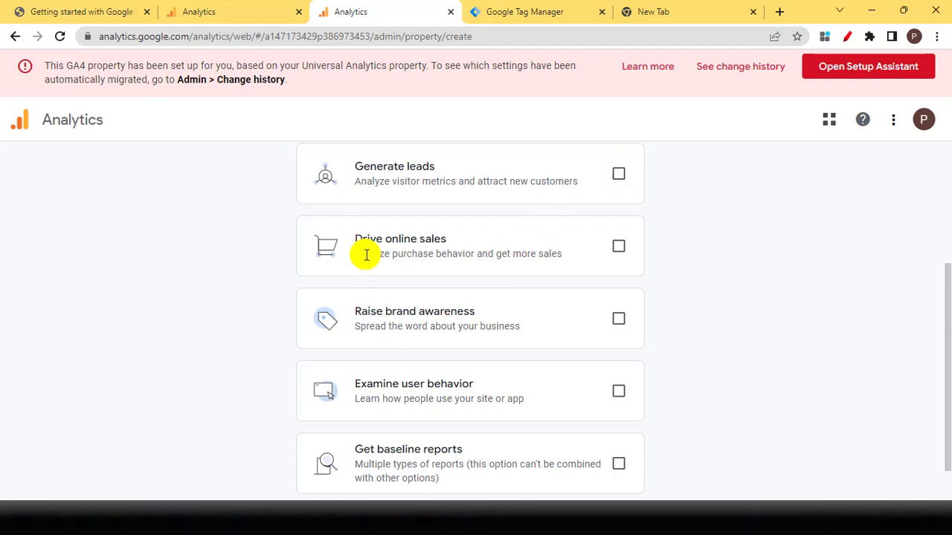
left_click(618, 179)
left_click(618, 246)
left_click(617, 318)
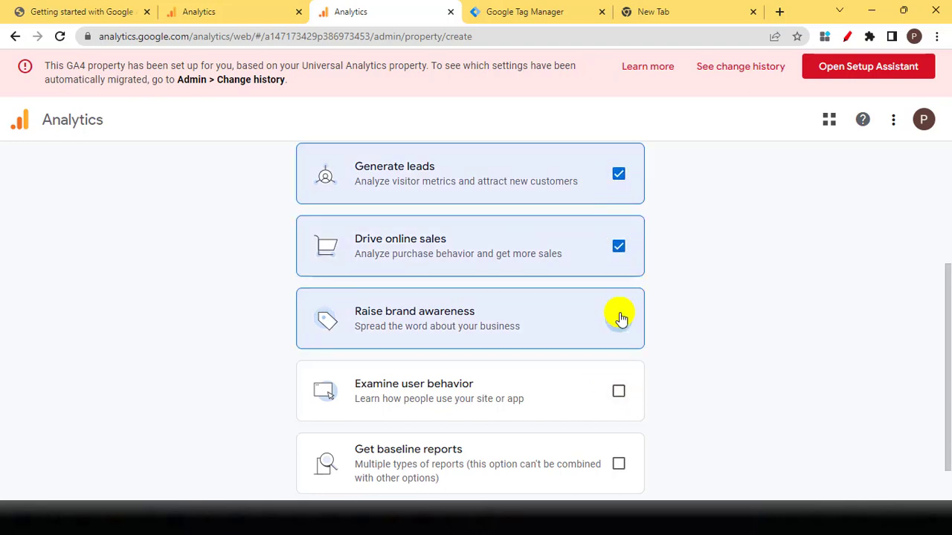
left_click(617, 389)
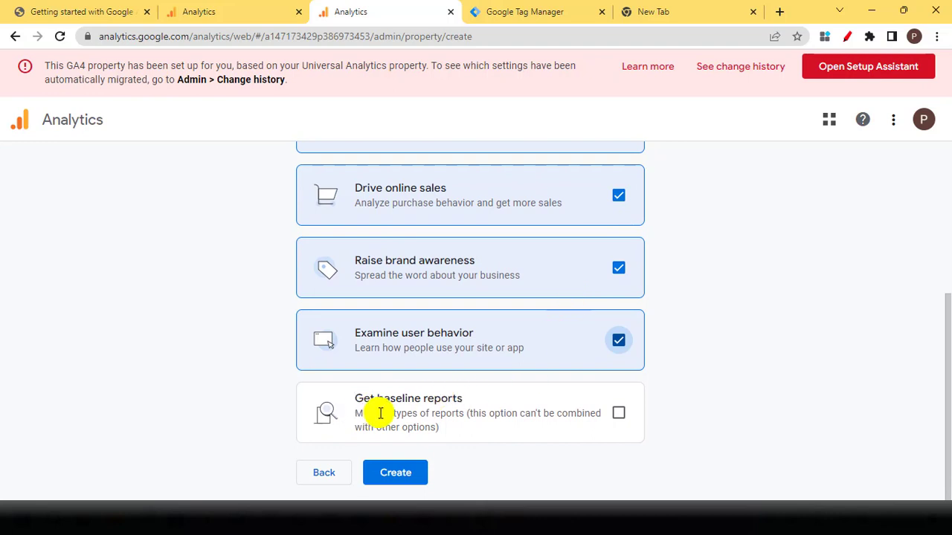
Make Get baseline reports the sole objective and create the property.
left_click_drag(356, 399, 462, 398)
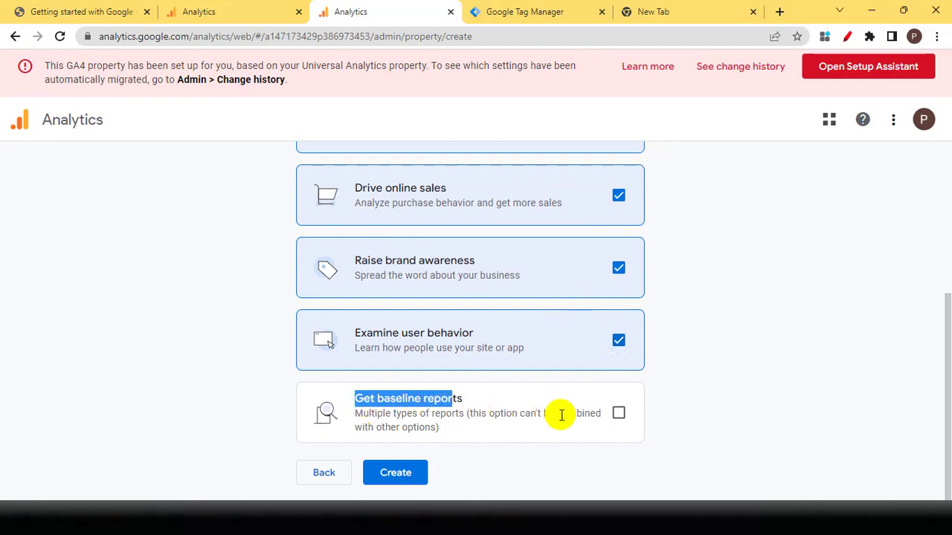
left_click(465, 416)
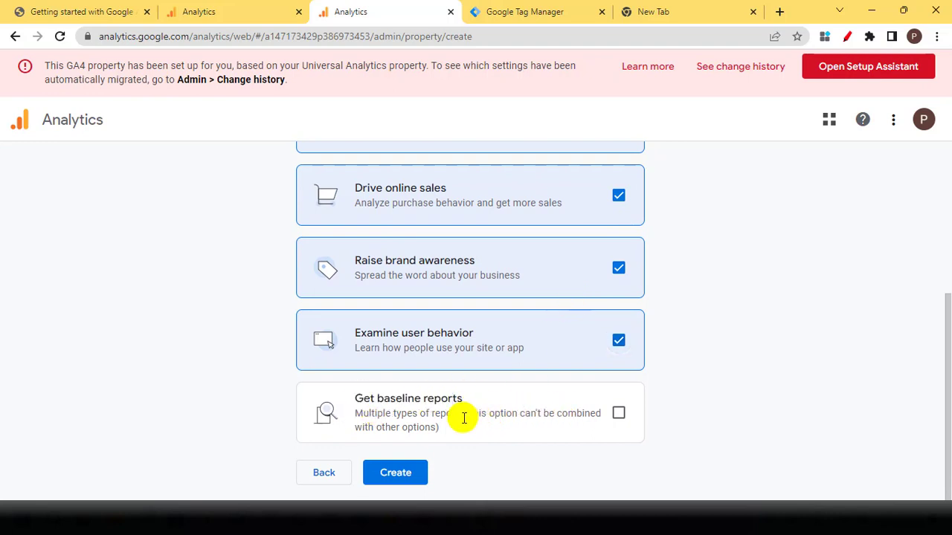
left_click(616, 416)
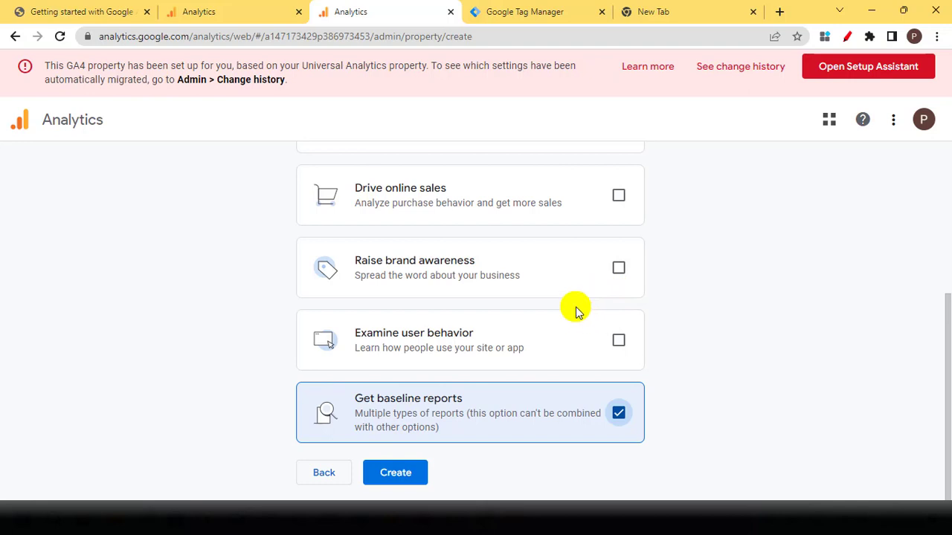
scroll(574, 308, "up", 3)
scroll(574, 308, "down", 3)
left_click(415, 474)
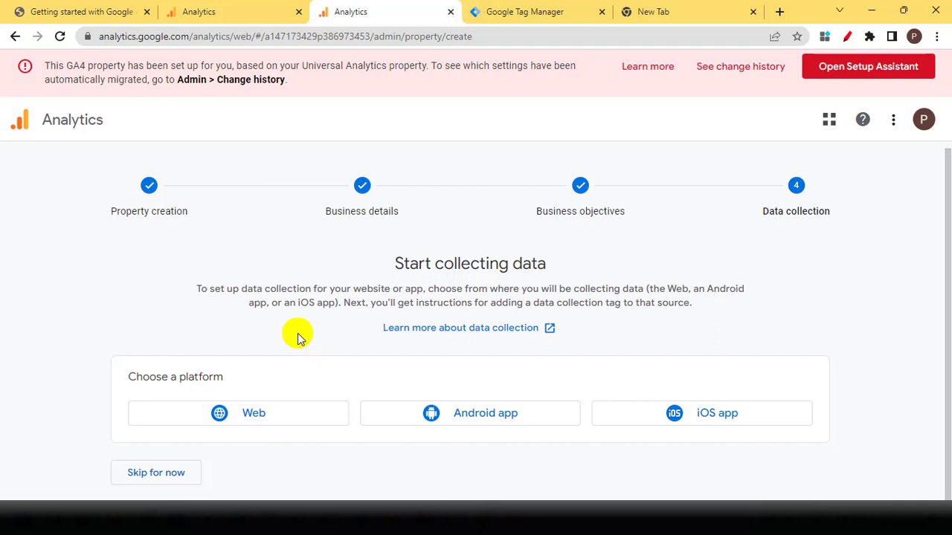
Choose the Web platform, enter princejha.in as the website URL and type a stream name.
left_click(249, 415)
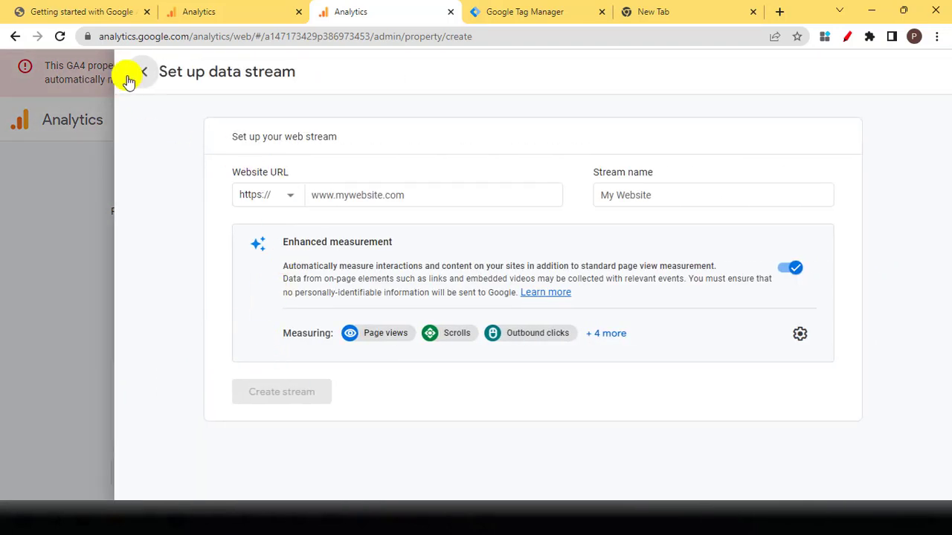
left_click(140, 74)
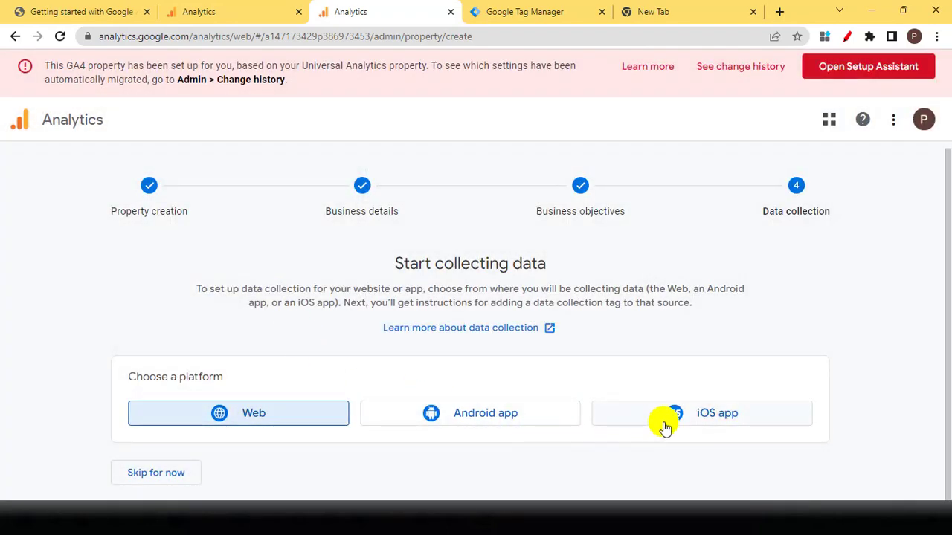
left_click(295, 416)
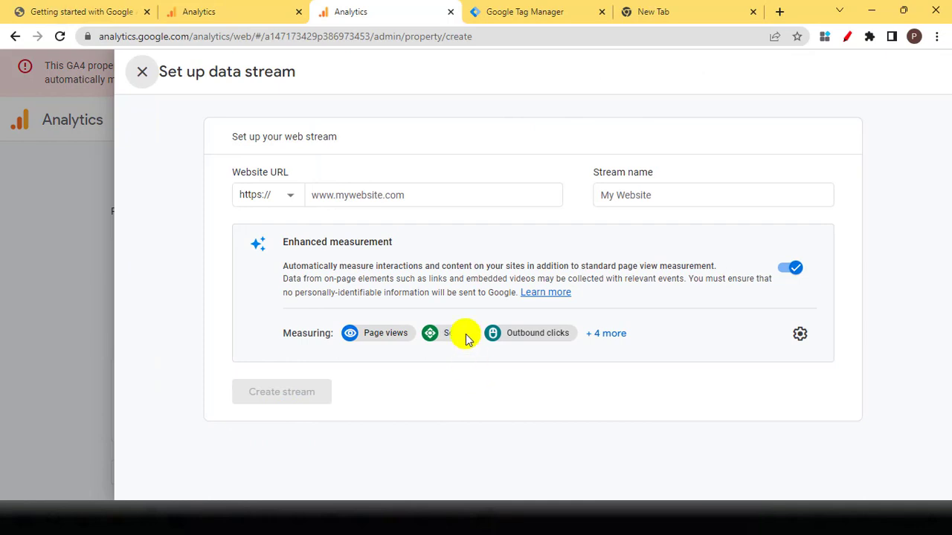
left_click(432, 200)
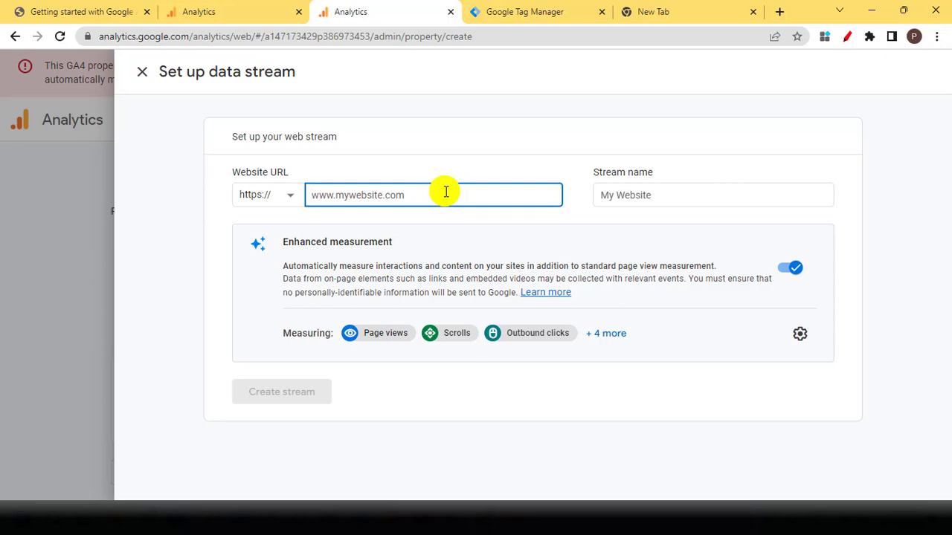
type("princejha.in")
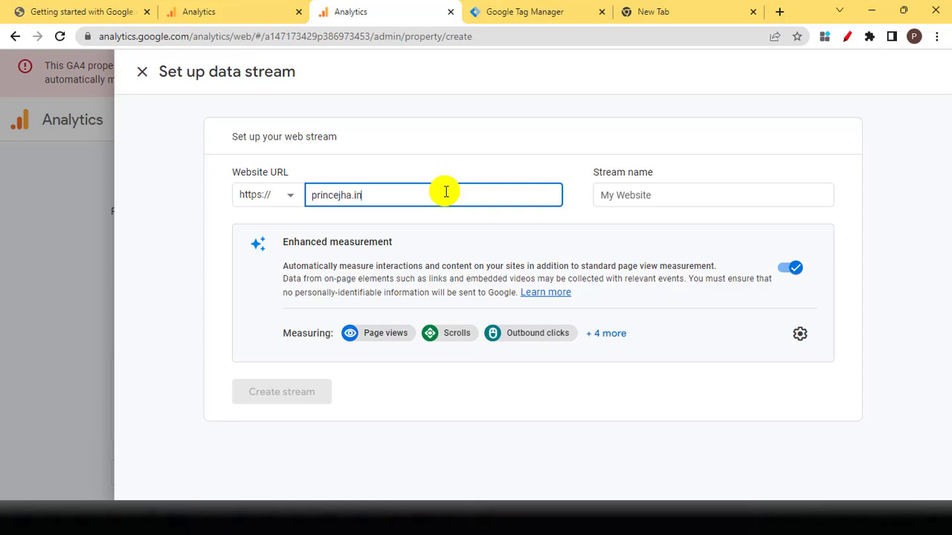
key("Tab")
type("prin")
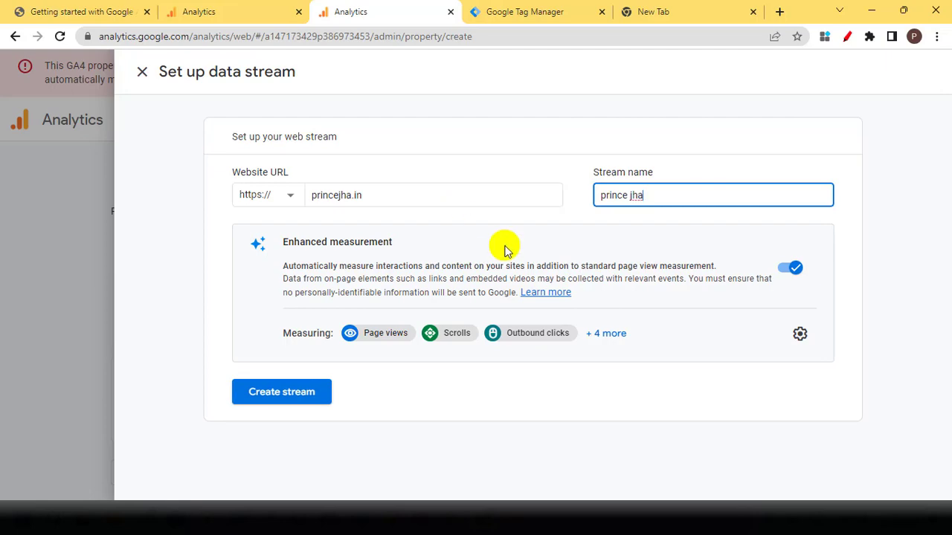
left_click(800, 333)
Keep the enhanced measurement settings and create the princejha.in web stream.
scroll(747, 253, "down", 1)
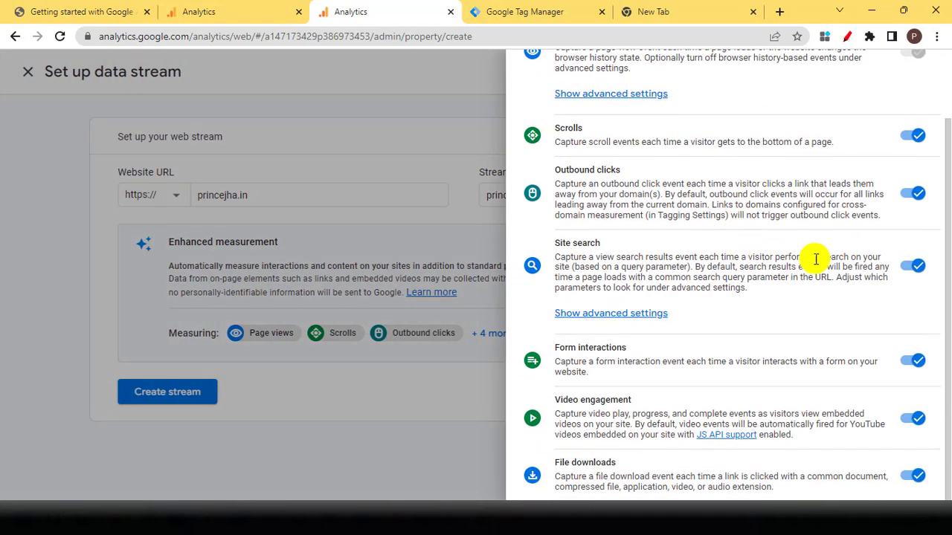
scroll(882, 372, "up", 1)
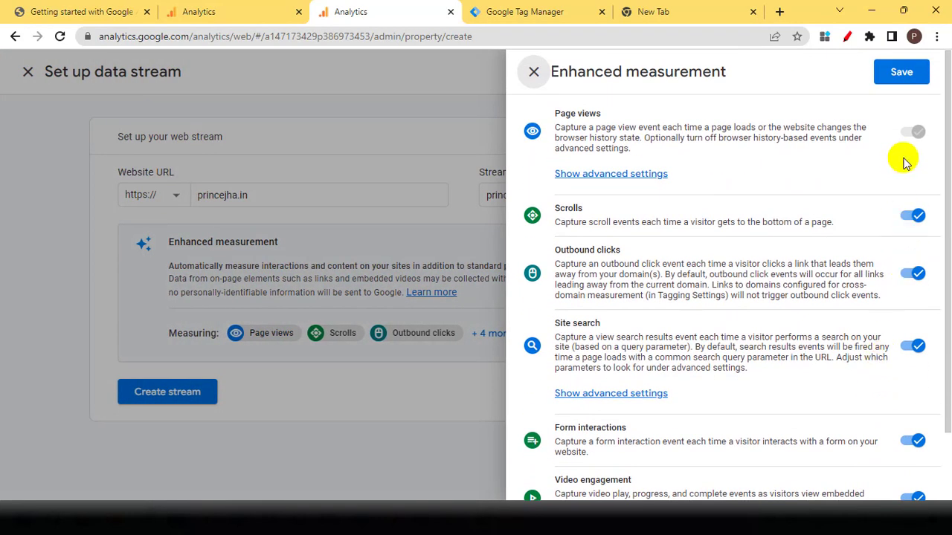
left_click(901, 68)
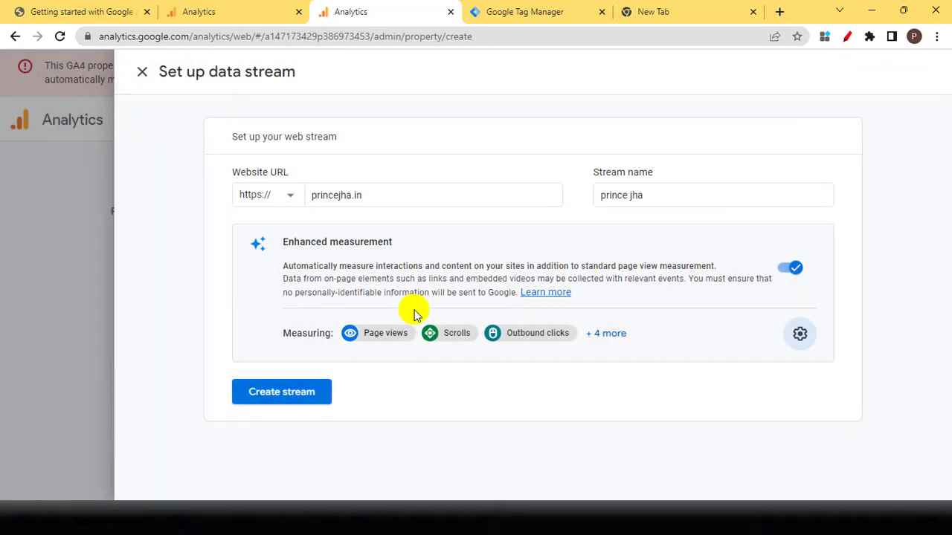
left_click(282, 394)
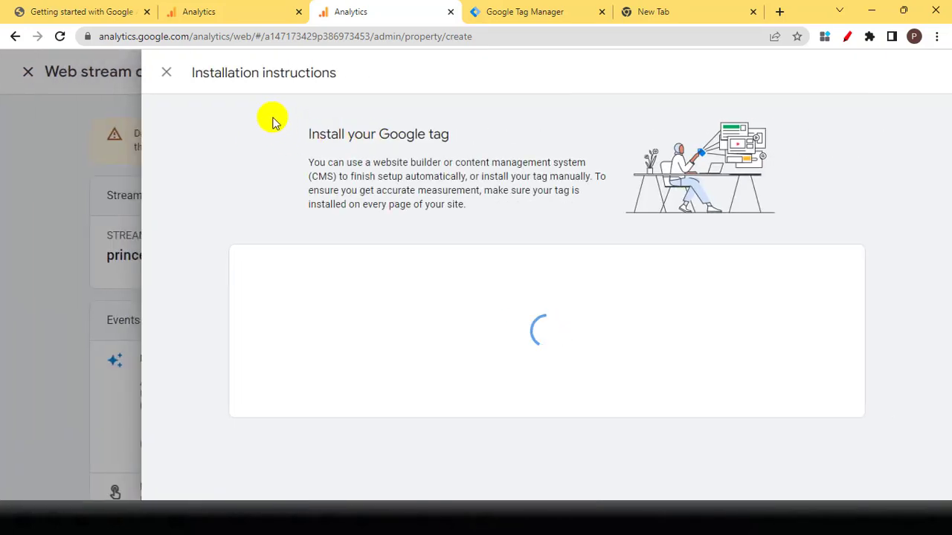
Close the installation instructions and copy the web stream's Measurement ID, dismissing the survey.
left_click(168, 73)
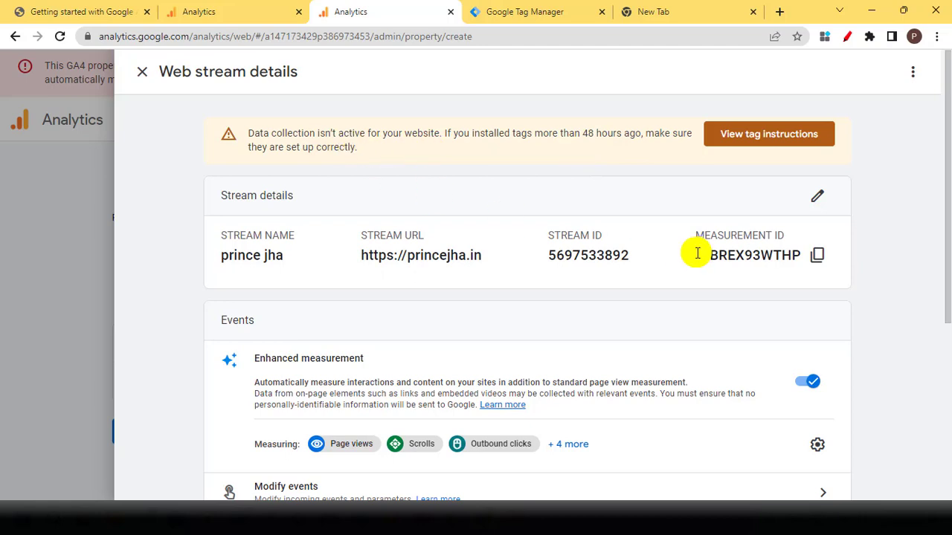
left_click_drag(698, 254, 809, 258)
right_click(753, 260)
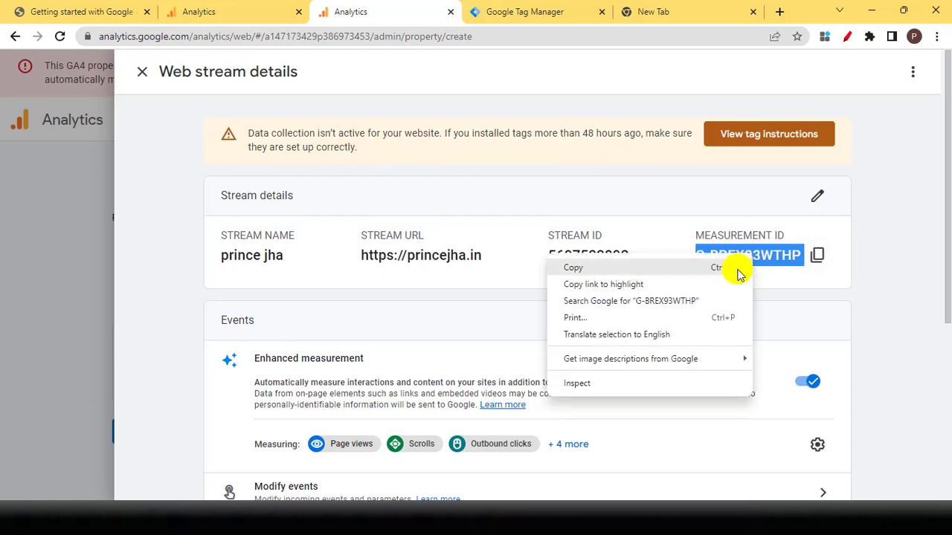
left_click(680, 272)
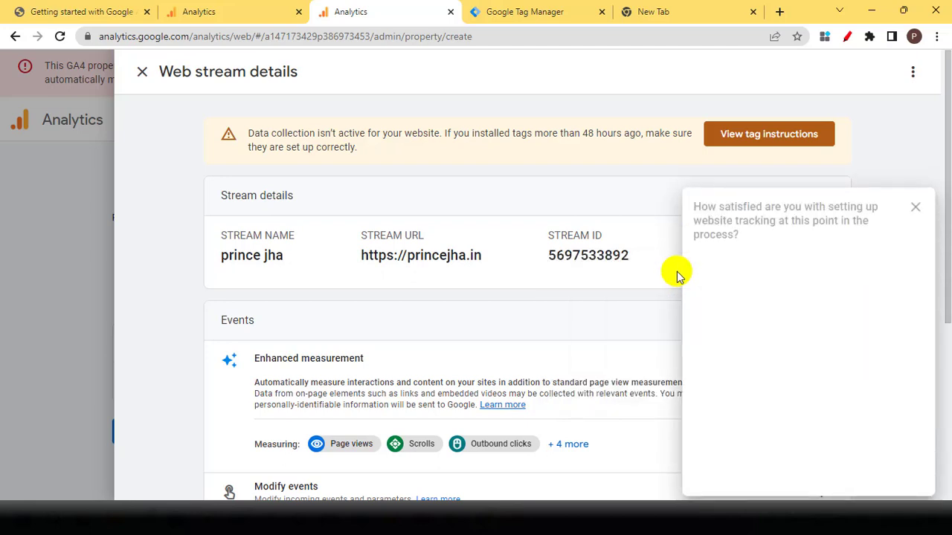
left_click(935, 208)
scroll(578, 276, "down", 2)
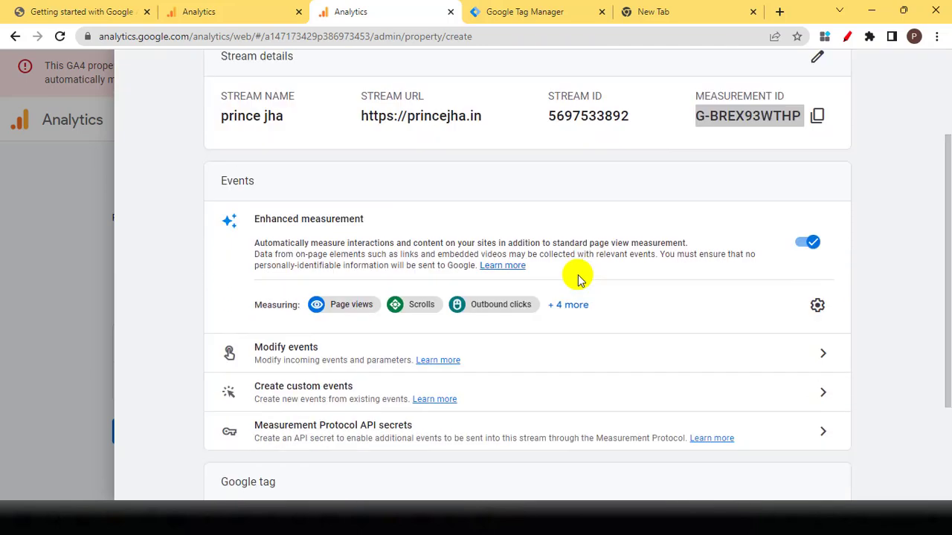
scroll(578, 276, "up", 2)
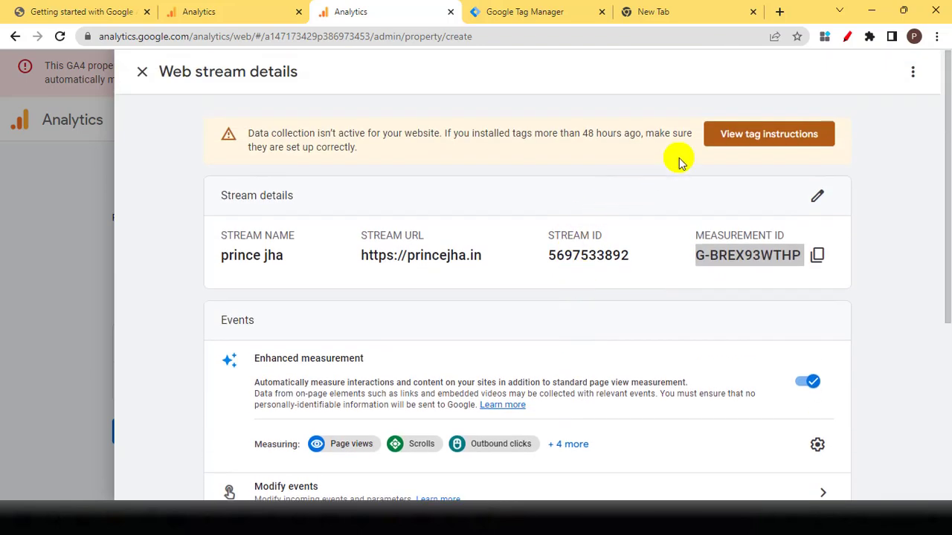
left_click(768, 148)
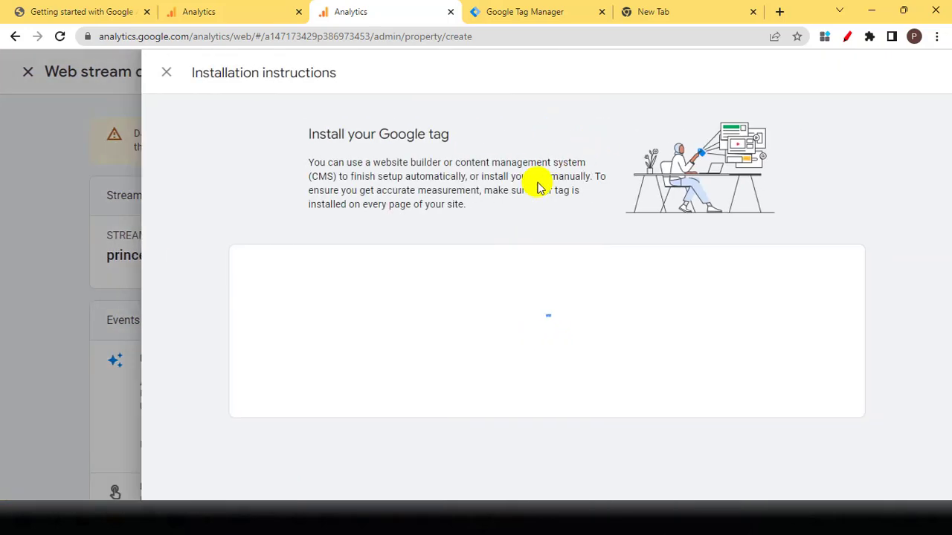
scroll(371, 257, "down", 3)
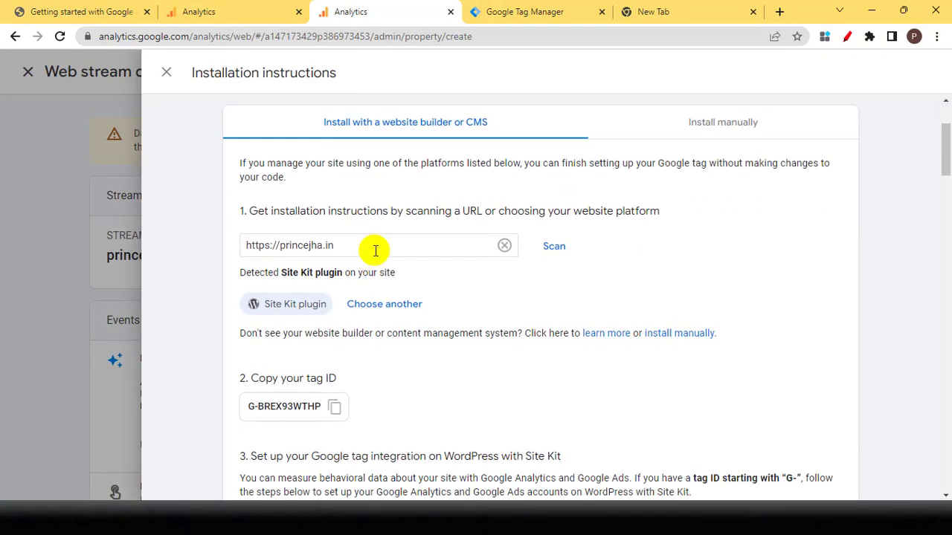
left_click(376, 245)
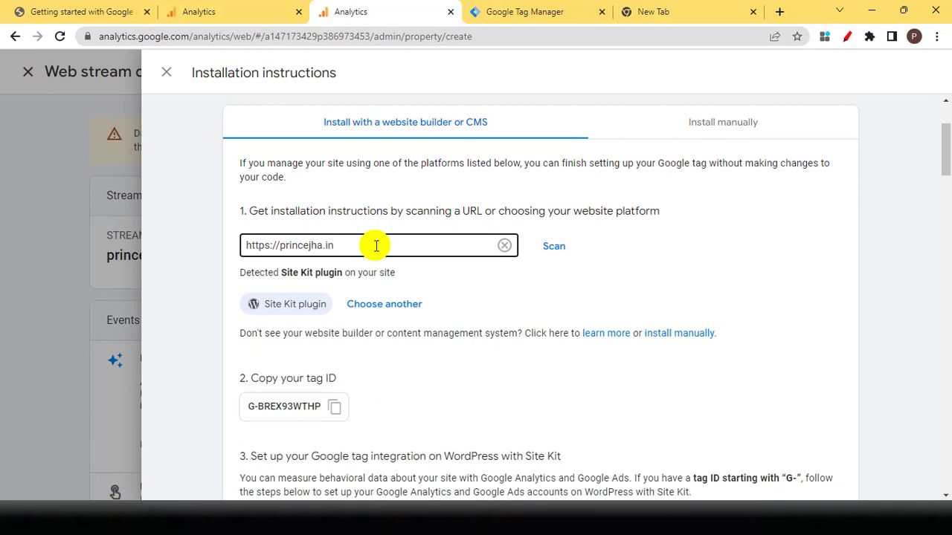
left_click_drag(368, 251, 233, 251)
left_click(456, 278)
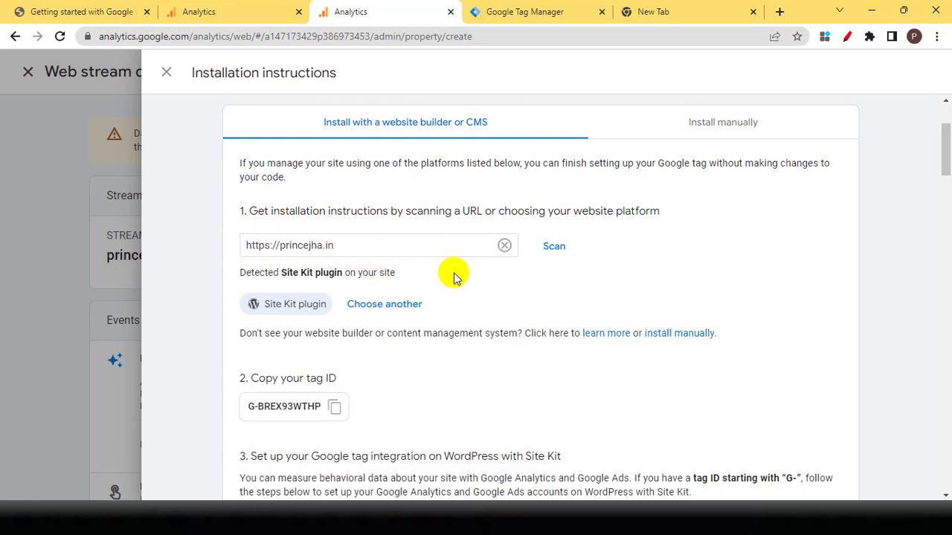
left_click(556, 246)
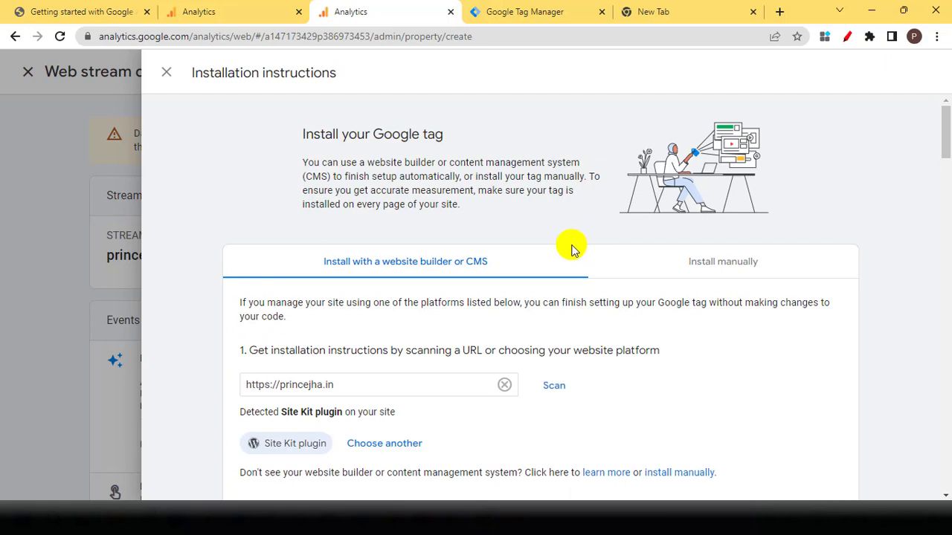
scroll(570, 246, "down", 3)
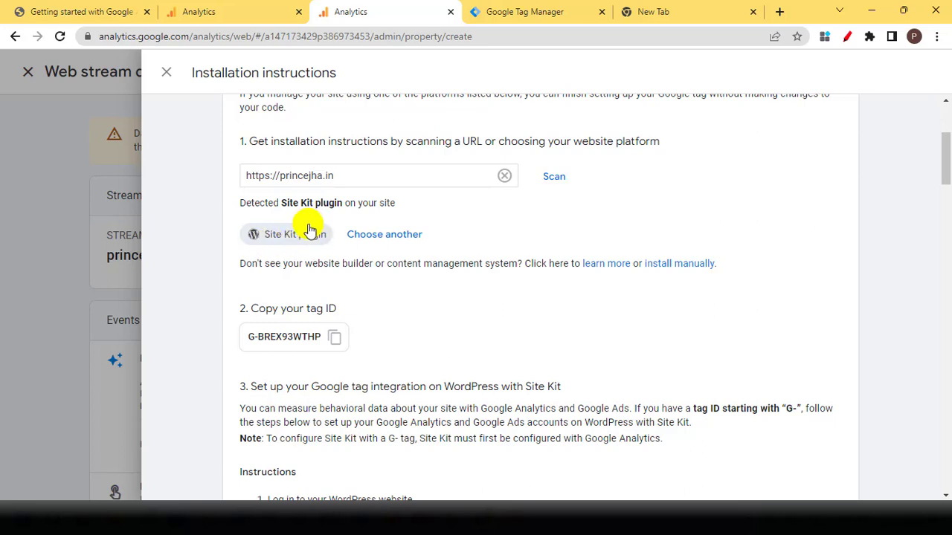
scroll(308, 205, "up", 3)
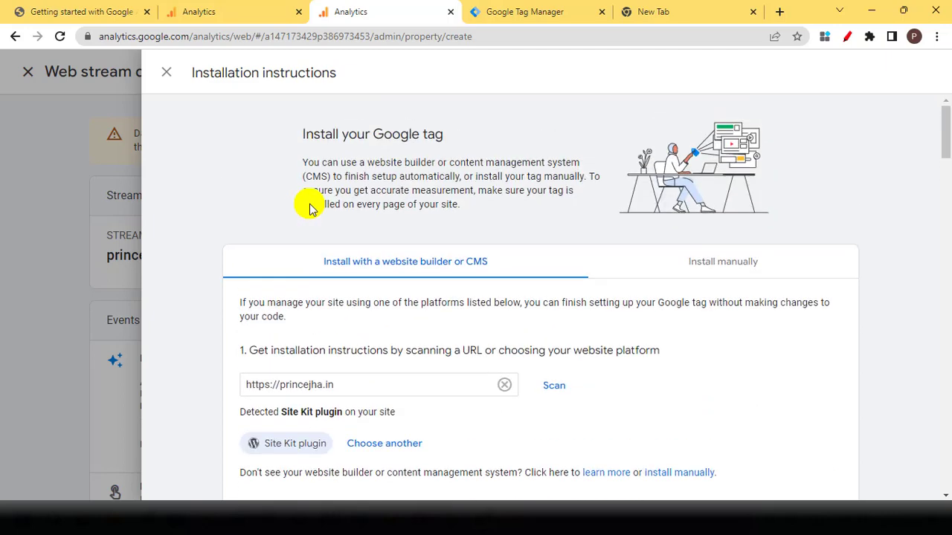
scroll(308, 202, "down", 2)
scroll(309, 202, "down", 3)
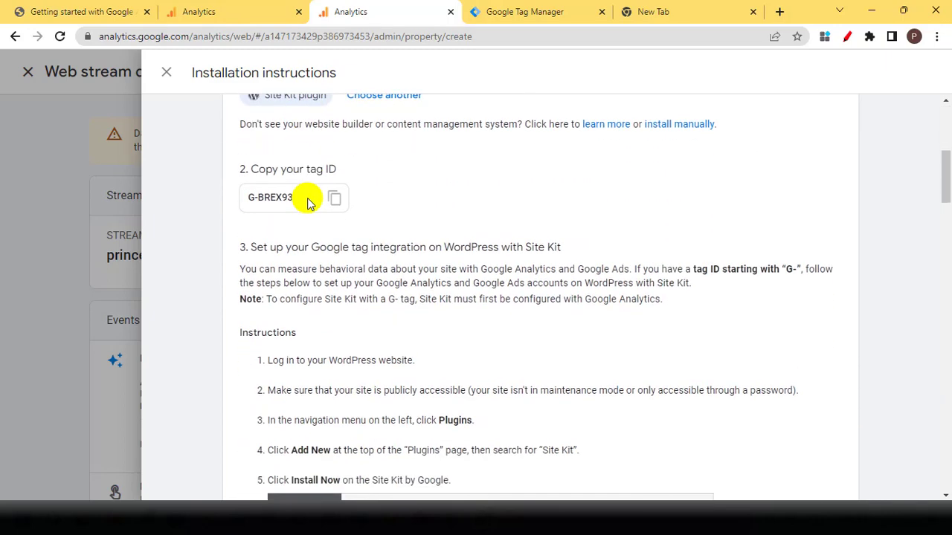
scroll(309, 205, "down", 2)
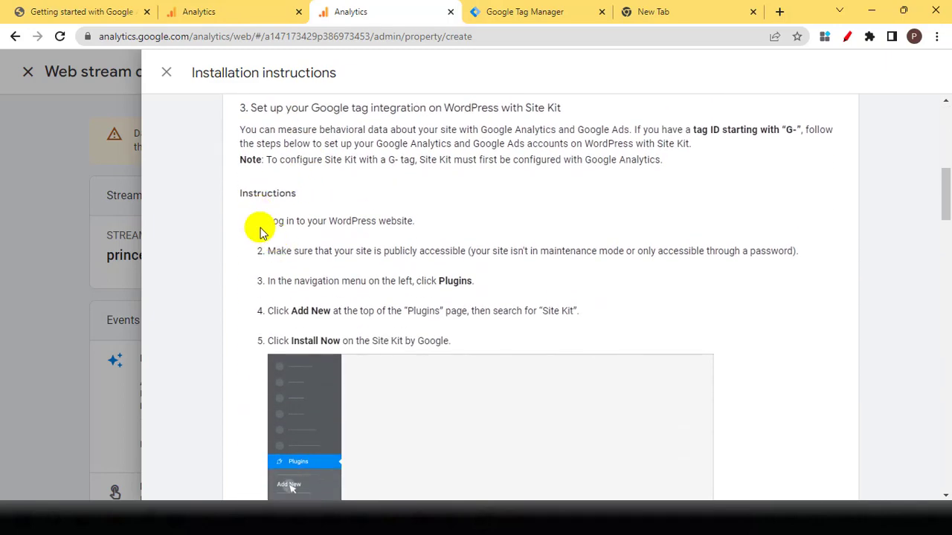
left_click_drag(260, 232, 339, 268)
left_click(340, 251)
scroll(342, 253, "down", 1)
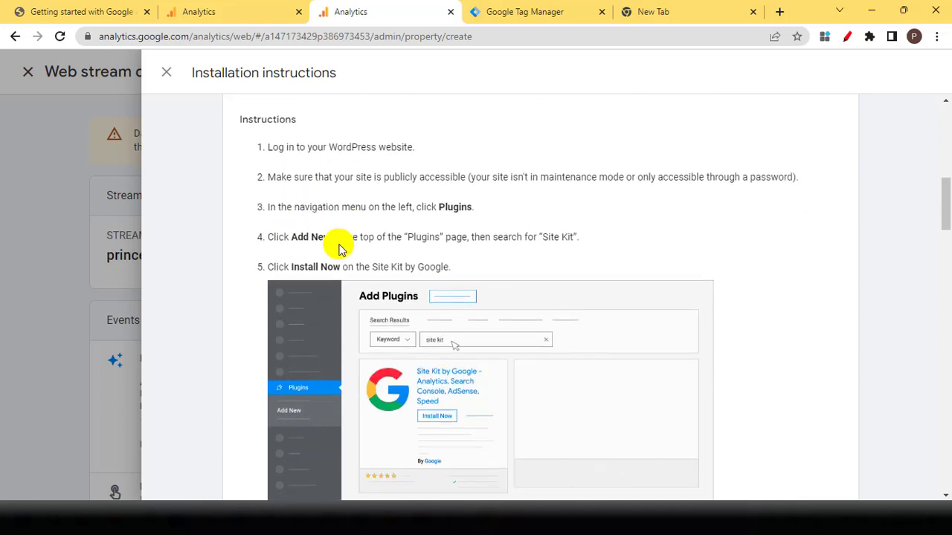
scroll(338, 251, "down", 1)
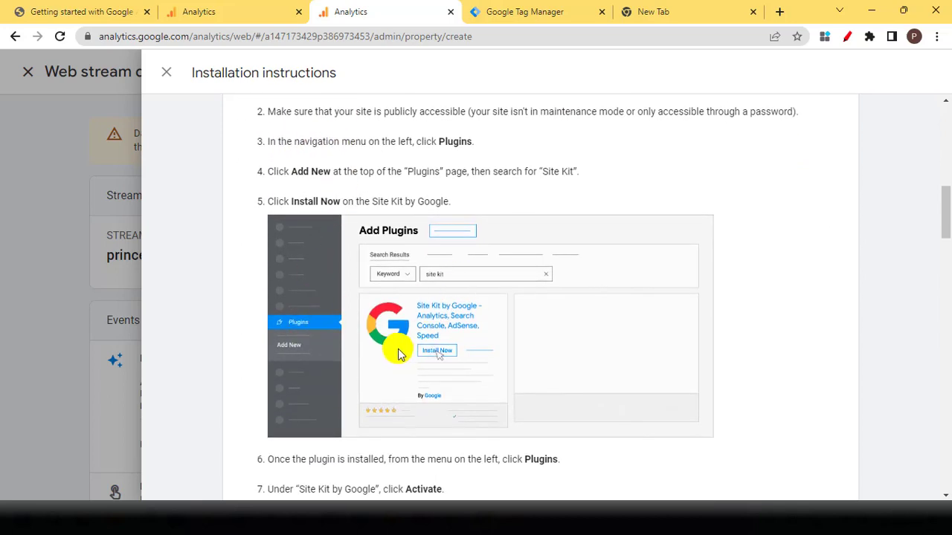
scroll(399, 355, "down", 4)
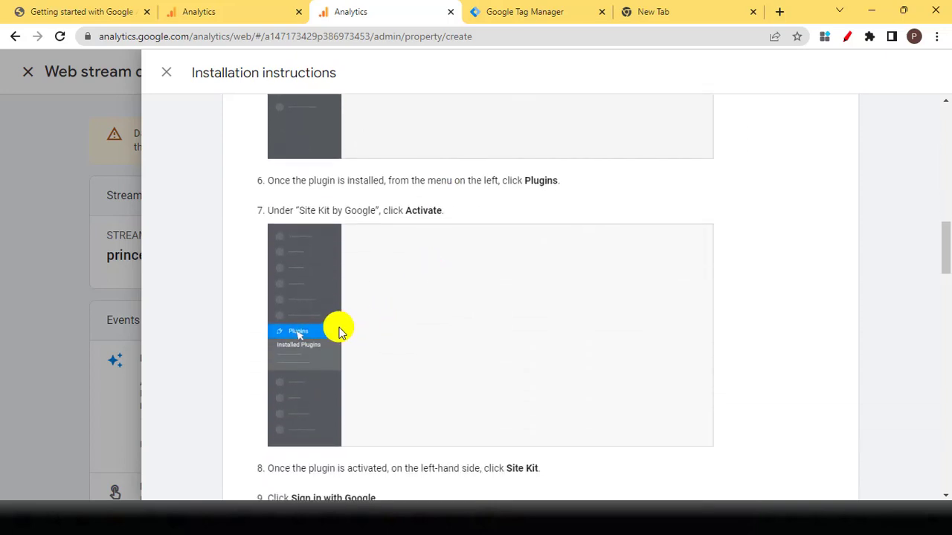
scroll(339, 327, "down", 7)
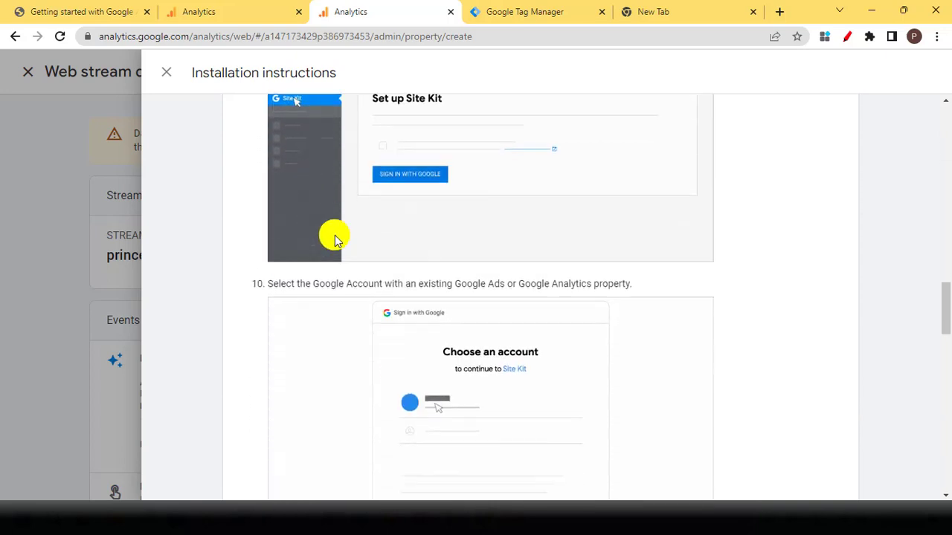
scroll(419, 221, "down", 6)
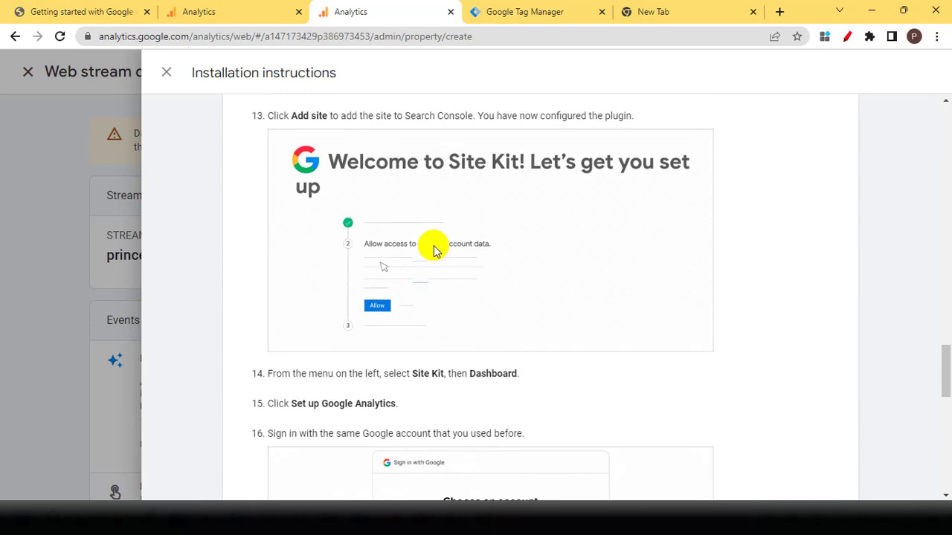
scroll(435, 252, "down", 4)
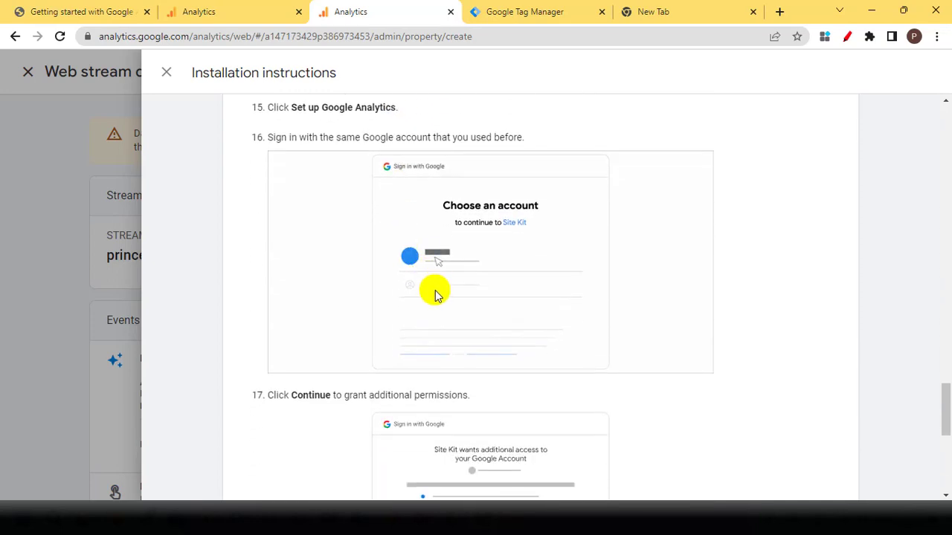
scroll(435, 290, "down", 4)
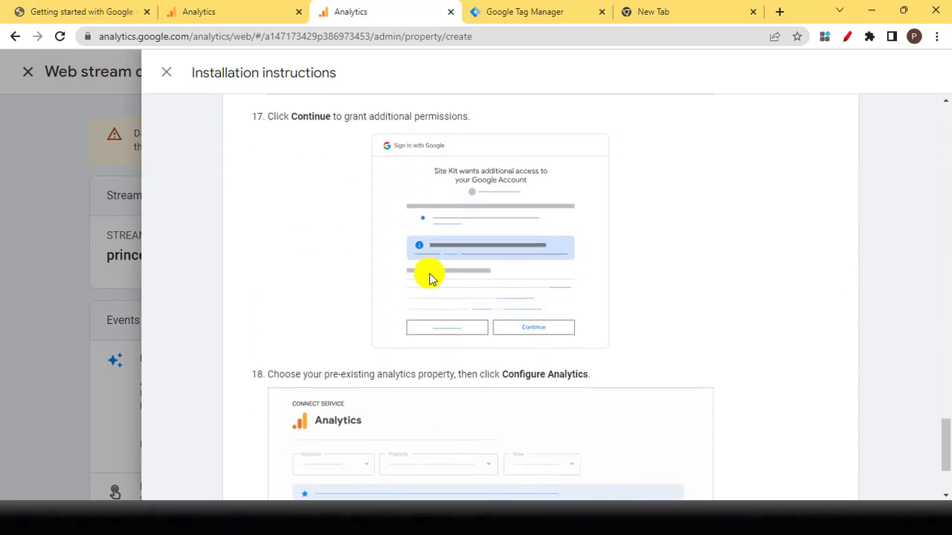
scroll(429, 275, "down", 2)
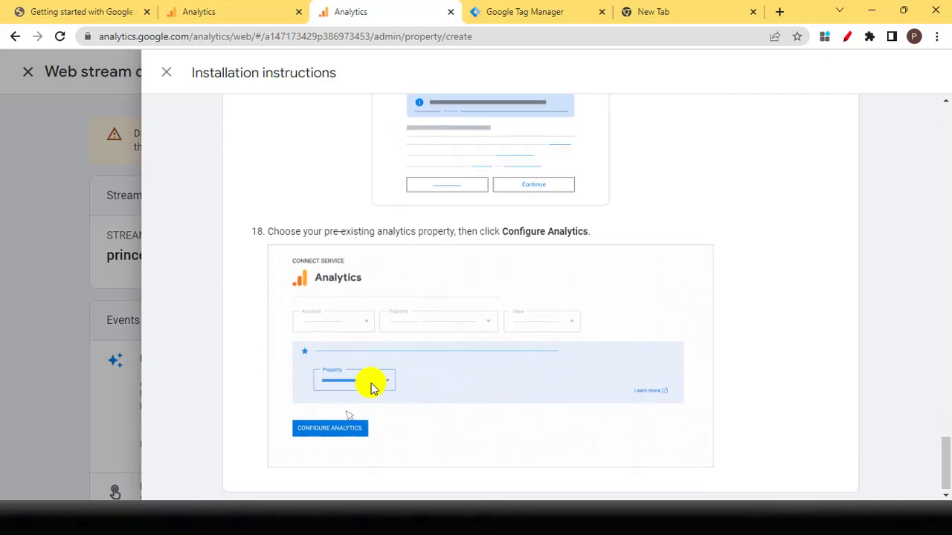
scroll(437, 307, "up", 1)
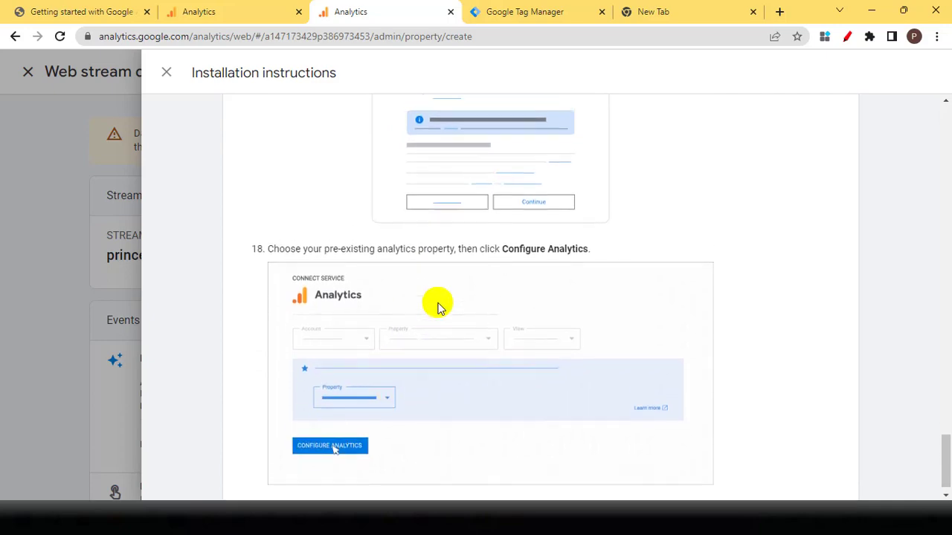
scroll(437, 307, "up", 20)
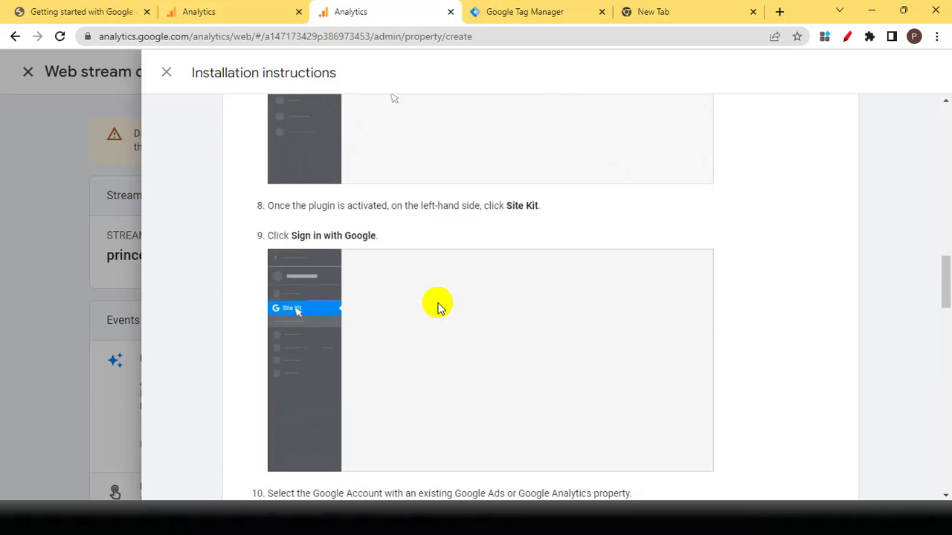
scroll(438, 306, "up", 12)
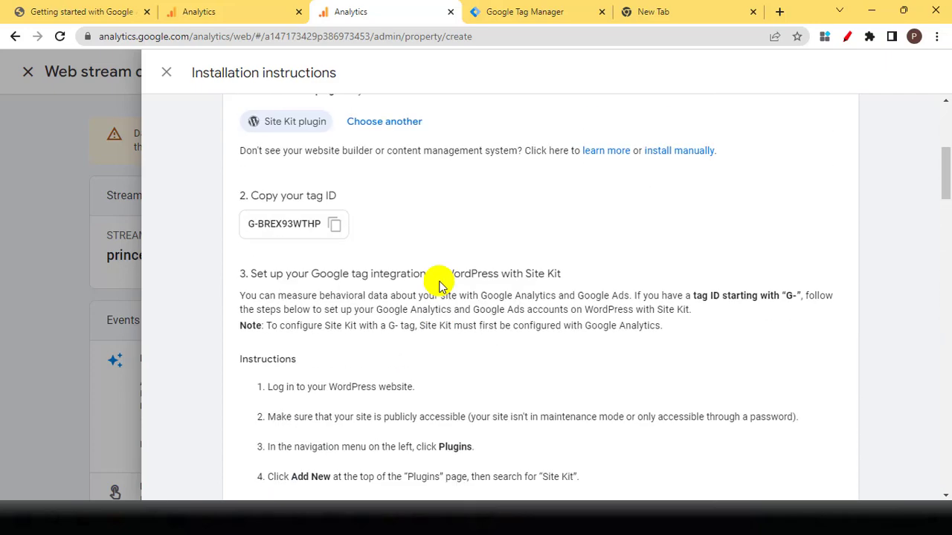
scroll(439, 286, "up", 5)
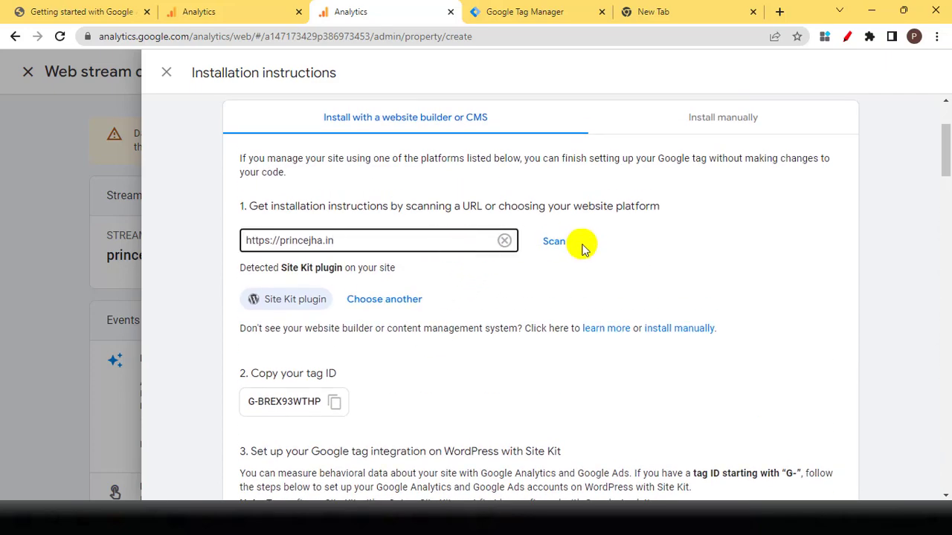
left_click(562, 247)
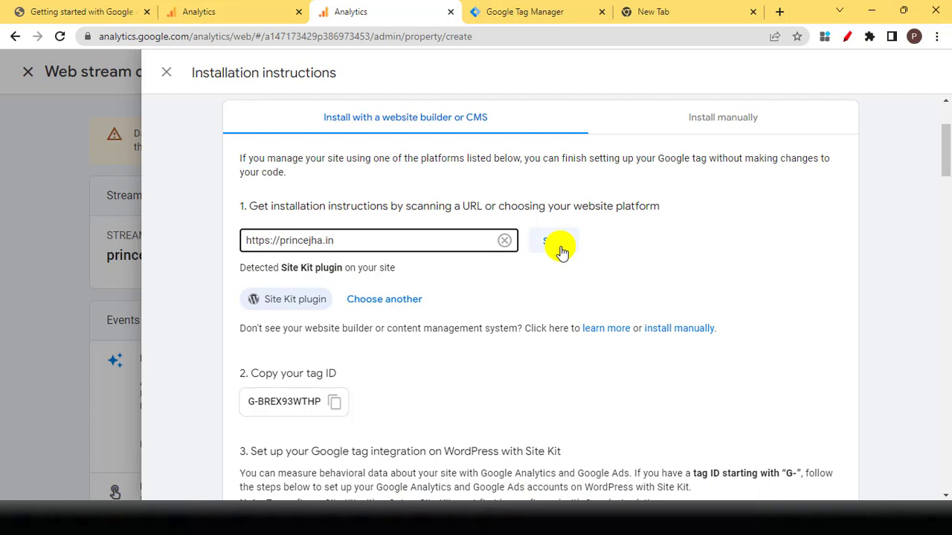
Browse the website platform list and close it without choosing a platform.
left_click(388, 299)
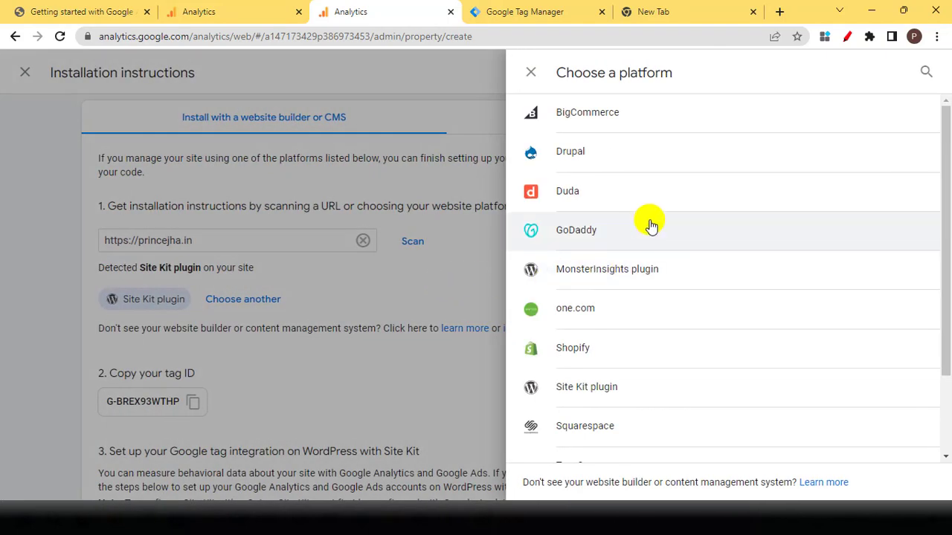
scroll(654, 174, "down", 2)
scroll(647, 305, "up", 2)
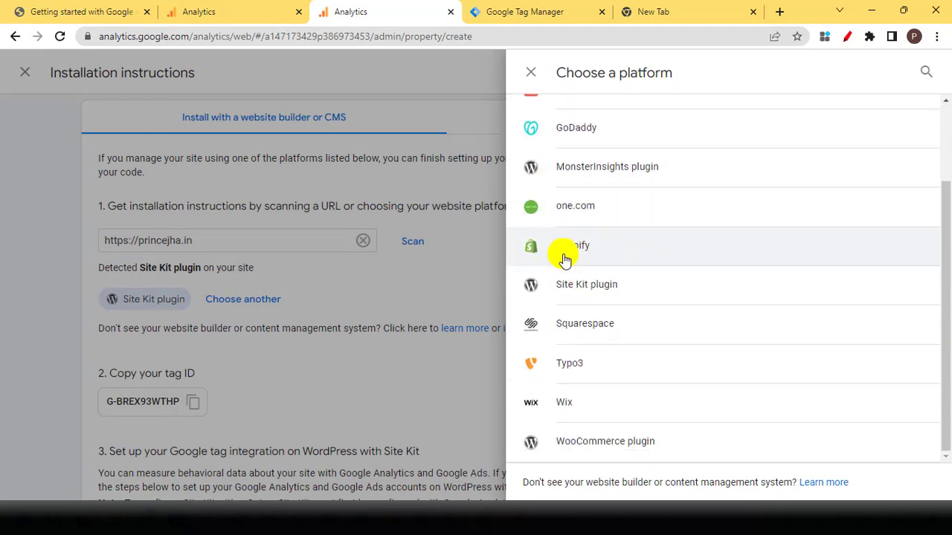
scroll(667, 366, "up", 1)
scroll(667, 366, "up", 1)
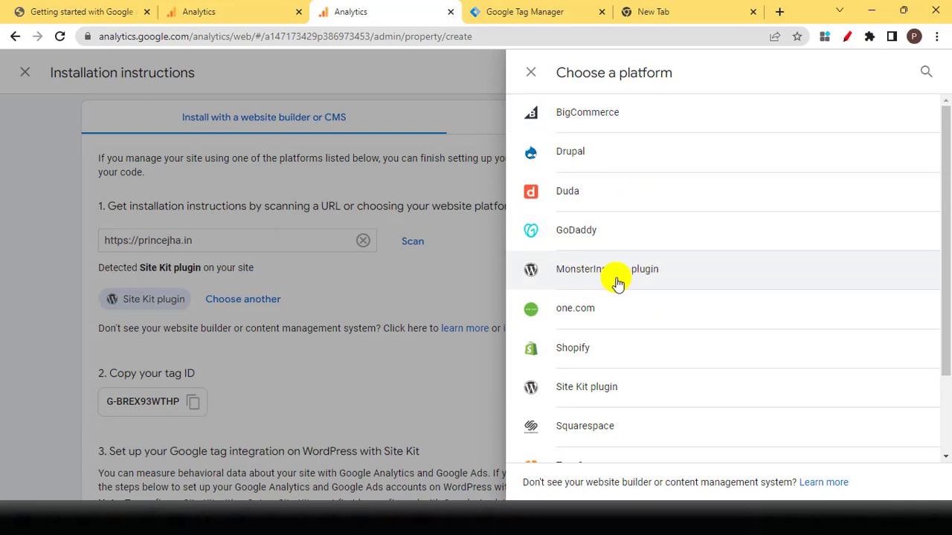
scroll(612, 276, "down", 2)
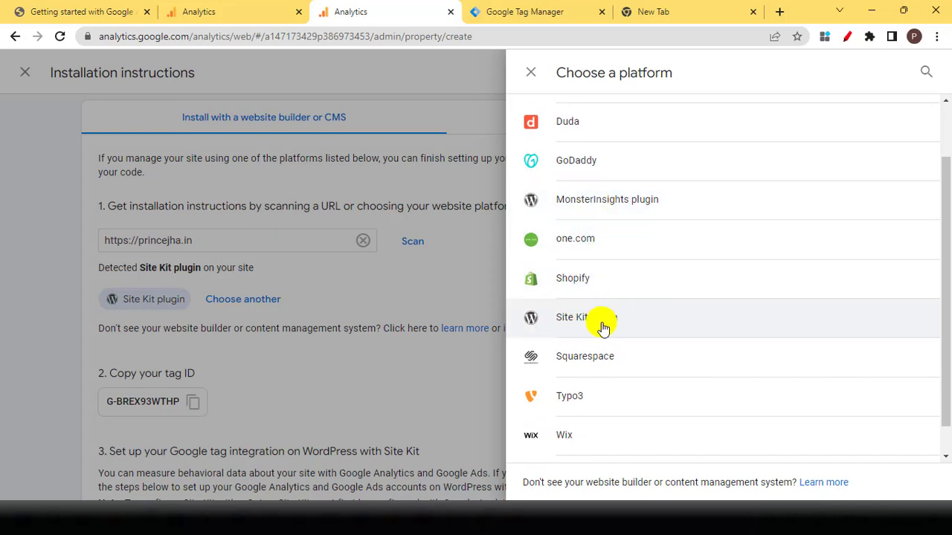
scroll(597, 340, "down", 1)
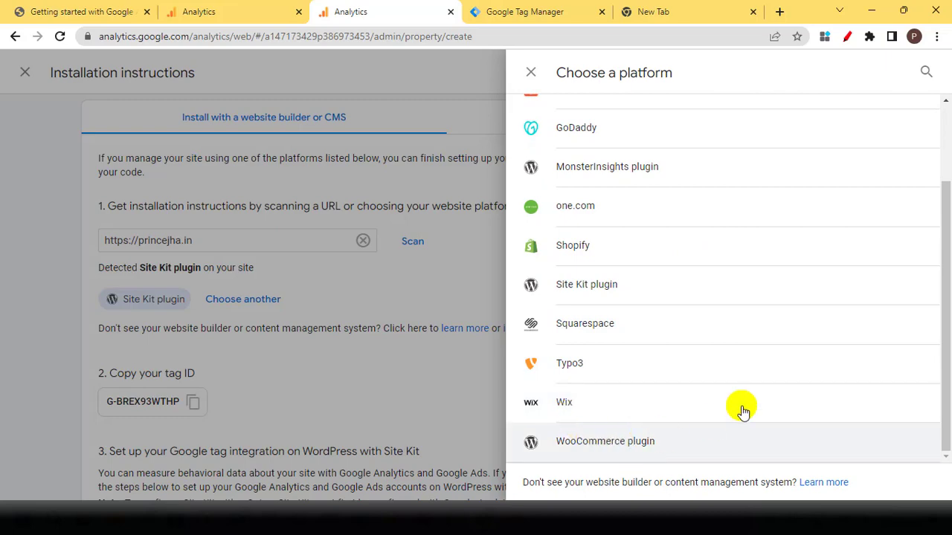
left_click(541, 72)
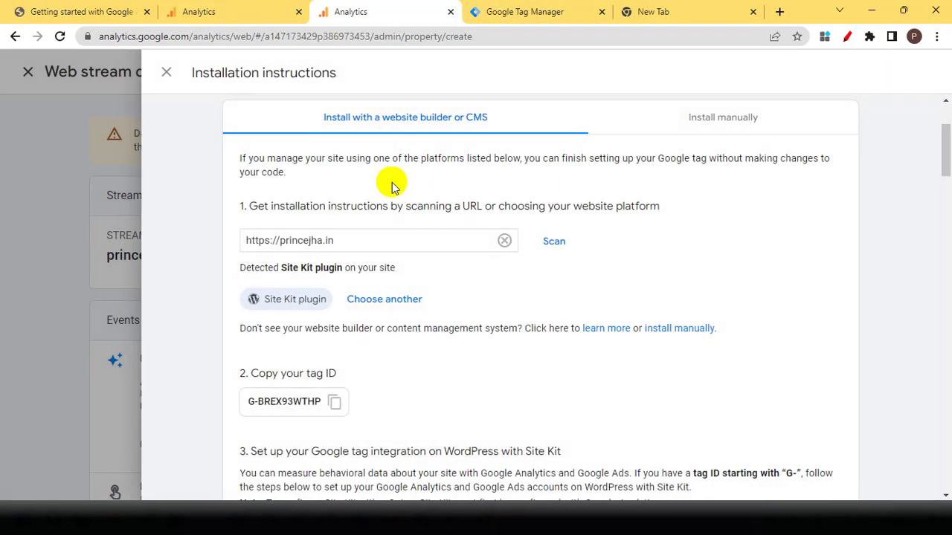
Show the Install manually instructions and copy the gtag.js snippet to the clipboard.
scroll(391, 185, "down", 1)
scroll(390, 184, "up", 2)
scroll(375, 264, "down", 1)
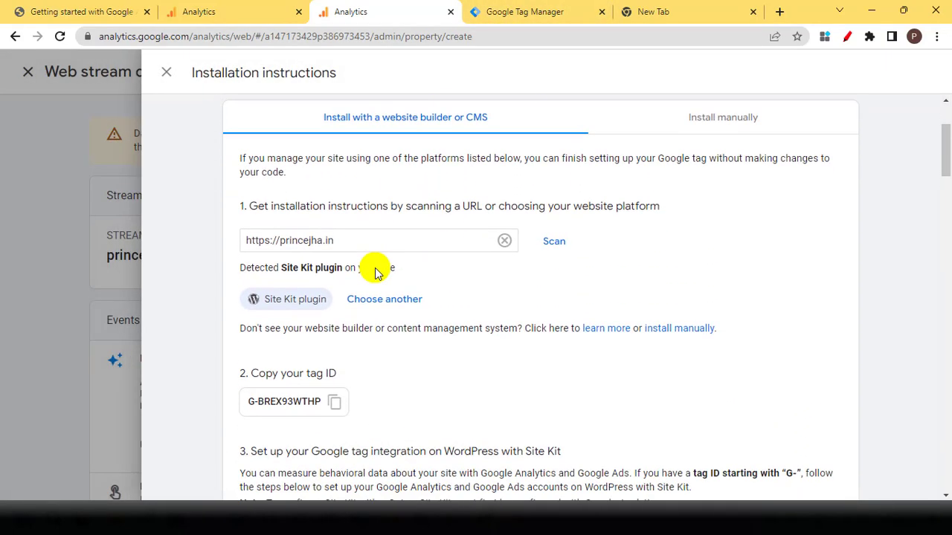
left_click(710, 125)
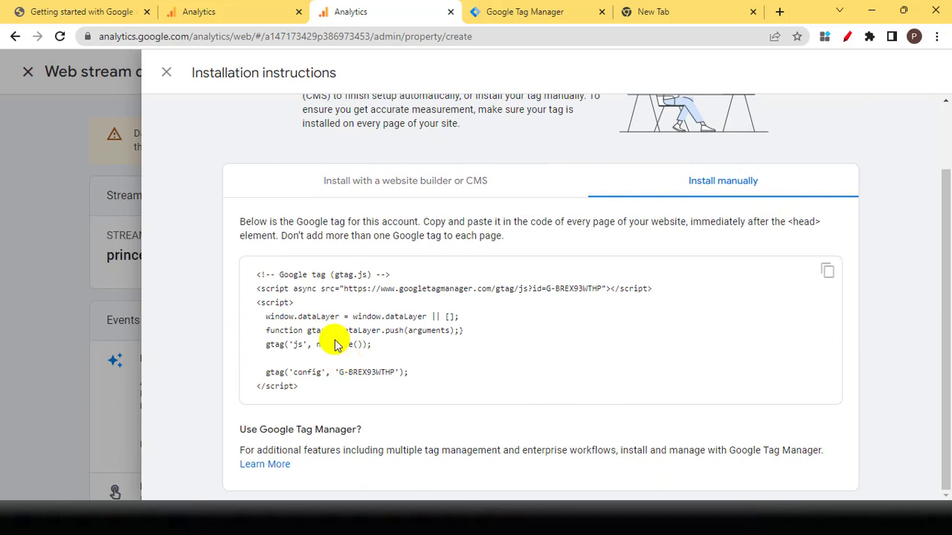
left_click(824, 271)
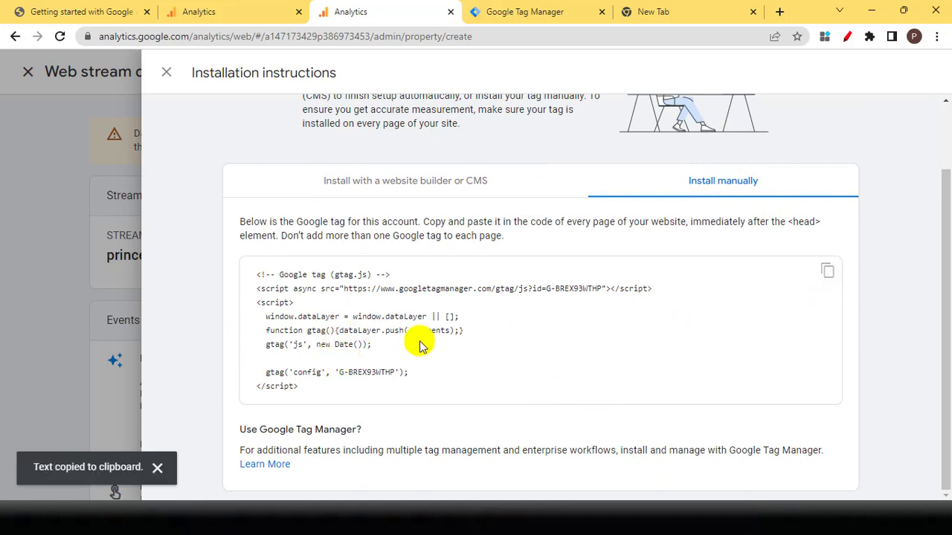
scroll(416, 340, "up", 2)
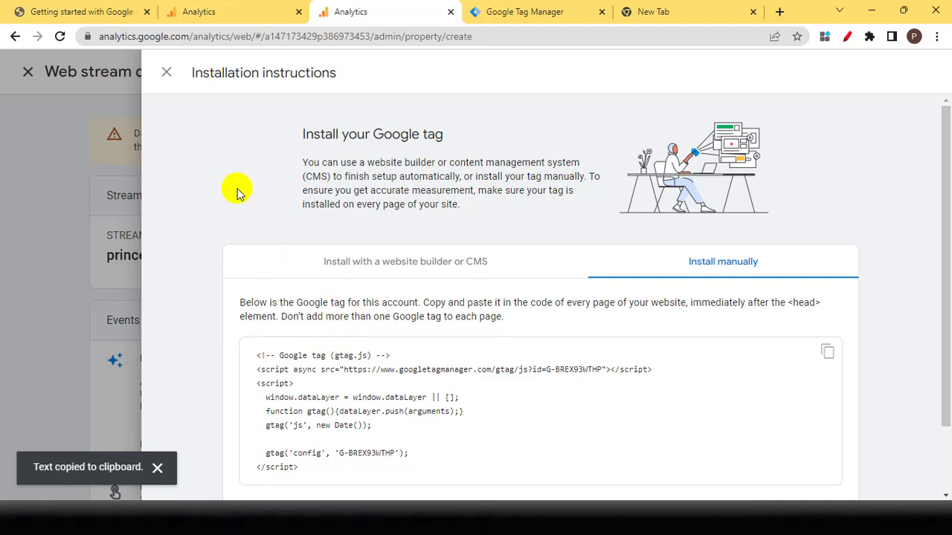
Close the installation instructions and web stream details to return to the setup flow.
left_click(166, 74)
scroll(400, 272, "down", 2)
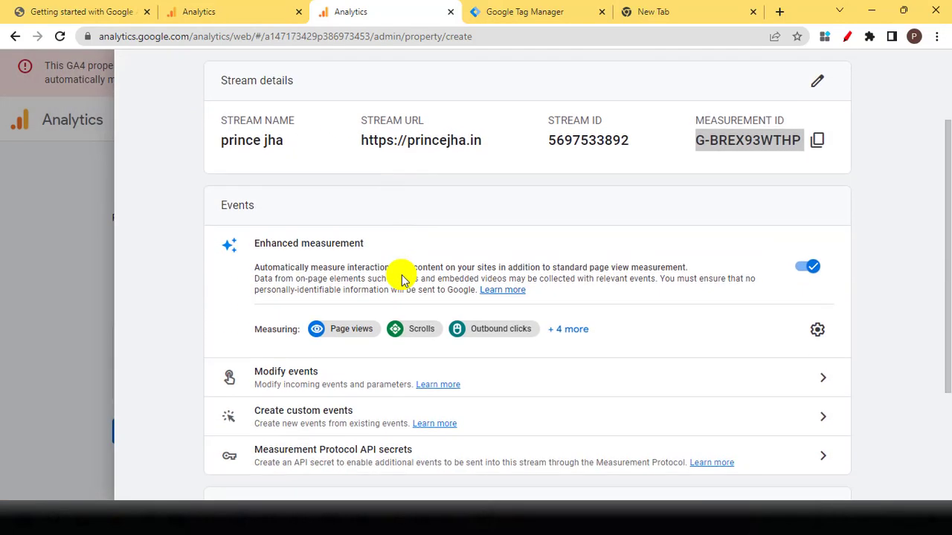
scroll(399, 275, "down", 2)
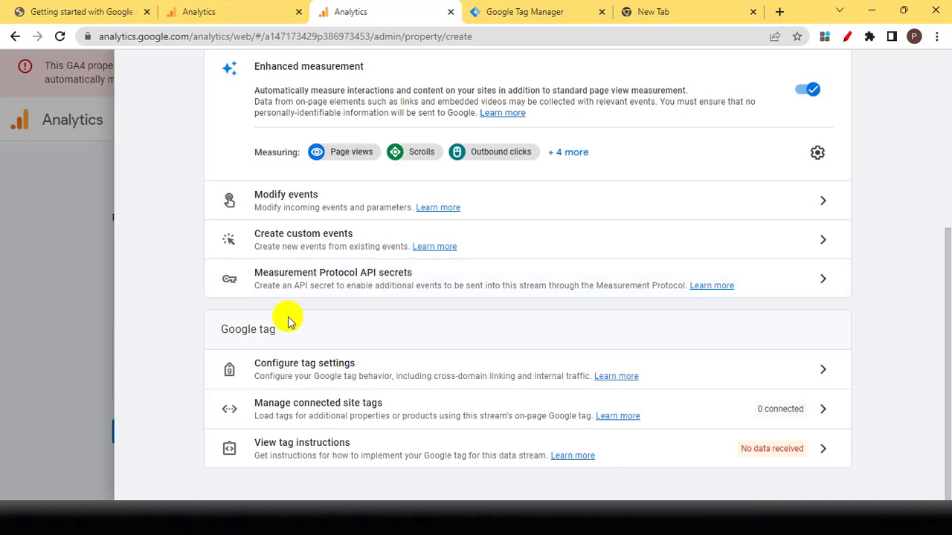
scroll(283, 313, "up", 4)
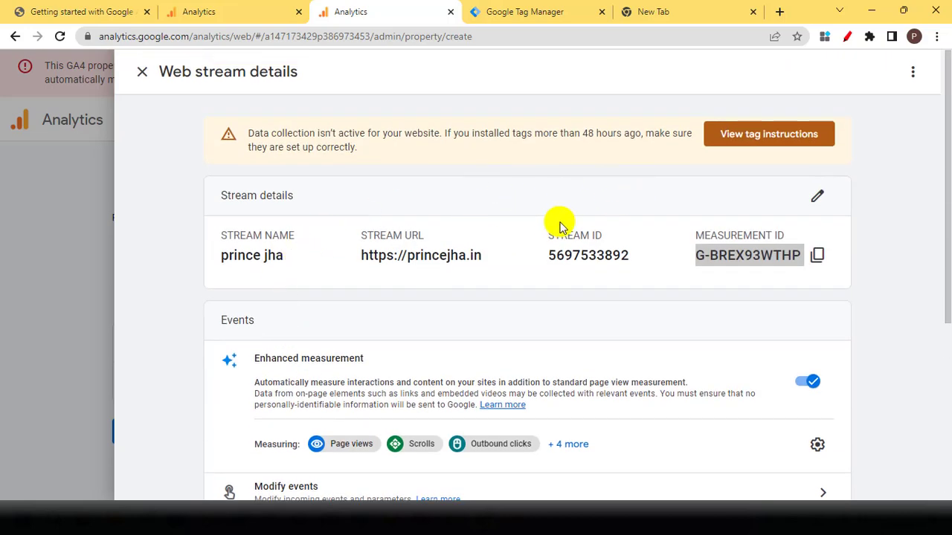
left_click(509, 209)
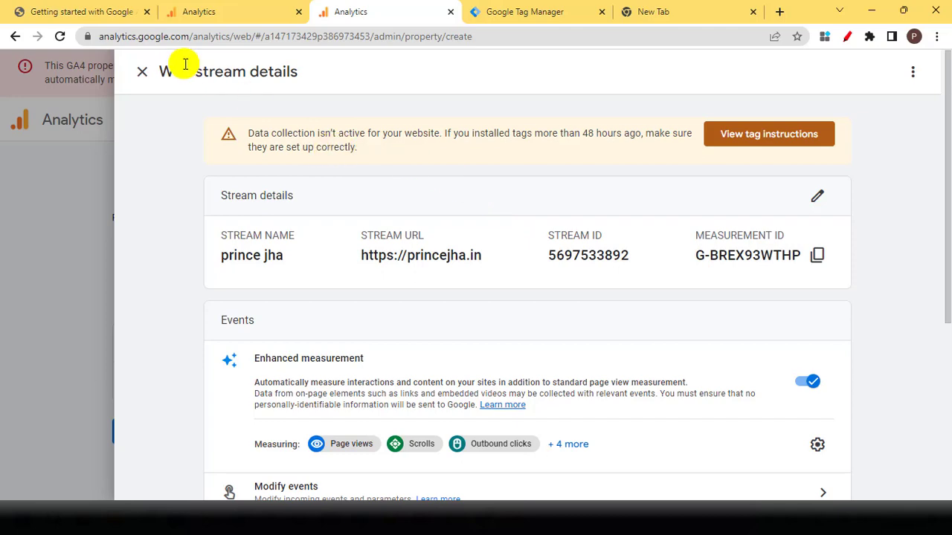
left_click(140, 77)
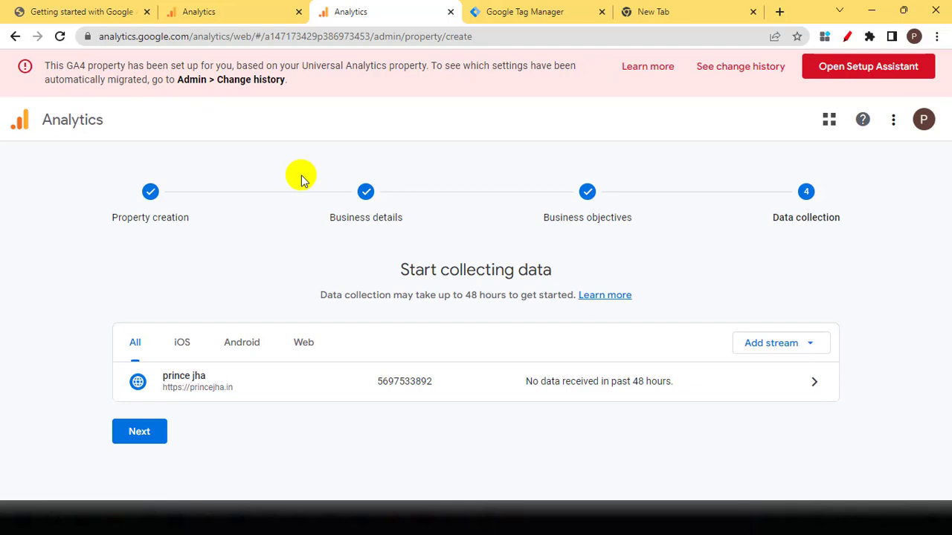
Finish the data collection step and continue to the property's home.
left_click(149, 434)
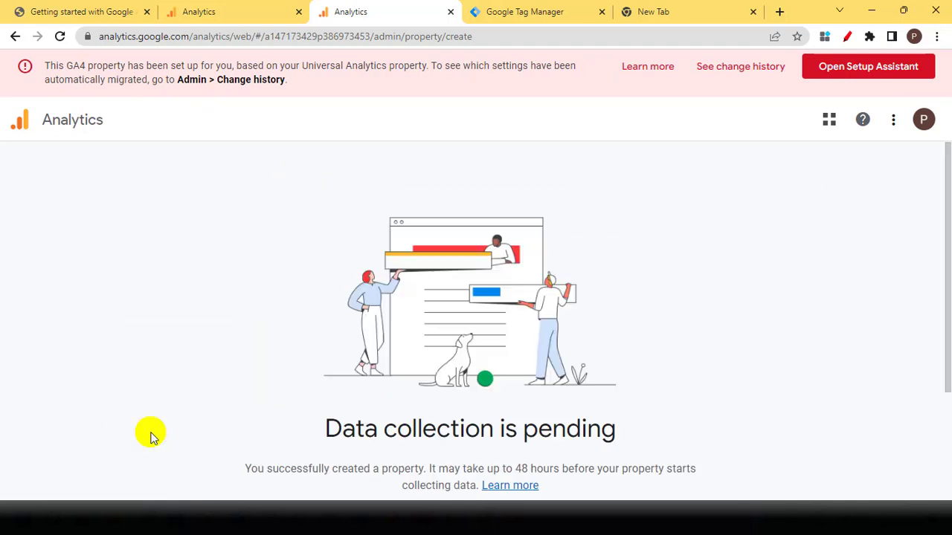
scroll(379, 348, "down", 2)
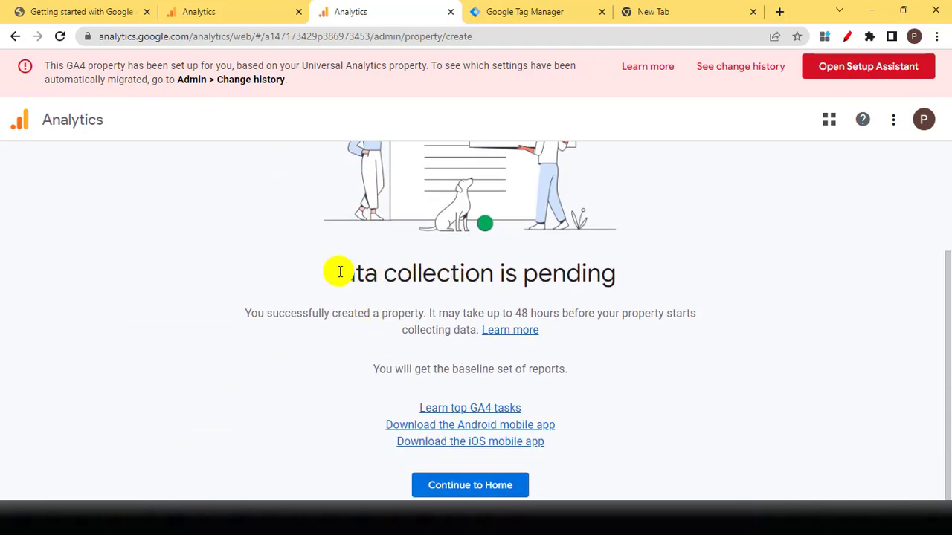
left_click_drag(341, 273, 622, 273)
left_click(453, 276)
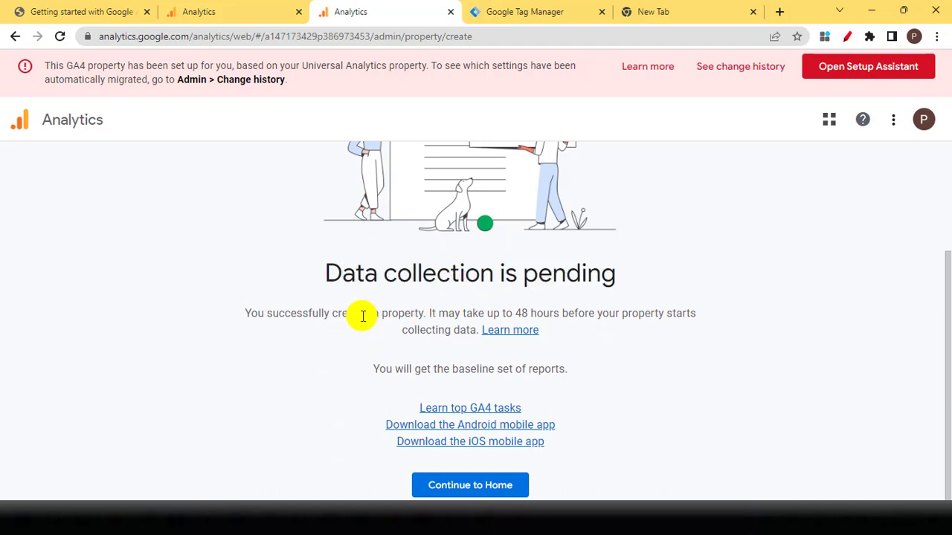
left_click(444, 487)
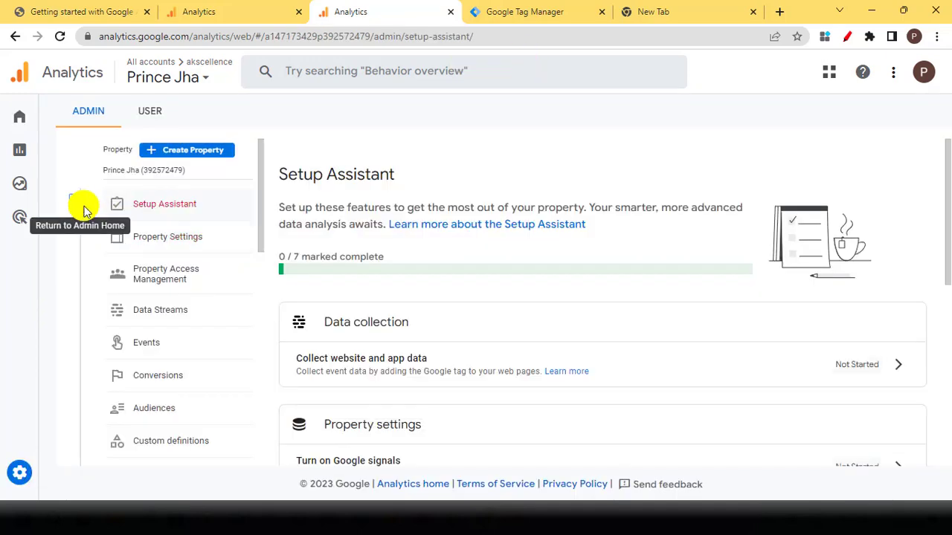
From the admin home, go through the Setup Assistant to the property's data streams.
left_click(84, 210)
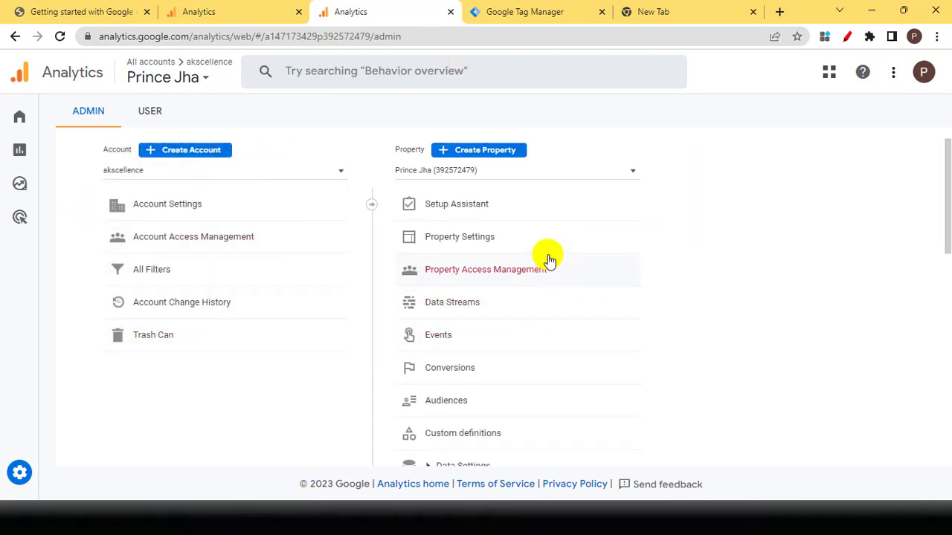
left_click(491, 206)
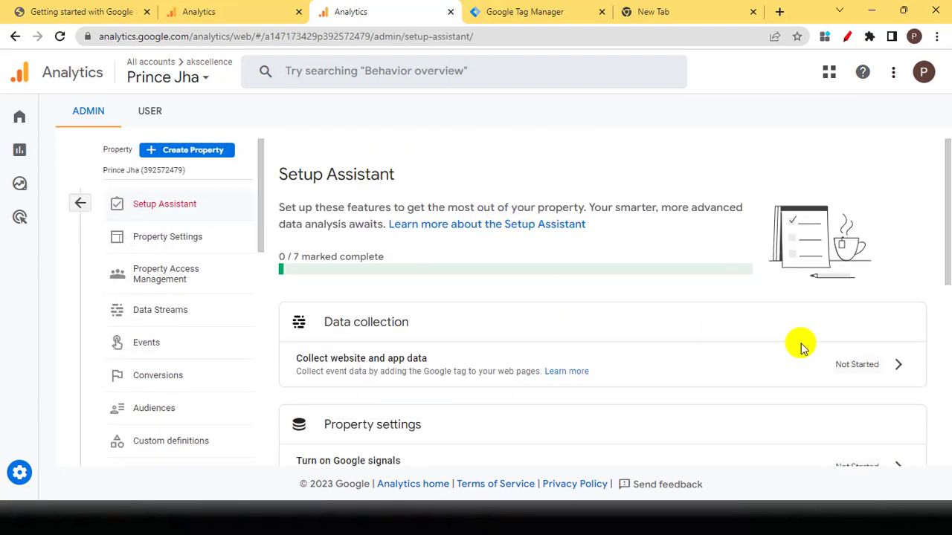
left_click(901, 372)
left_click(839, 404)
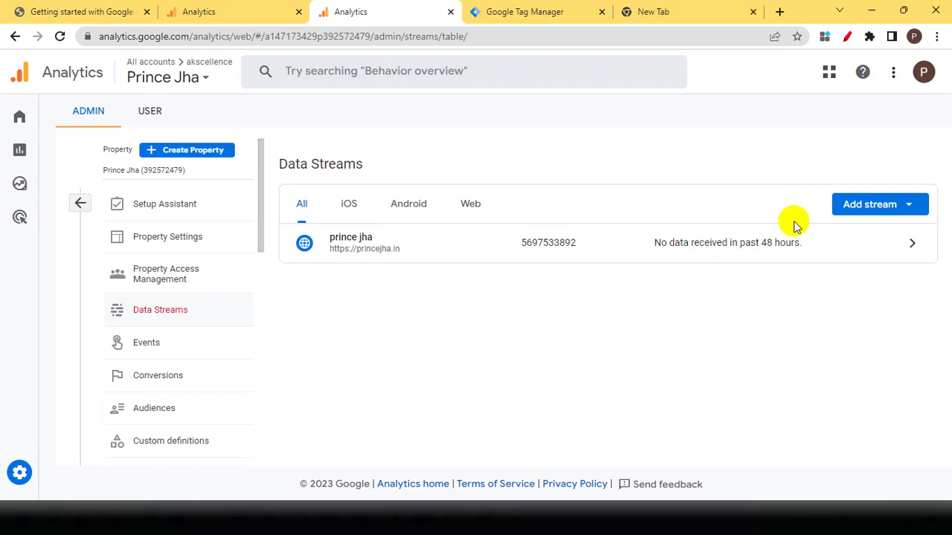
Open the princejha.in web stream and copy its measurement ID G-BREX93WTHP.
left_click(911, 246)
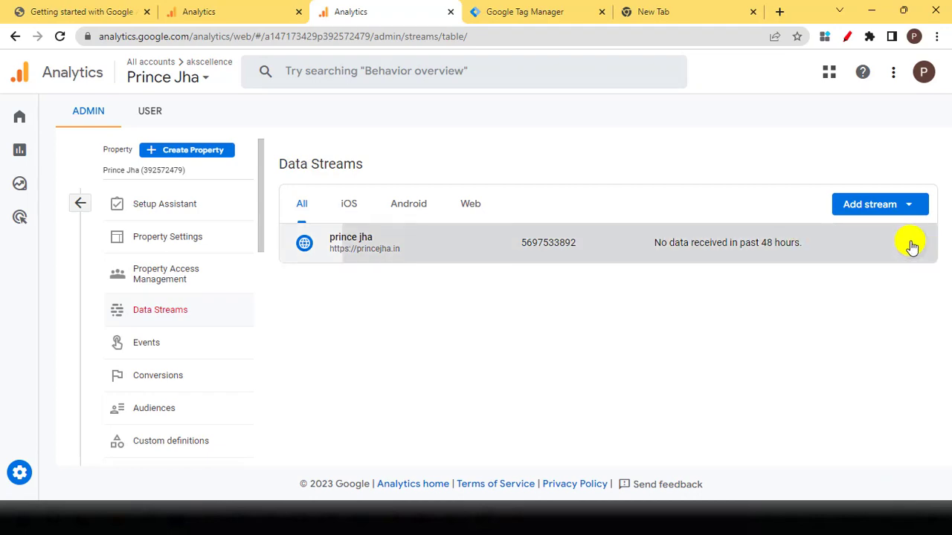
left_click_drag(696, 255, 833, 263)
left_click(724, 262)
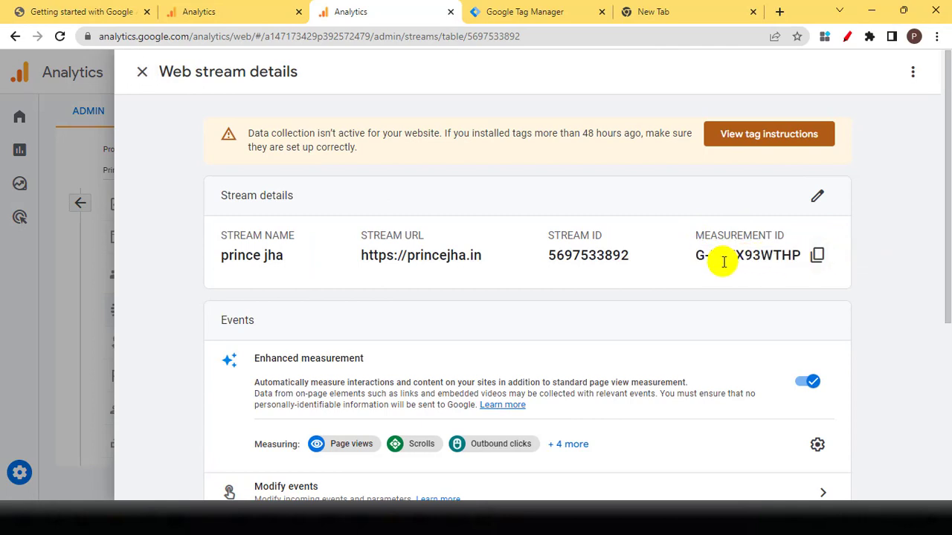
left_click(815, 255)
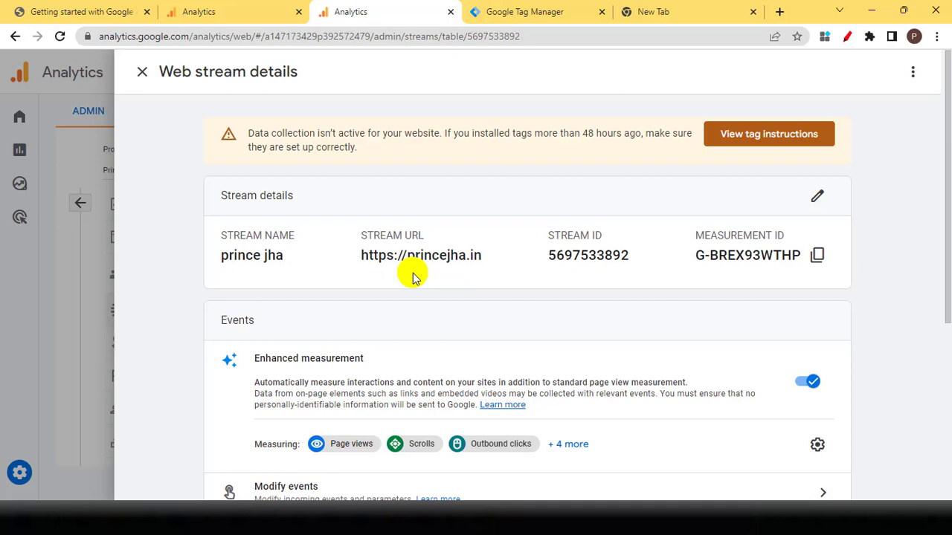
Switch to Google Tag Manager and look over the workspace page and its address.
left_click(532, 13)
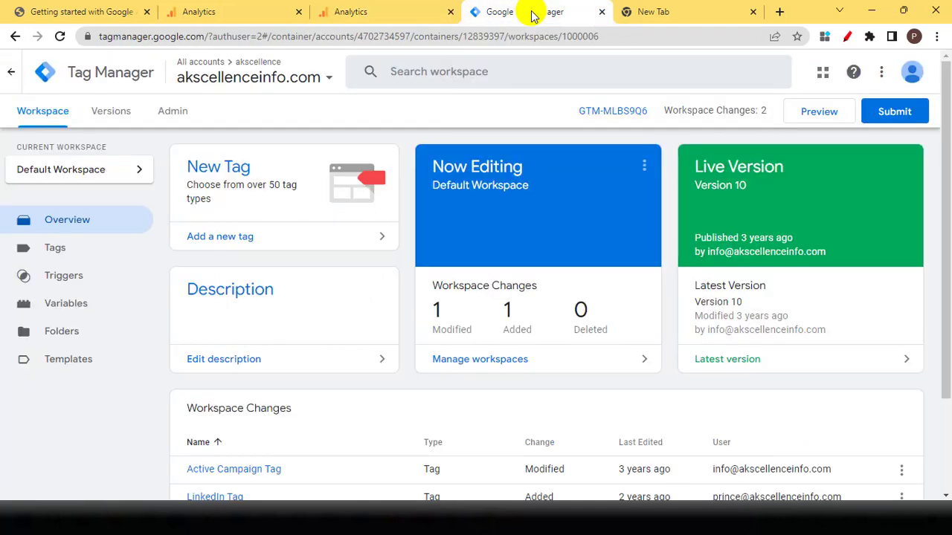
left_click(103, 37)
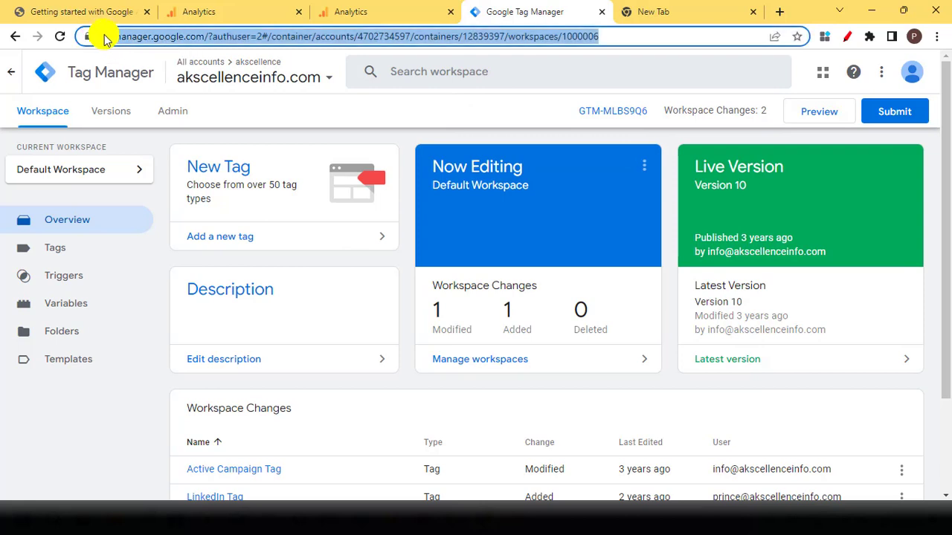
left_click(104, 37)
left_click_drag(101, 38, 242, 39)
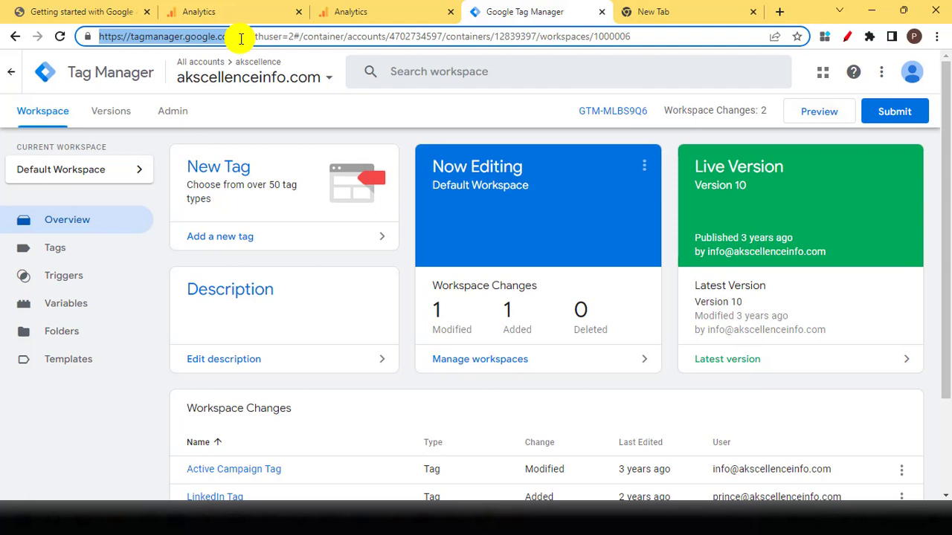
left_click(179, 42)
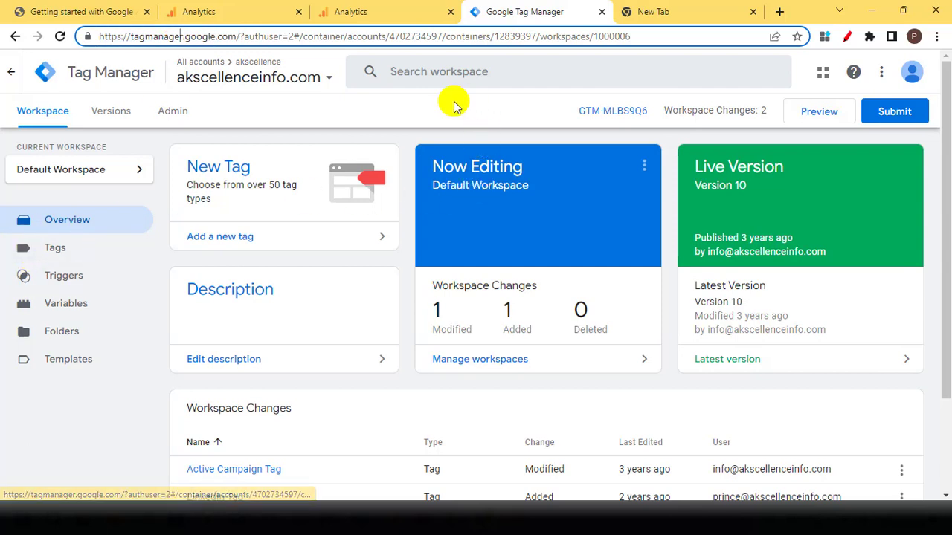
scroll(319, 276, "down", 3)
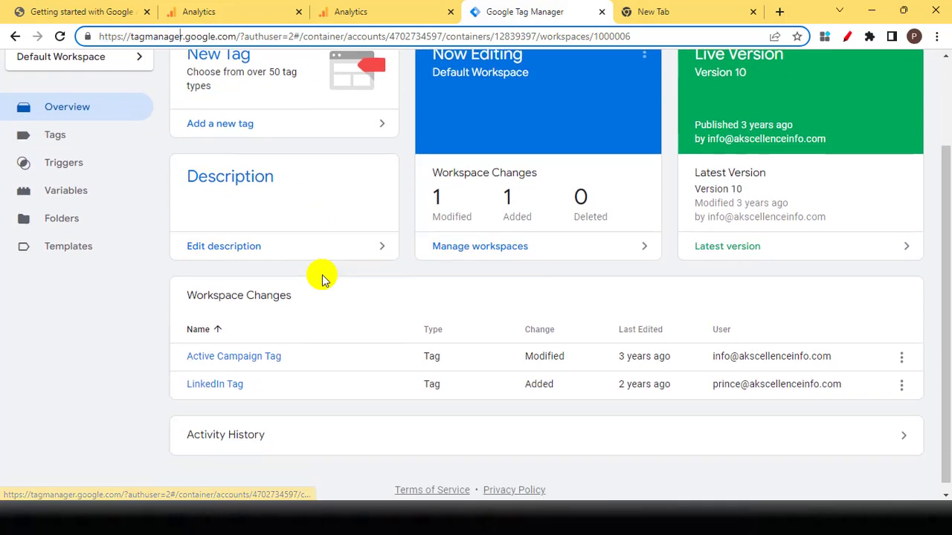
scroll(287, 308, "up", 3)
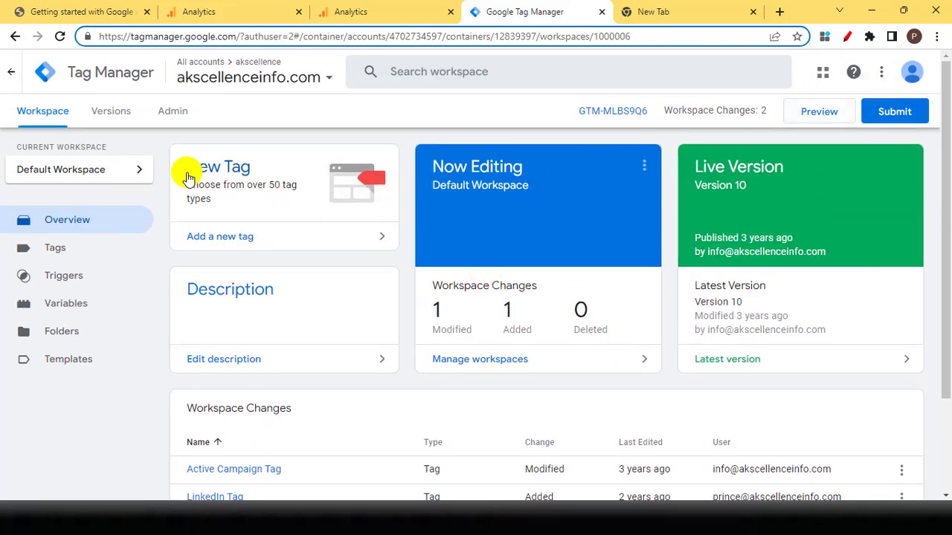
Recheck the web stream's measurement ID, then add a new tag in the Tag Manager workspace.
left_click(383, 20)
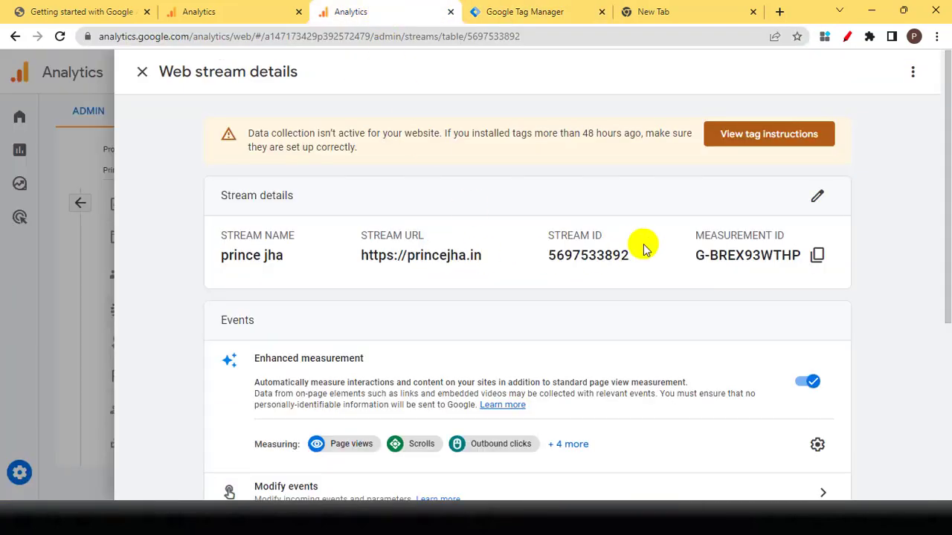
left_click_drag(694, 263, 850, 255)
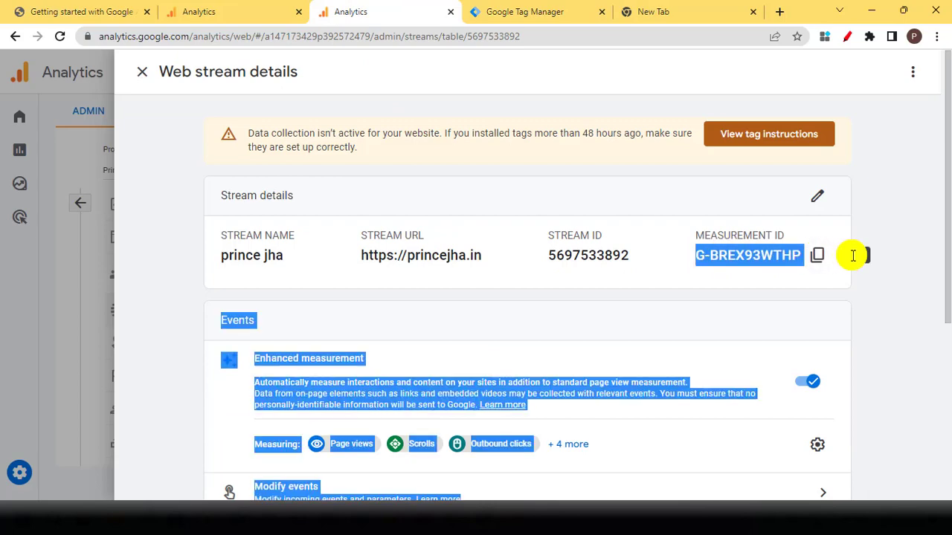
left_click(681, 225)
left_click(504, 13)
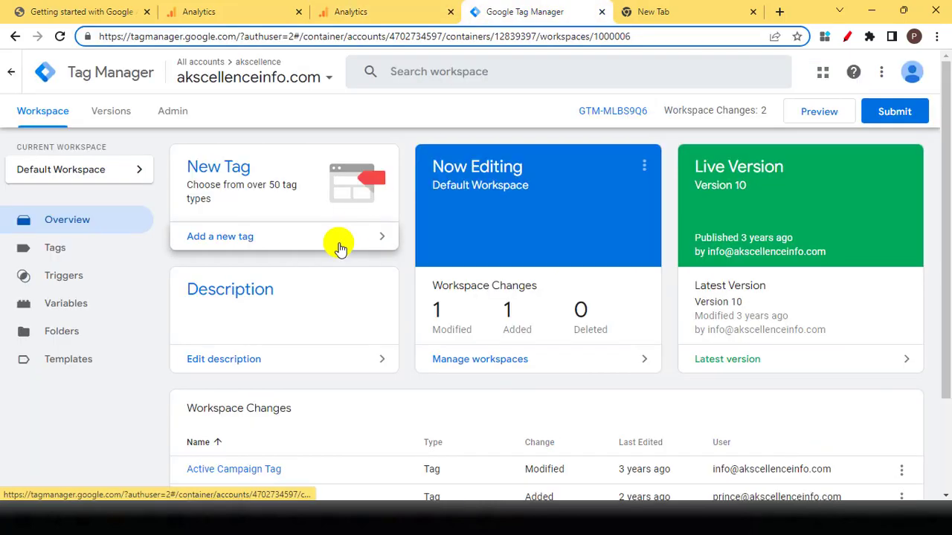
left_click(227, 167)
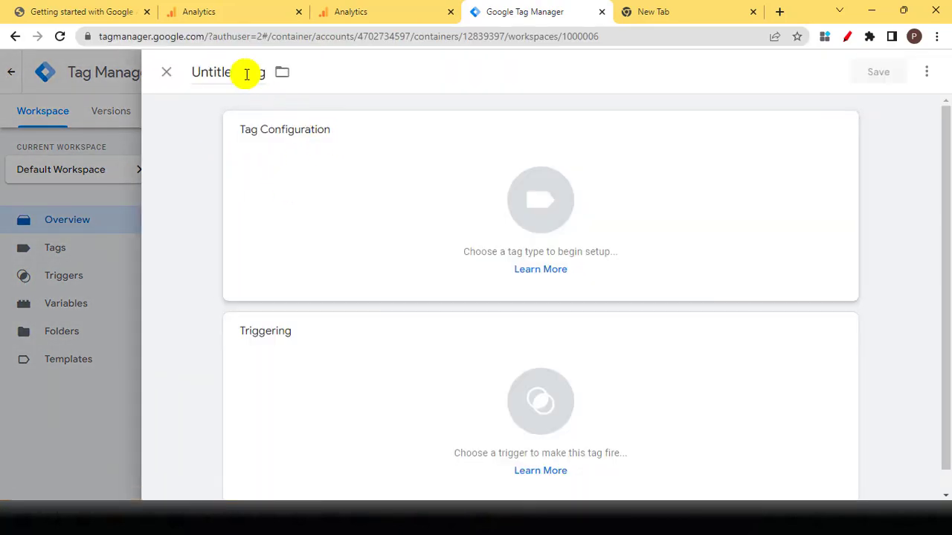
Replace the 'Untitled Tag' title with the name 'GA 4'.
left_click(245, 72)
left_click_drag(202, 73, 265, 74)
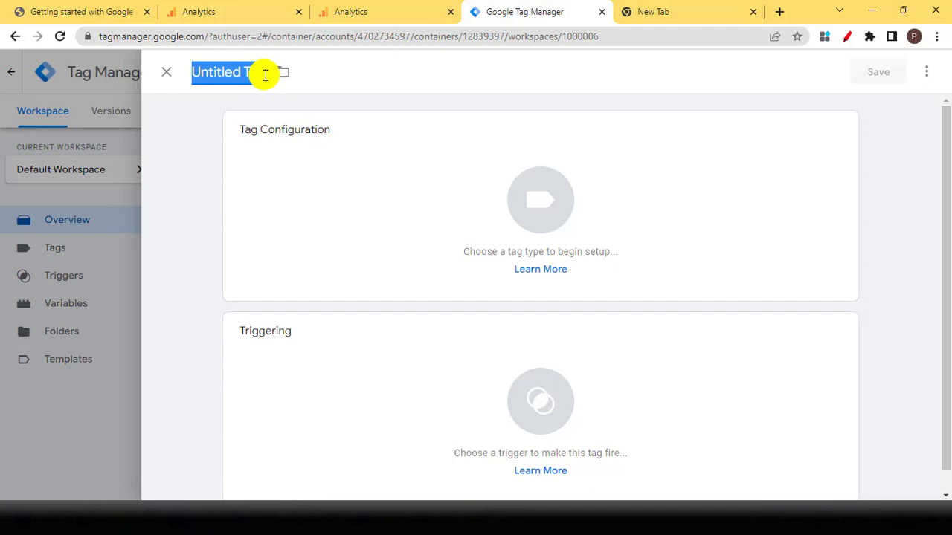
type("F")
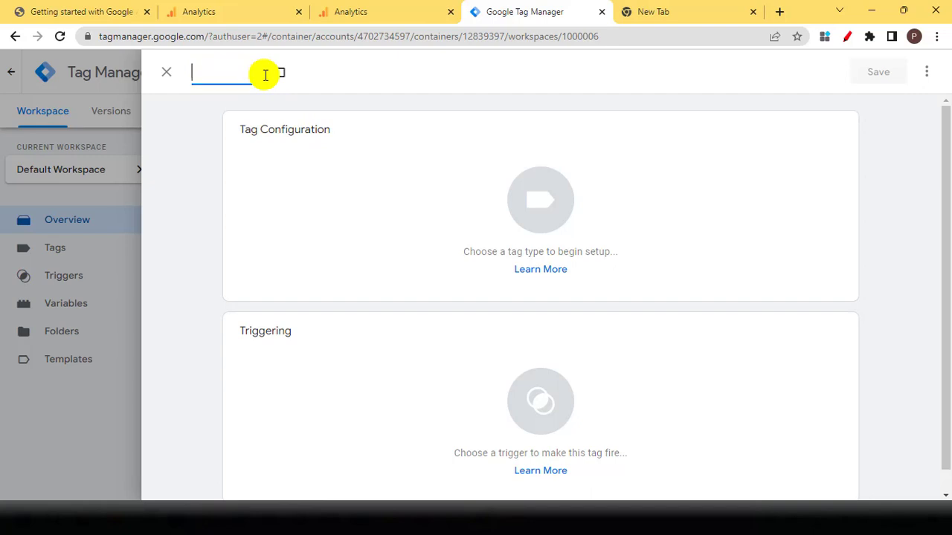
type("GA 4")
scroll(300, 362, "down", 1)
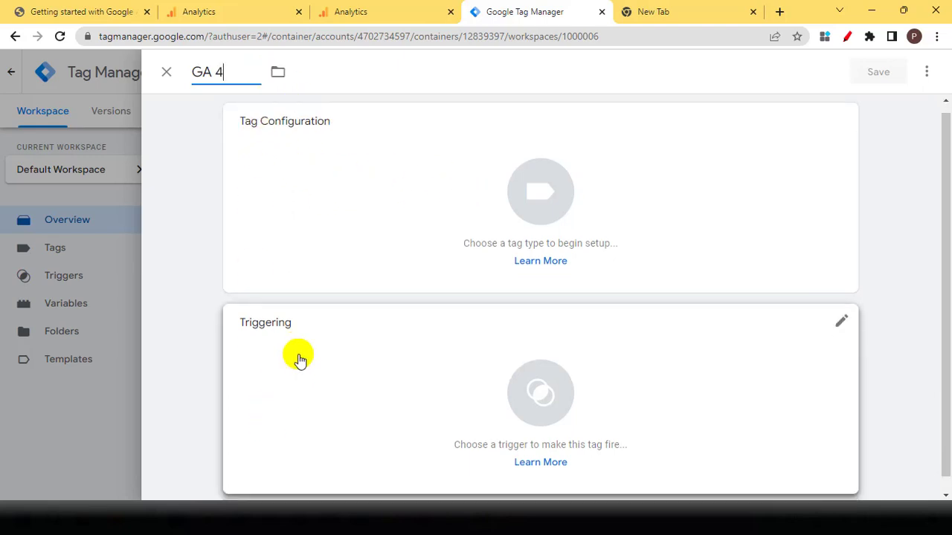
scroll(300, 362, "down", 1)
scroll(300, 344, "up", 1)
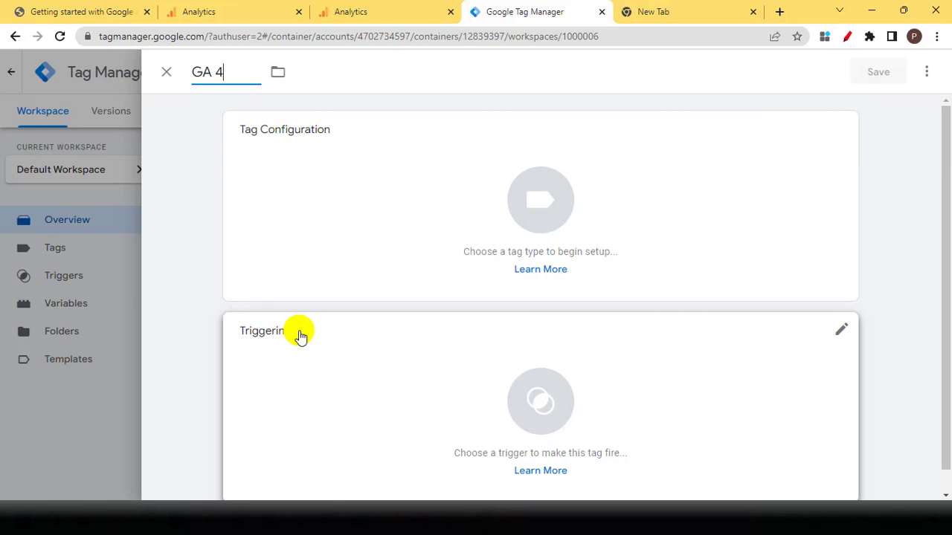
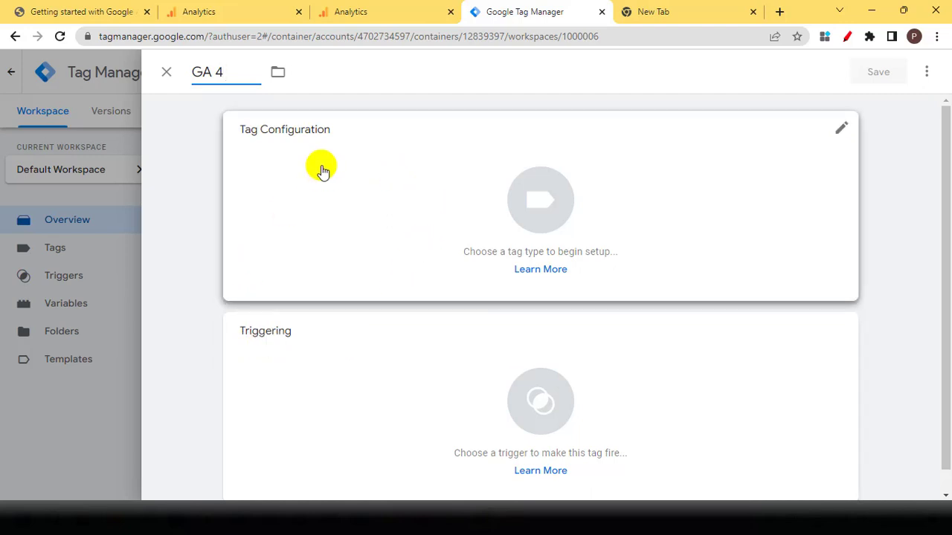
Open the Choose tag type panel for the GA 4 tag and glance at the top options.
left_click(529, 201)
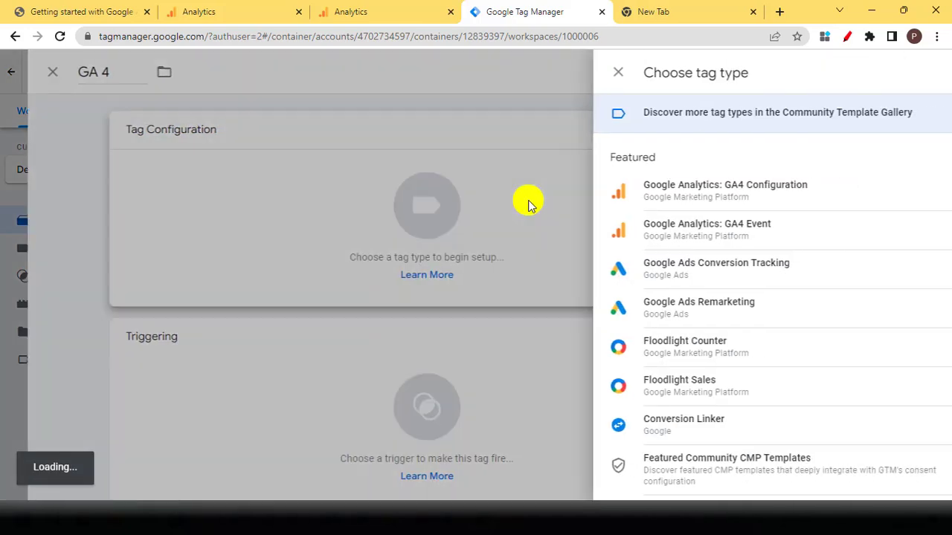
left_click(531, 72)
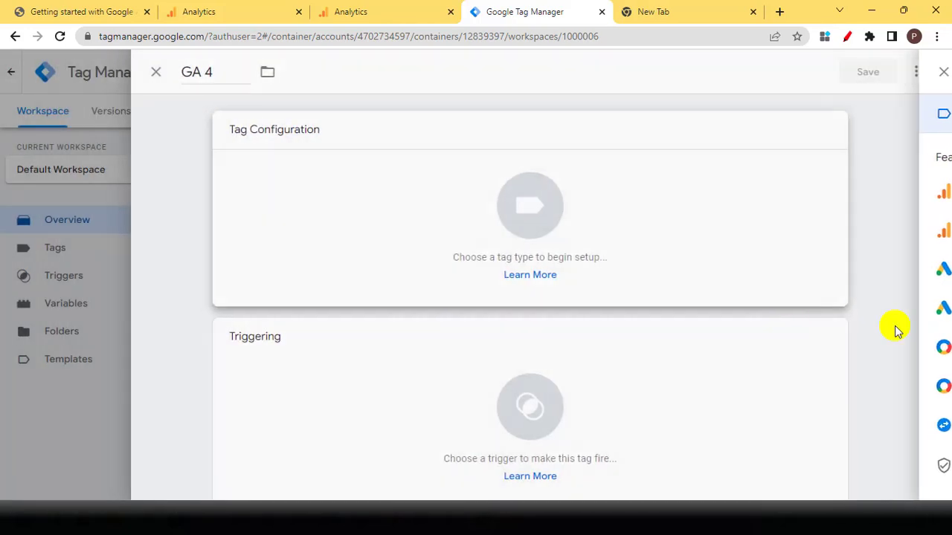
left_click(764, 234)
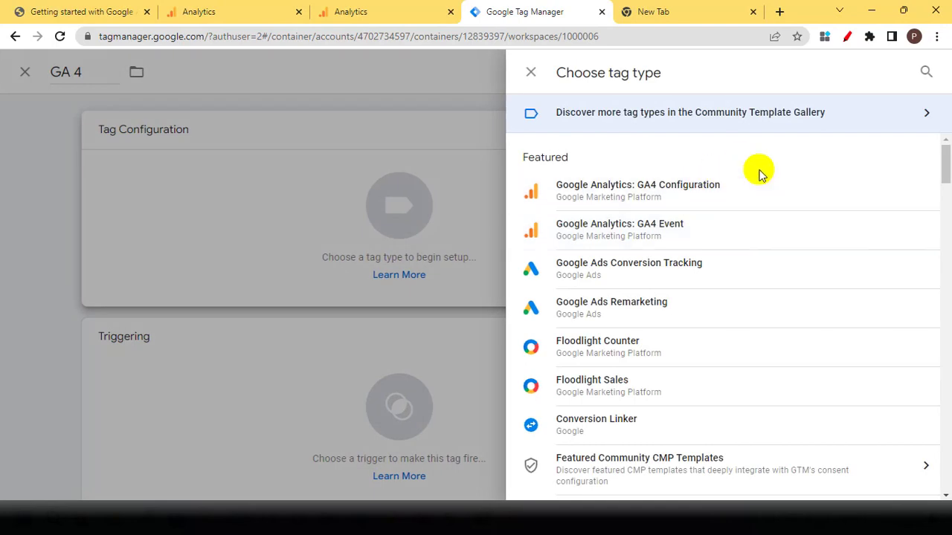
scroll(684, 304, "down", 3)
scroll(686, 307, "up", 3)
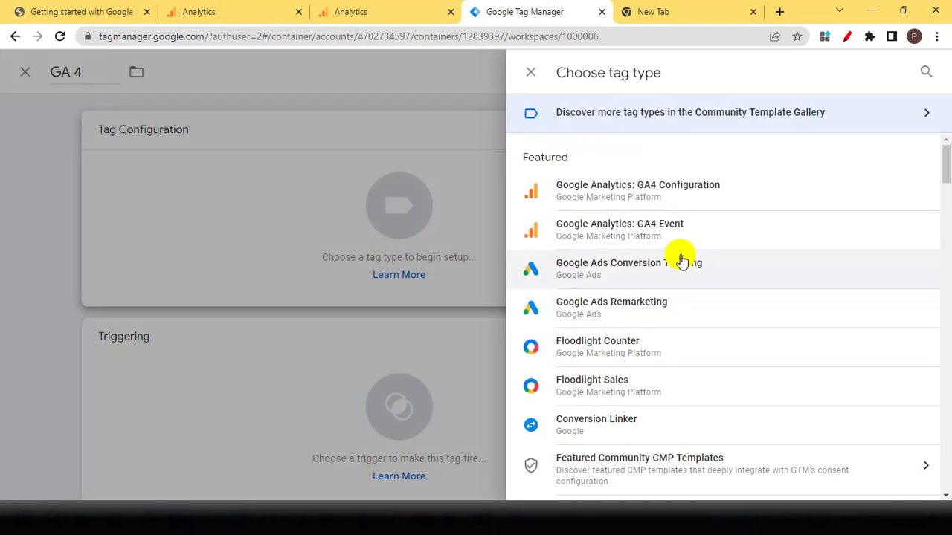
scroll(588, 201, "down", 3)
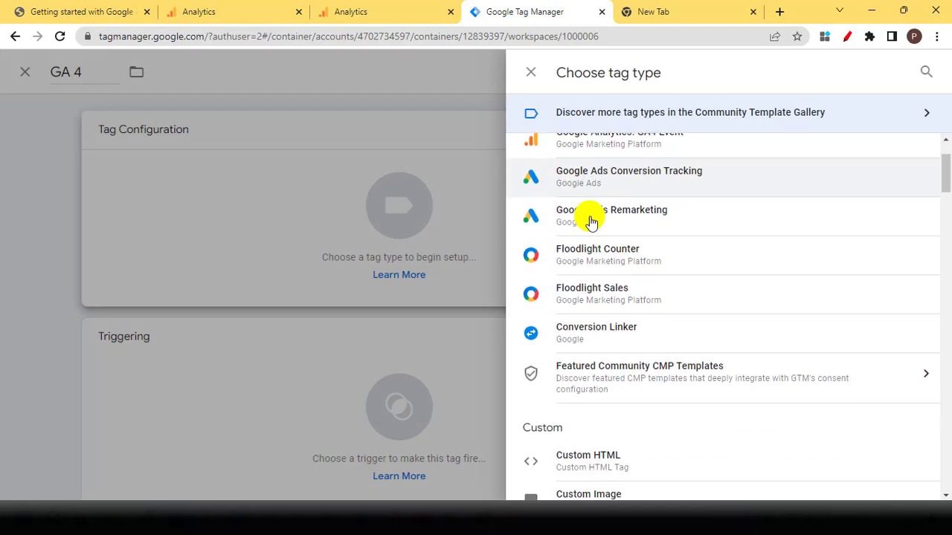
scroll(621, 223, "up", 3)
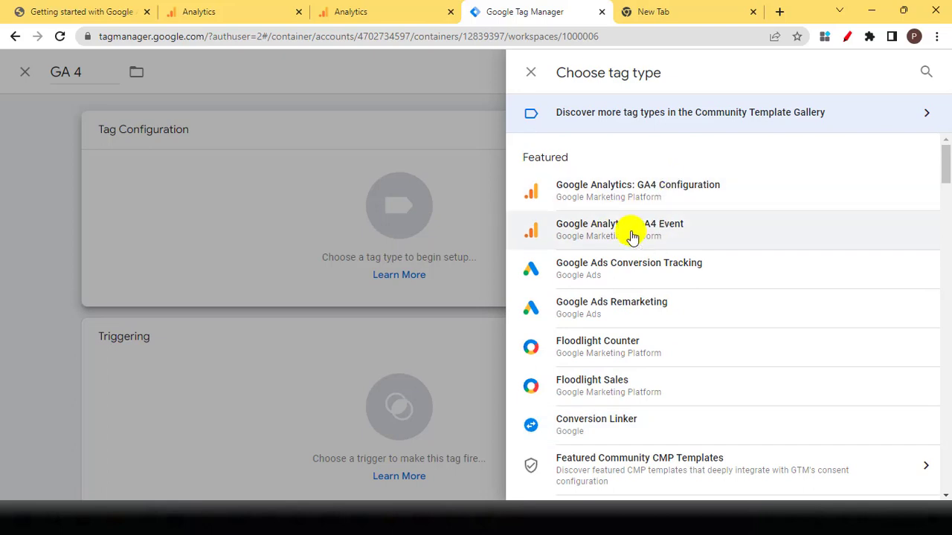
Scroll through the full tag type list, then bring up the Analytics web stream details.
scroll(590, 312, "down", 5)
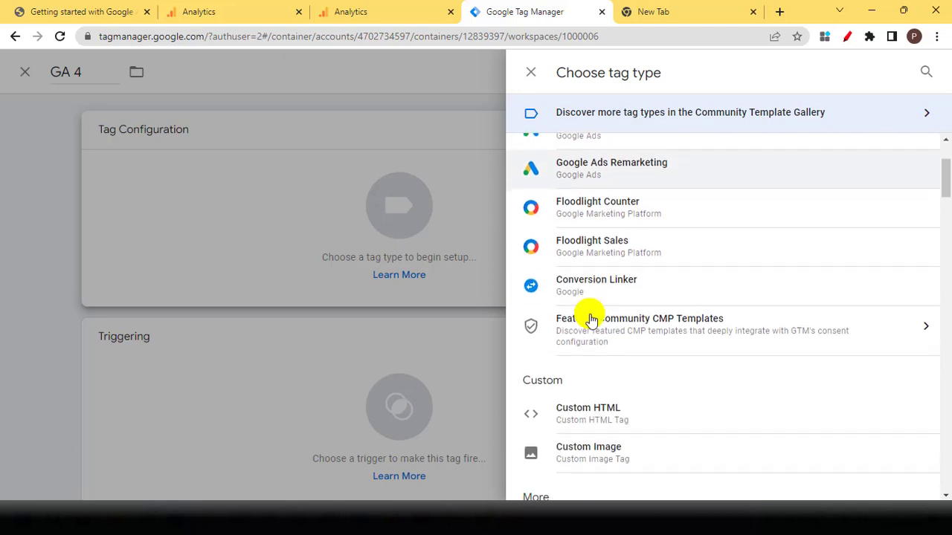
scroll(638, 262, "down", 7)
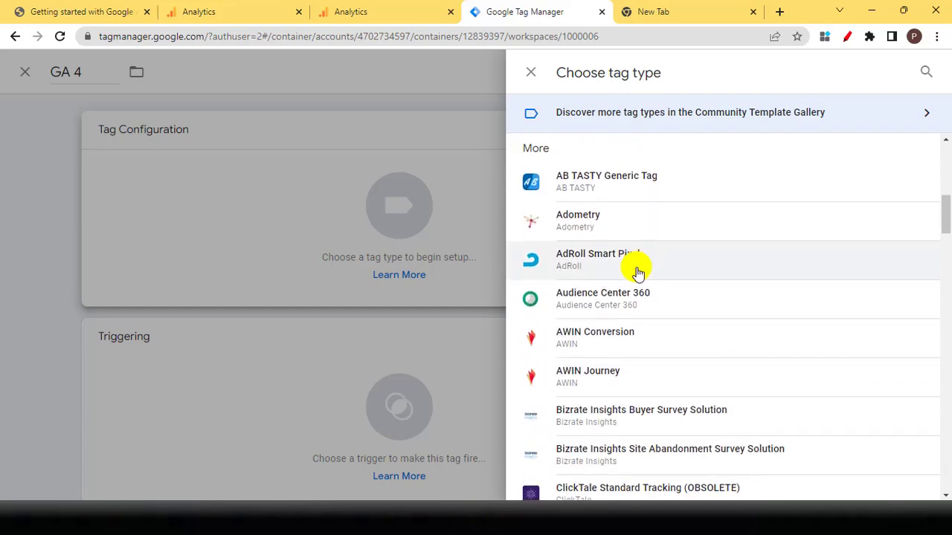
scroll(626, 331, "down", 8)
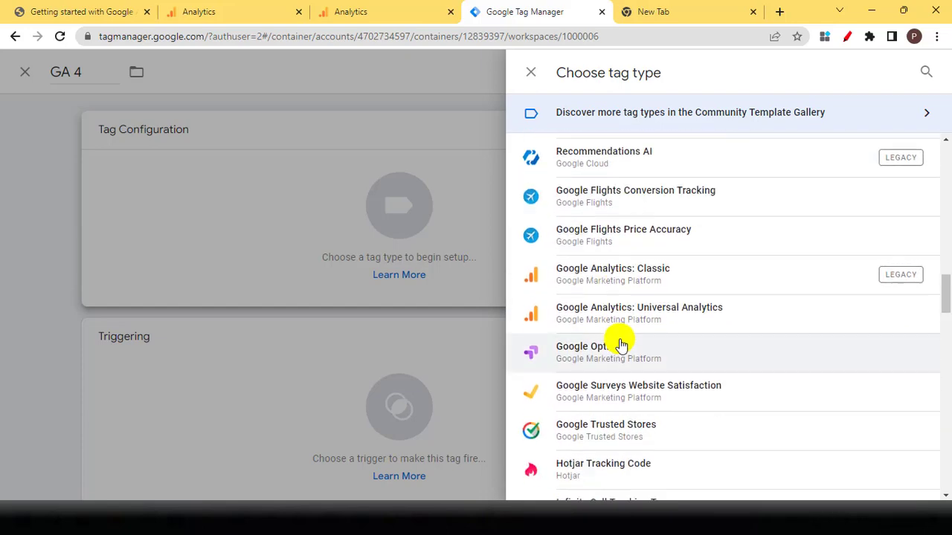
scroll(616, 331, "down", 2)
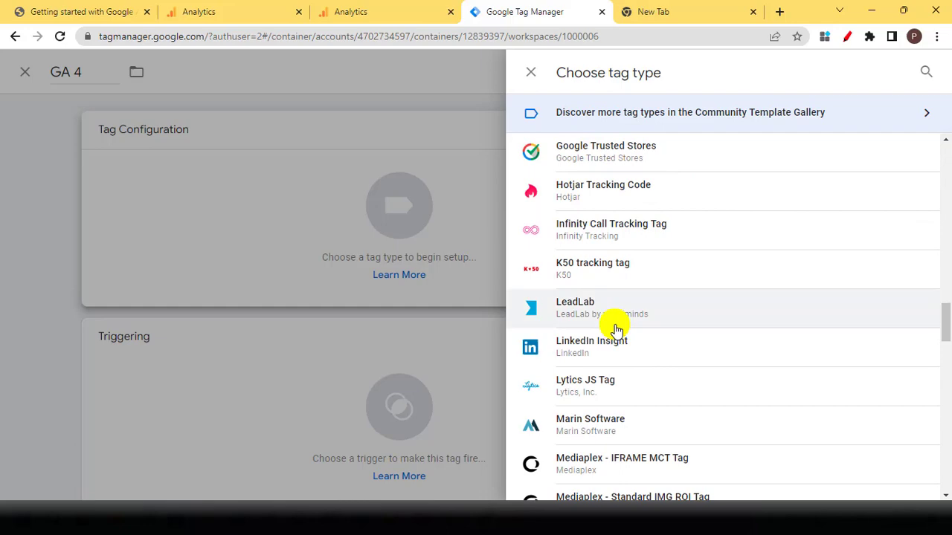
scroll(616, 327, "up", 5)
scroll(616, 328, "up", 7)
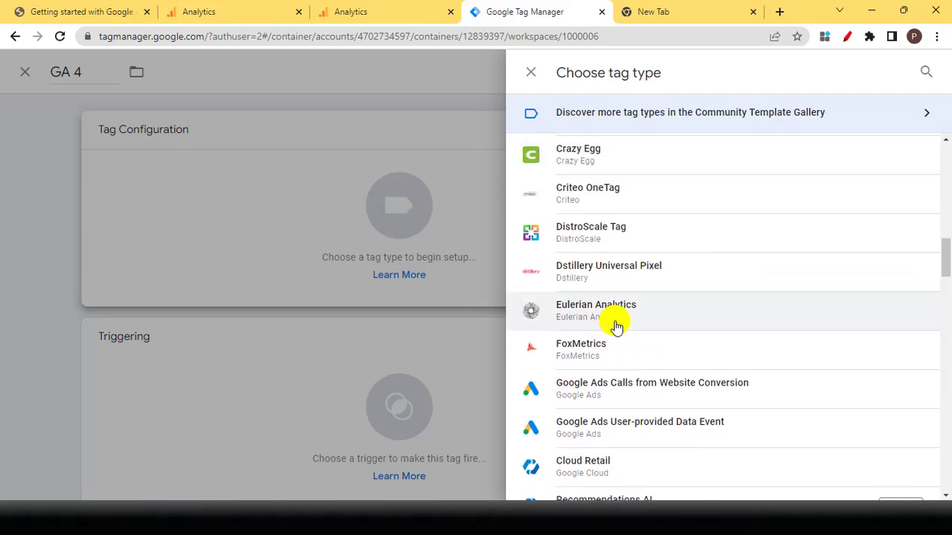
scroll(617, 324, "up", 1)
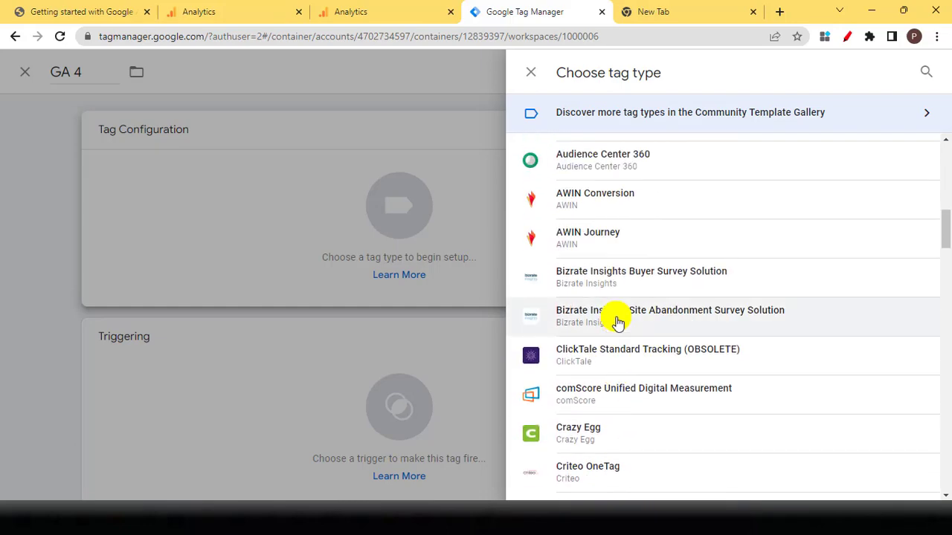
scroll(630, 312, "up", 3)
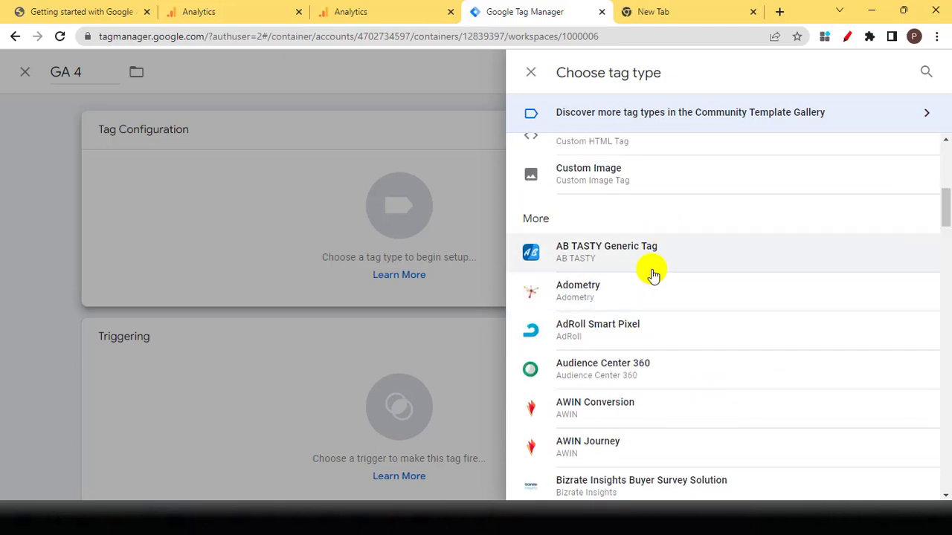
scroll(643, 275, "up", 2)
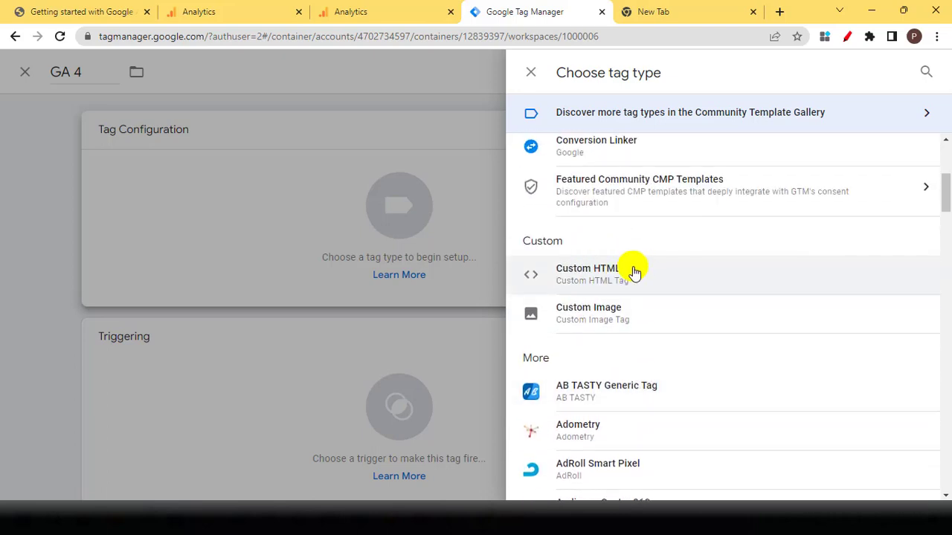
left_click(389, 13)
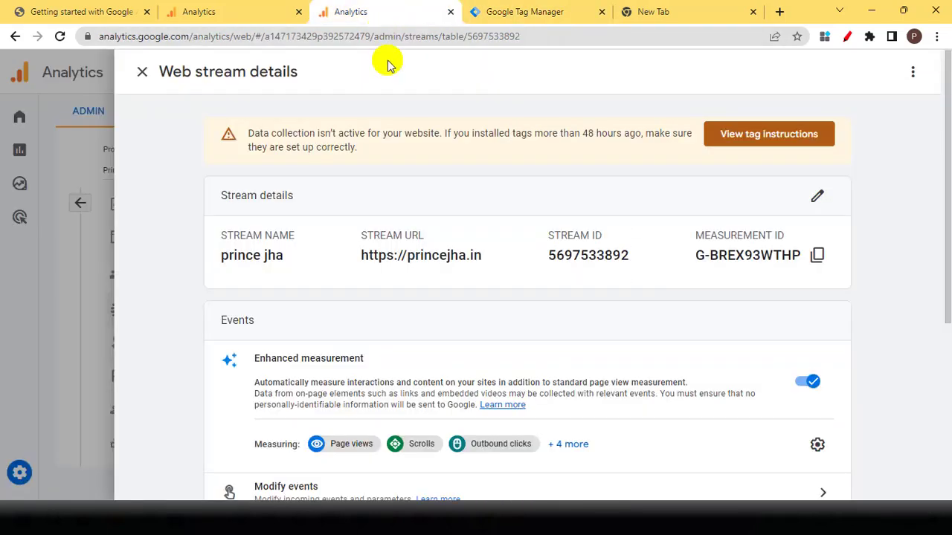
Make GA 4 a Custom HTML tag and paste in the 9-line gtag.js script.
scroll(505, 260, "down", 2)
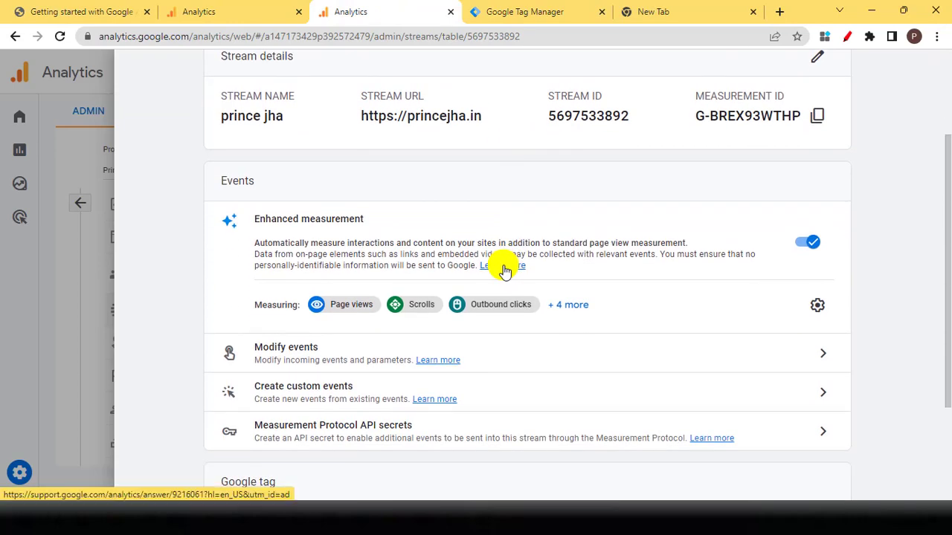
scroll(494, 253, "up", 2)
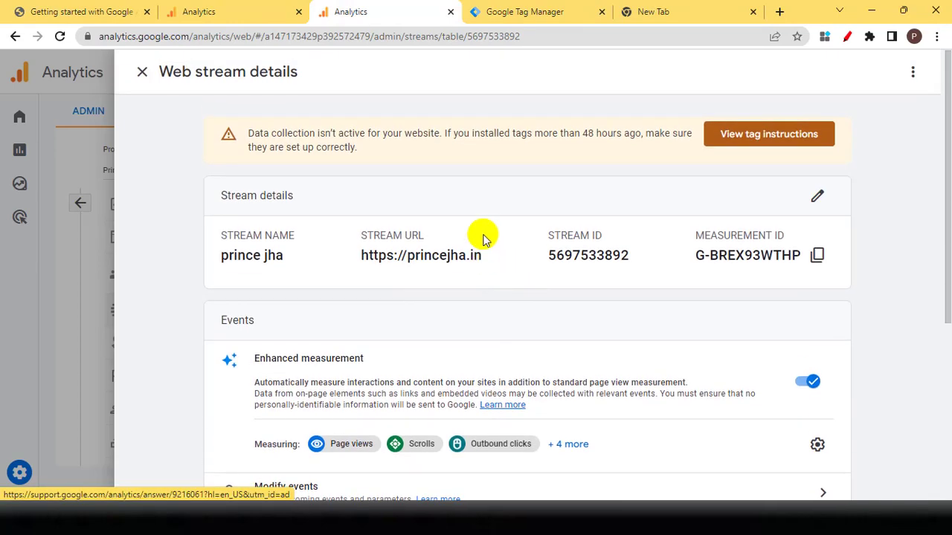
left_click(532, 6)
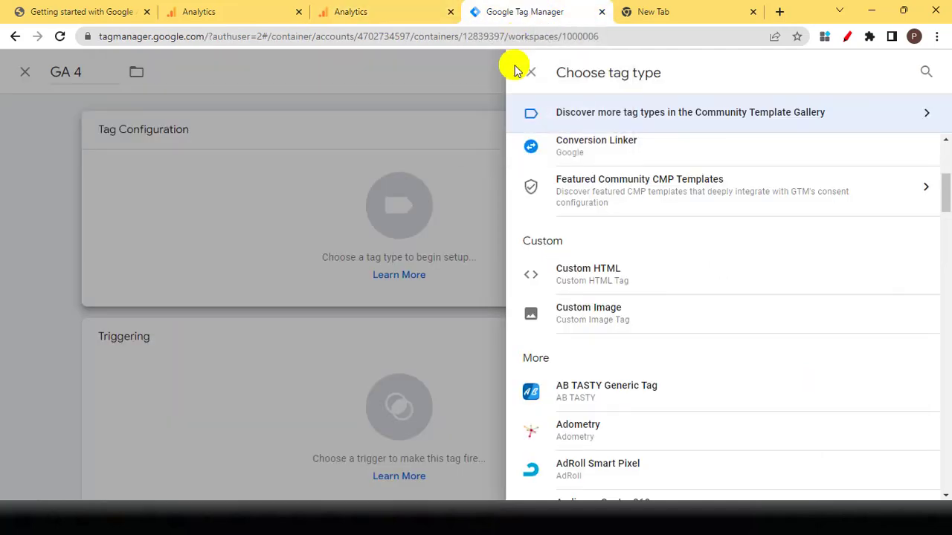
left_click(598, 280)
left_click(340, 286)
right_click(340, 287)
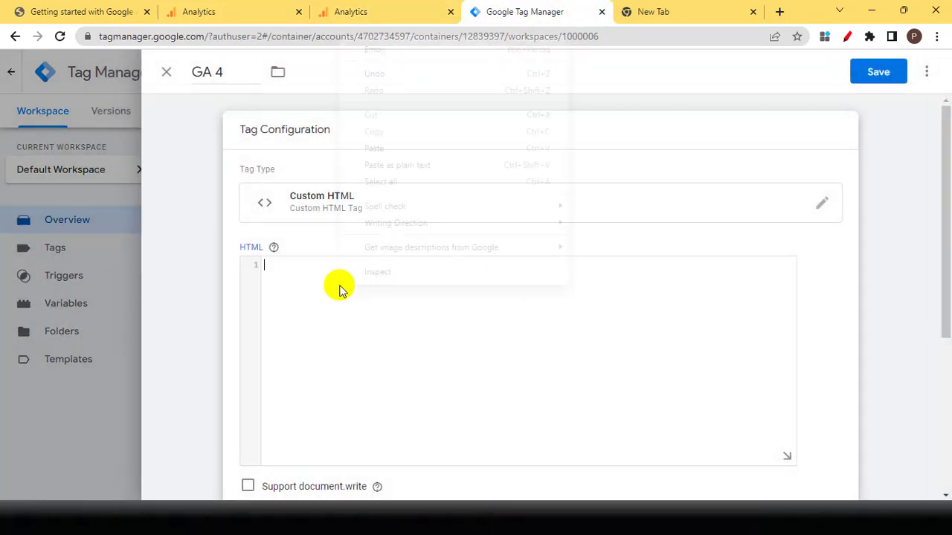
left_click(376, 147)
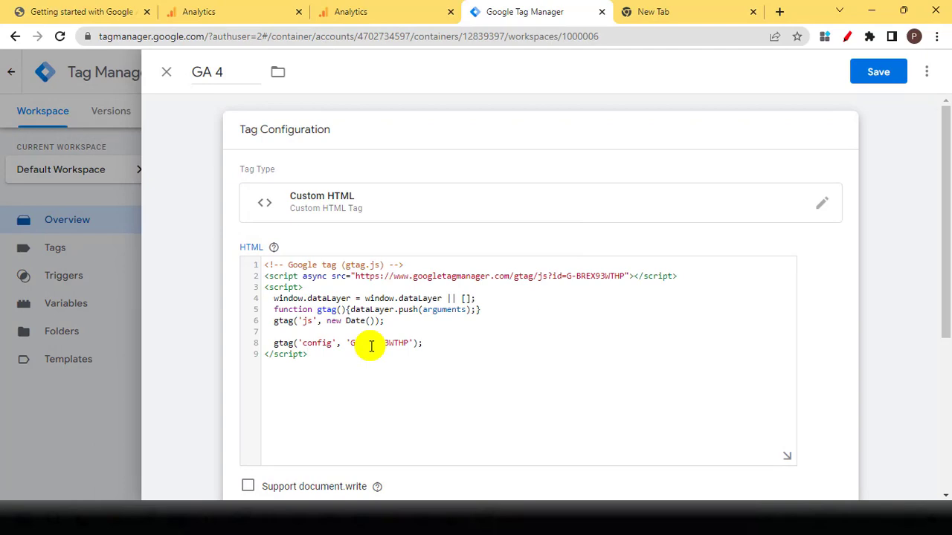
left_click_drag(318, 355, 265, 266)
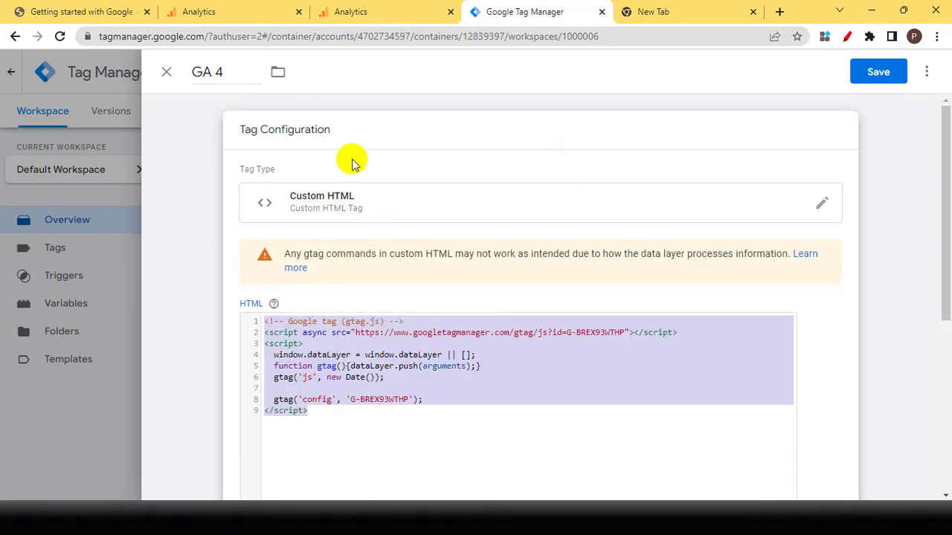
Change the GA 4 tag type to Google Analytics: GA4 Configuration.
left_click(822, 203)
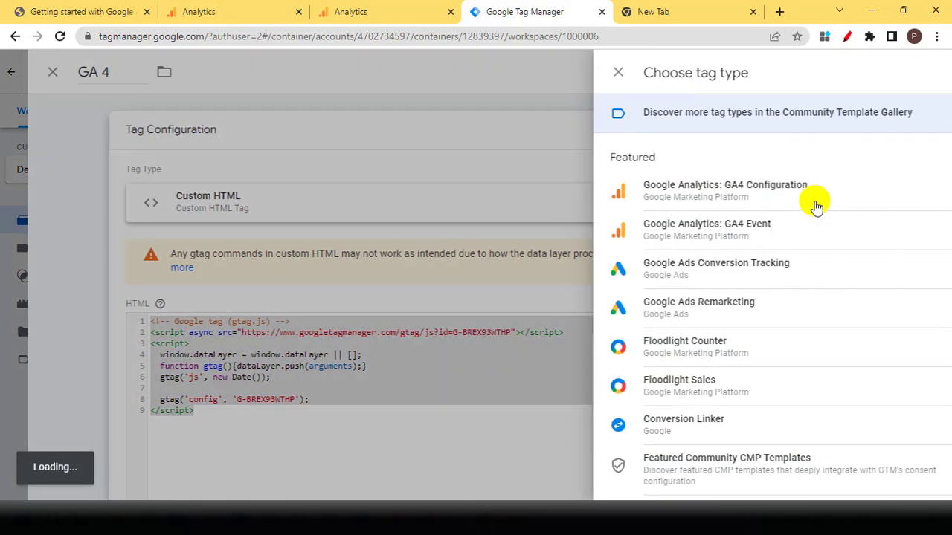
left_click(678, 191)
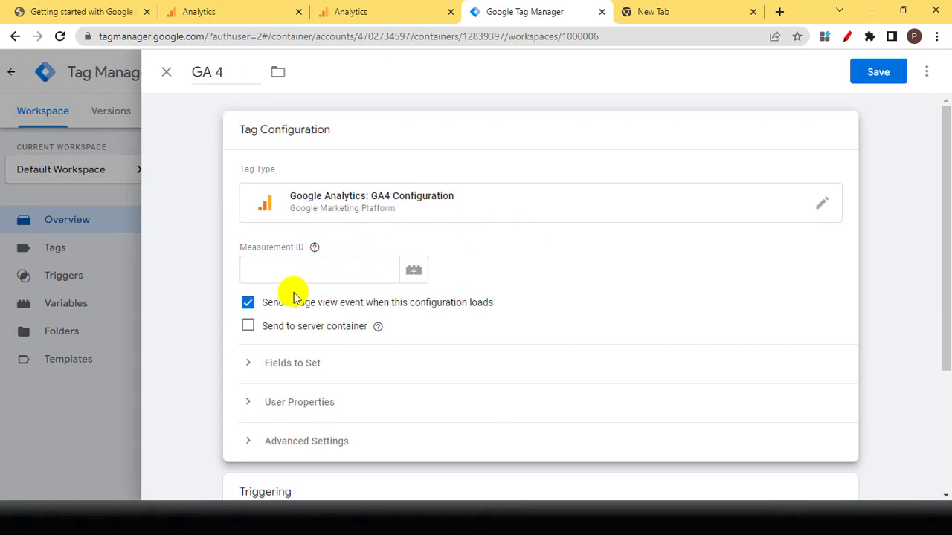
scroll(306, 274, "down", 1)
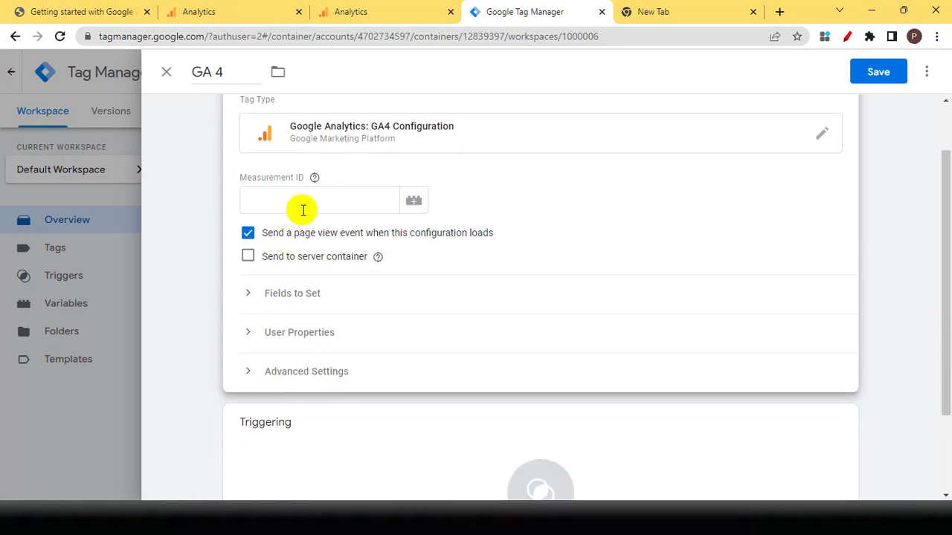
Copy the web stream's measurement ID from Analytics into the tag's Measurement ID field.
left_click(383, 8)
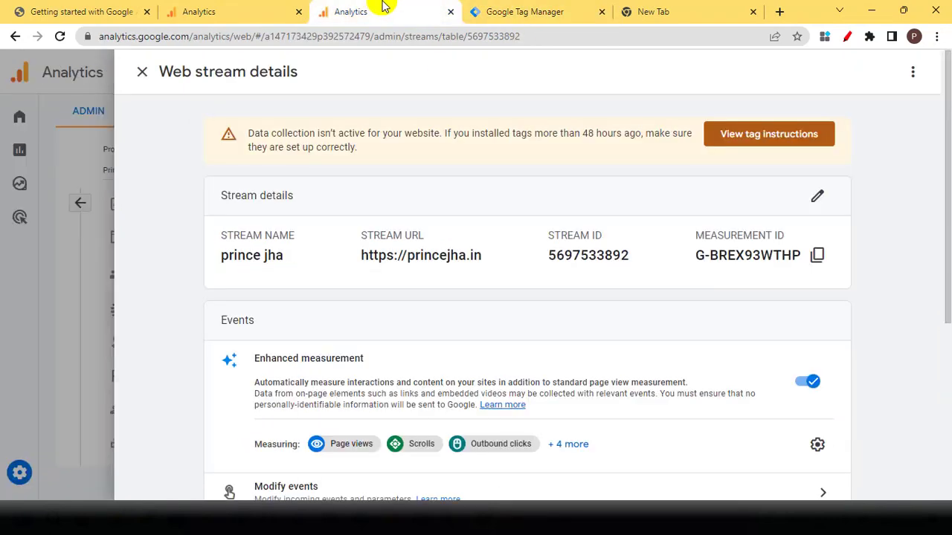
left_click(812, 260)
left_click(471, 10)
left_click(355, 201)
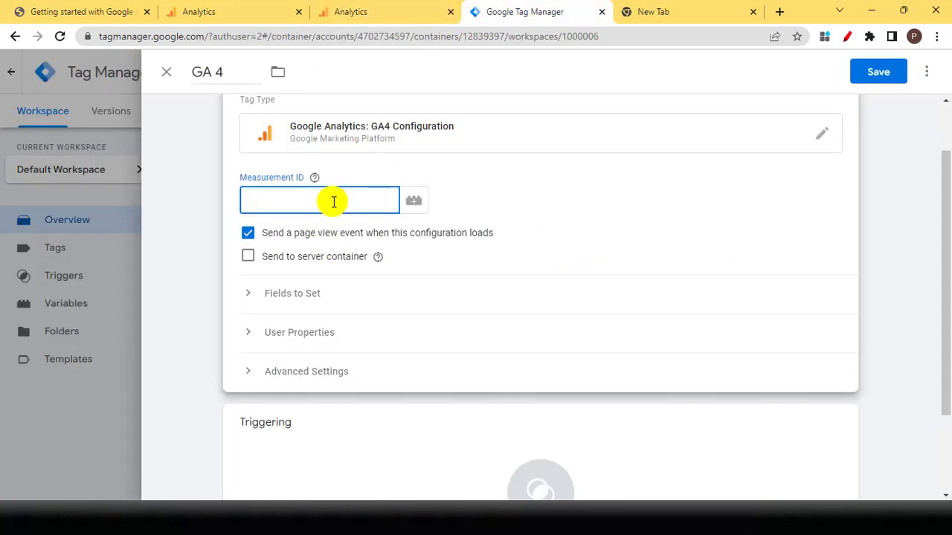
right_click(334, 206)
left_click(370, 315)
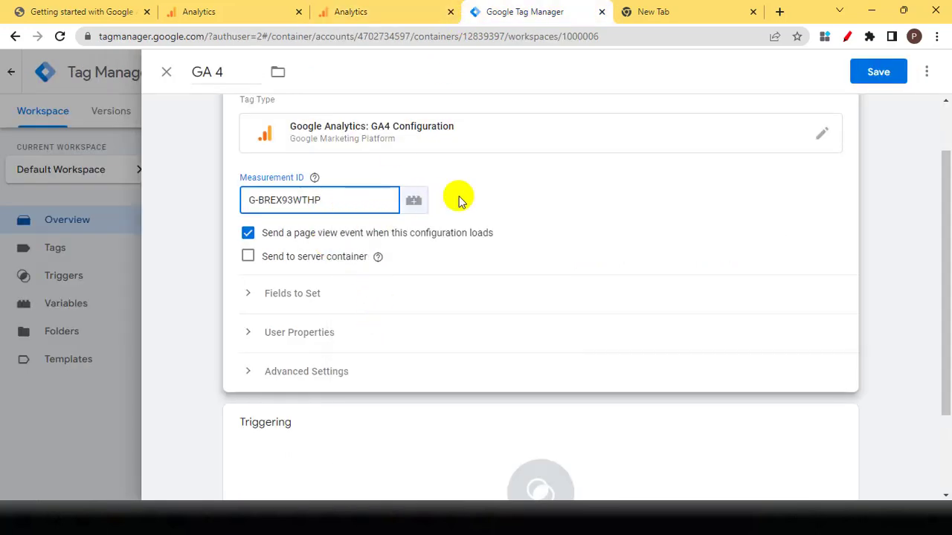
left_click(418, 204)
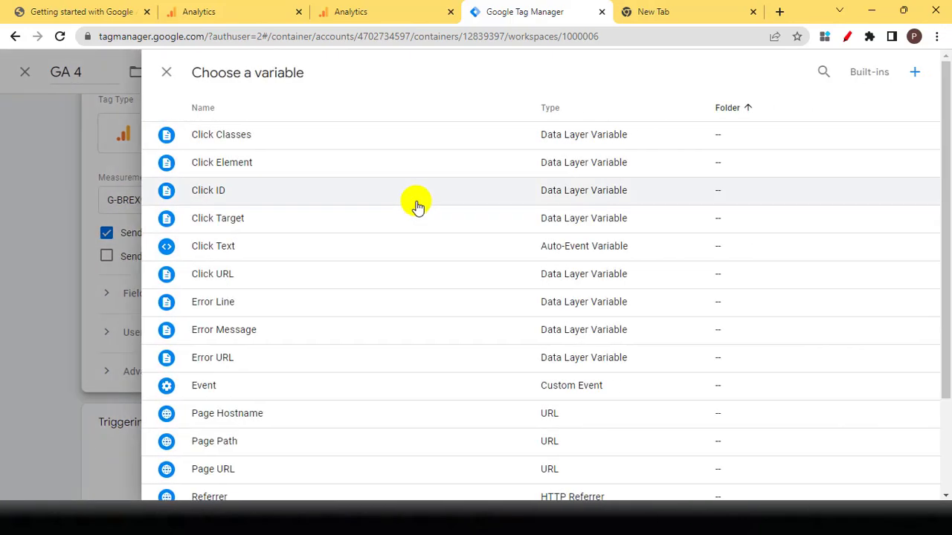
Dismiss the variable list without choosing one and review the GA 4 tag settings.
scroll(414, 212, "down", 2)
scroll(413, 212, "up", 2)
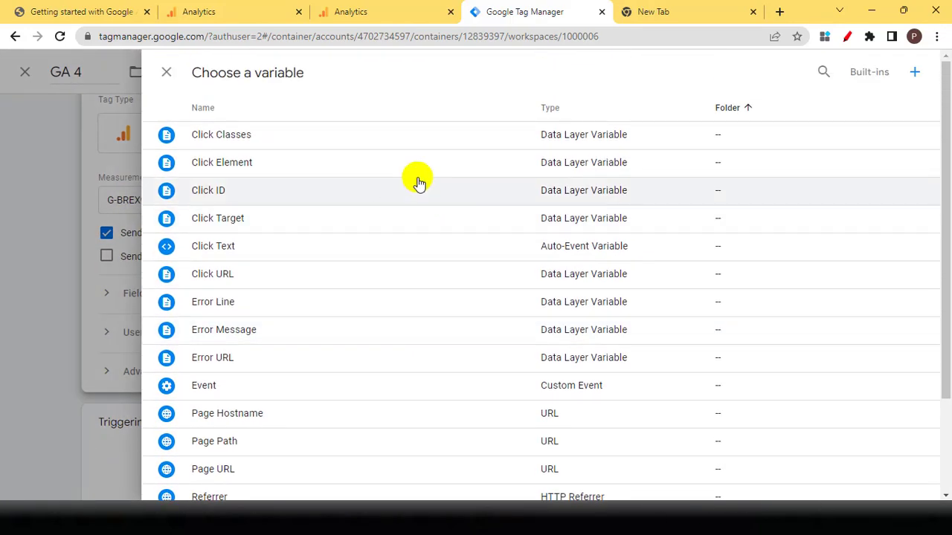
left_click(172, 74)
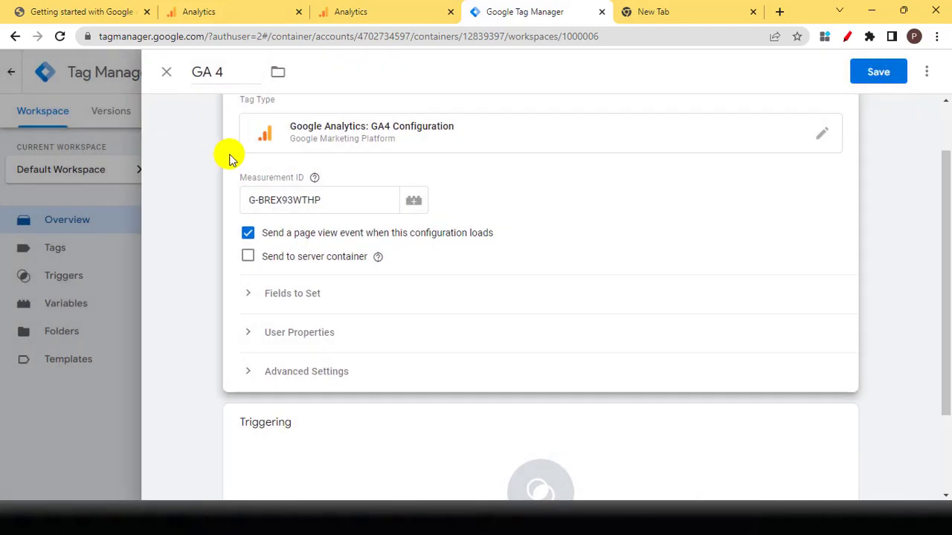
scroll(558, 193, "up", 1)
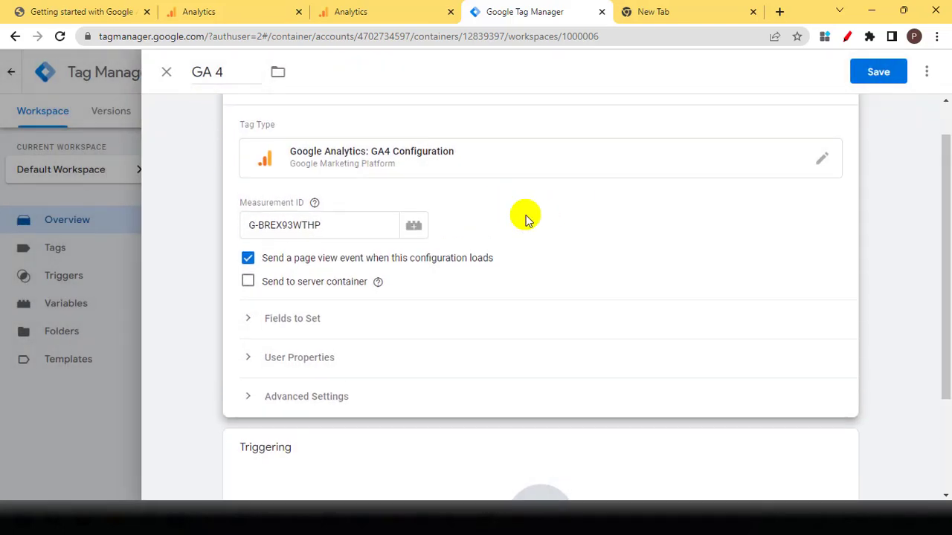
scroll(324, 341, "down", 1)
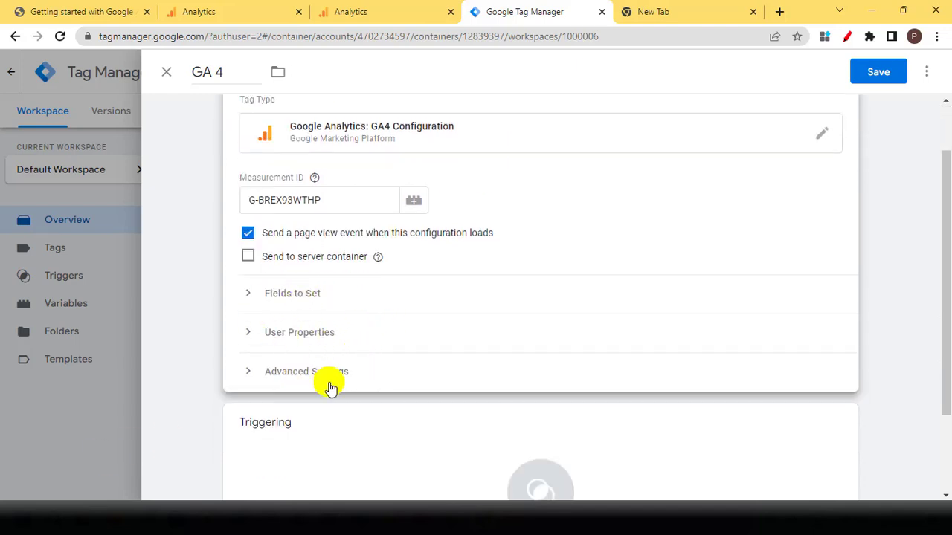
scroll(324, 383, "down", 2)
scroll(297, 371, "up", 3)
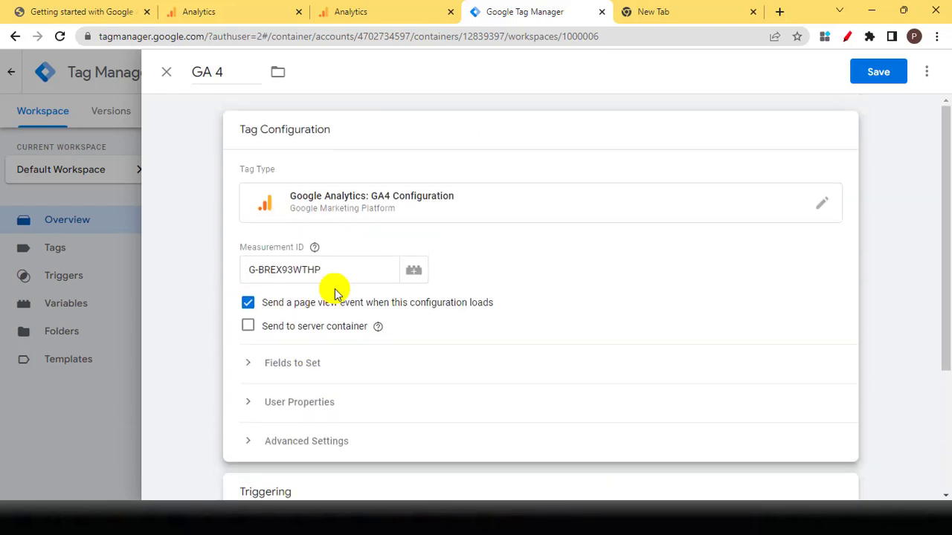
Verify the Measurement ID value, then bring up the trigger chooser for the tag.
left_click(279, 273)
triple_click(329, 278)
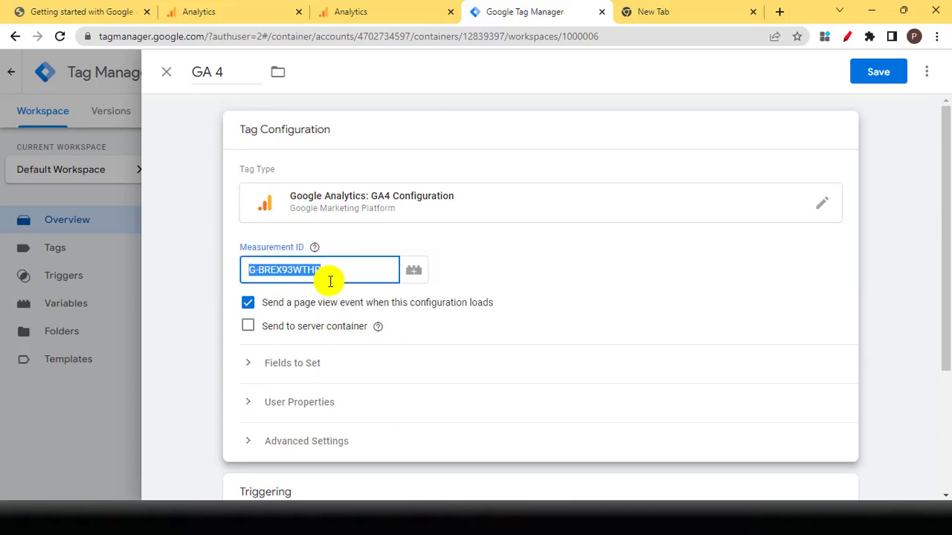
left_click(496, 253)
scroll(494, 256, "down", 4)
left_click(541, 380)
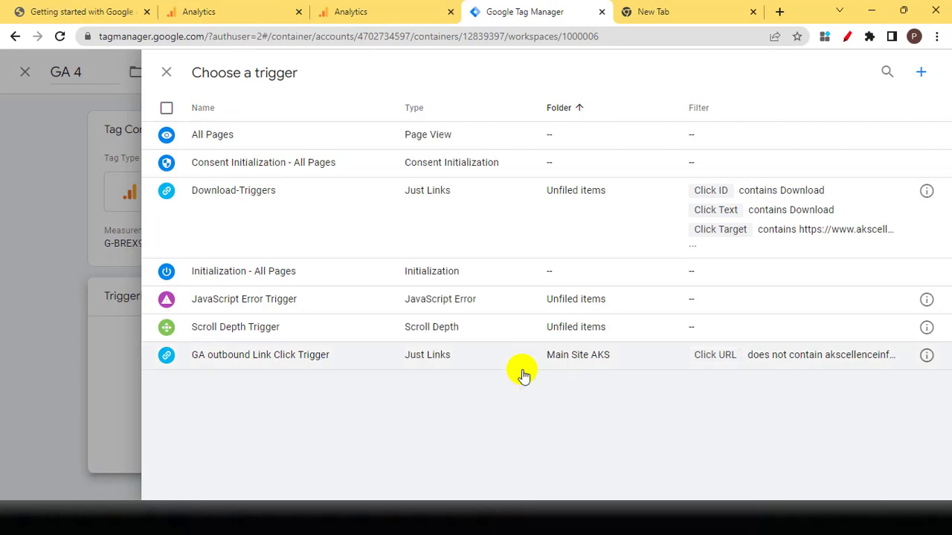
Attach the All Pages trigger to the GA 4 tag and save it.
left_click(199, 145)
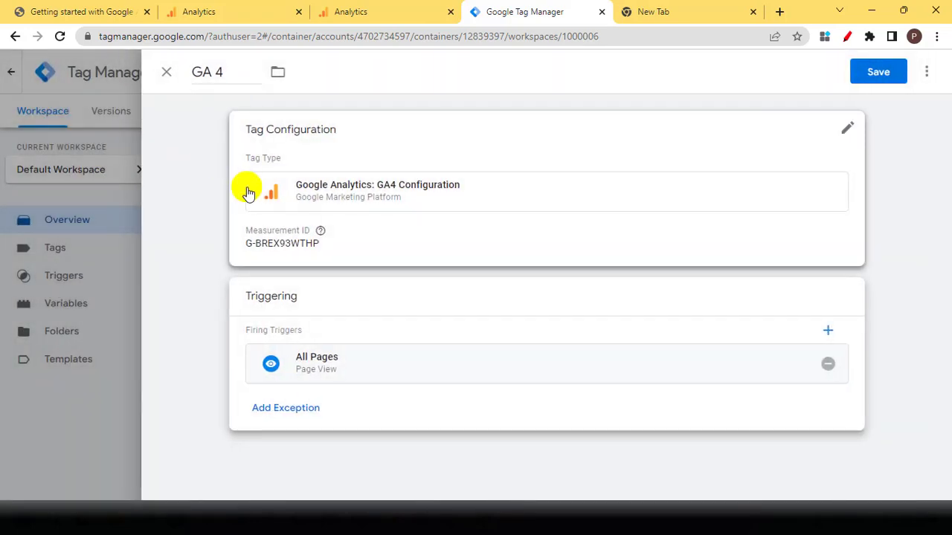
left_click(871, 73)
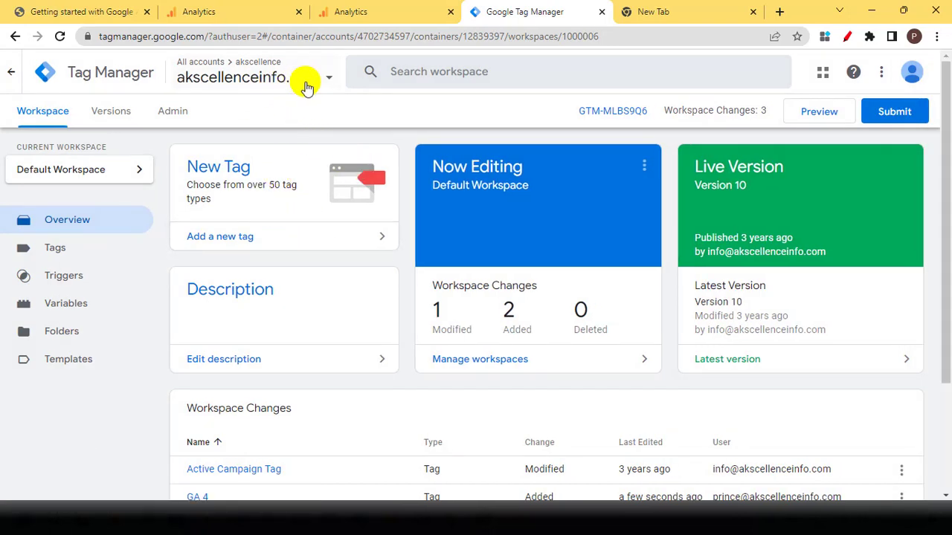
Compare the Analytics stream details with the Tag Manager workspace overview, selecting the stream name.
left_click(383, 13)
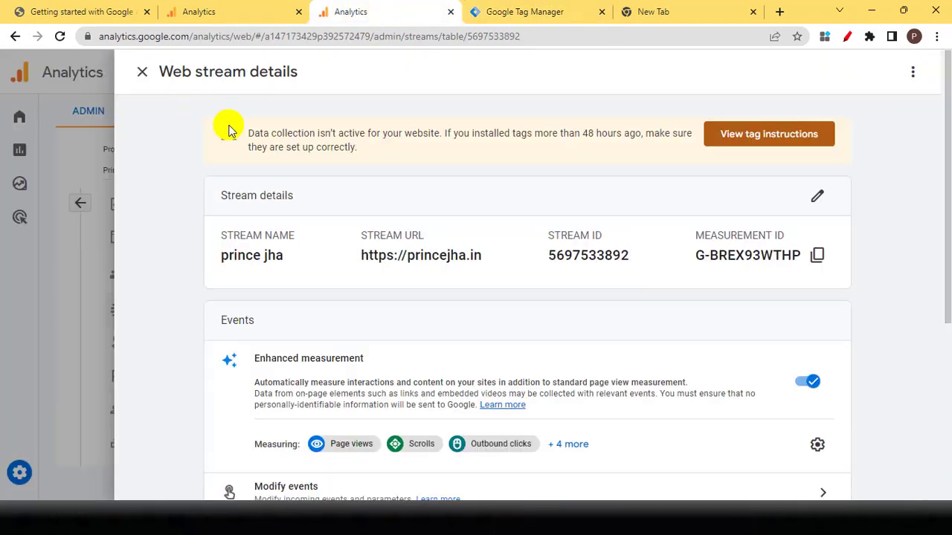
left_click(625, 10)
left_click(500, 13)
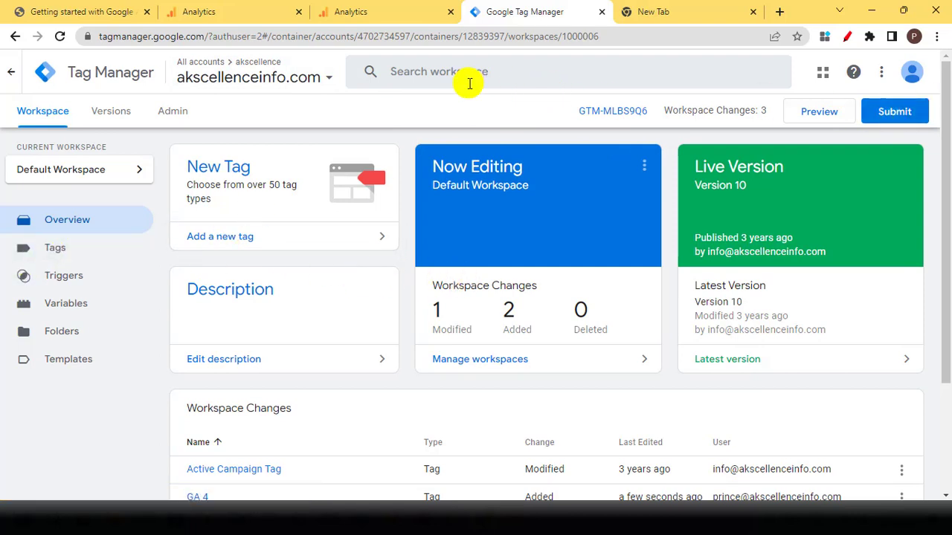
left_click(376, 11)
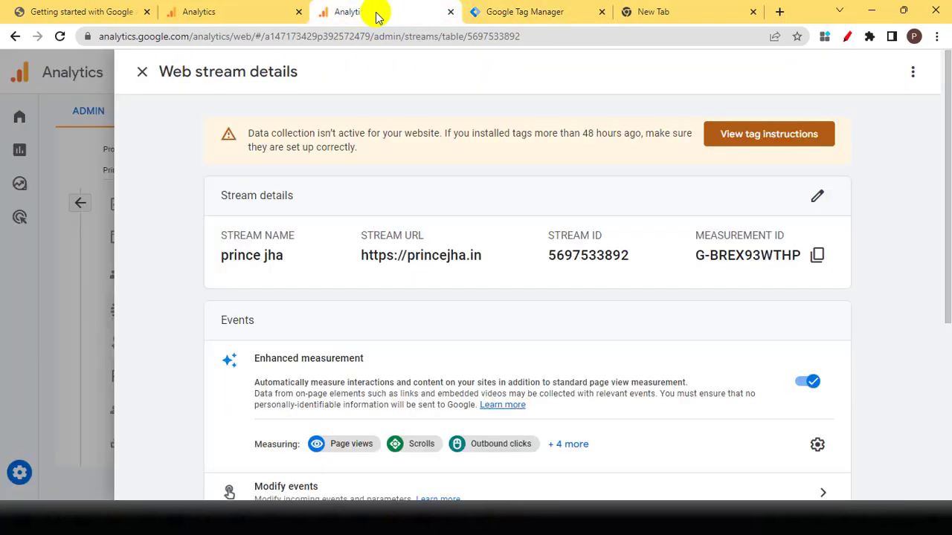
left_click_drag(221, 255, 282, 257)
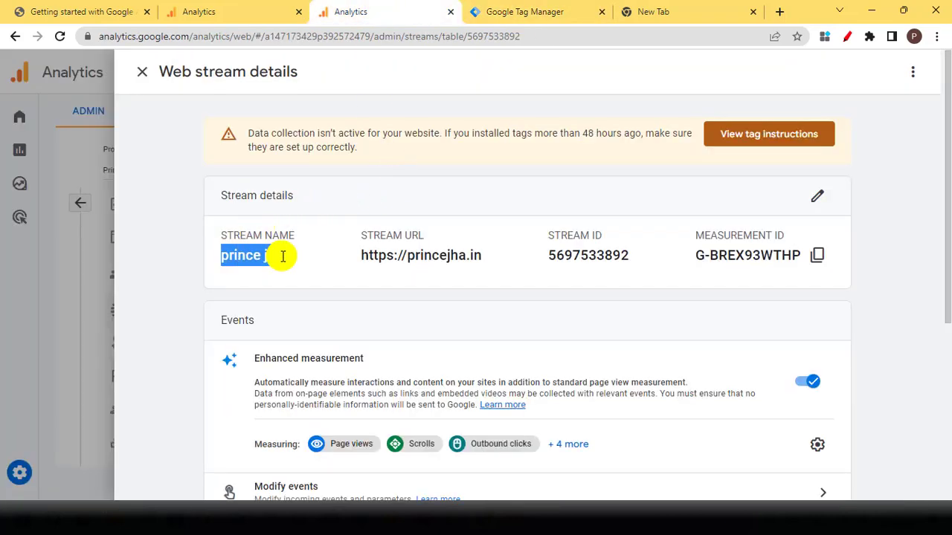
left_click(488, 9)
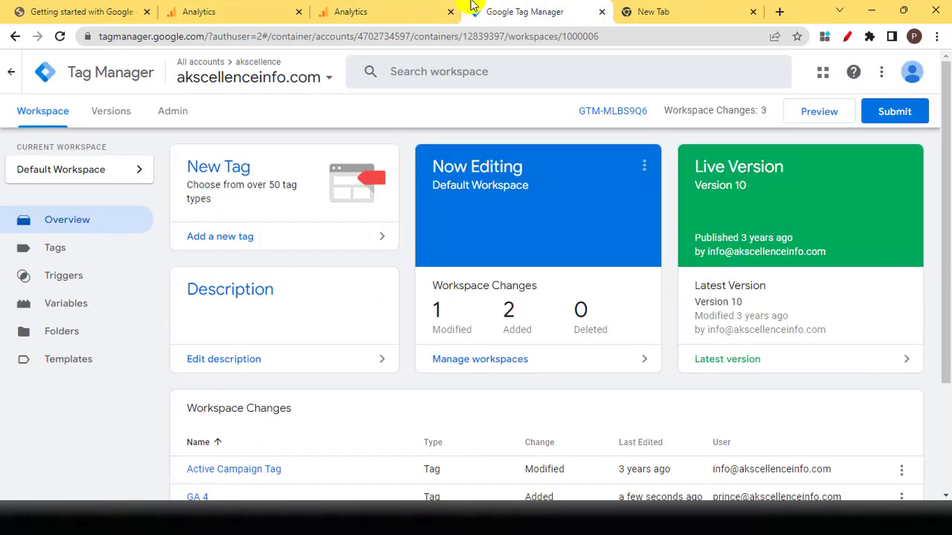
left_click(375, 11)
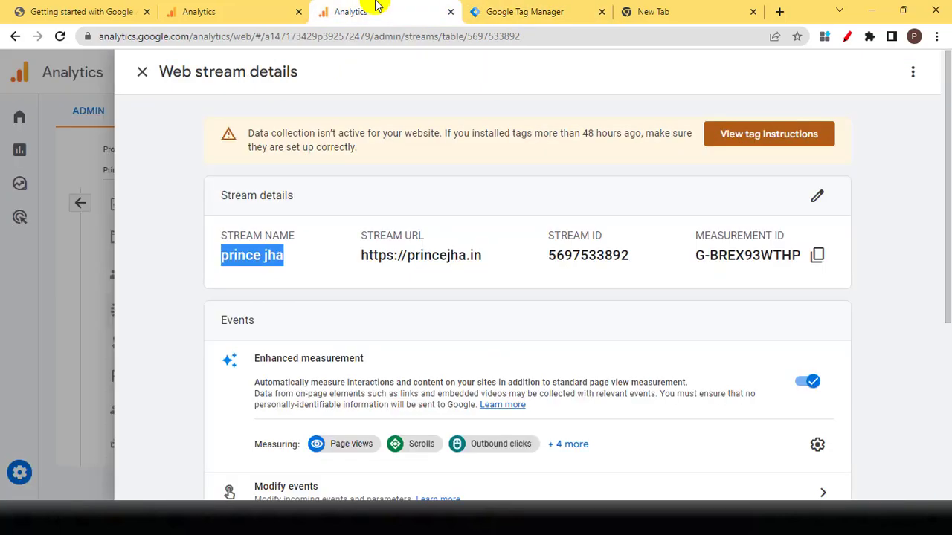
Reopen the website's data stream and bring up its Google tag installation instructions.
left_click(142, 79)
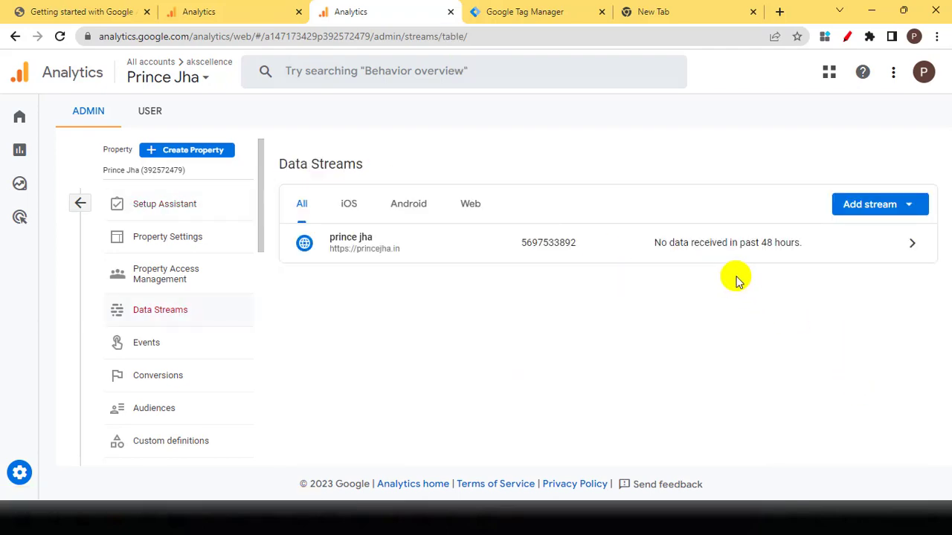
left_click(901, 245)
scroll(609, 312, "down", 4)
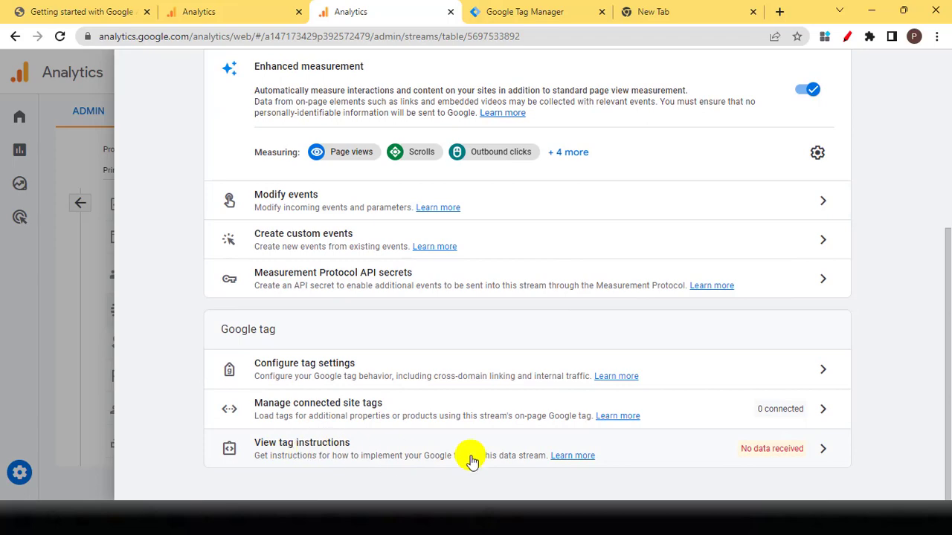
left_click(823, 453)
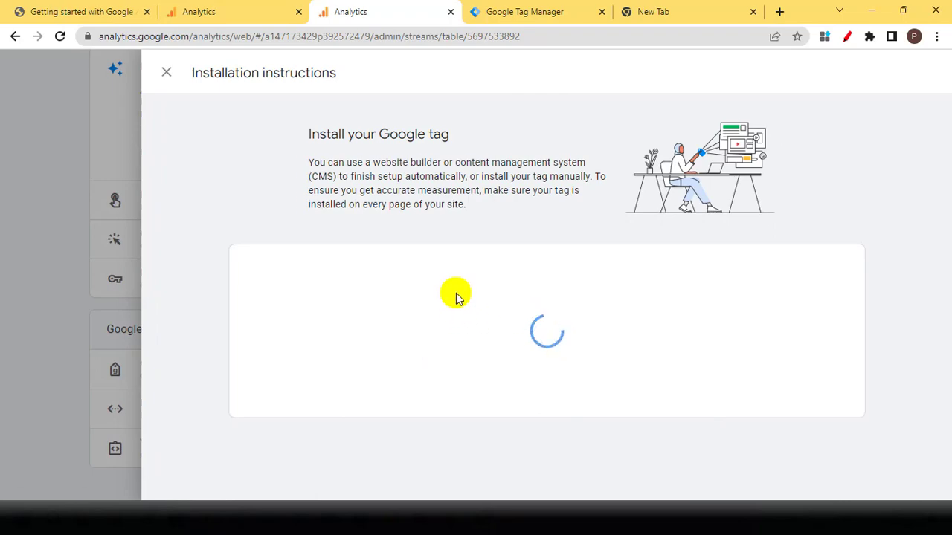
Read through the Install your Google tag instructions for the site's platform.
scroll(453, 294, "down", 3)
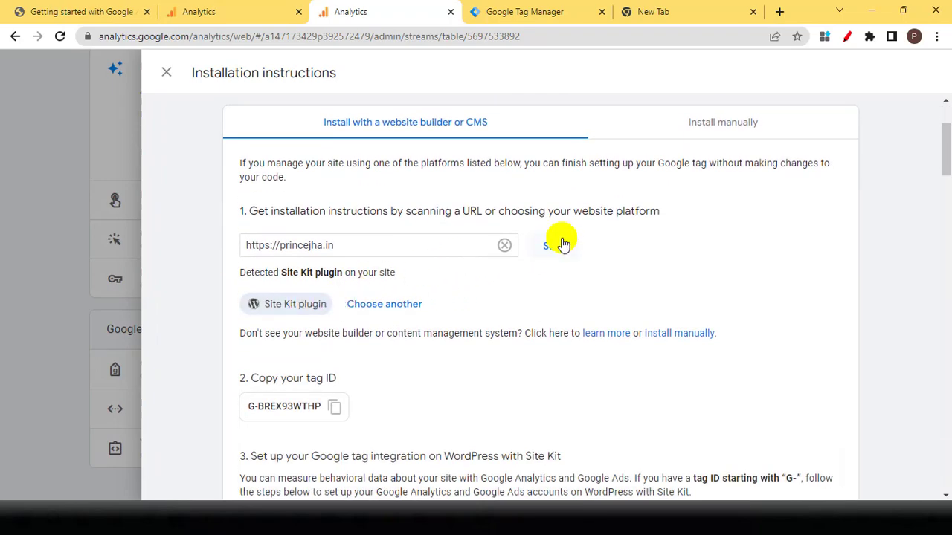
left_click(559, 245)
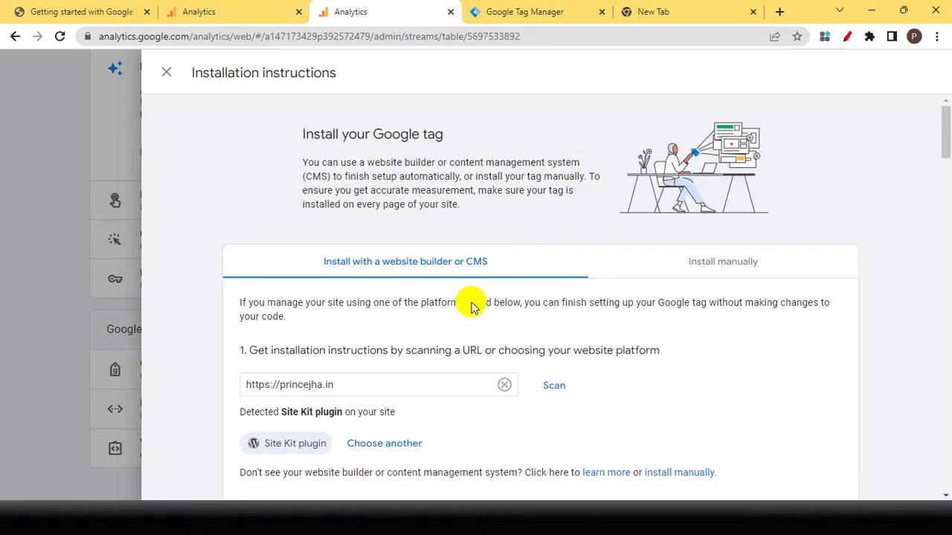
scroll(364, 327, "down", 2)
scroll(284, 319, "down", 2)
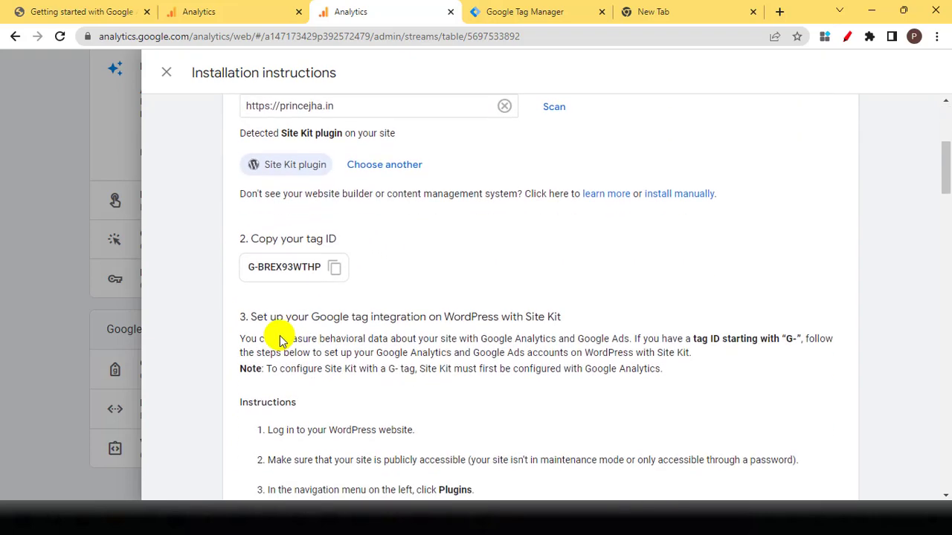
scroll(290, 342, "down", 2)
scroll(292, 362, "down", 9)
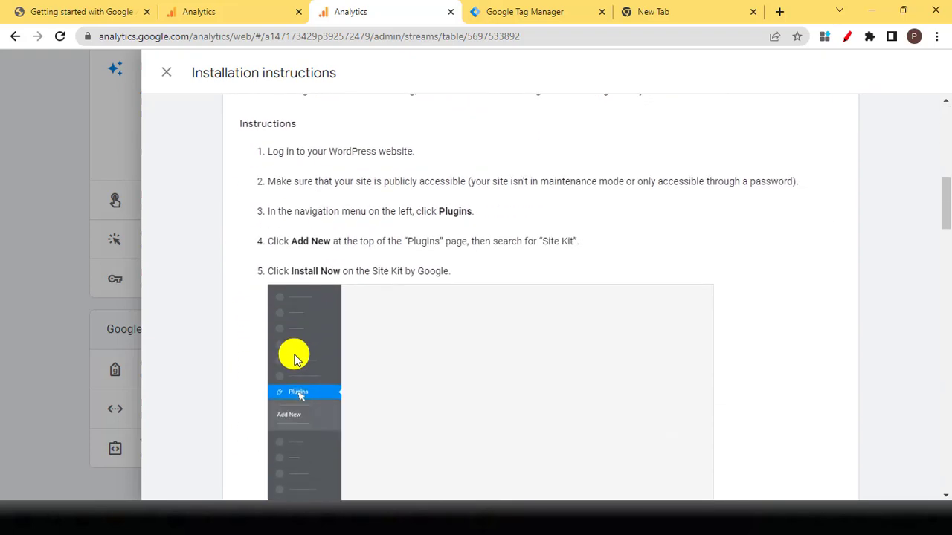
scroll(391, 327, "up", 7)
scroll(393, 324, "up", 8)
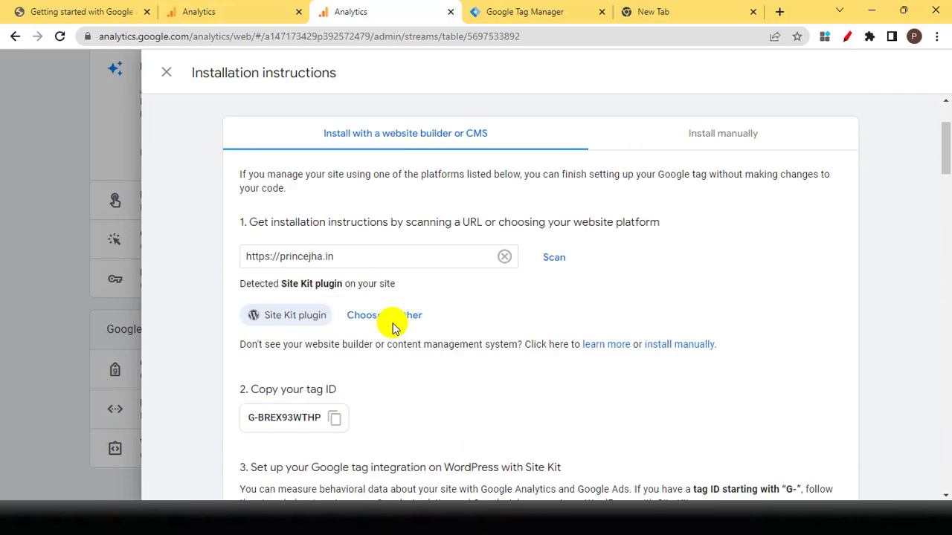
Switch the website platform to Shopify and read its setup instructions.
left_click(385, 375)
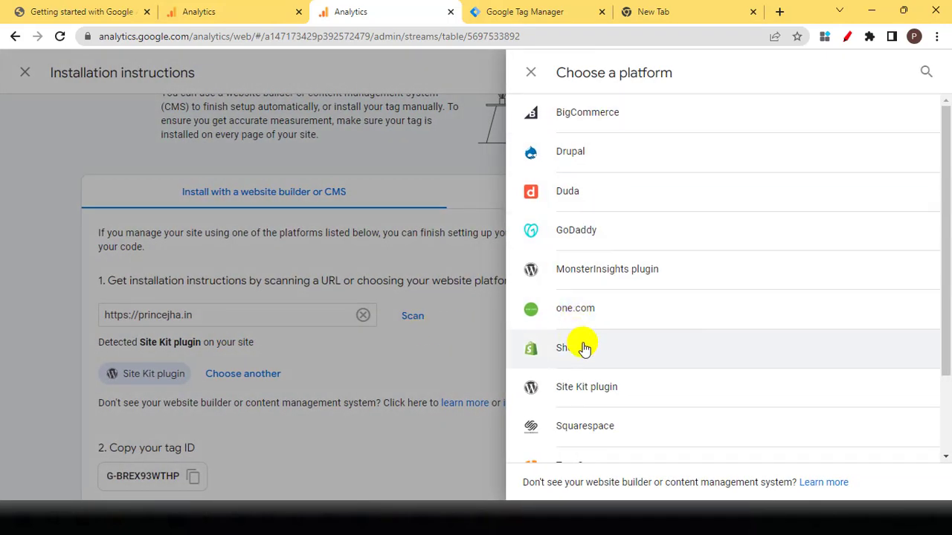
left_click(583, 346)
scroll(461, 319, "down", 3)
scroll(442, 320, "down", 7)
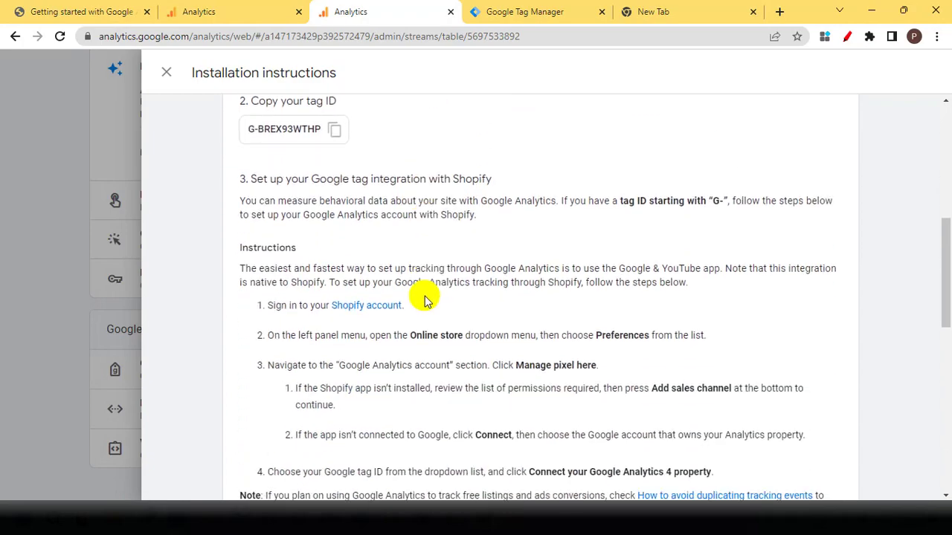
scroll(425, 288, "down", 1)
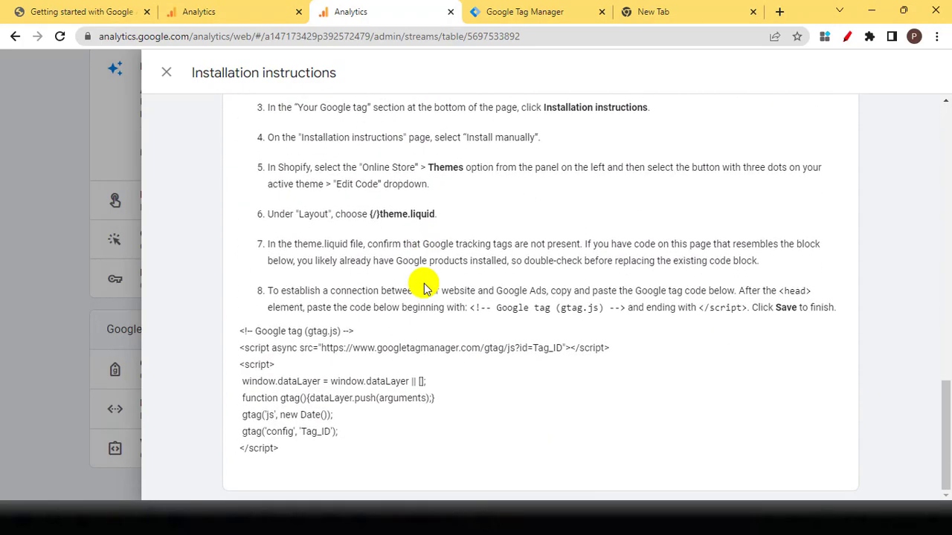
scroll(426, 282, "up", 15)
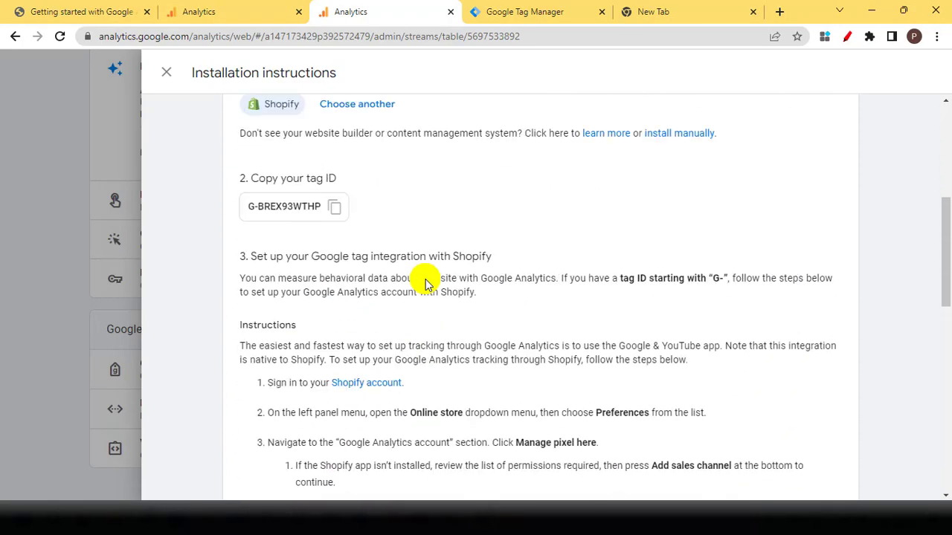
scroll(426, 281, "up", 2)
Review the Wix instructions, then view the manual gtag.js install code and close the panel.
left_click(368, 329)
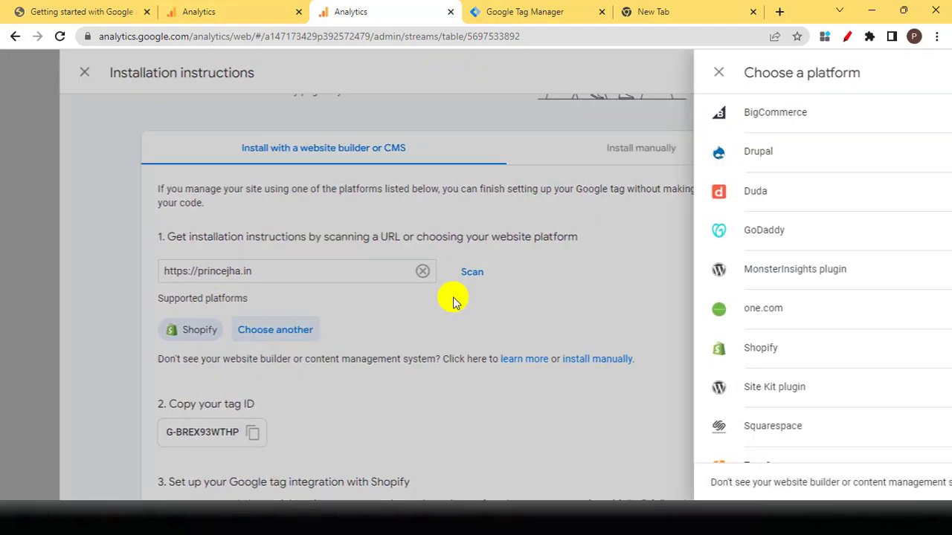
scroll(601, 319, "down", 3)
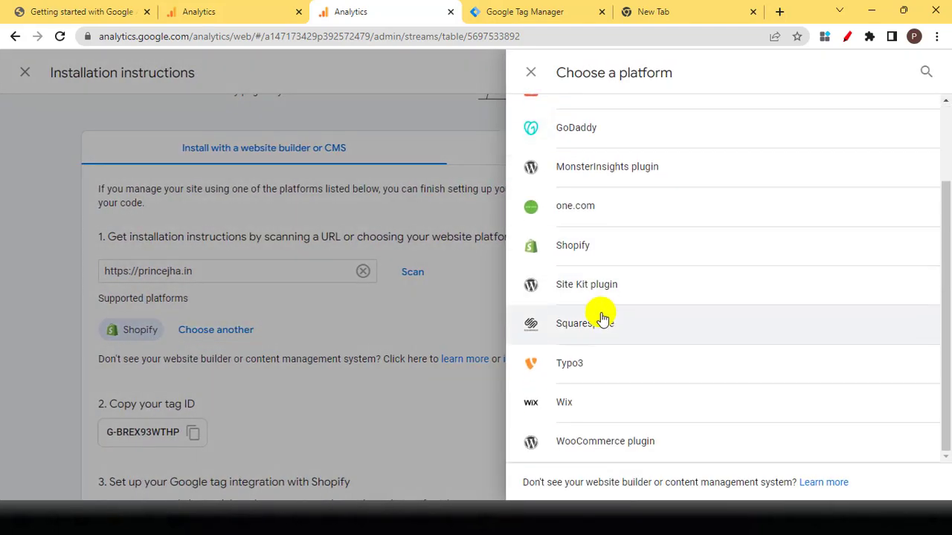
left_click(581, 402)
scroll(405, 301, "down", 6)
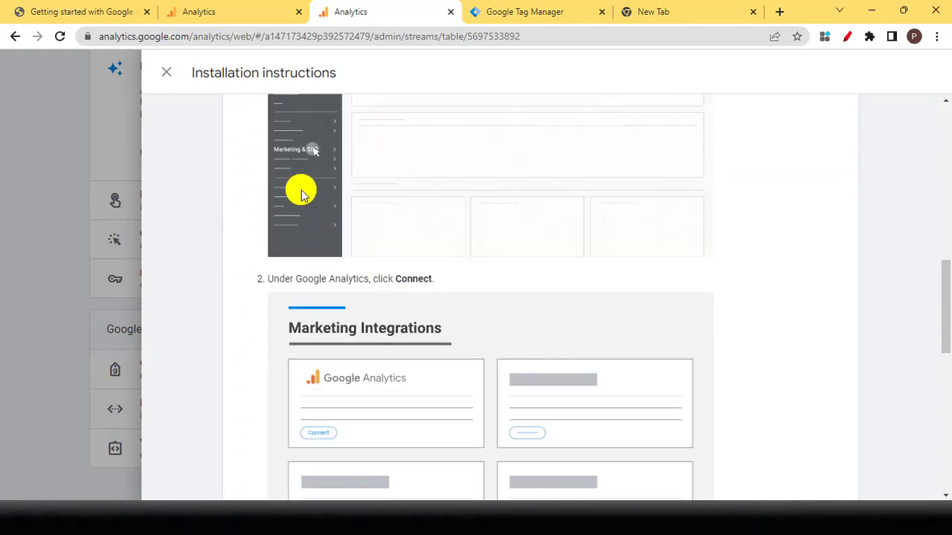
scroll(416, 194, "down", 3)
scroll(425, 261, "down", 2)
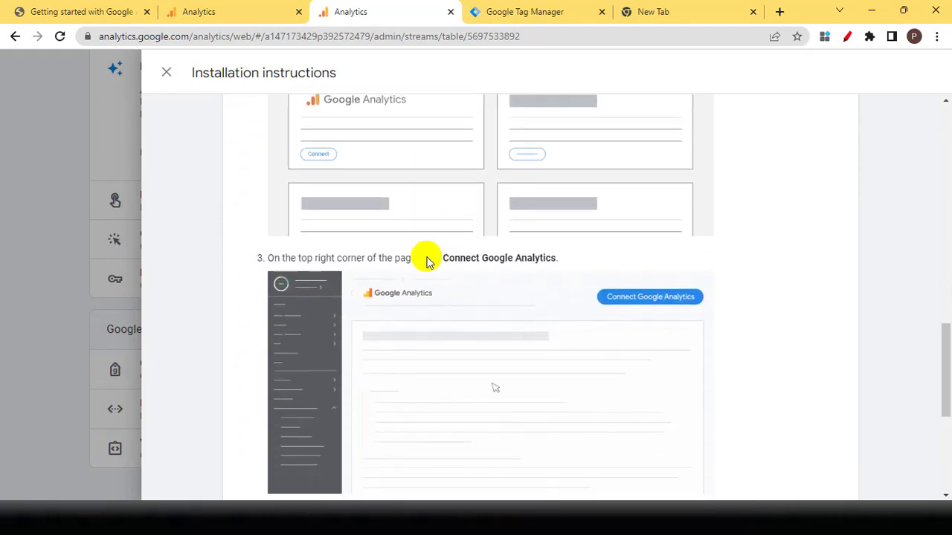
scroll(425, 257, "up", 13)
scroll(425, 253, "up", 1)
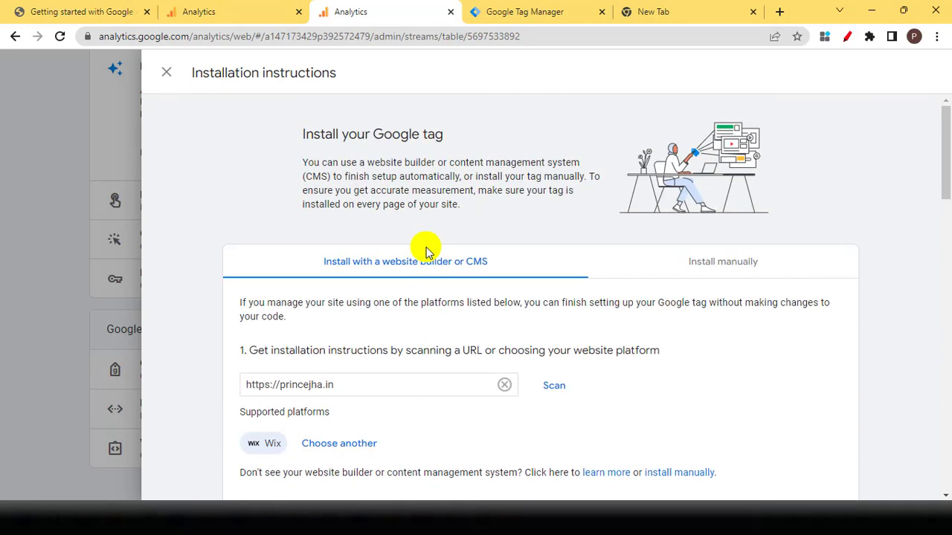
left_click(719, 272)
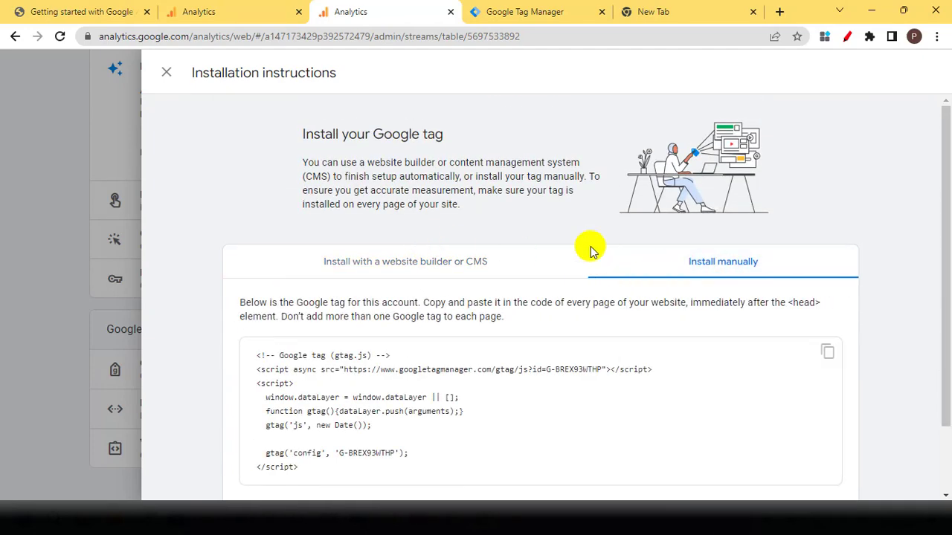
left_click(166, 72)
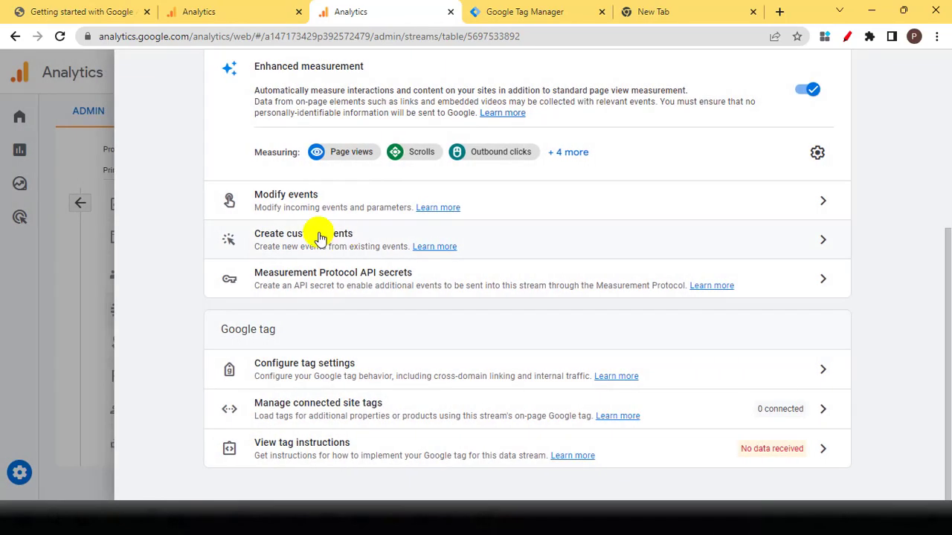
Close the stream drawer and go to the property's Home page.
left_click(140, 74)
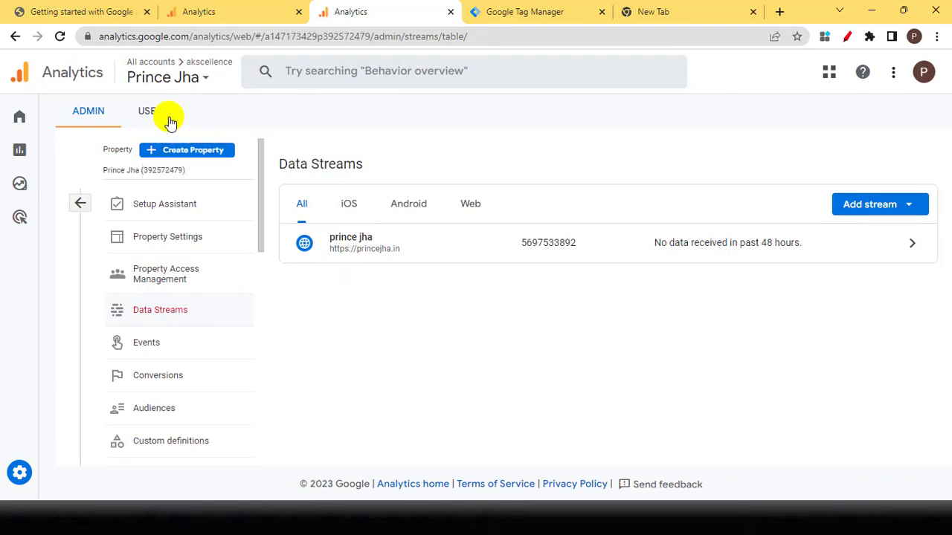
mouse_move(13, 116)
left_click(61, 117)
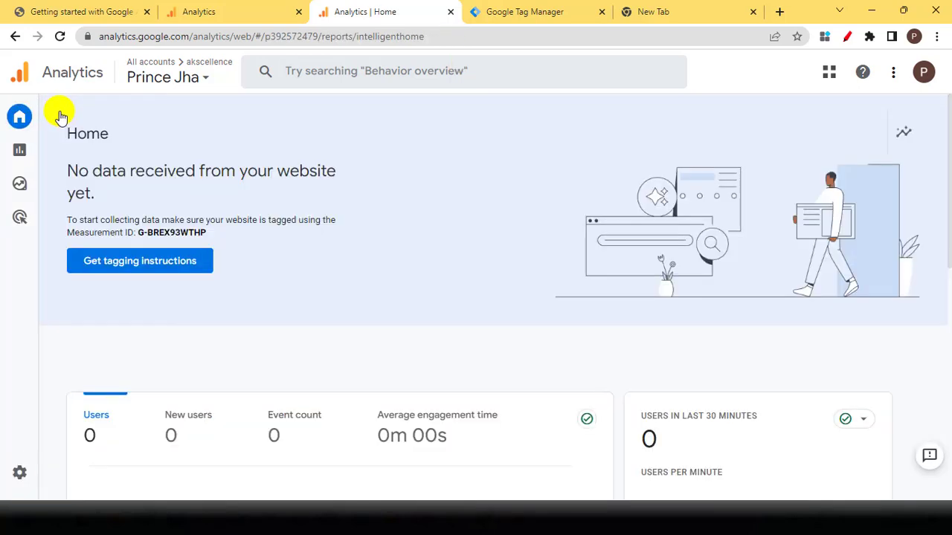
Switch to the Akscellence Info - GA4 property and read its Home overview banner.
left_click(191, 75)
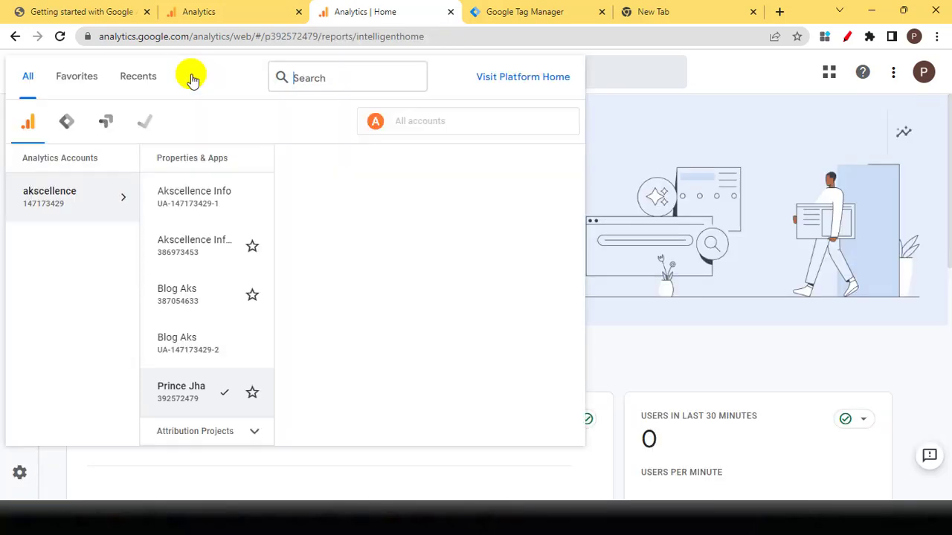
mouse_move(265, 266)
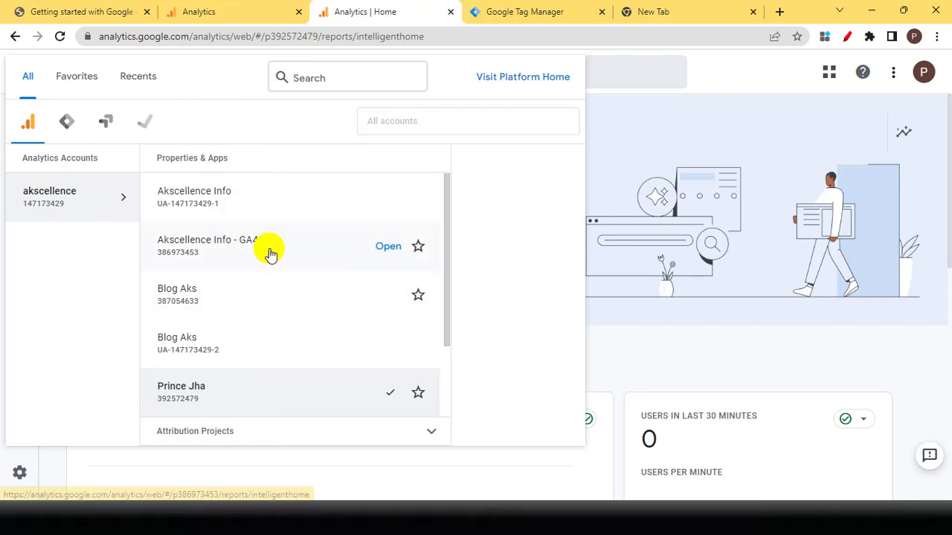
left_click(332, 248)
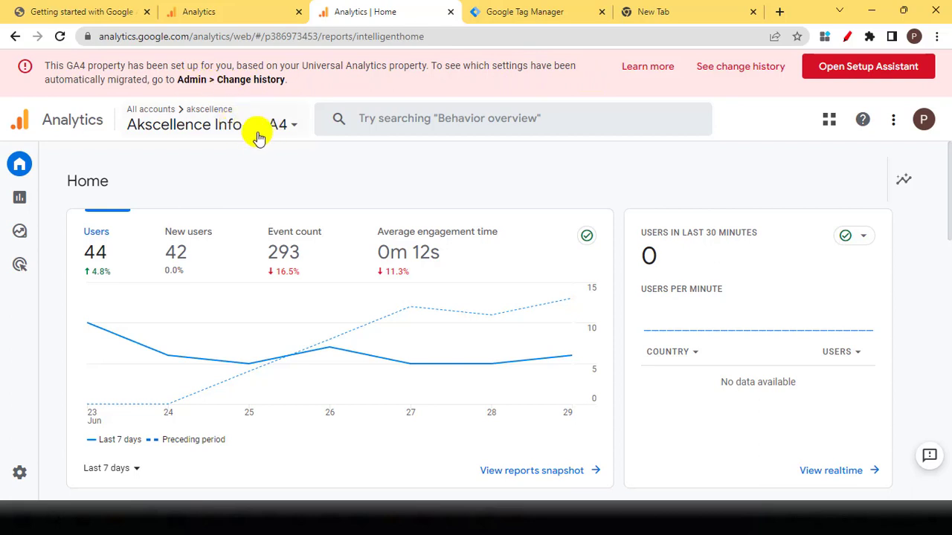
left_click_drag(178, 79, 288, 82)
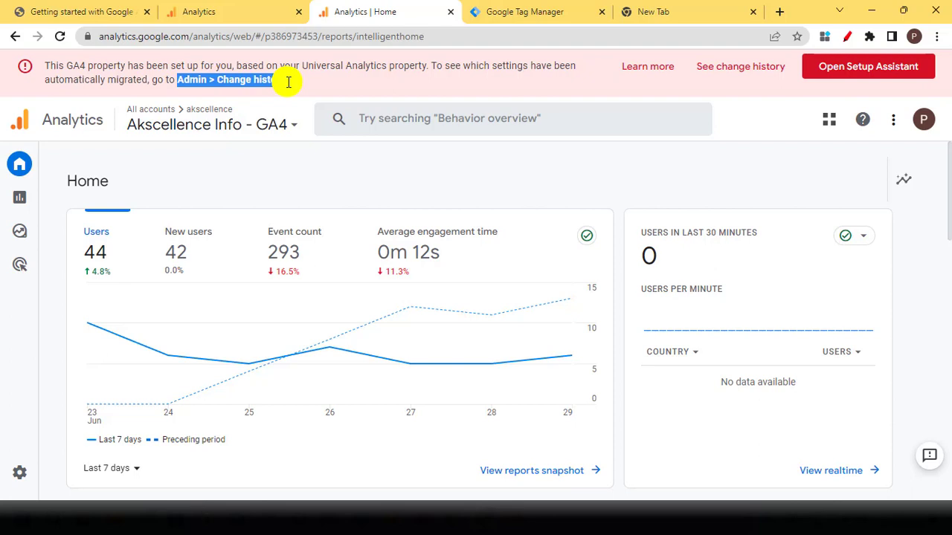
left_click(211, 148)
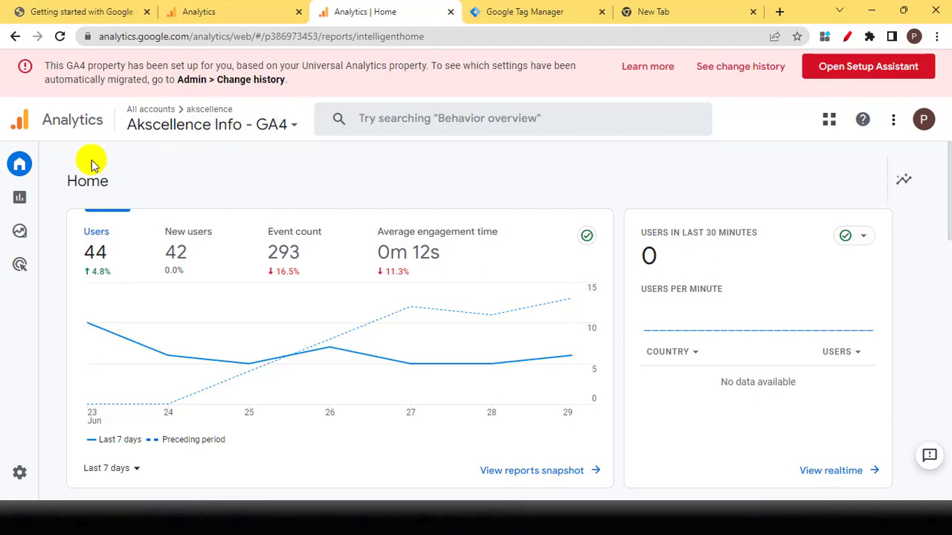
mouse_move(12, 172)
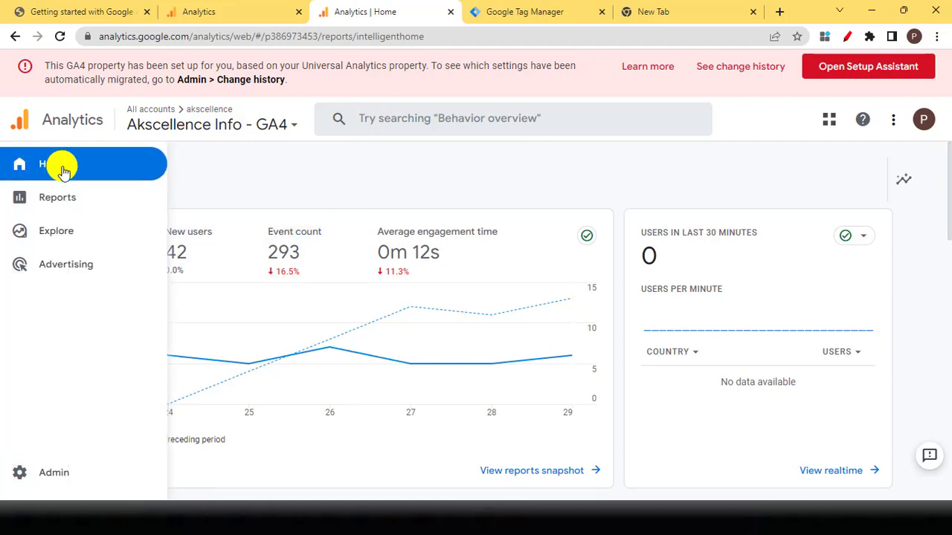
left_click(85, 162)
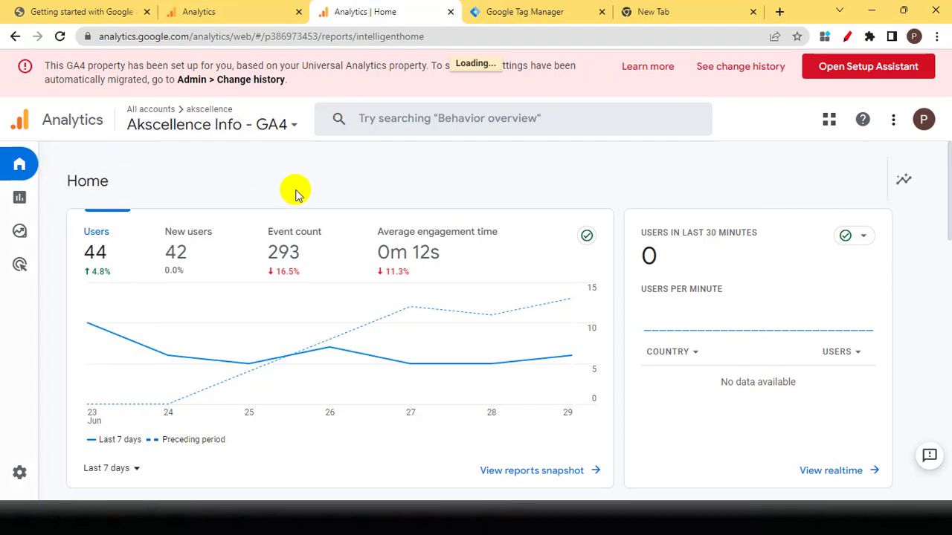
scroll(701, 261, "down", 3)
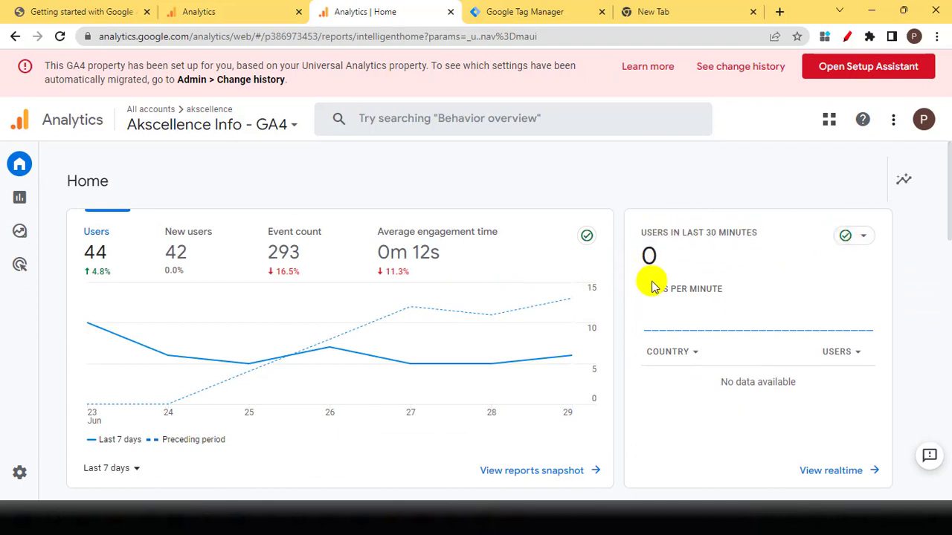
scroll(652, 276, "down", 5)
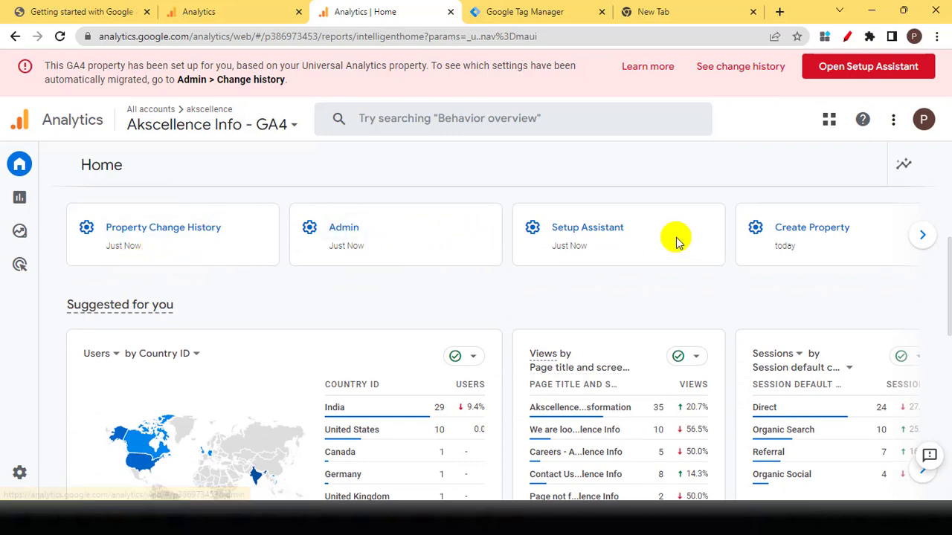
scroll(478, 278, "down", 1)
scroll(478, 277, "down", 1)
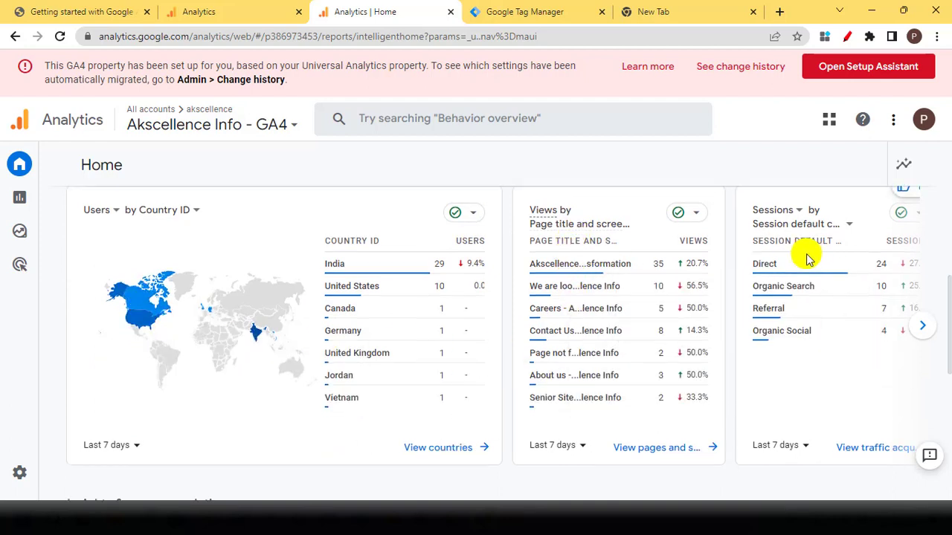
scroll(781, 263, "down", 4)
scroll(324, 379, "down", 3)
scroll(318, 380, "down", 2)
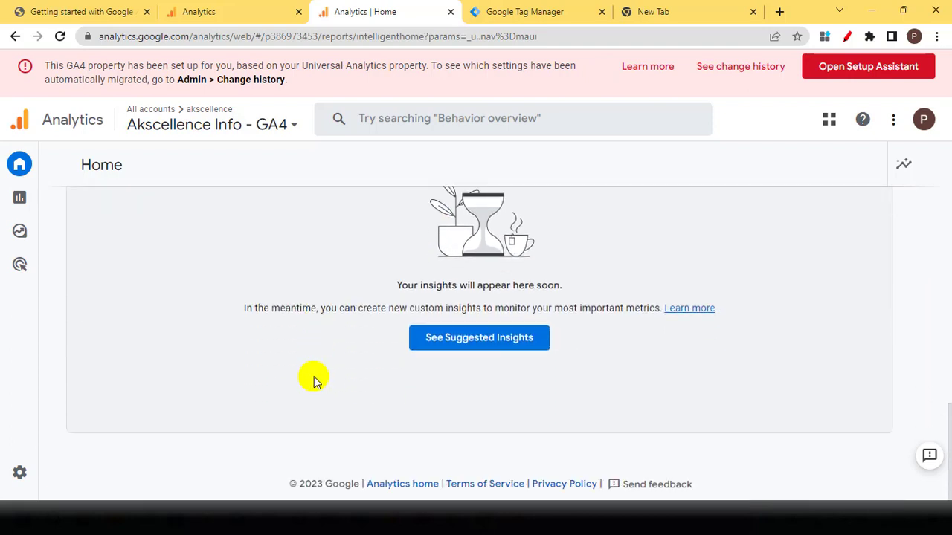
scroll(314, 375, "up", 4)
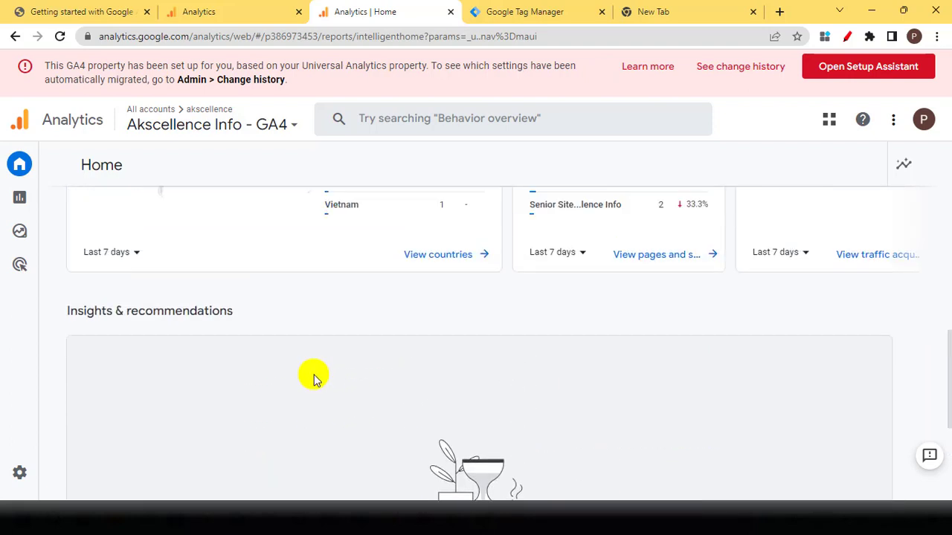
scroll(144, 357, "down", 2)
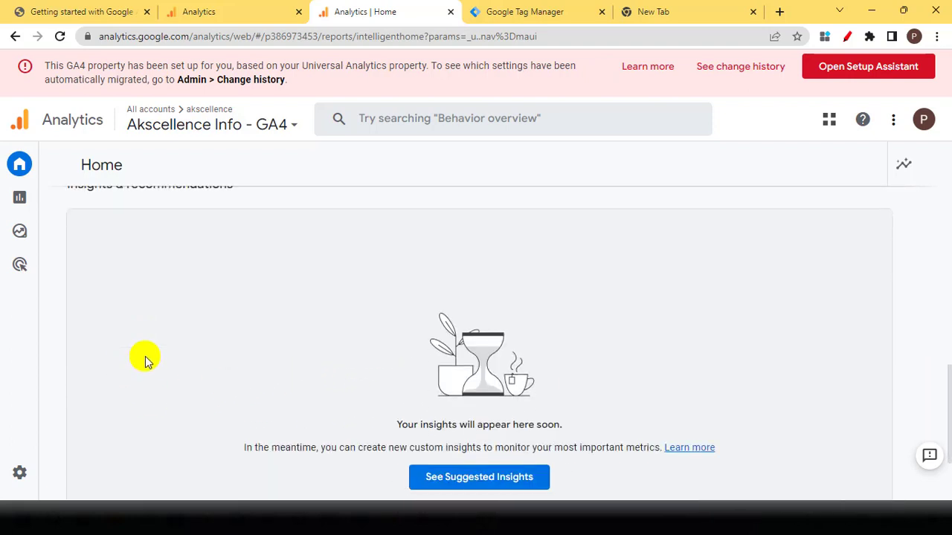
scroll(415, 419, "down", 2)
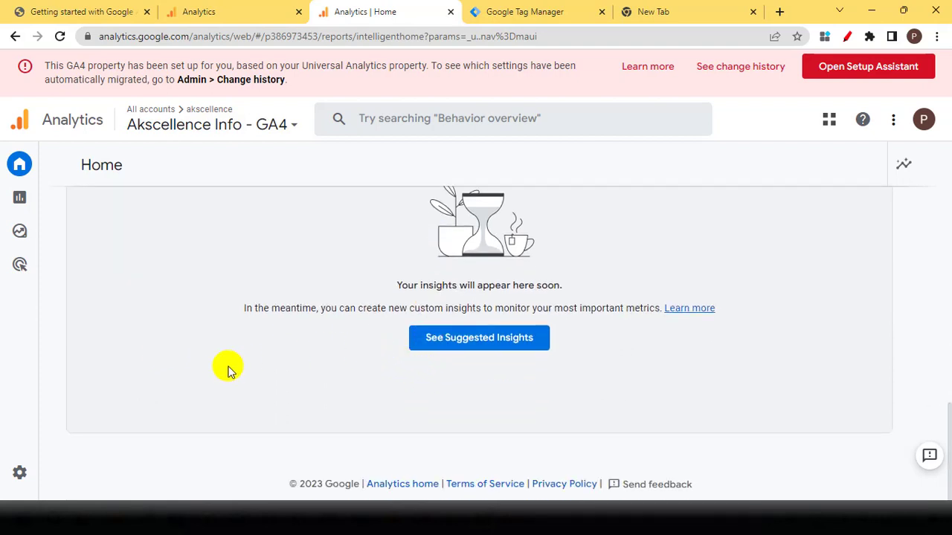
scroll(215, 361, "up", 1)
mouse_move(25, 162)
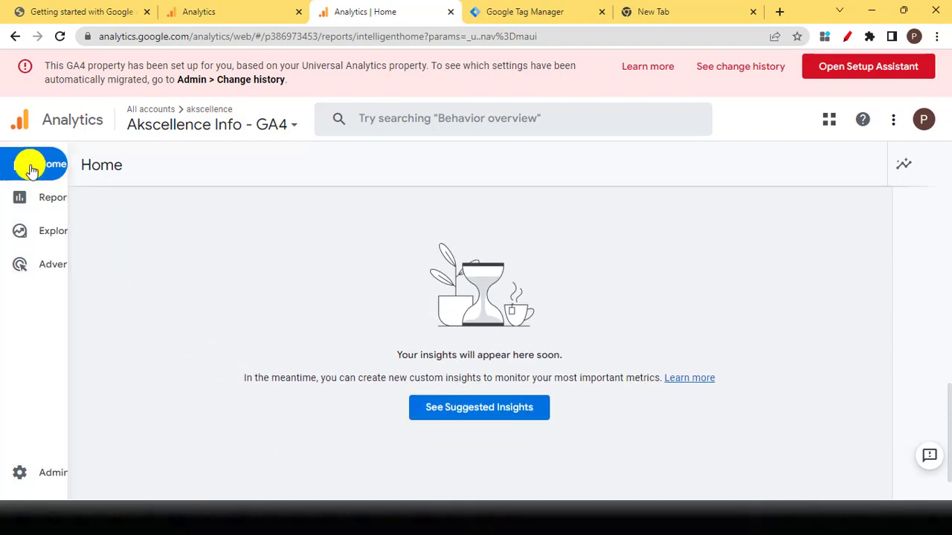
Open the Realtime overview under Reports (0 users in 30 minutes), then expand Acquisition.
left_click(74, 198)
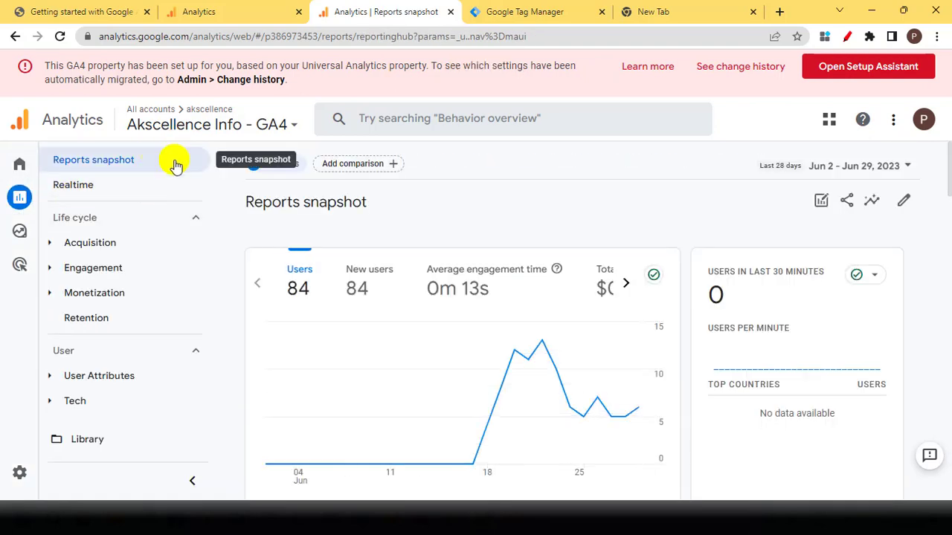
scroll(346, 242, "down", 4)
scroll(346, 241, "up", 4)
left_click(116, 187)
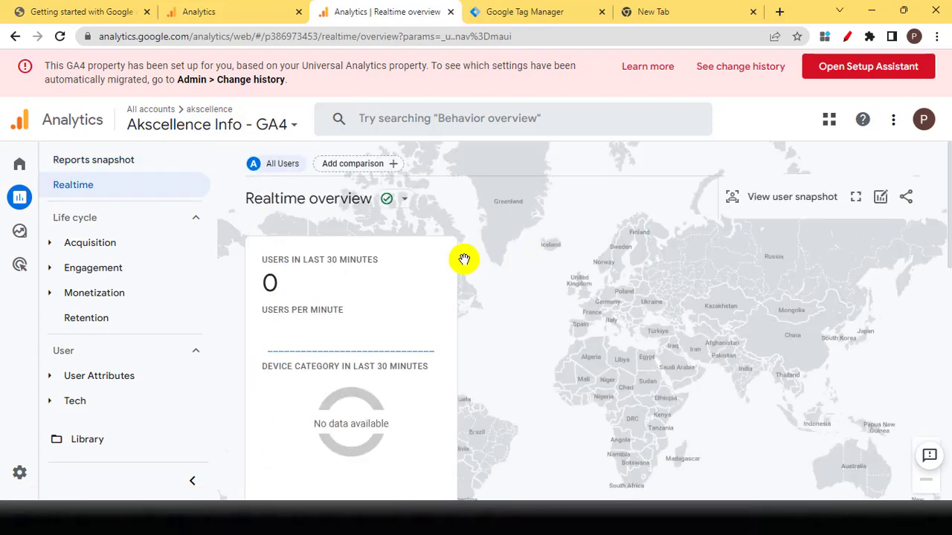
scroll(465, 258, "down", 5)
scroll(643, 274, "down", 3)
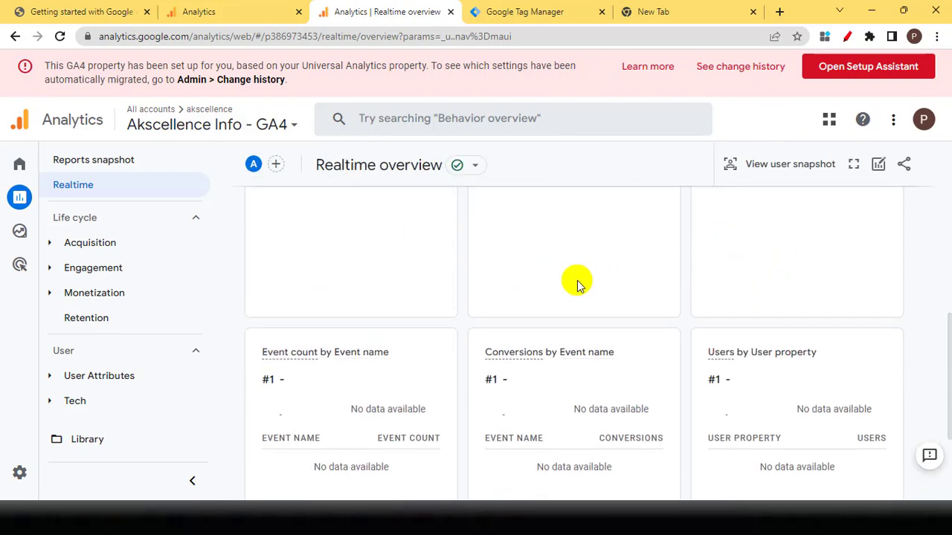
scroll(537, 295, "up", 6)
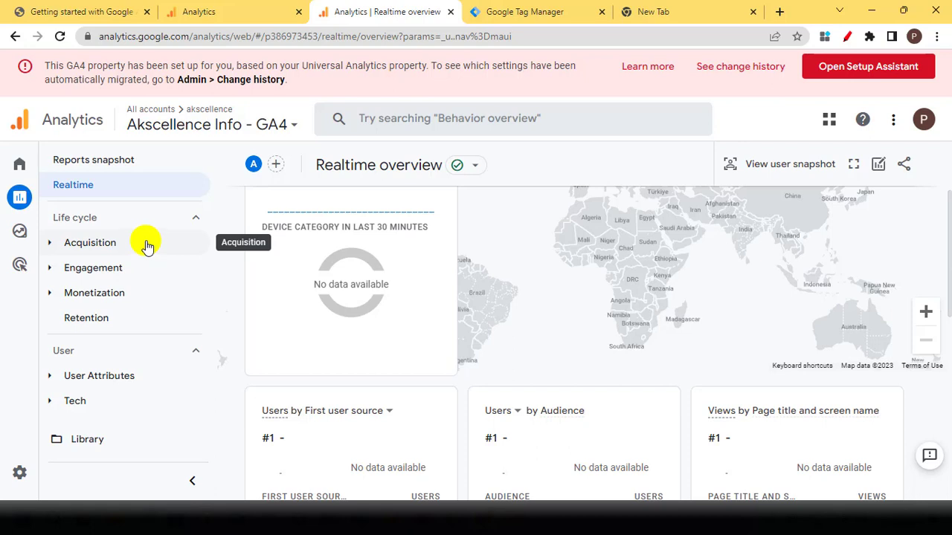
left_click(124, 243)
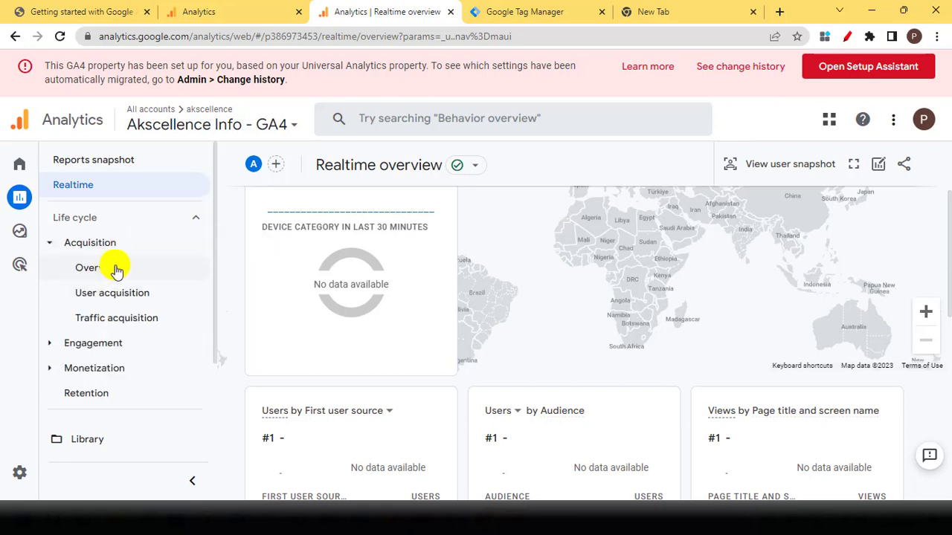
View the Acquisition Overview, then User acquisition, ending on Traffic acquisition.
left_click(115, 275)
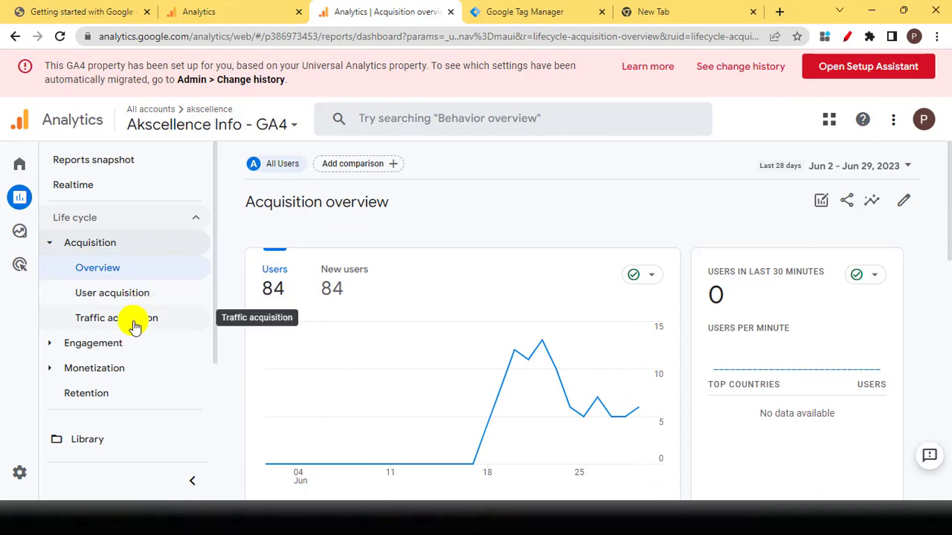
left_click(149, 305)
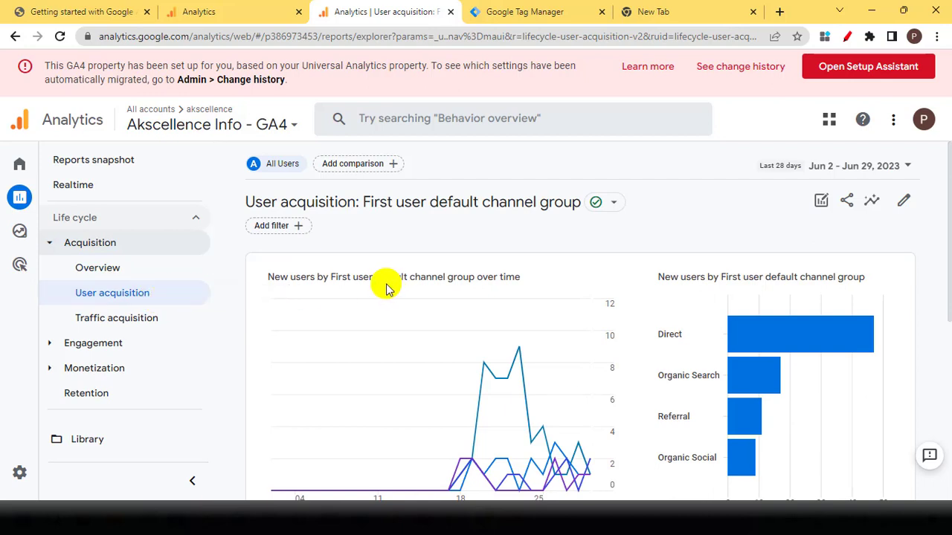
left_click(145, 318)
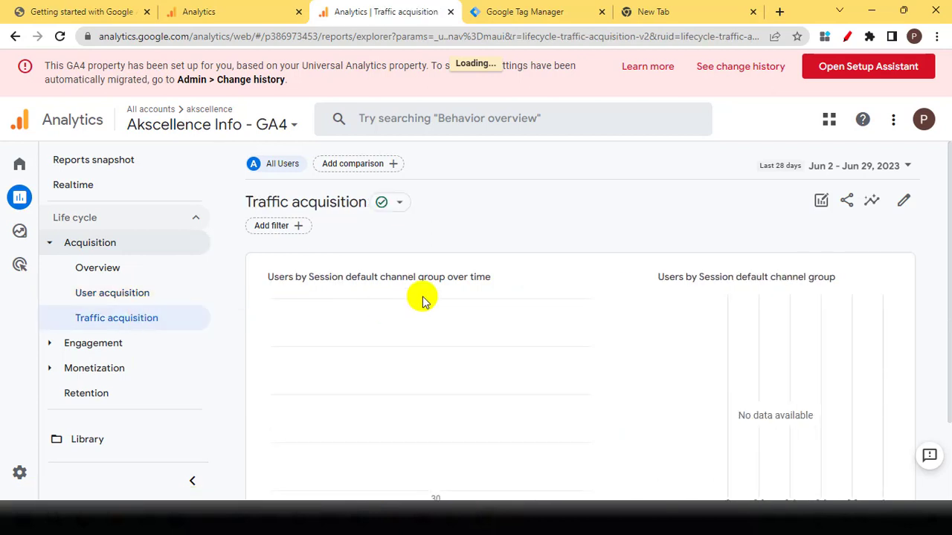
scroll(422, 300, "down", 1)
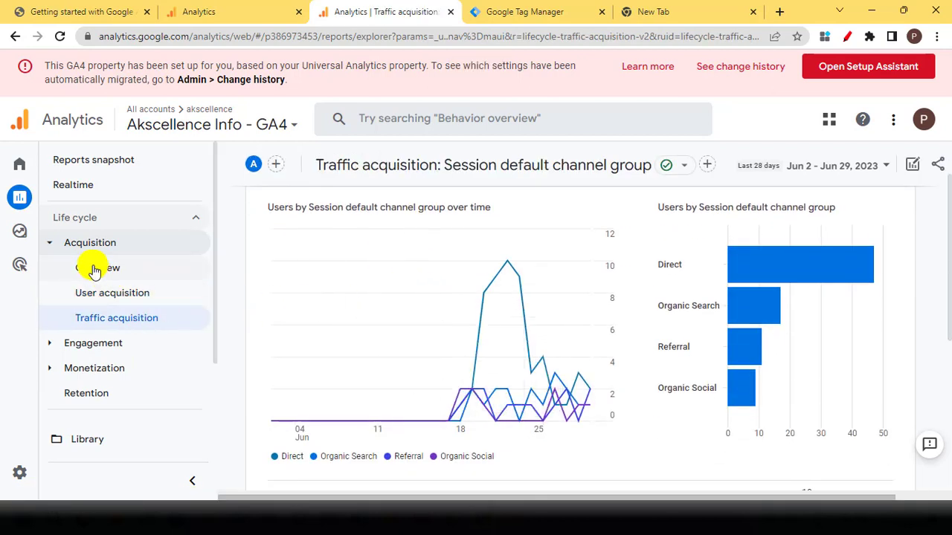
Collapse Acquisition and open the Engagement overview report.
left_click(61, 246)
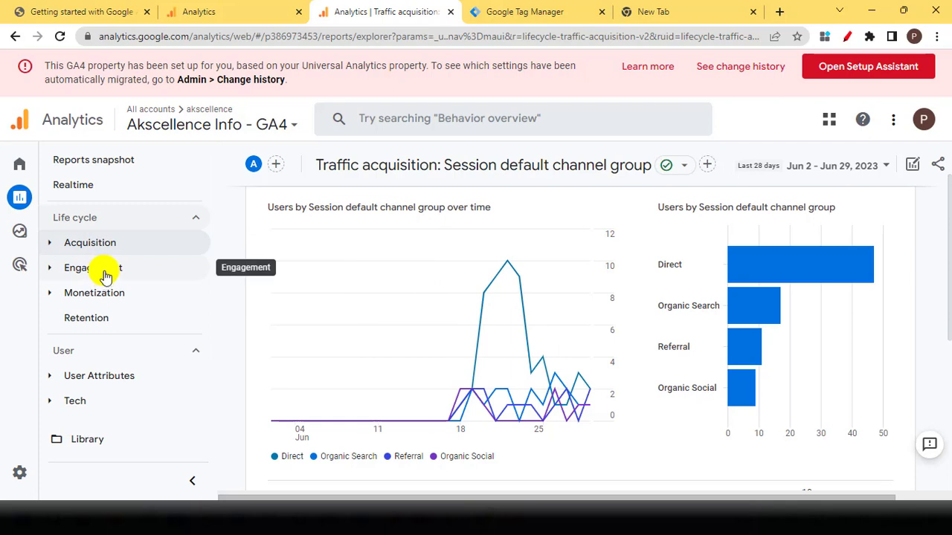
left_click(56, 271)
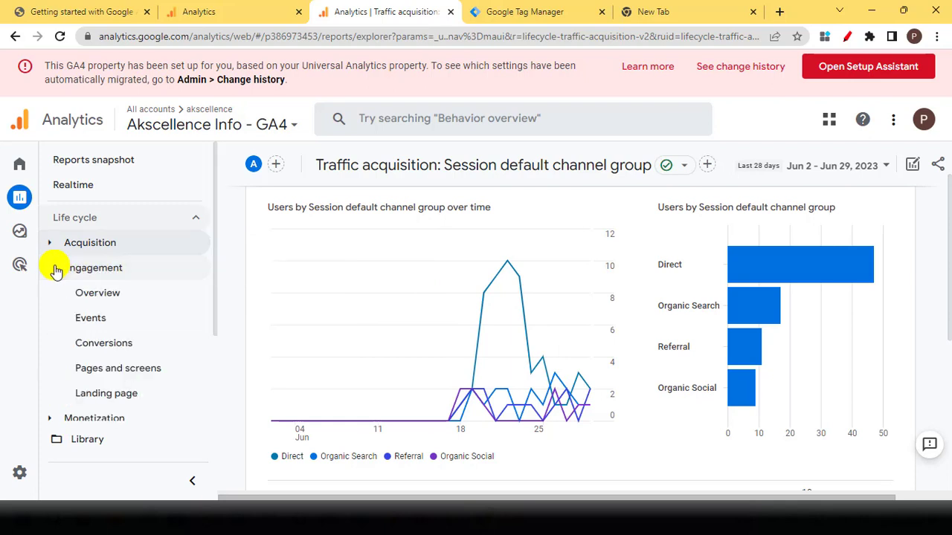
left_click(94, 301)
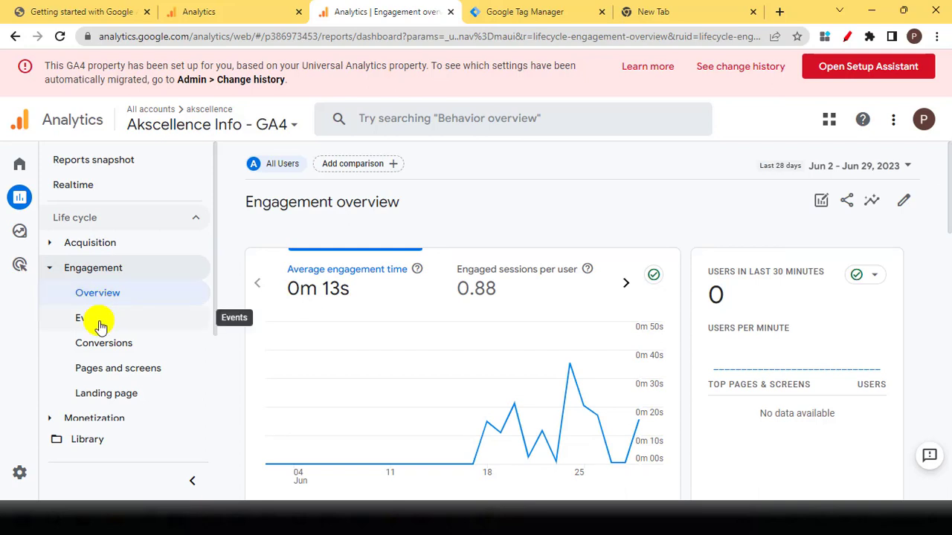
Open the Events report and scroll through its event table.
left_click(98, 320)
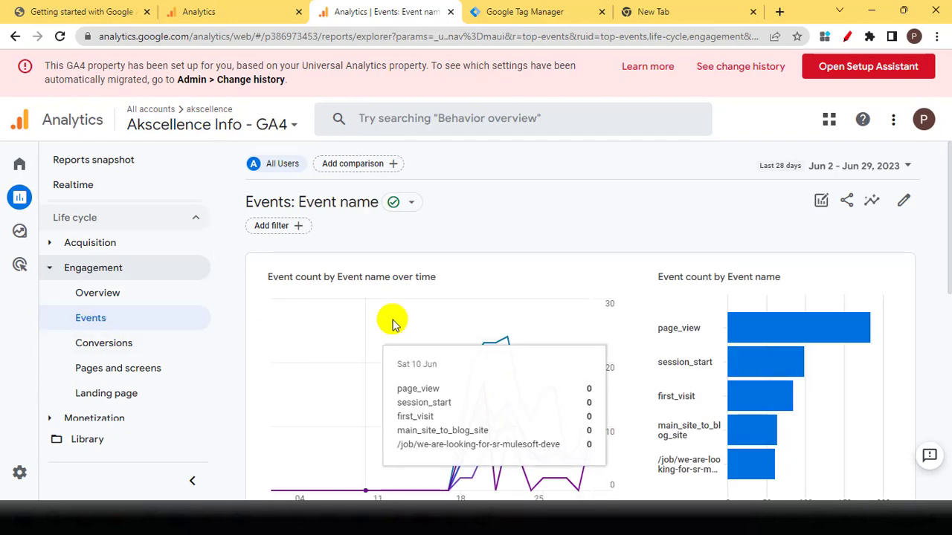
scroll(414, 297, "down", 1)
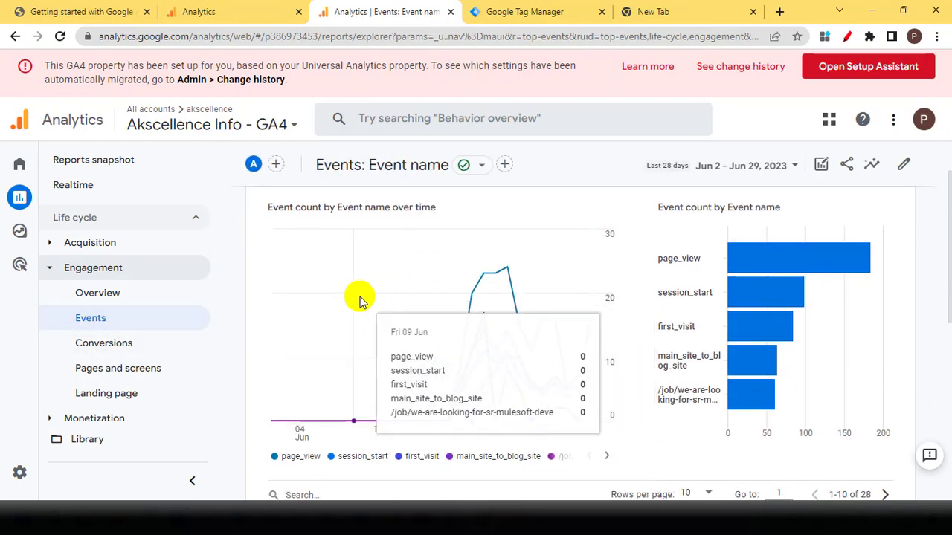
scroll(359, 300, "down", 5)
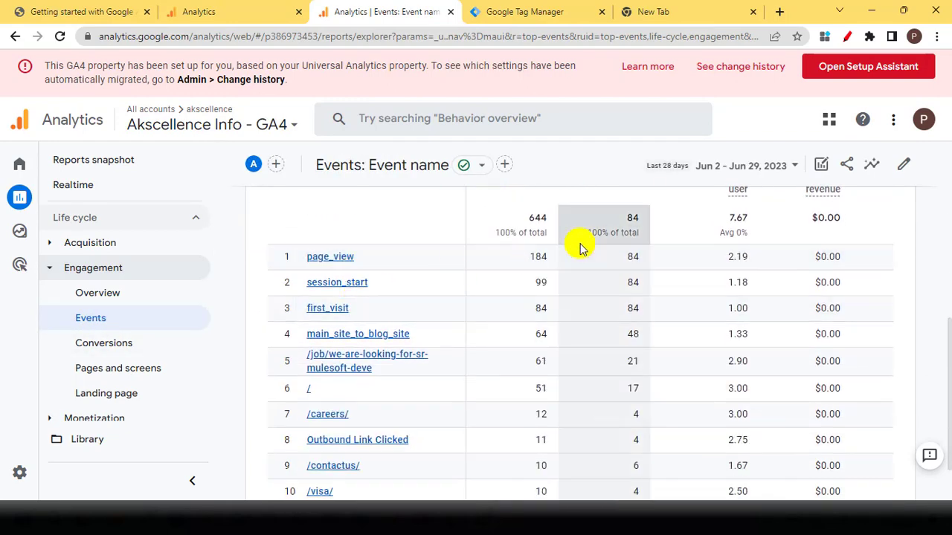
scroll(461, 272, "up", 6)
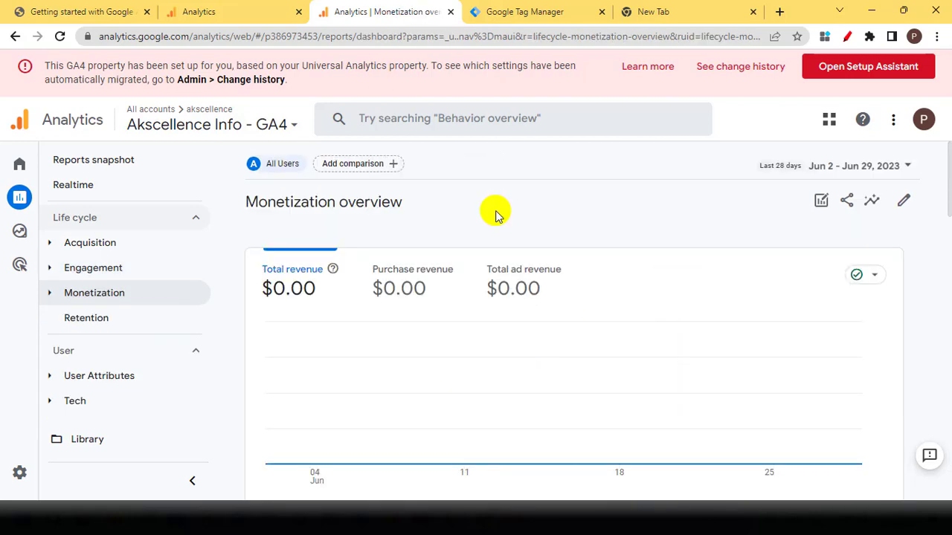
Open Retention and scroll through its cards: 84 new vs 8 returning users, cohorts, lifetime value.
left_click(100, 320)
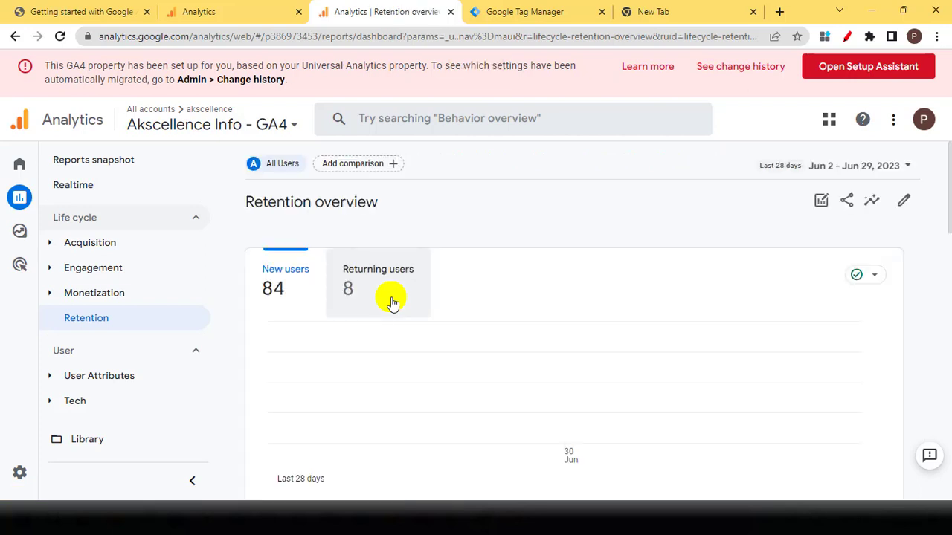
scroll(393, 301, "down", 2)
scroll(392, 301, "down", 4)
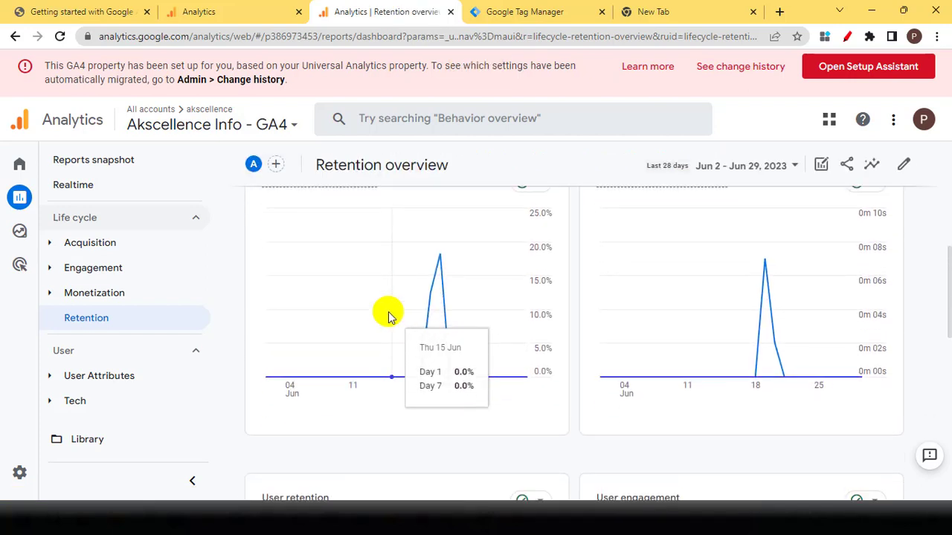
scroll(387, 316, "down", 2)
scroll(388, 316, "down", 3)
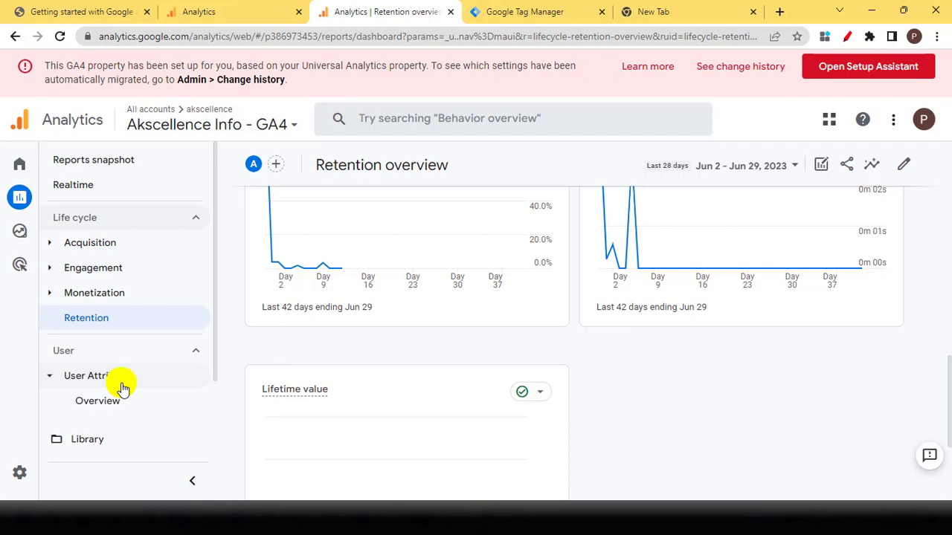
Open the User attributes overview and check the map's metric choices, keeping Users.
left_click(109, 403)
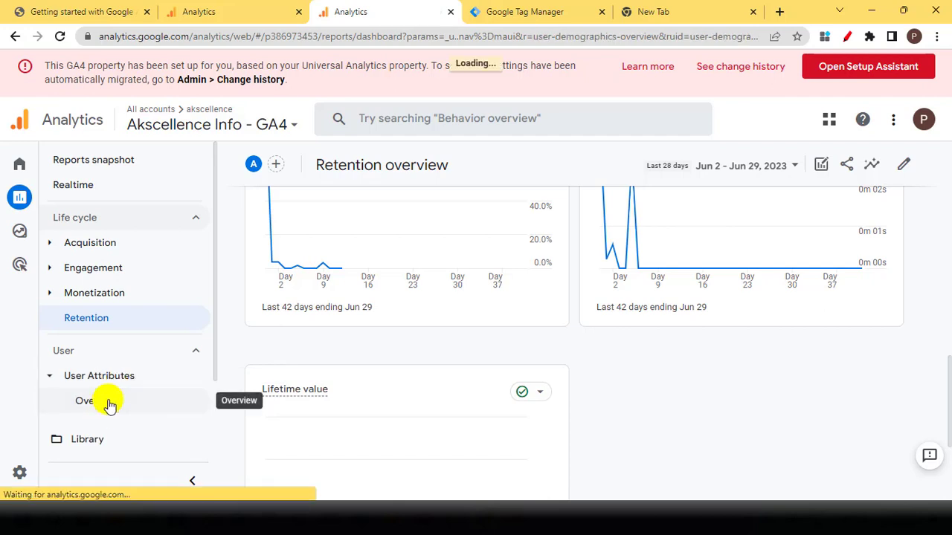
scroll(527, 266, "down", 1)
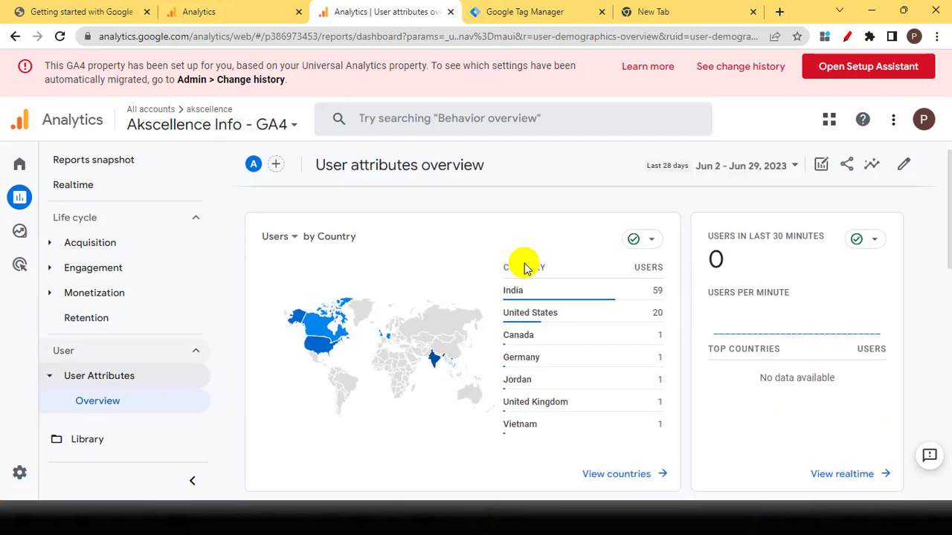
scroll(494, 240, "up", 1)
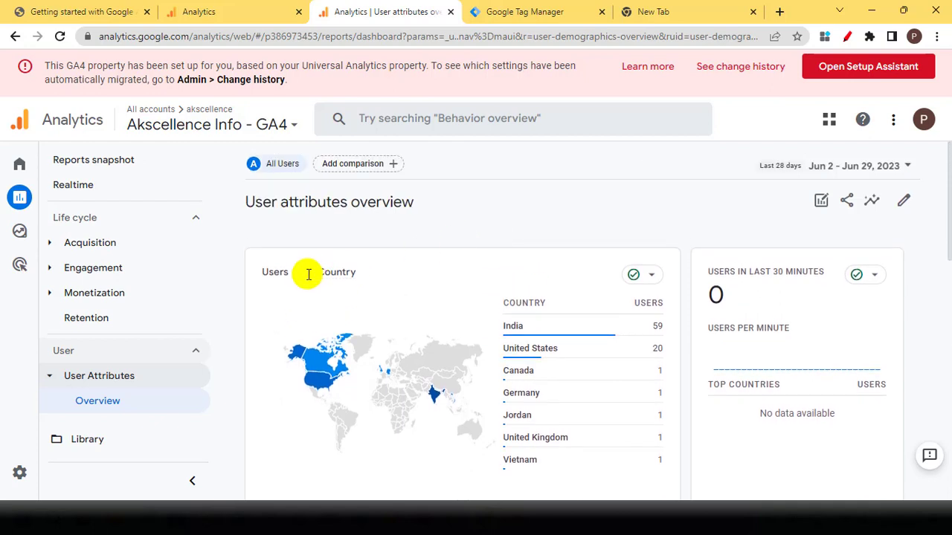
left_click(273, 273)
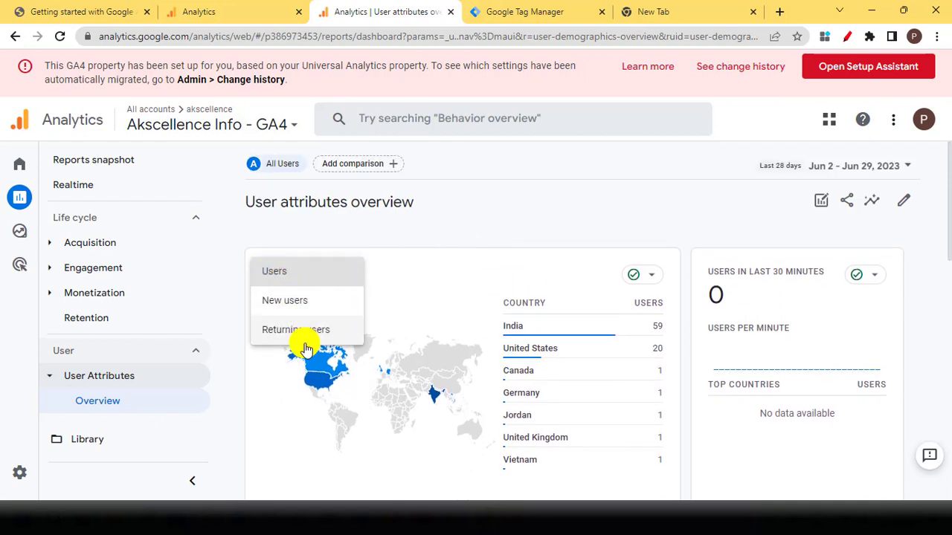
left_click(416, 239)
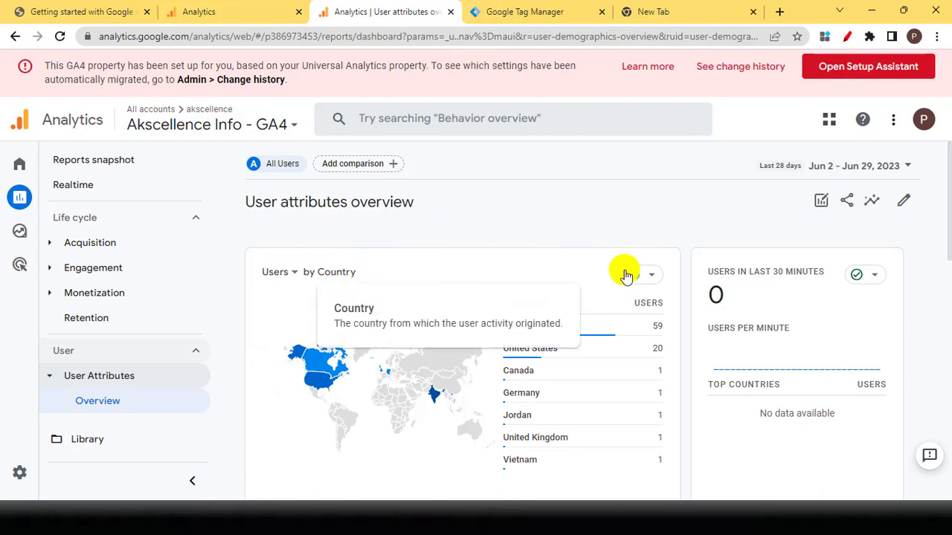
Review the city, gender, interests, age and language breakdowns, then expand the Tech reports.
scroll(468, 298, "down", 5)
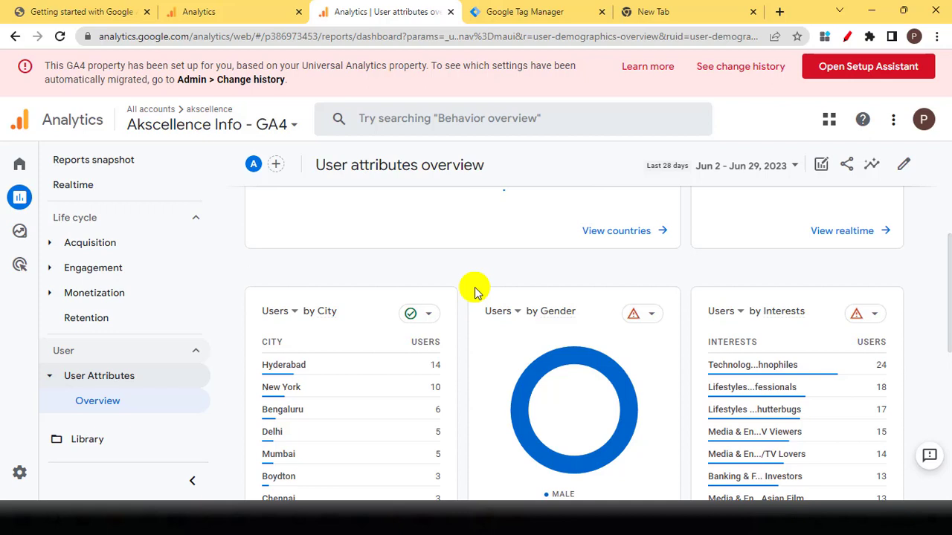
scroll(483, 281, "down", 3)
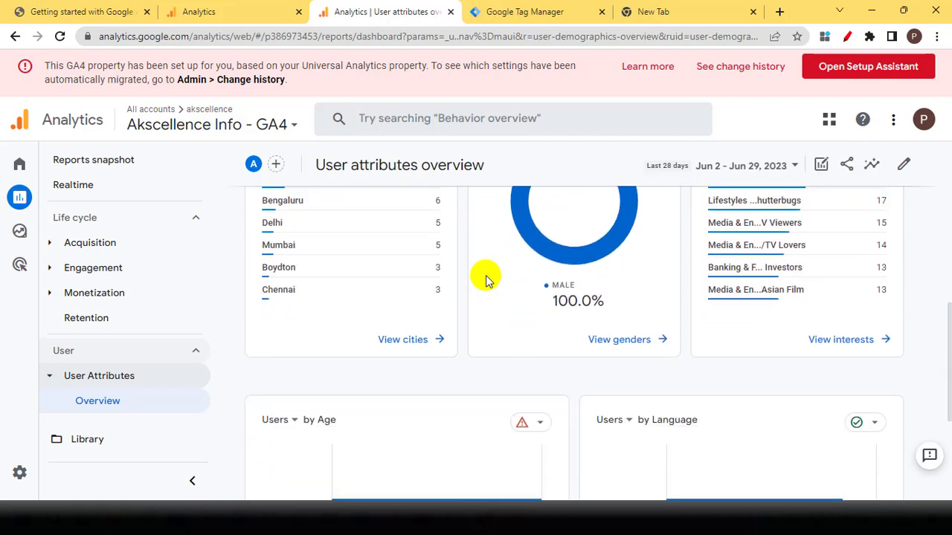
scroll(484, 276, "down", 2)
scroll(108, 394, "down", 1)
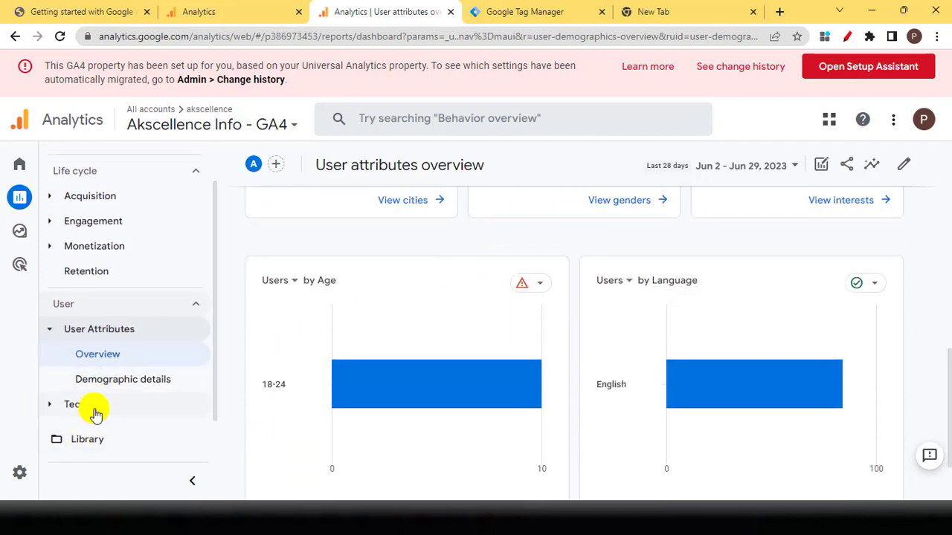
left_click(98, 414)
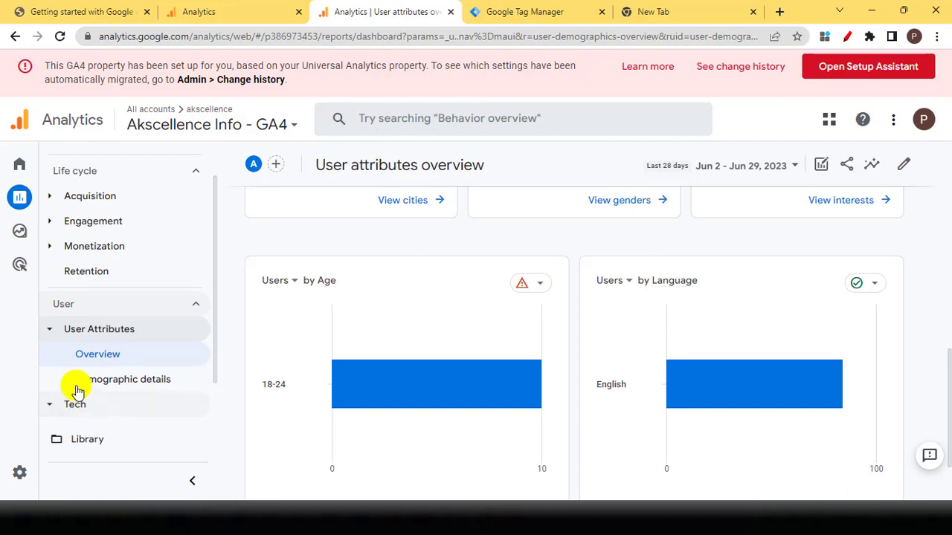
left_click(51, 329)
Open the Tech overview and scroll through its cards, including Users by Platform at 100% Web.
left_click(127, 381)
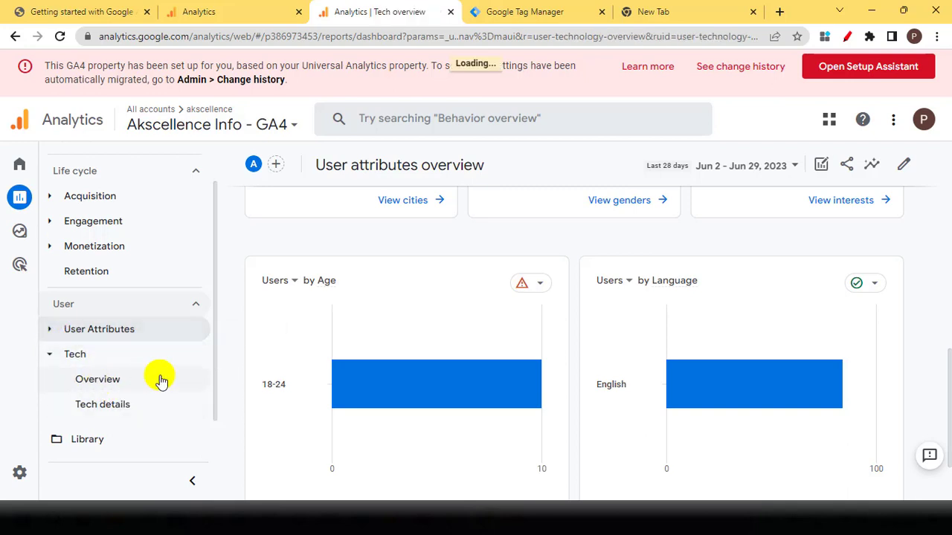
scroll(384, 289, "down", 1)
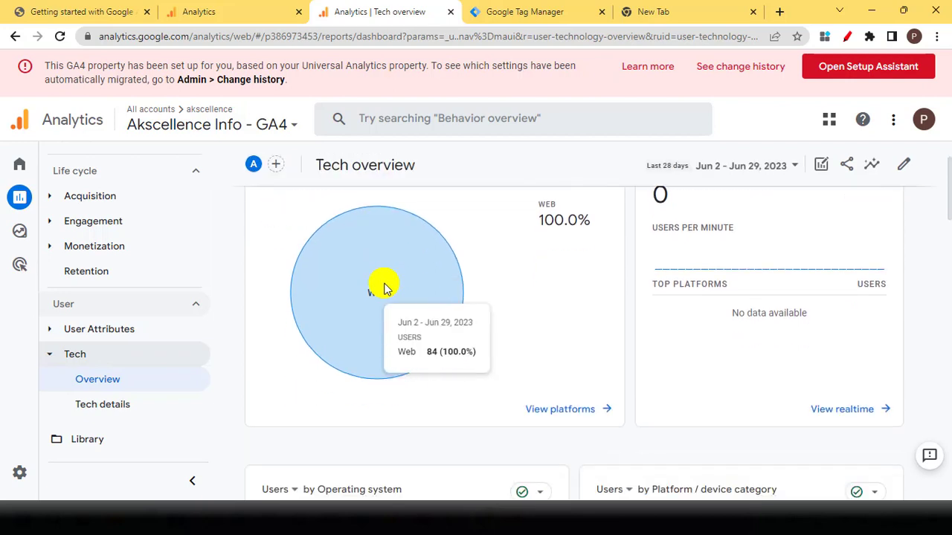
scroll(390, 282, "down", 1)
scroll(402, 276, "up", 1)
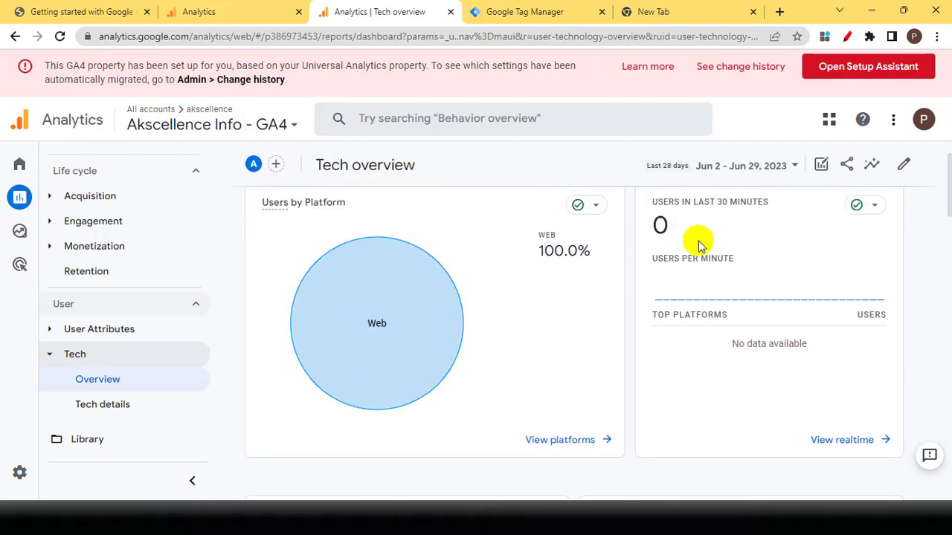
scroll(699, 242, "down", 4)
mouse_move(329, 300)
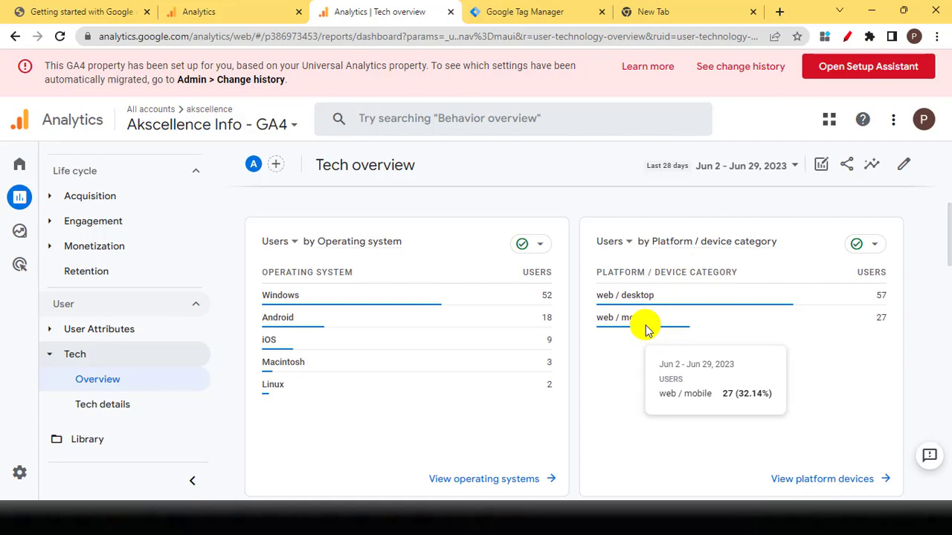
scroll(639, 324, "down", 4)
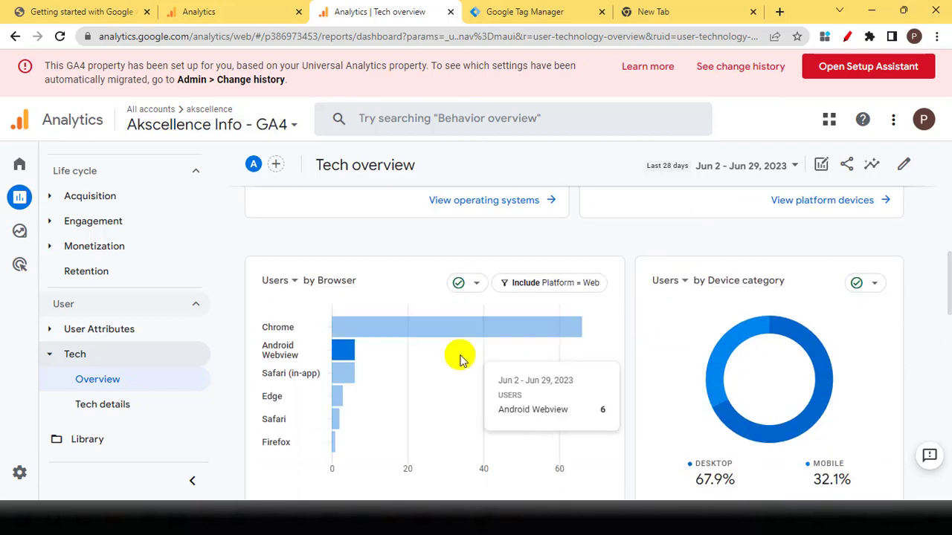
scroll(387, 364, "down", 1)
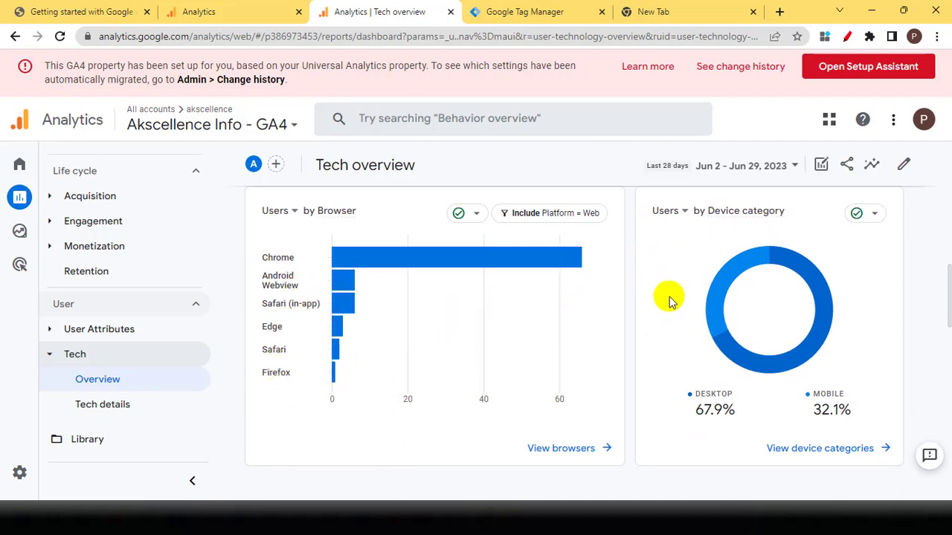
scroll(722, 264, "down", 1)
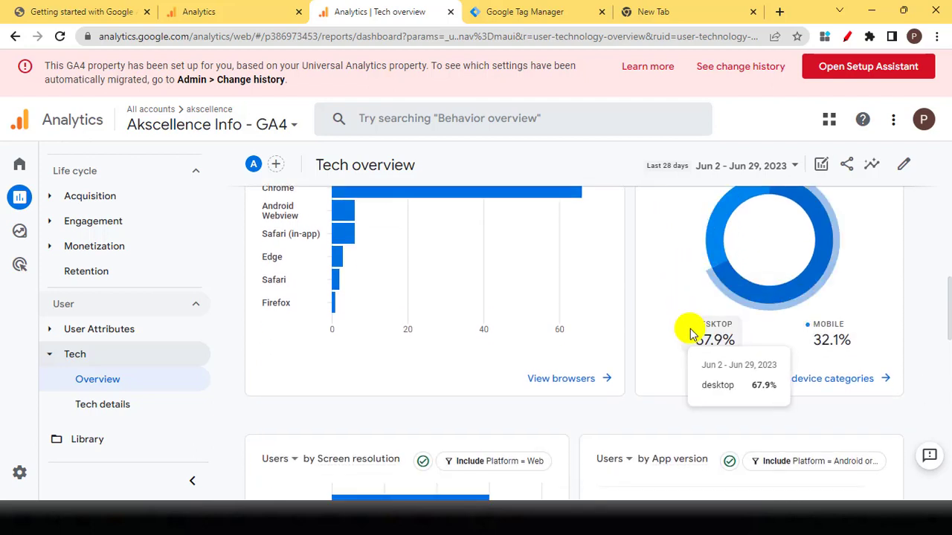
scroll(721, 312, "down", 4)
scroll(416, 338, "up", 1)
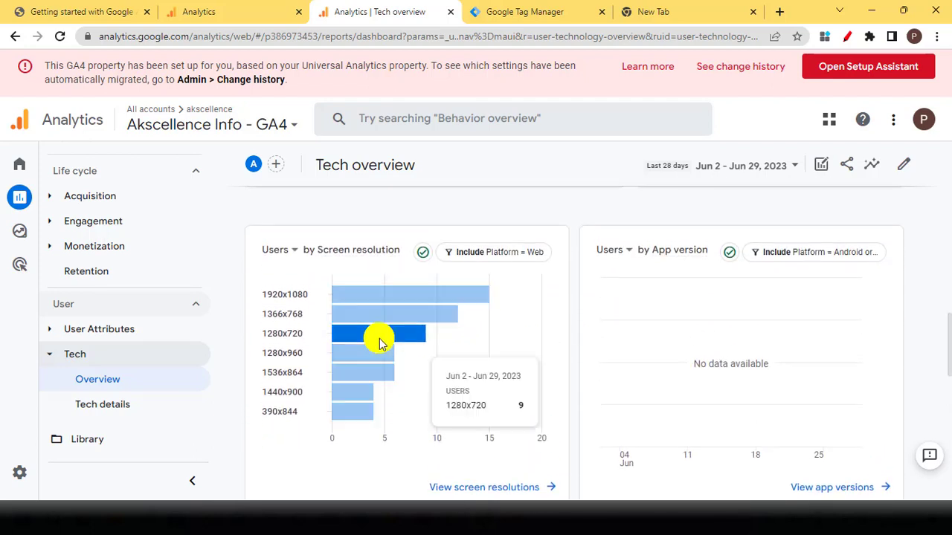
scroll(636, 320, "down", 5)
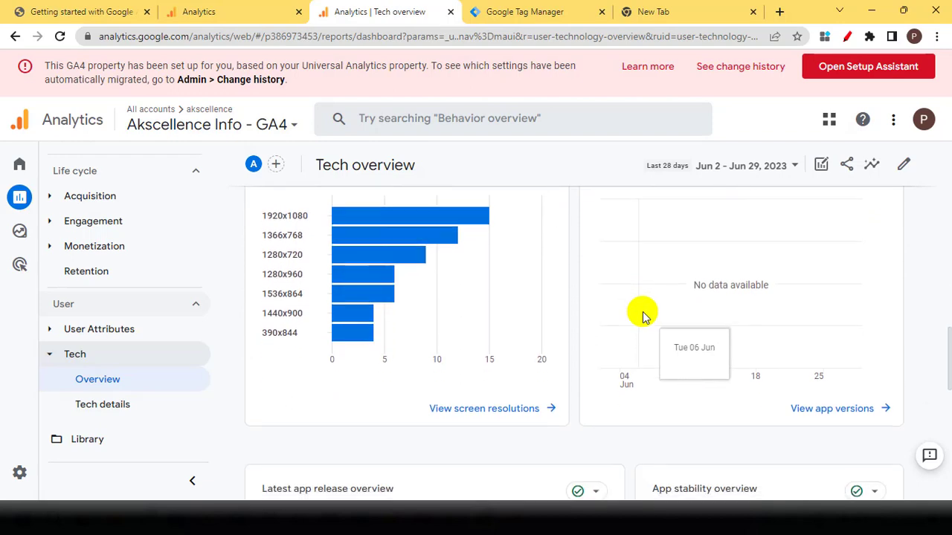
scroll(477, 346, "down", 5)
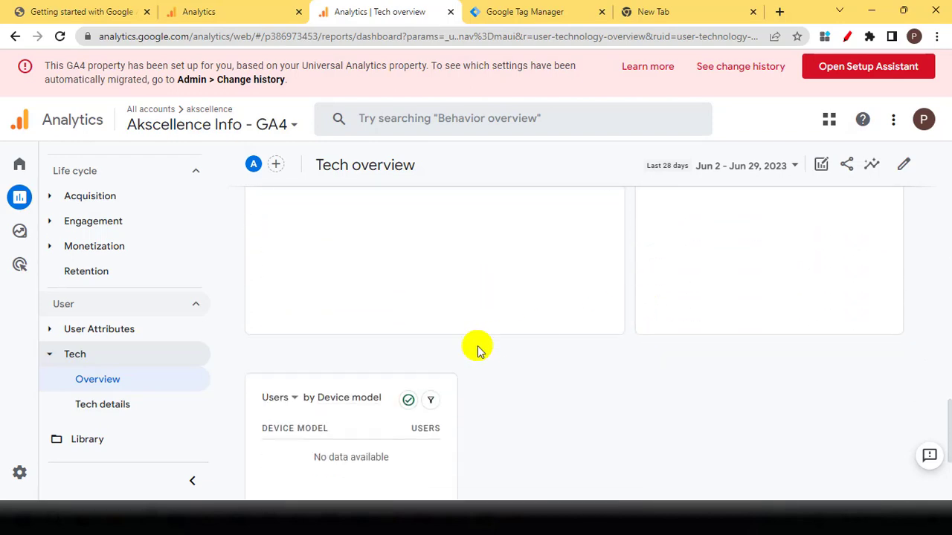
scroll(478, 350, "up", 15)
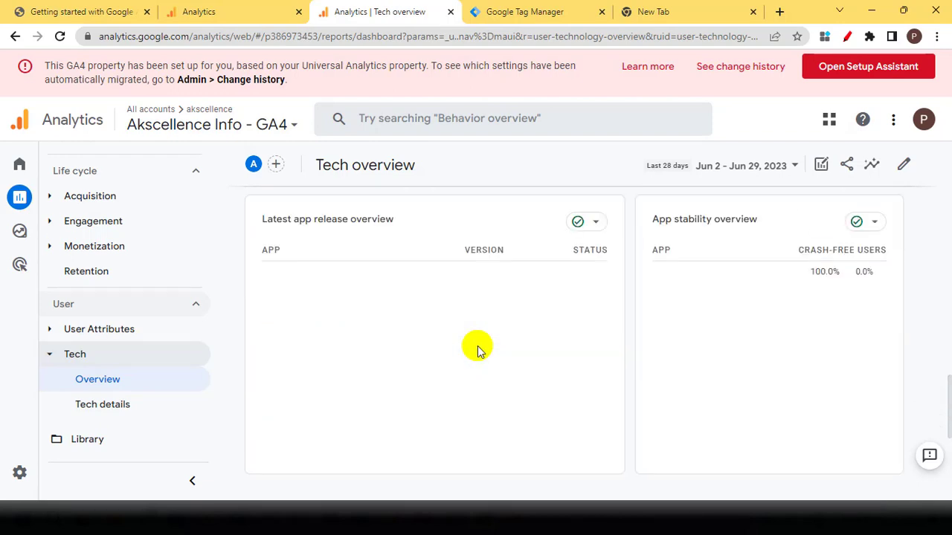
mouse_move(477, 349)
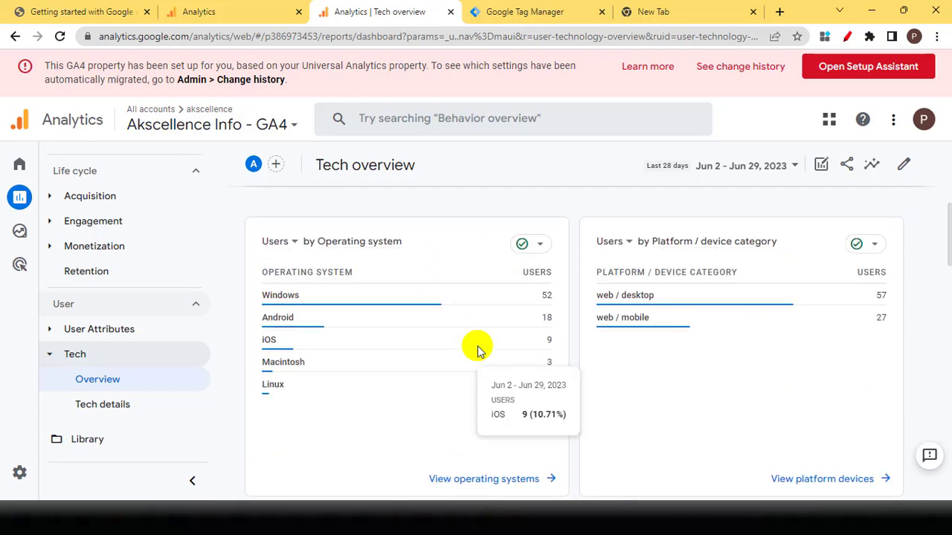
scroll(477, 349, "up", 3)
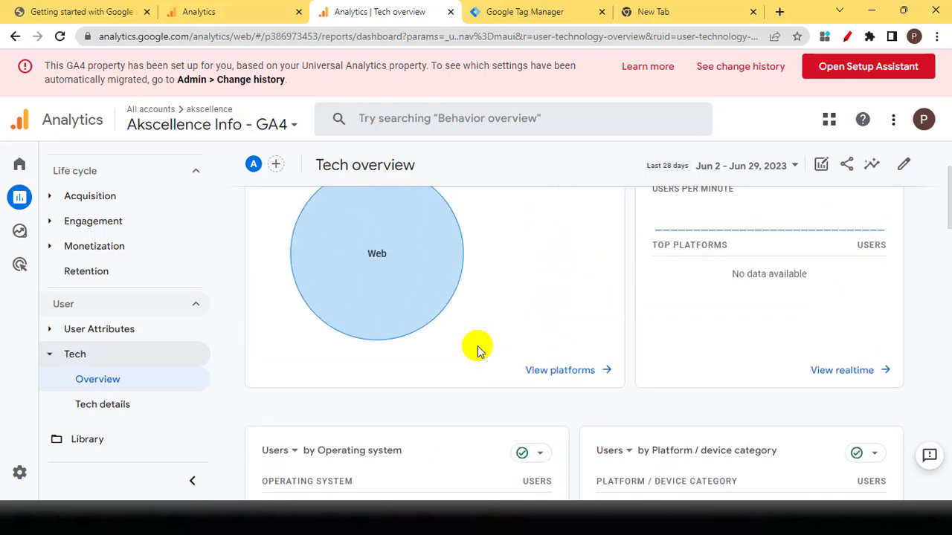
Collapse the Tech report group and return to the top of the Tech overview.
left_click(60, 355)
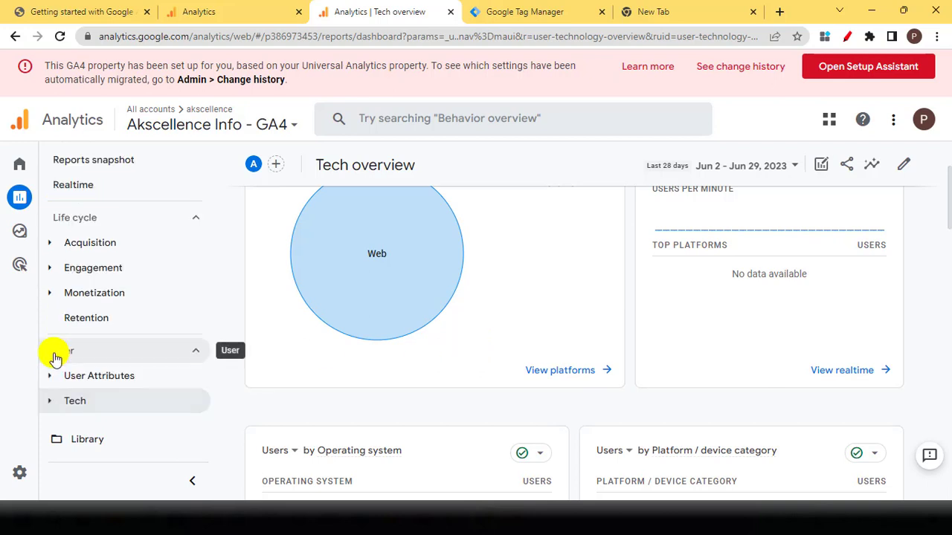
scroll(382, 315, "up", 3)
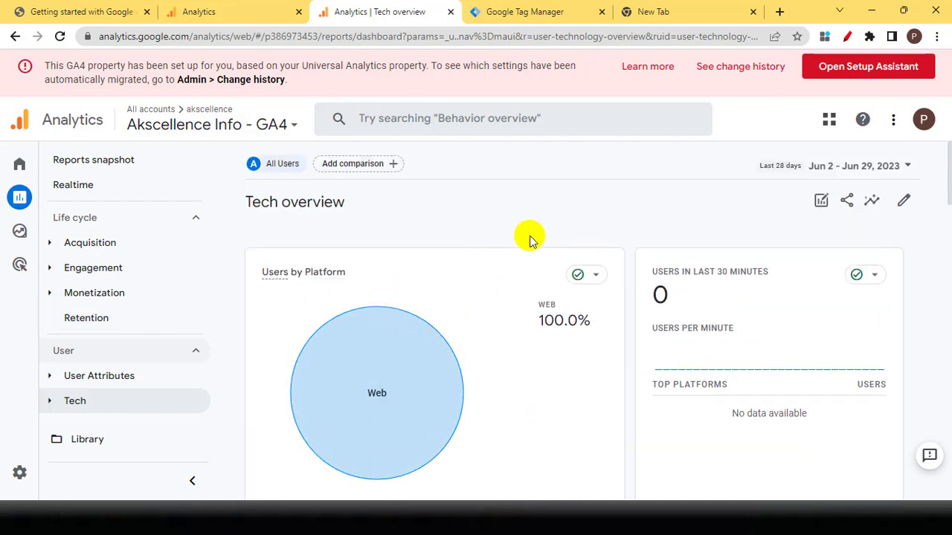
mouse_move(20, 226)
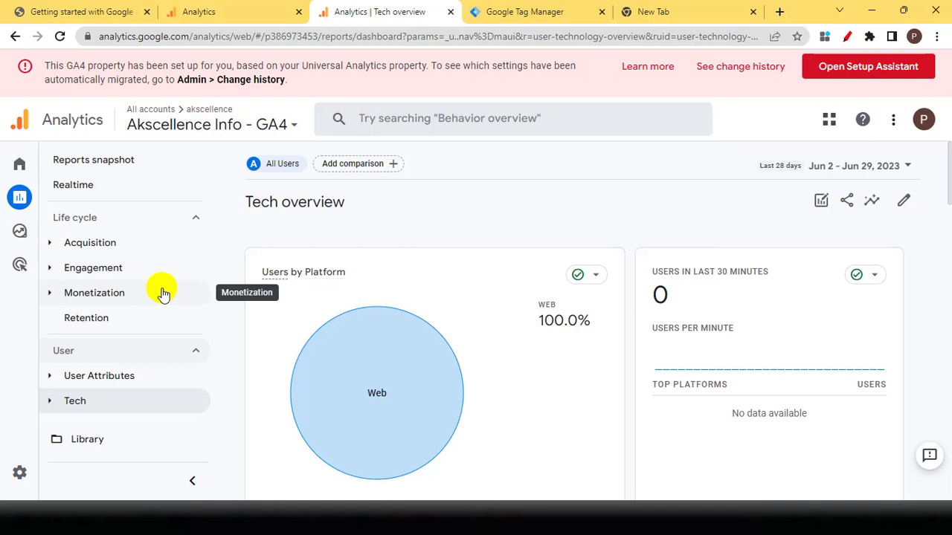
Go to Explore to see the Blank, Free form, Funnel and Path exploration templates.
left_click(19, 236)
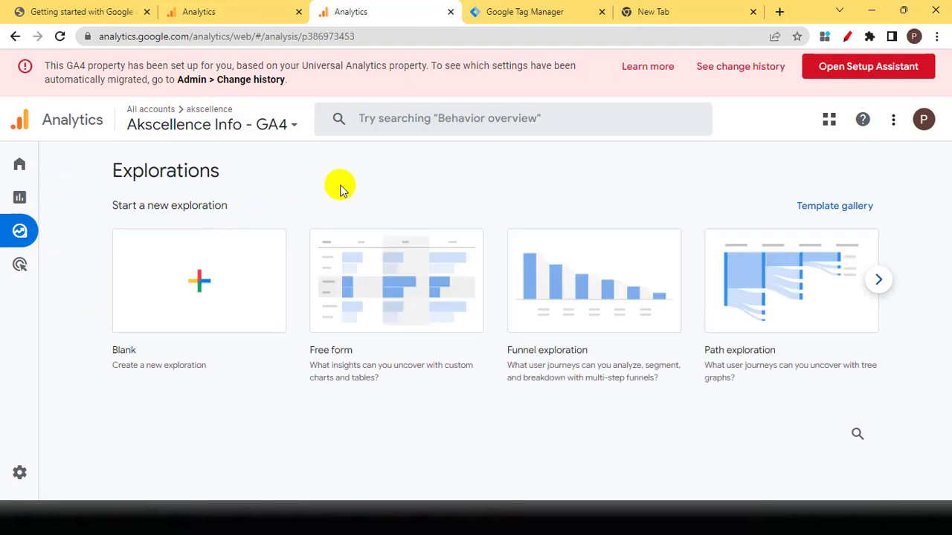
mouse_move(51, 230)
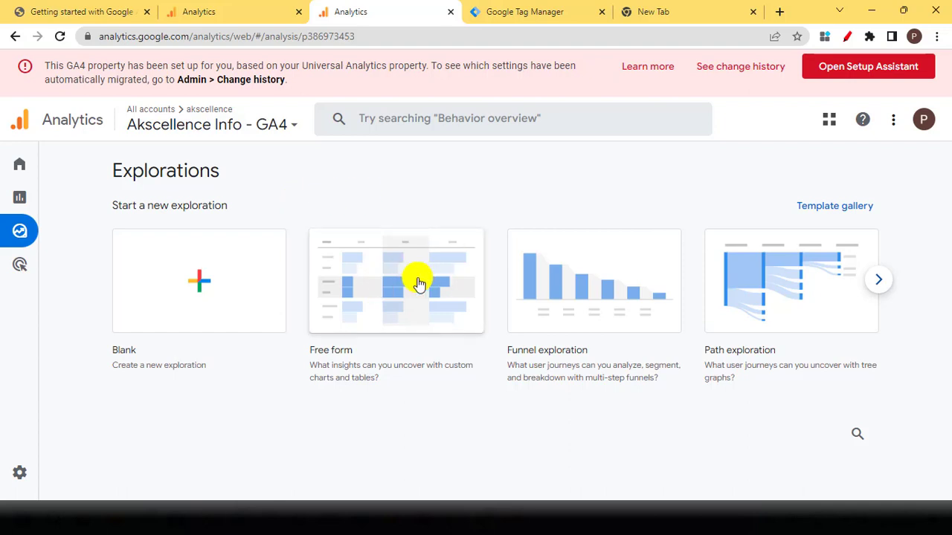
Start a Funnel exploration, review its 84-user funnel chart, and bring up the date range options.
left_click(581, 291)
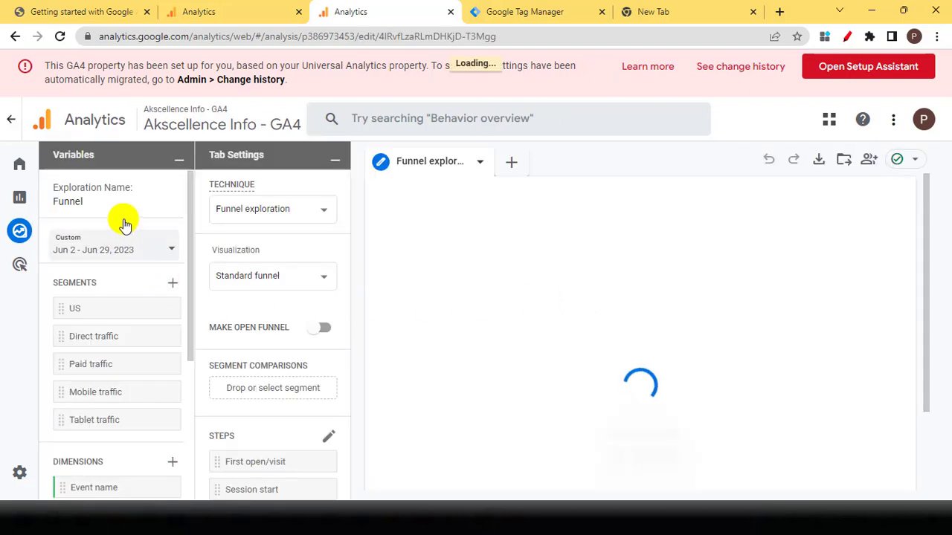
scroll(137, 315, "down", 4)
scroll(138, 319, "up", 4)
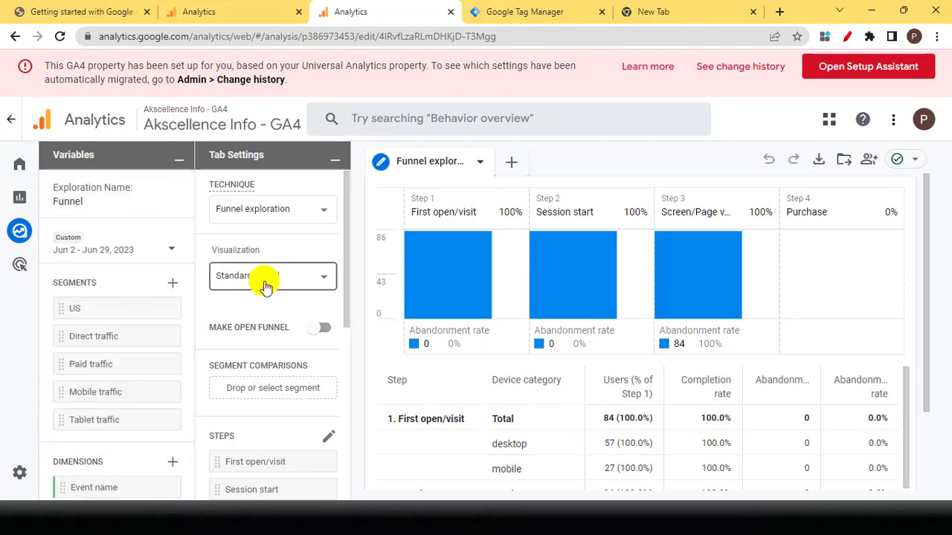
scroll(266, 286, "down", 4)
mouse_move(623, 305)
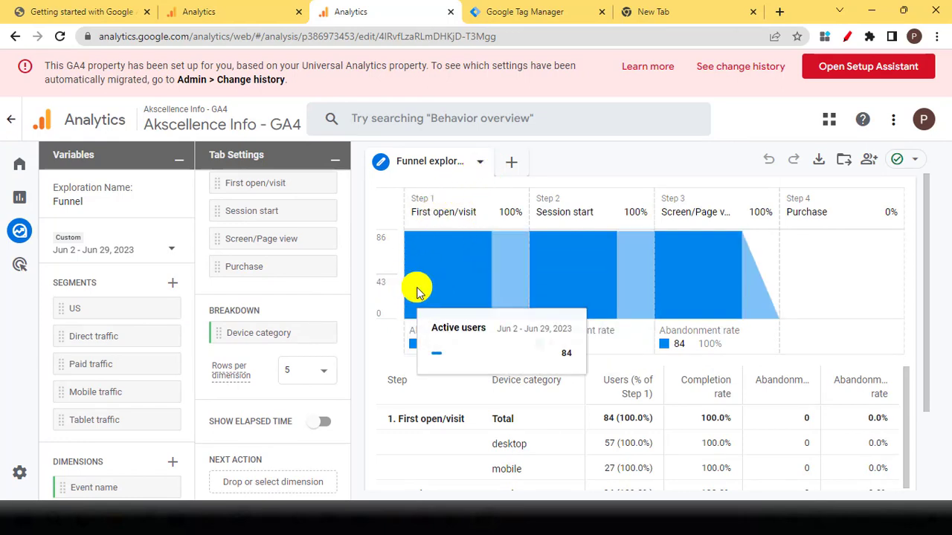
mouse_move(714, 290)
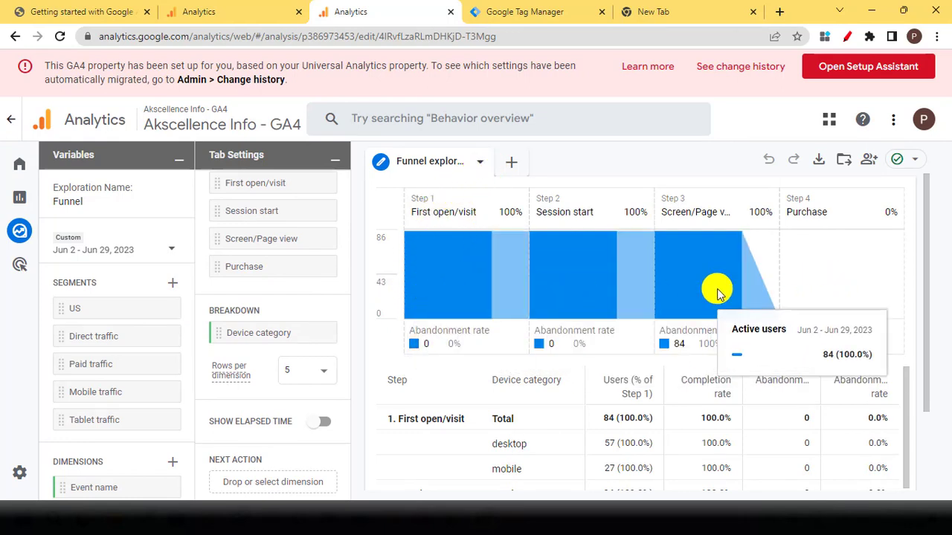
scroll(234, 307, "up", 3)
scroll(234, 307, "down", 4)
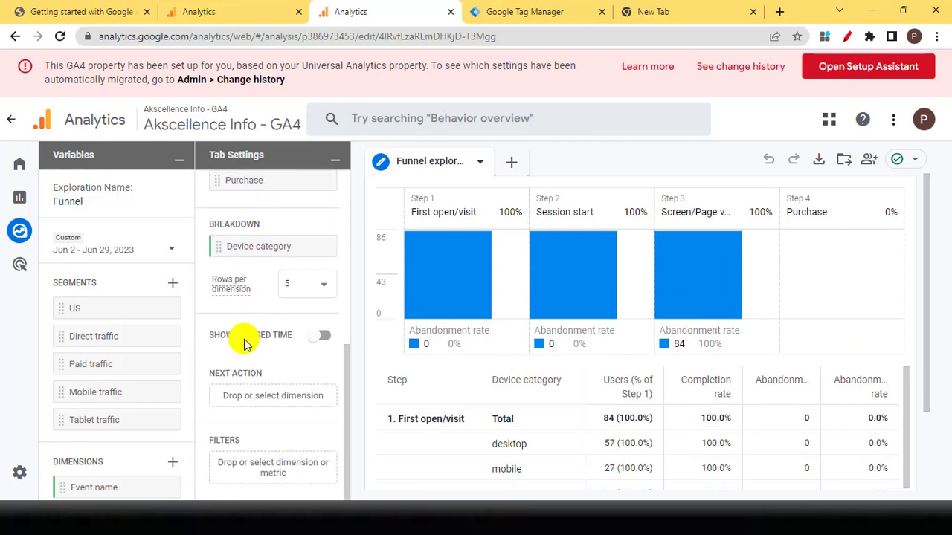
left_click(112, 258)
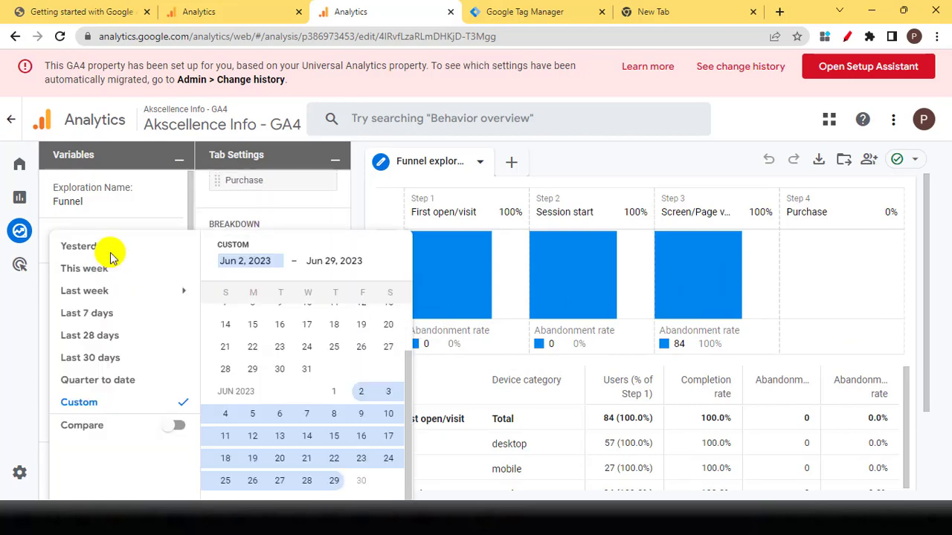
Try dates ending Jun 29, 2023 and the compare option, then apply Jun 2 – Jun 29, 2023.
mouse_move(111, 290)
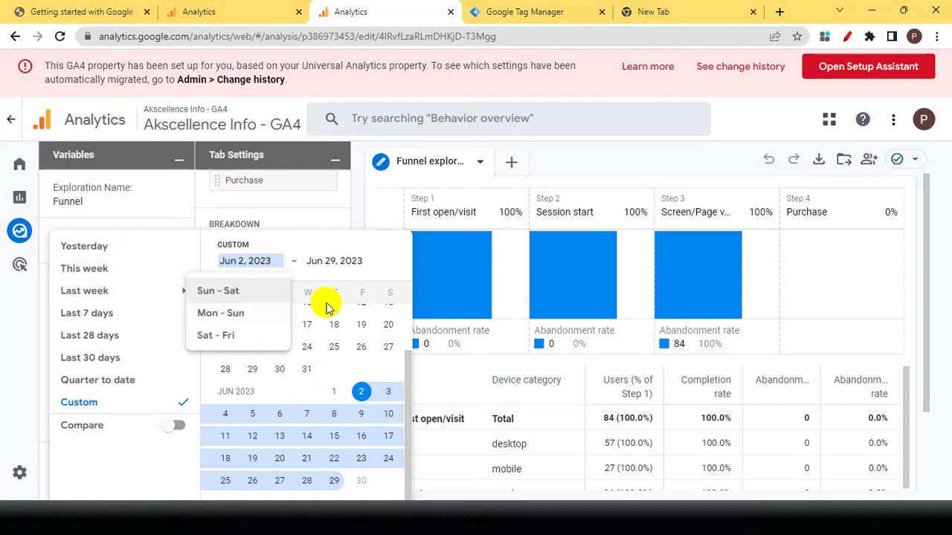
scroll(331, 375, "up", 1)
left_click(307, 339)
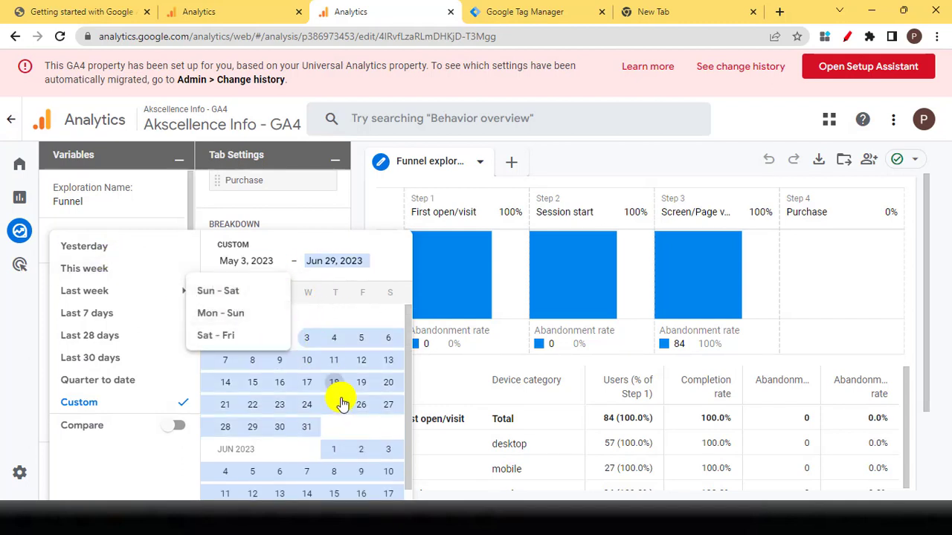
scroll(340, 399, "down", 1)
left_click(330, 481)
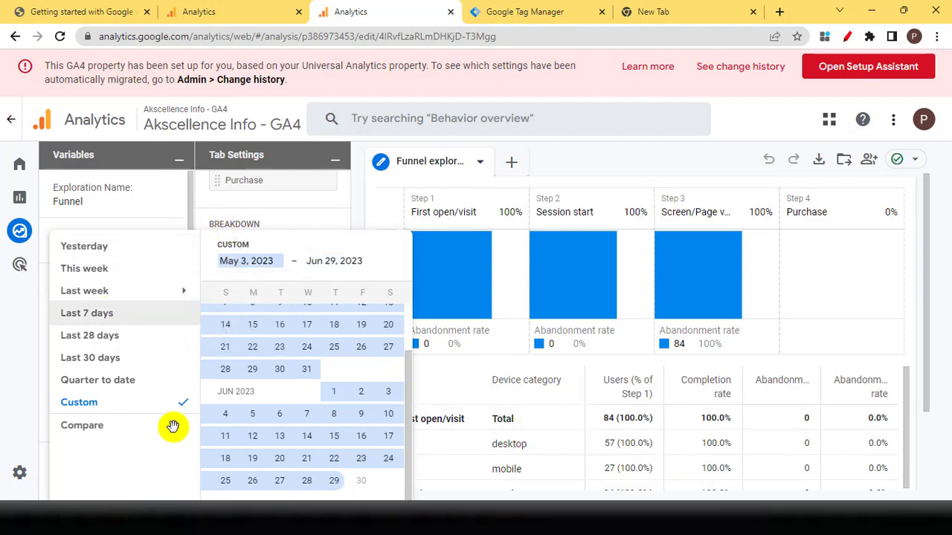
left_click(173, 426)
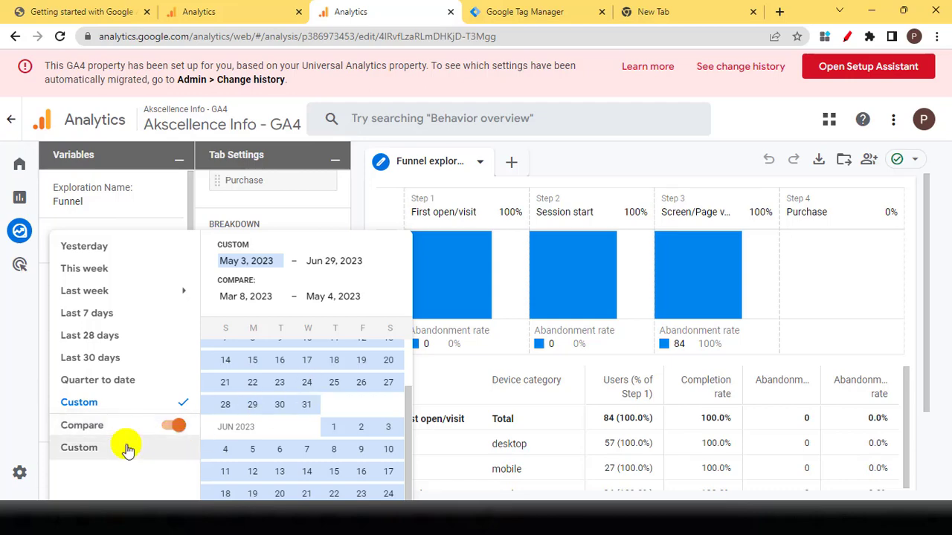
scroll(450, 404, "down", 2)
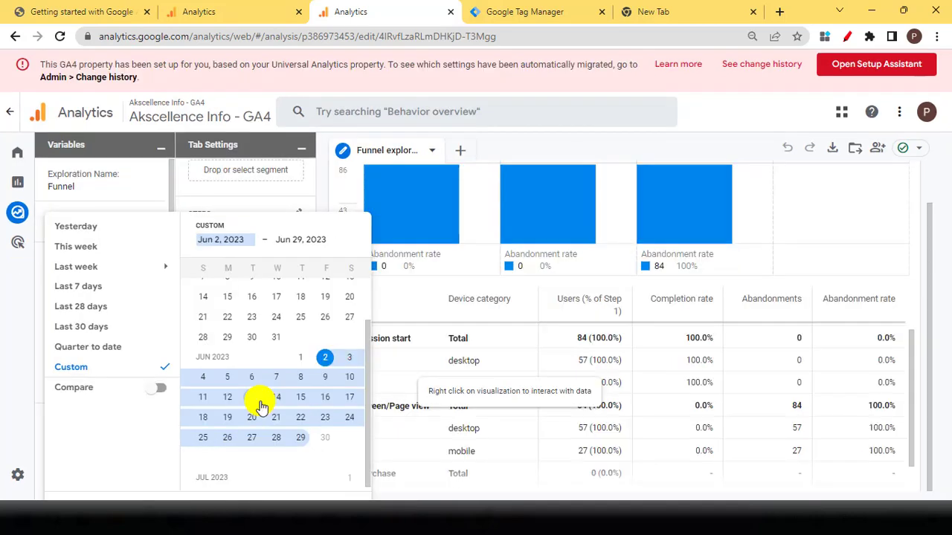
key("ctrl+minus")
key("ctrl+minus")
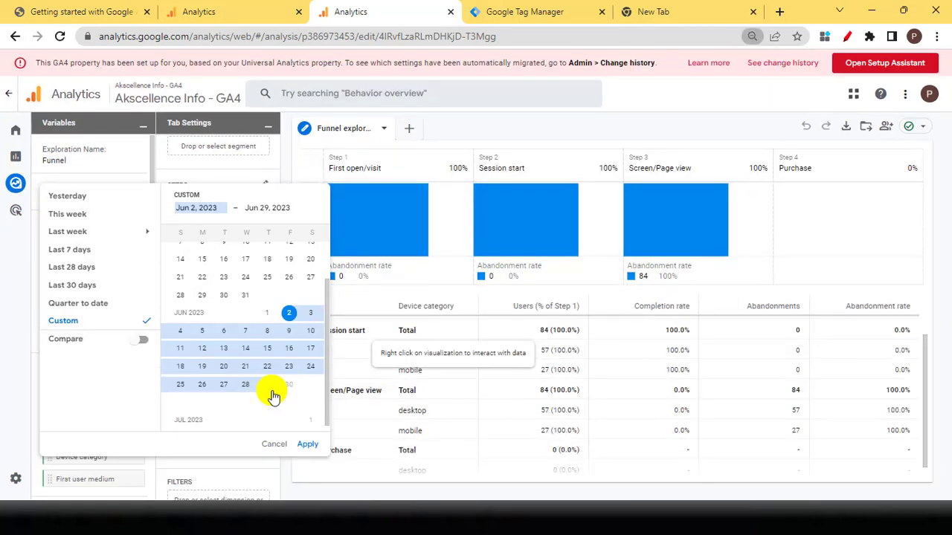
left_click(302, 445)
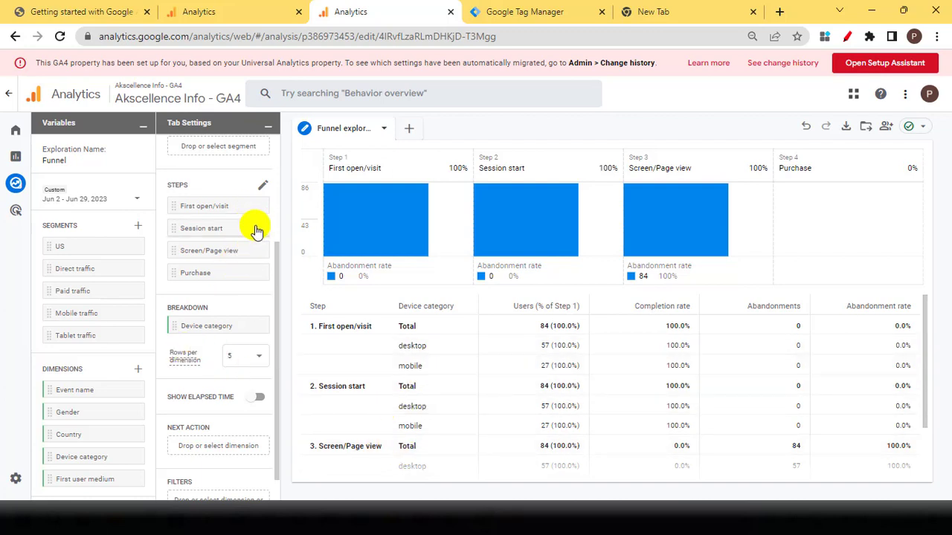
Remove the Purchase step and the Gender, Country, Device category and First user medium dimensions.
left_click(256, 278)
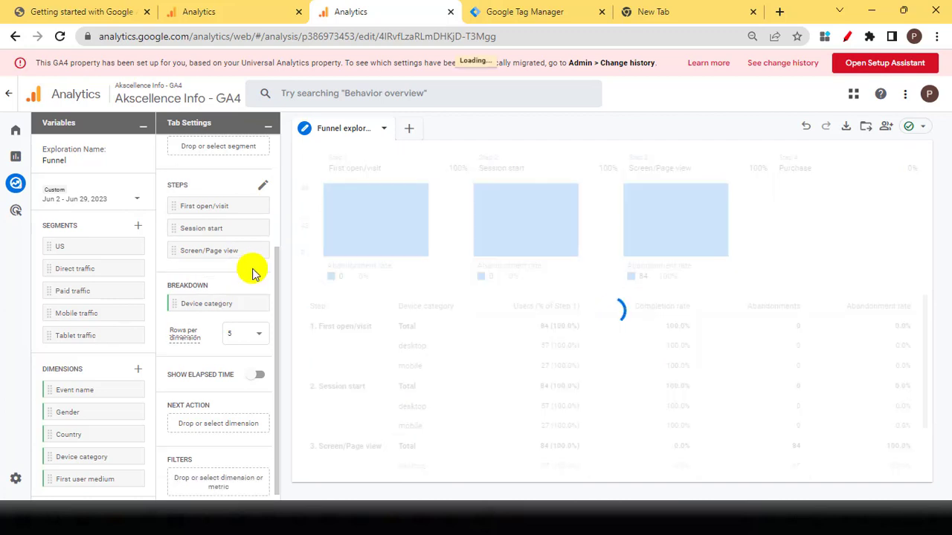
scroll(108, 319, "down", 1)
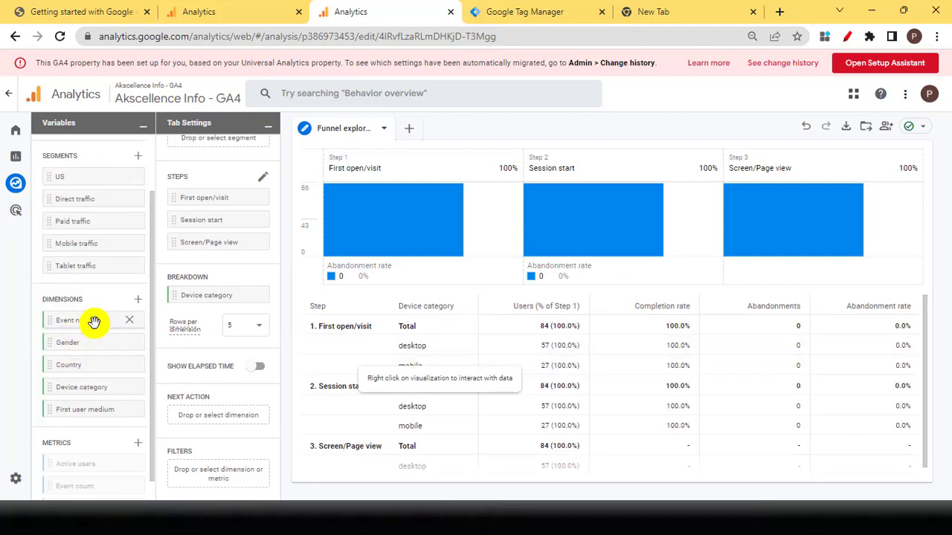
left_click(132, 343)
left_click(132, 344)
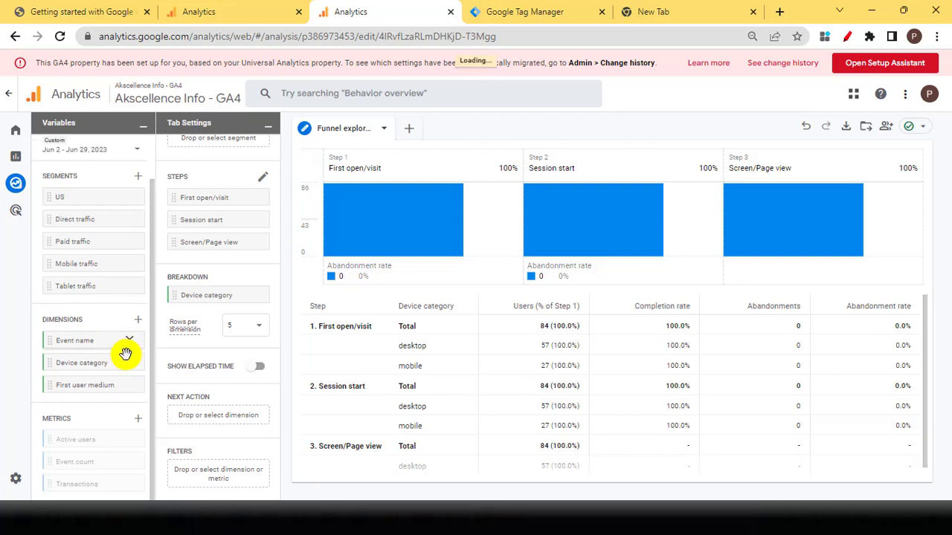
left_click(131, 364)
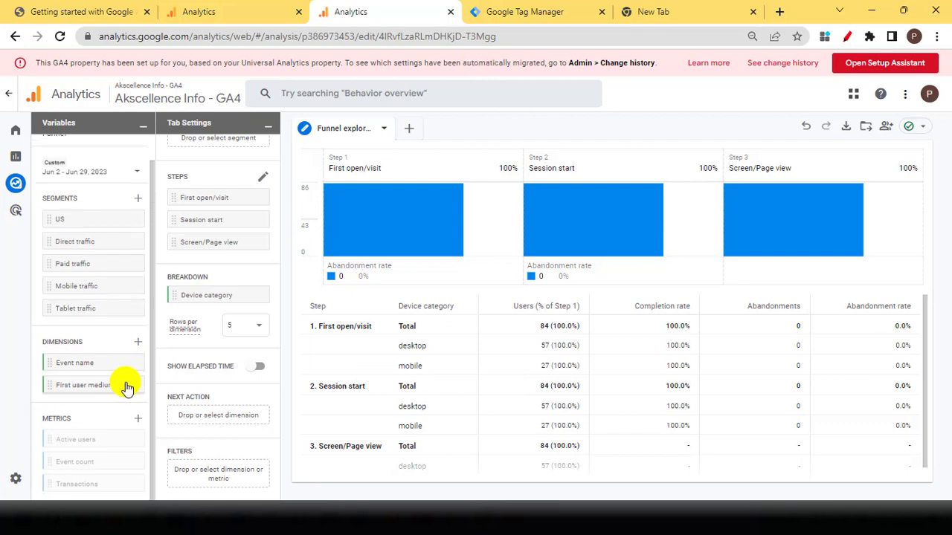
left_click(131, 385)
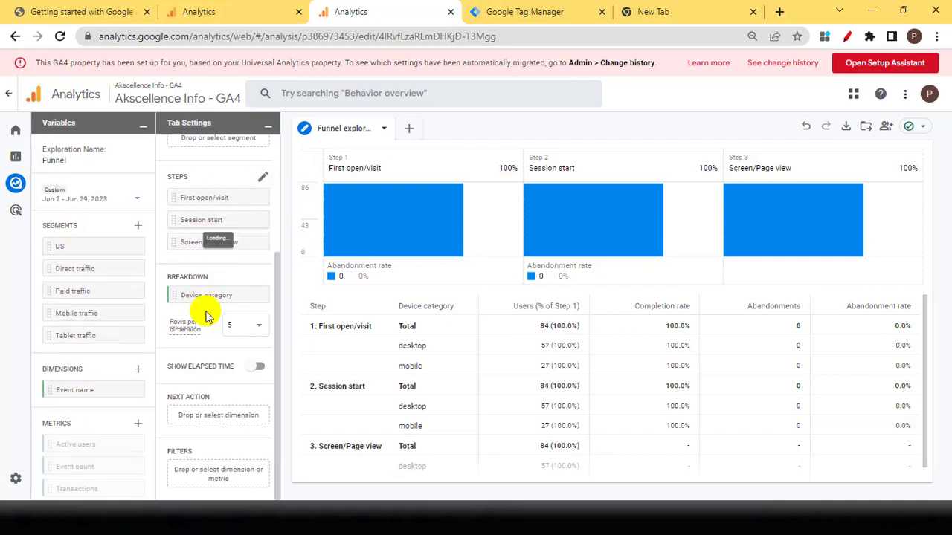
scroll(212, 301, "up", 3)
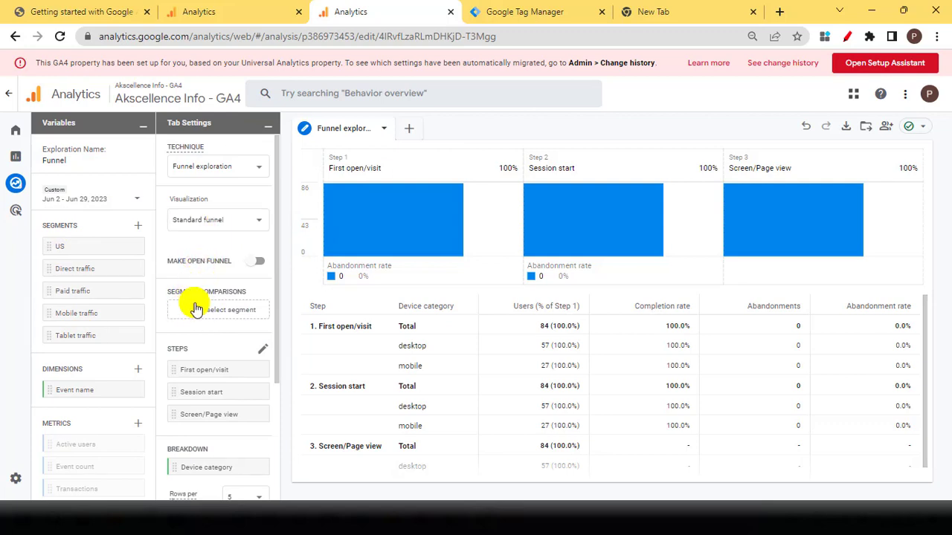
Add Mobile traffic to Segment Comparisons, narrowing each funnel step to 27 users.
left_click_drag(85, 290, 94, 312)
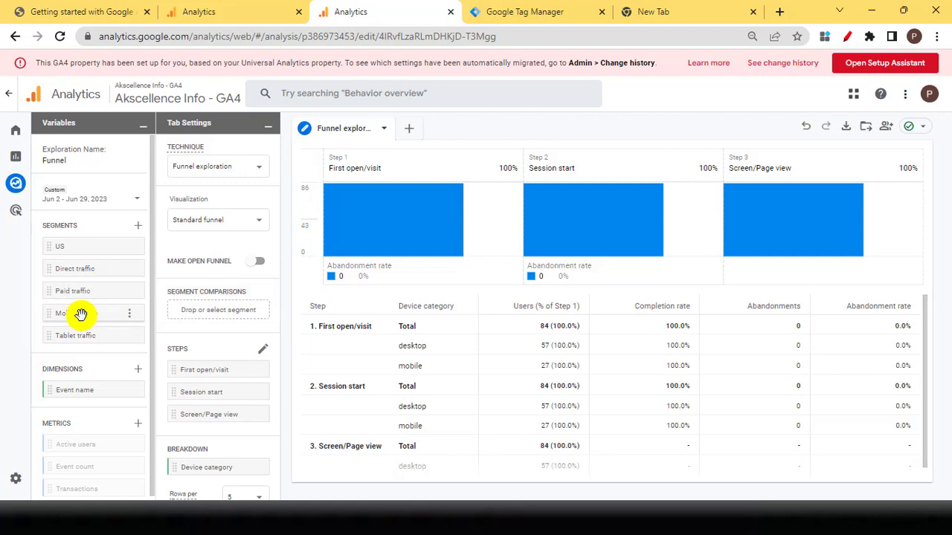
left_click_drag(81, 312, 201, 313)
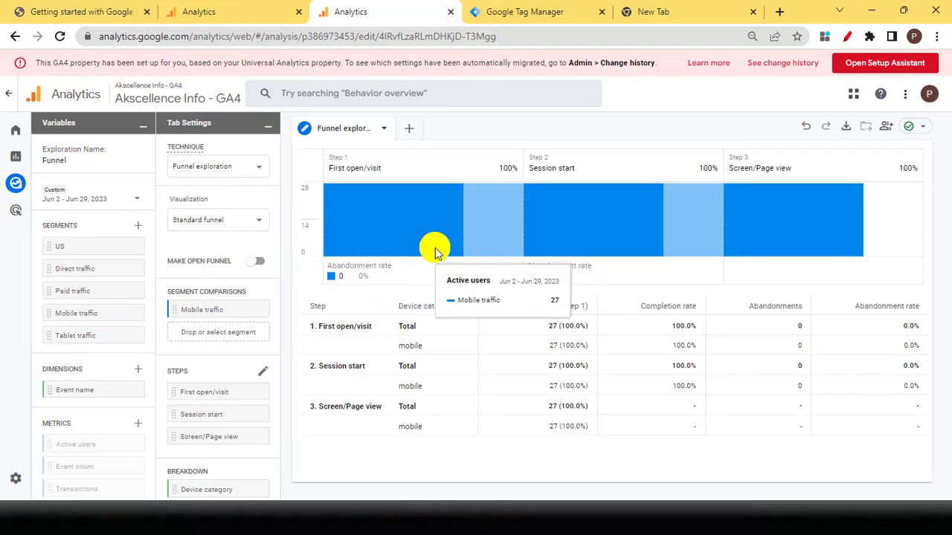
mouse_move(409, 245)
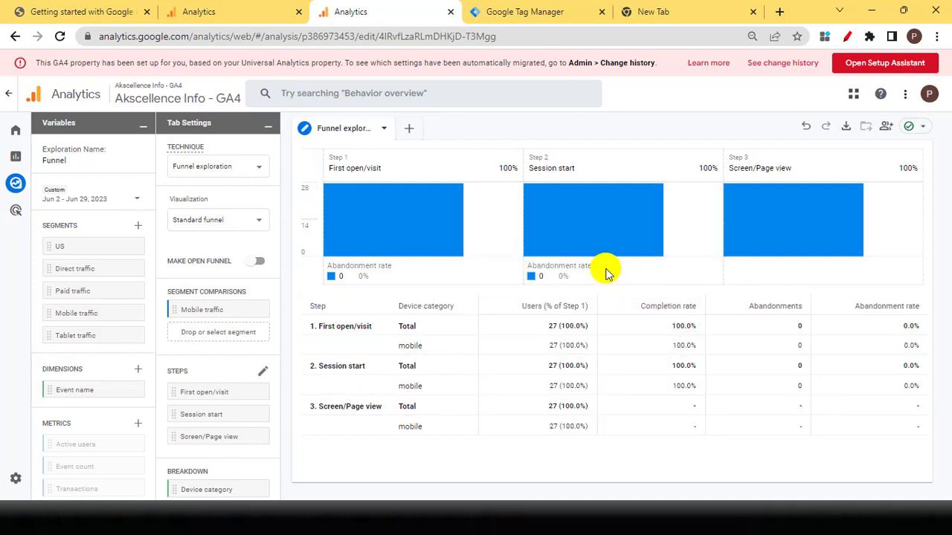
Return to the explorations list, open and close the saved exploration's options, then go to Advertising.
mouse_move(30, 136)
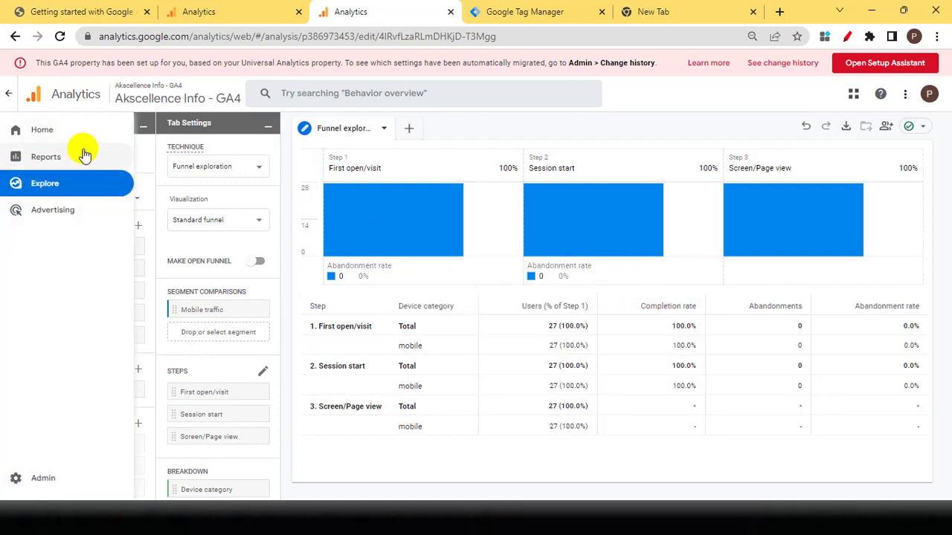
left_click(15, 93)
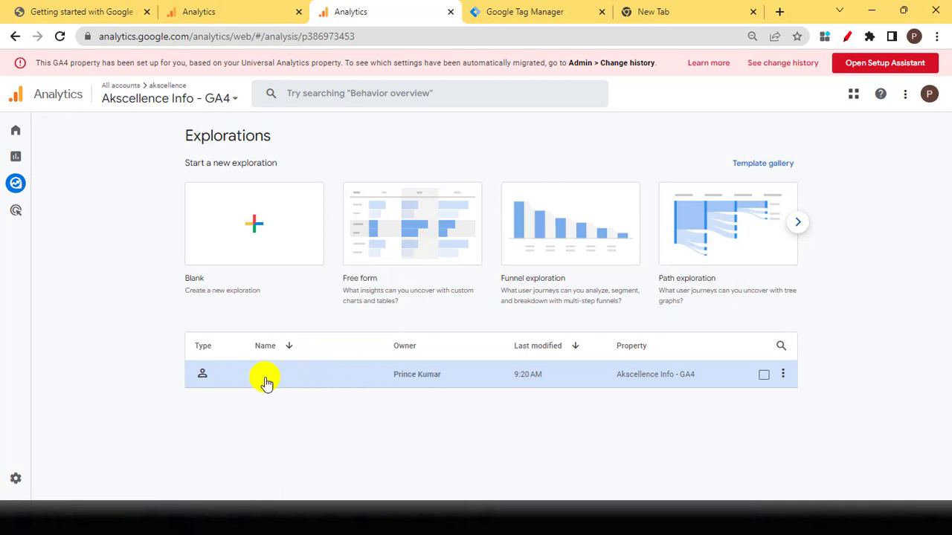
left_click(786, 376)
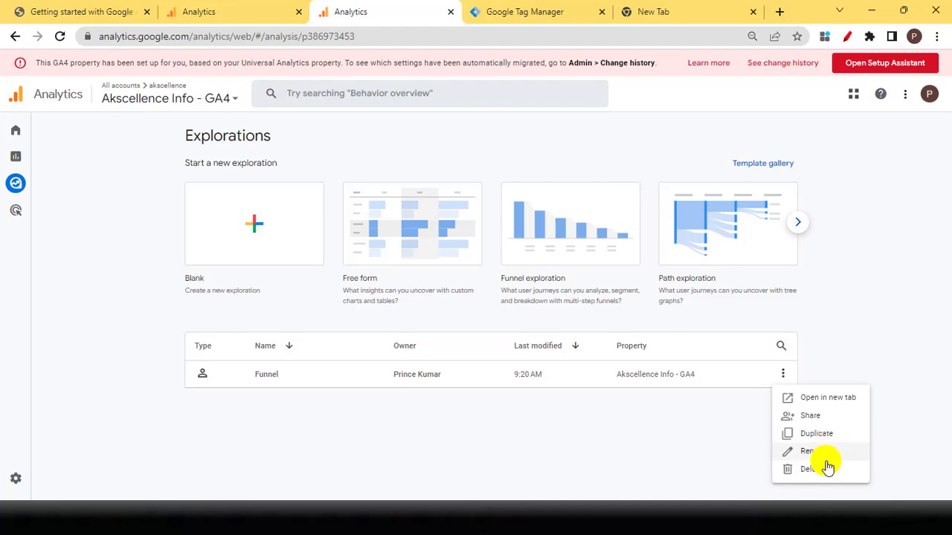
left_click(450, 435)
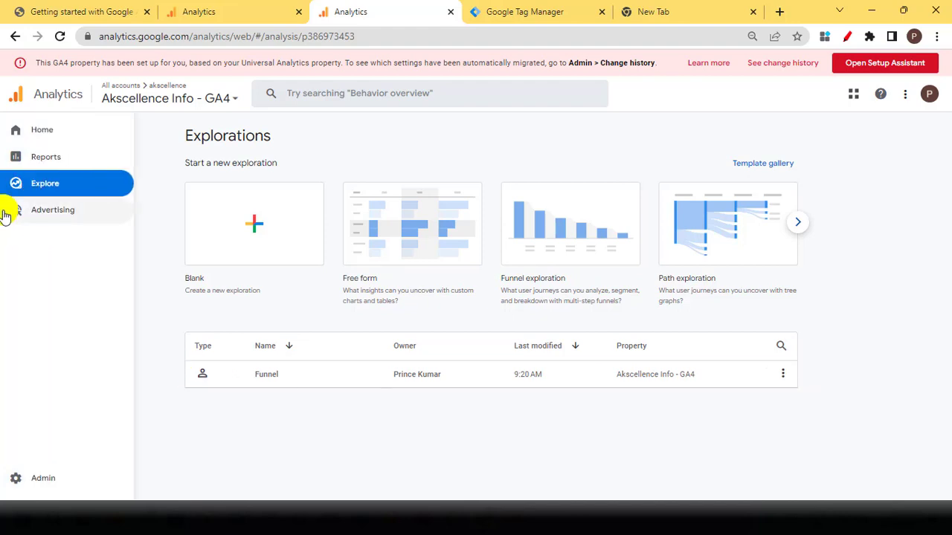
left_click(109, 222)
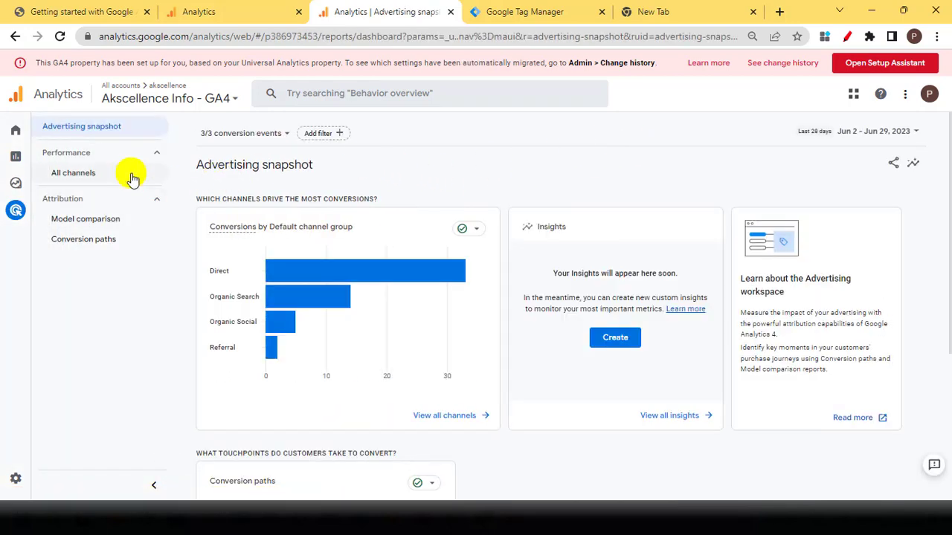
Scan the Advertising snapshot and All channels table (54 conversions, 33 Direct), then open Conversion paths.
scroll(276, 248, "down", 3)
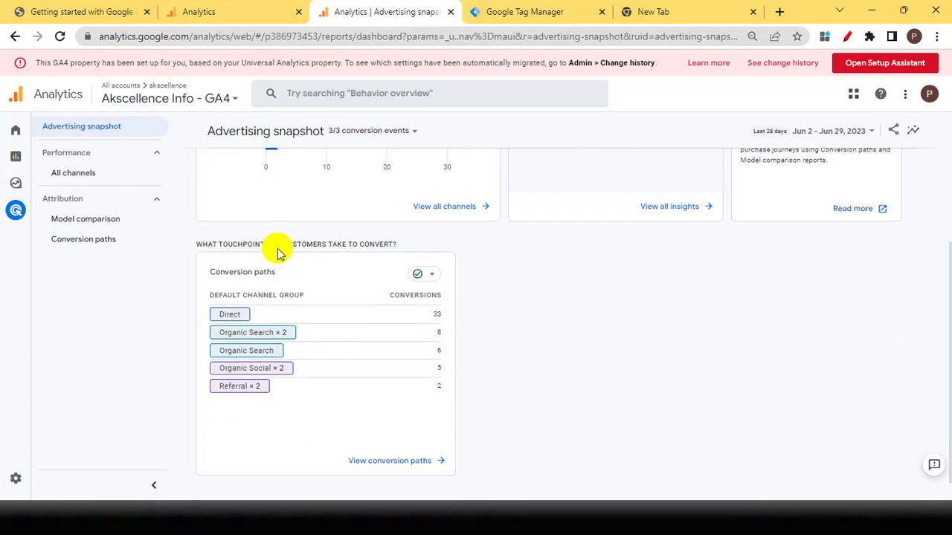
scroll(279, 251, "up", 3)
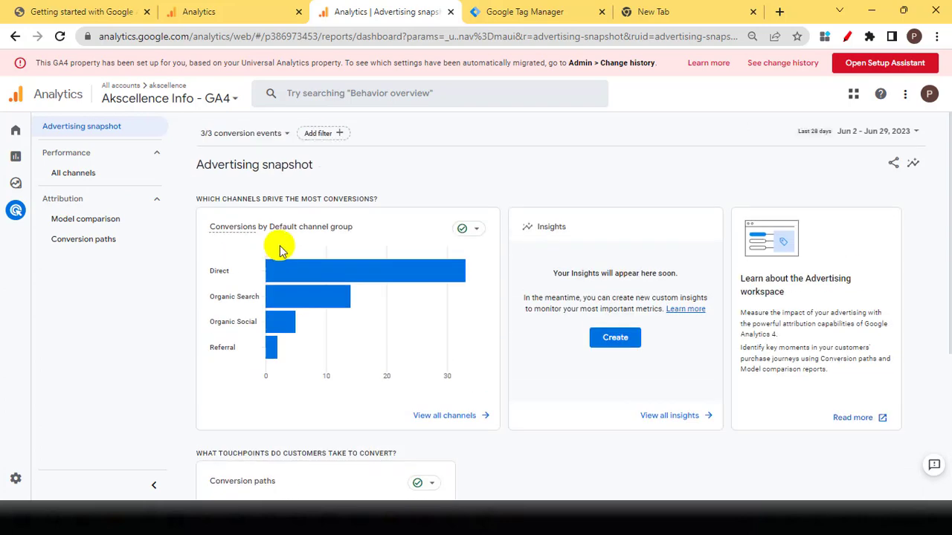
left_click(117, 174)
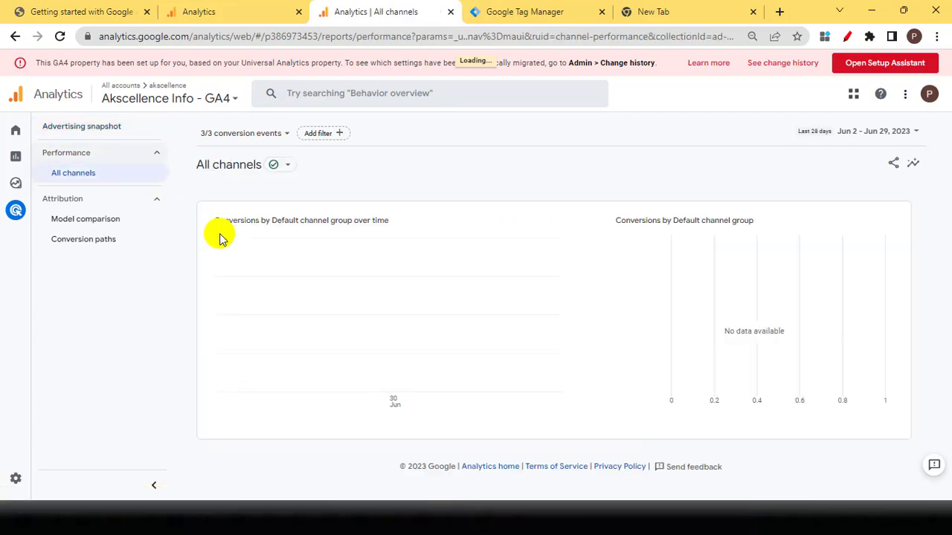
scroll(307, 250, "down", 3)
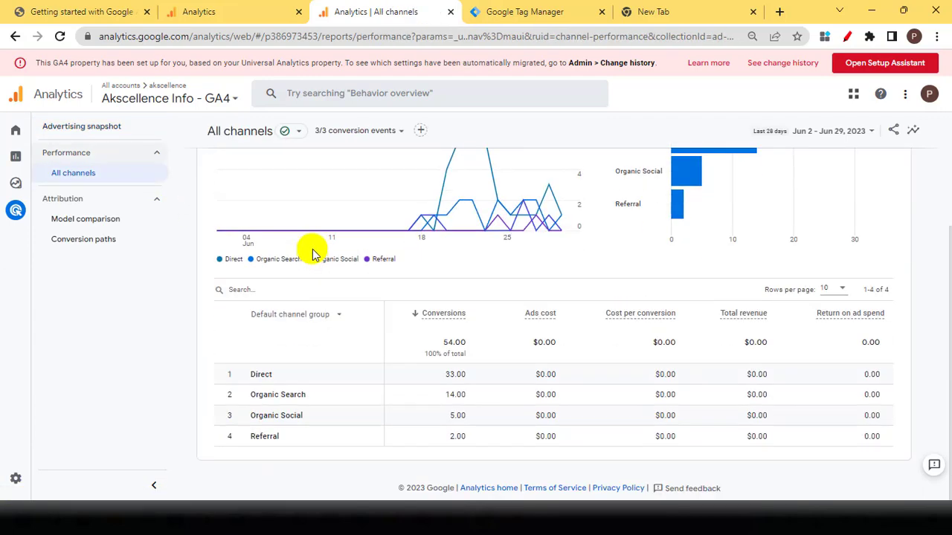
scroll(312, 251, "up", 3)
scroll(308, 251, "down", 3)
left_click(104, 241)
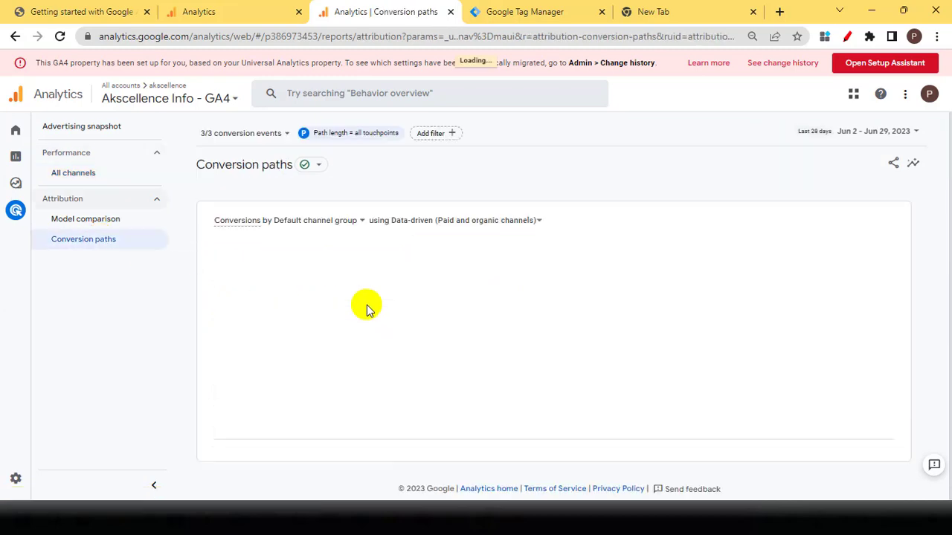
scroll(367, 311, "down", 3)
scroll(368, 311, "up", 3)
scroll(369, 311, "down", 1)
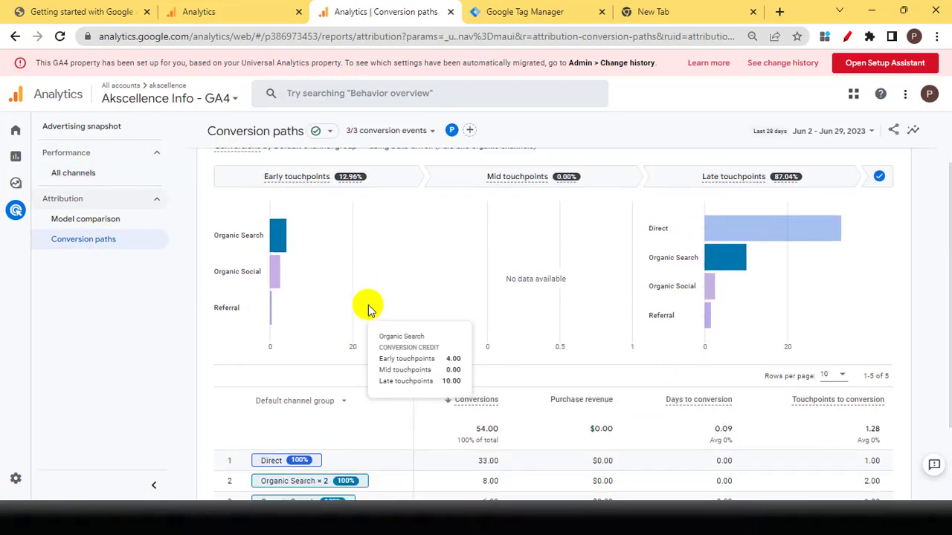
scroll(367, 311, "down", 2)
scroll(399, 287, "up", 2)
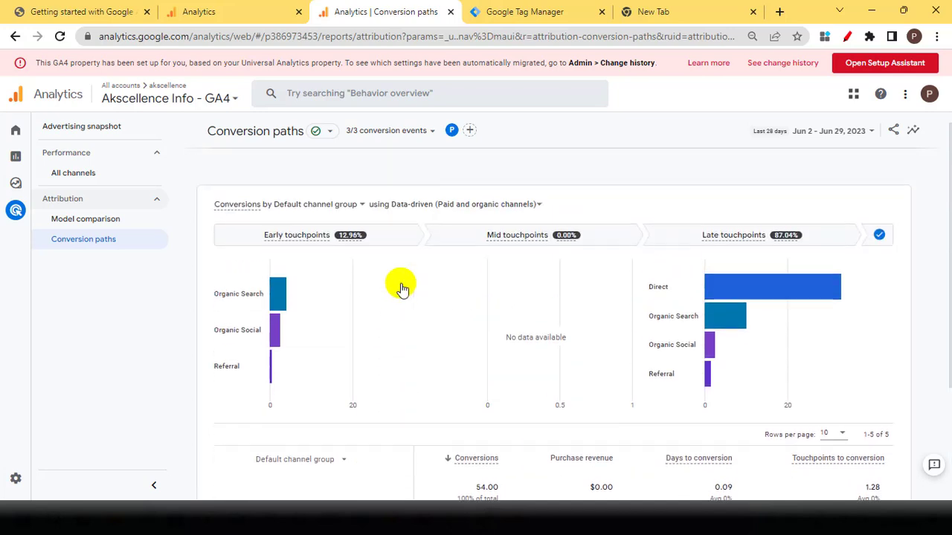
scroll(401, 289, "up", 1)
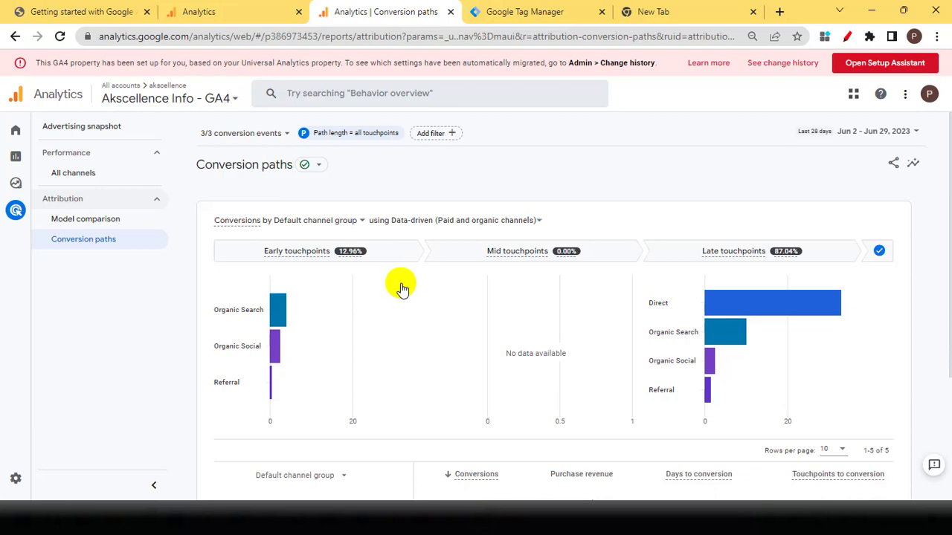
scroll(395, 283, "down", 2)
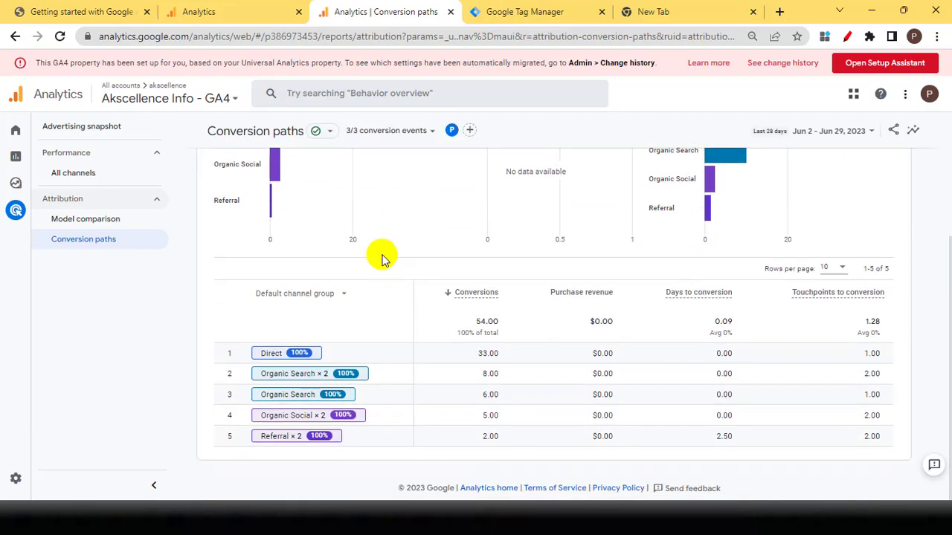
scroll(380, 252, "up", 3)
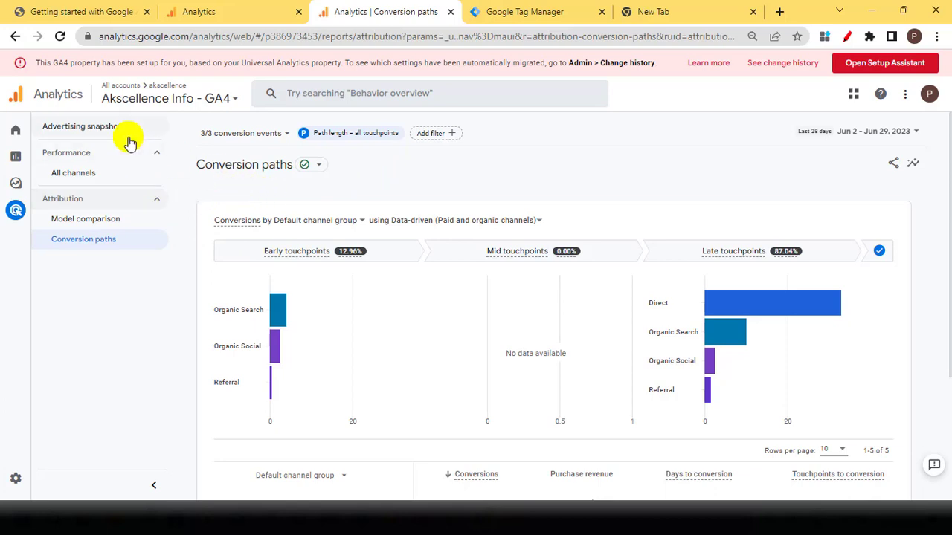
Switch to the 'Getting started with Google Analytics 4' PDF and read its index on pages 3–4.
left_click(82, 9)
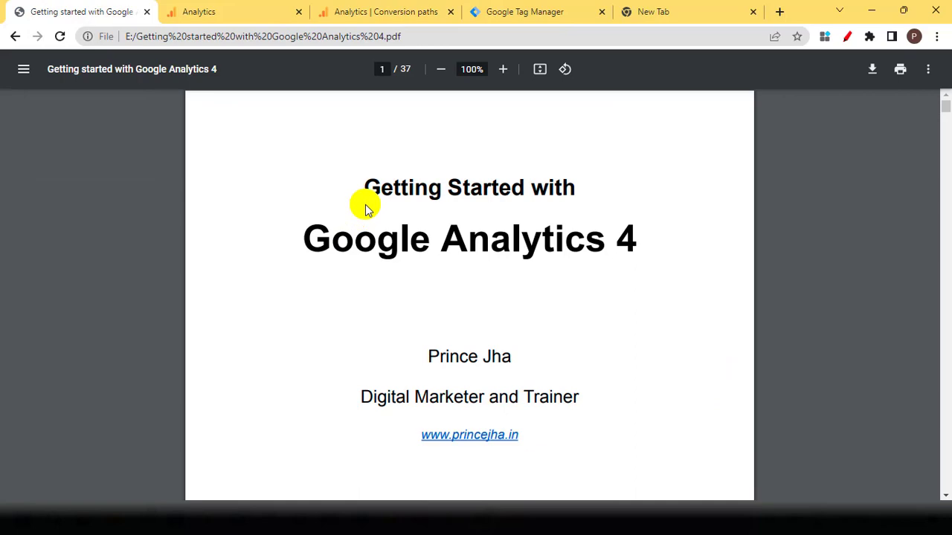
scroll(365, 206, "down", 20)
scroll(366, 205, "up", 7)
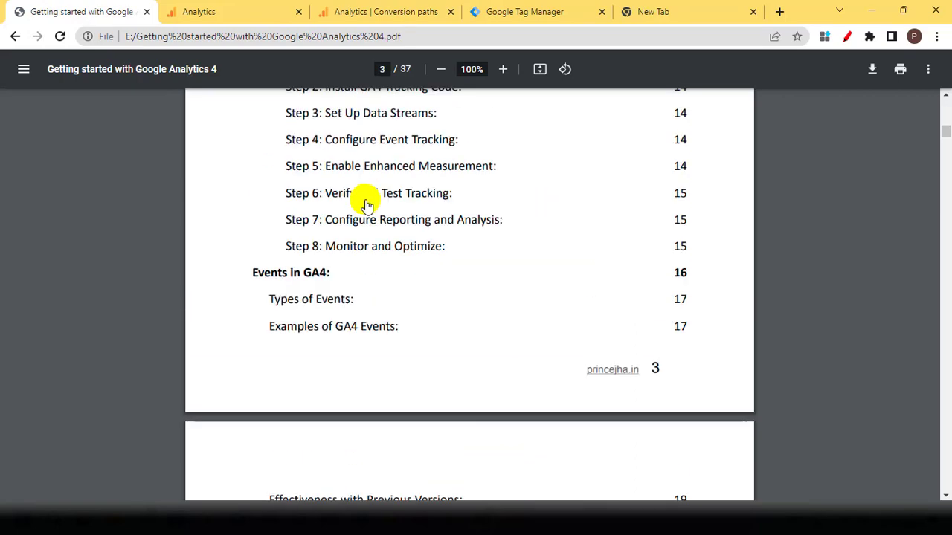
scroll(367, 206, "up", 2)
scroll(367, 206, "down", 2)
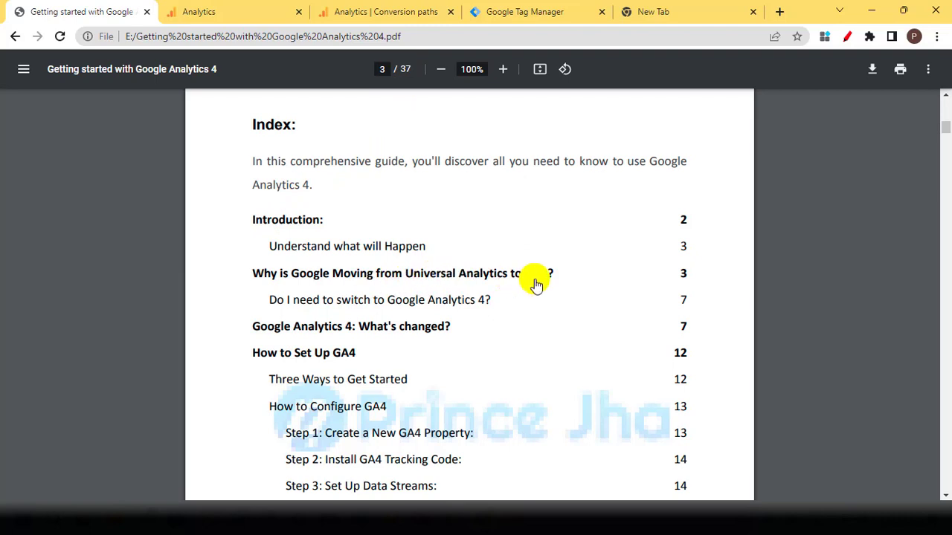
scroll(534, 279, "down", 1)
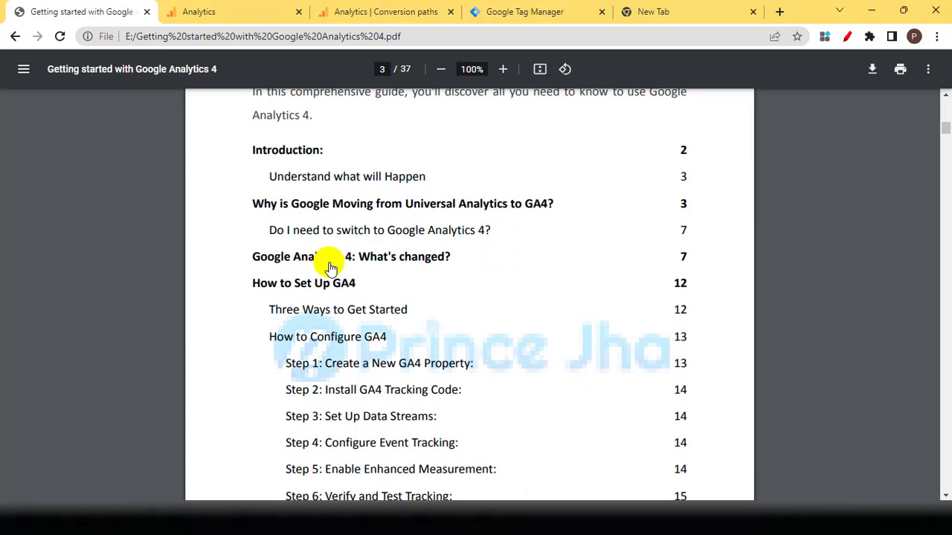
scroll(313, 260, "down", 1)
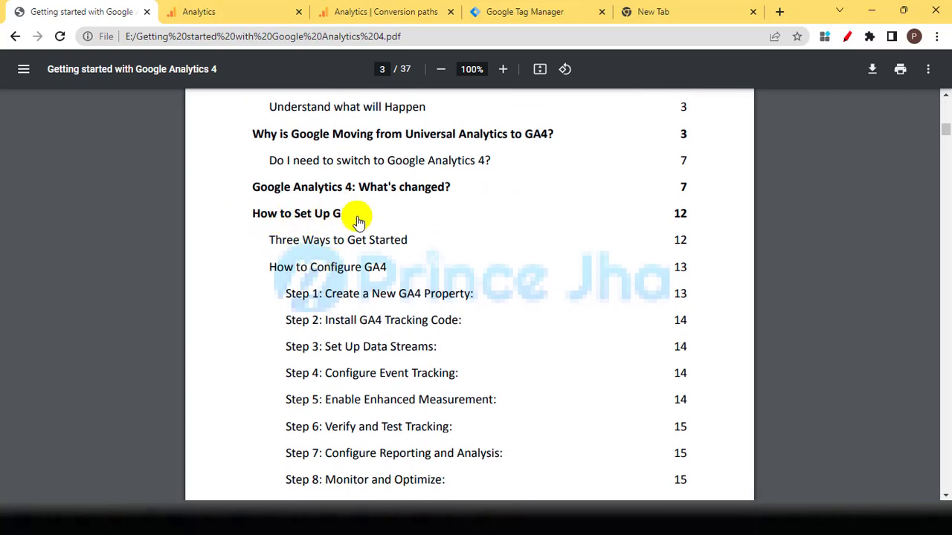
scroll(356, 216, "down", 1)
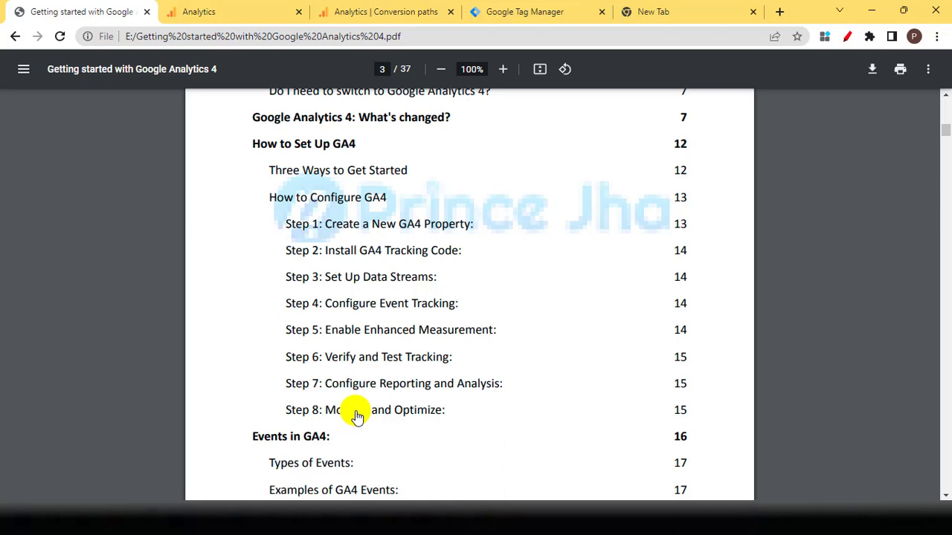
scroll(371, 387, "down", 1)
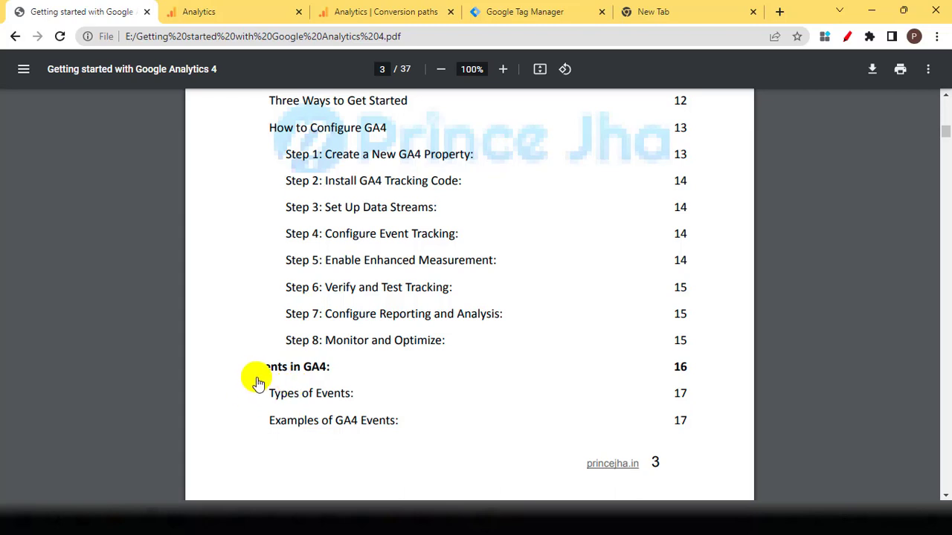
scroll(256, 382, "down", 5)
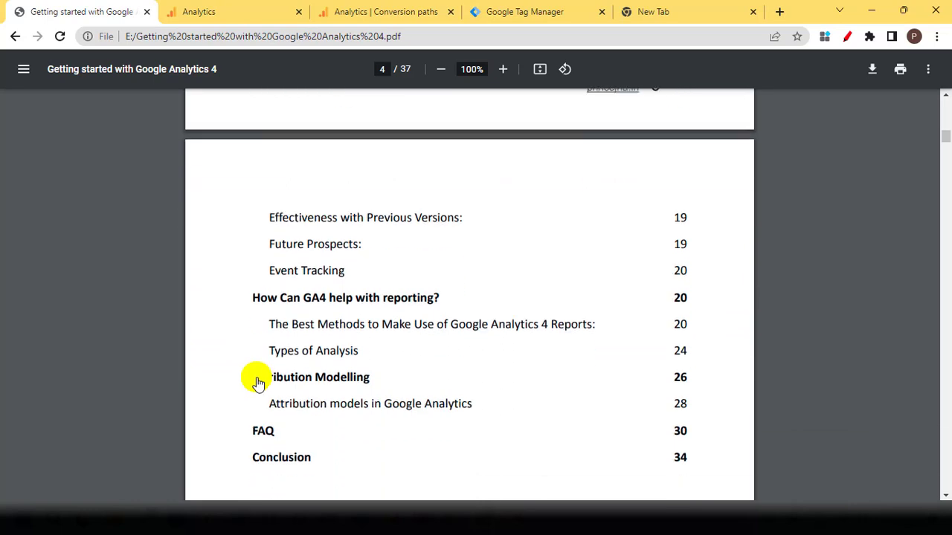
Finish the PDF index, Introduction (p. 2) through Conclusion (p. 34), and return to Conversion paths.
scroll(257, 381, "down", 1)
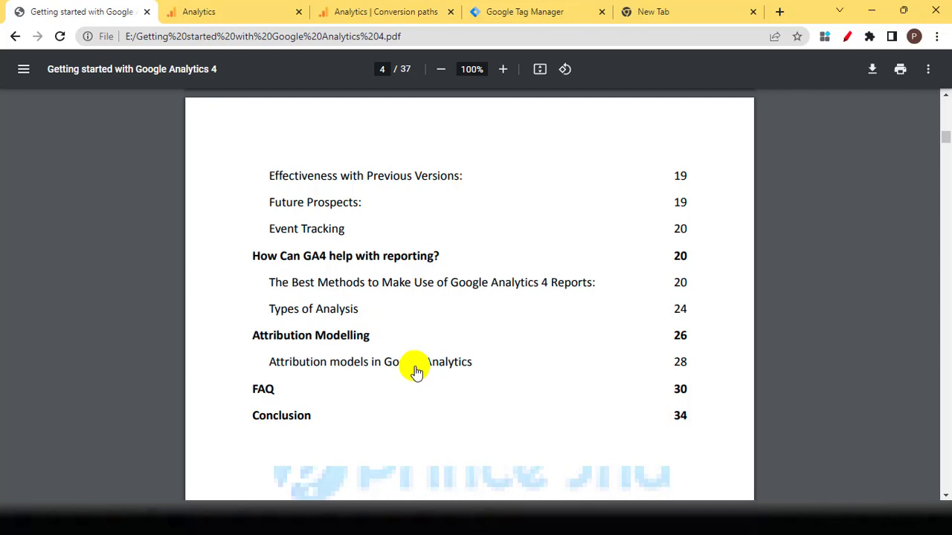
scroll(424, 359, "down", 1)
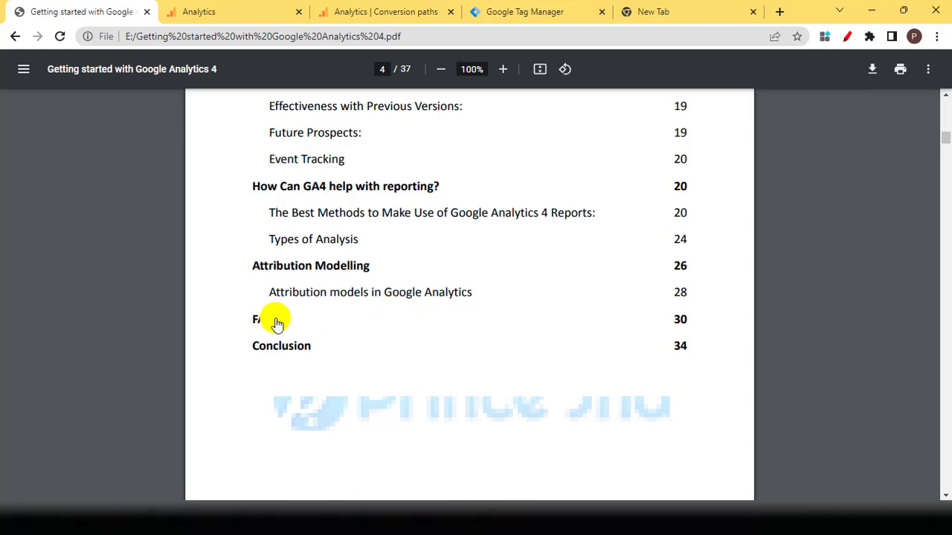
scroll(315, 301, "up", 7)
scroll(314, 305, "up", 7)
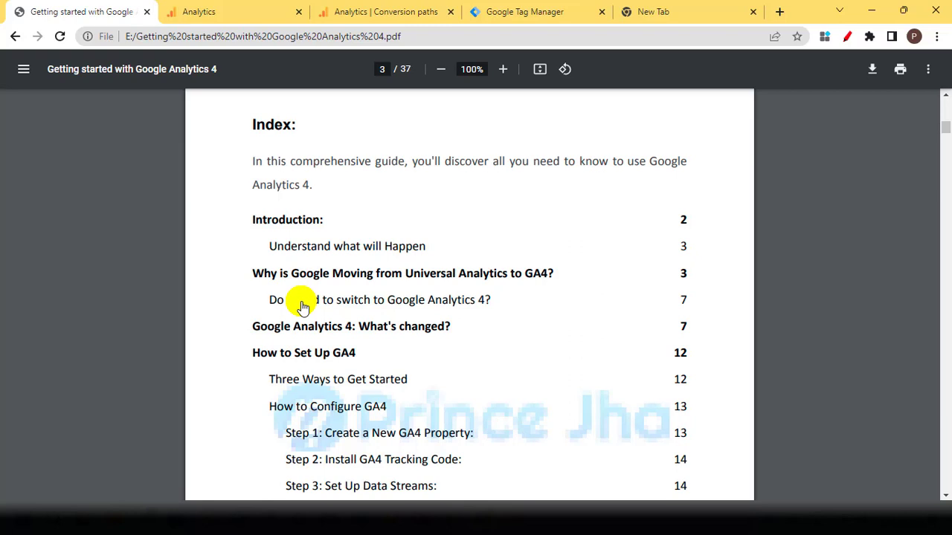
left_click(368, 14)
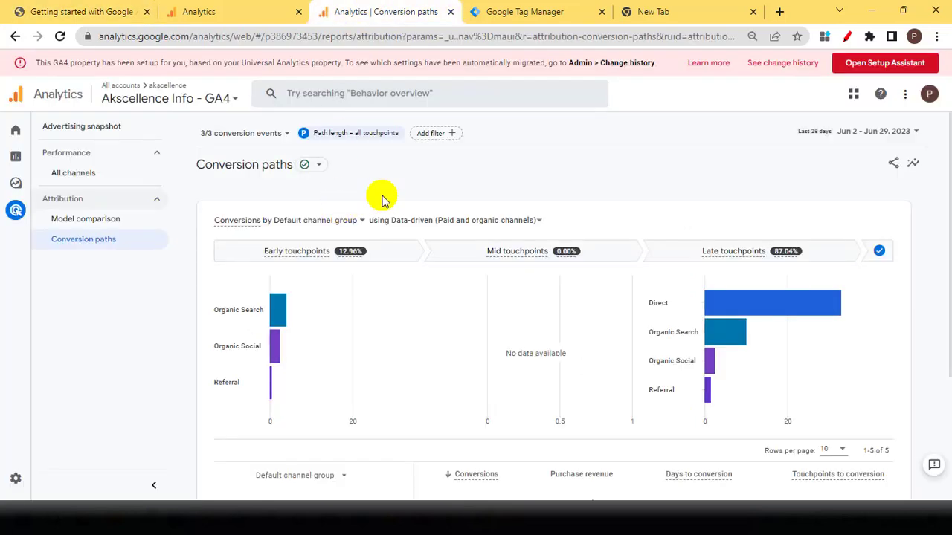